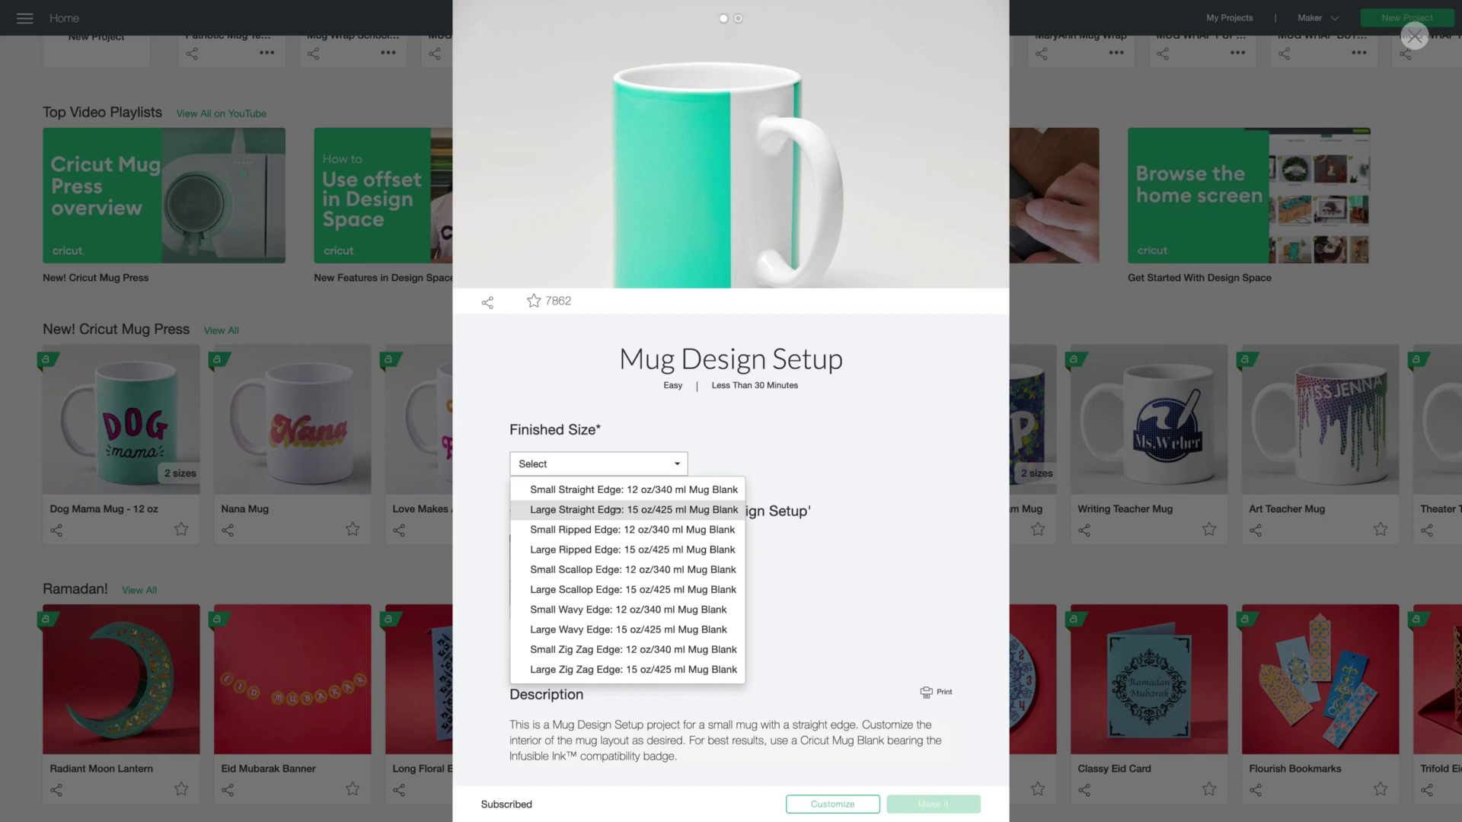
# Customize the Mug Design Setup project in the Large Straight Edge: 15 oz/425 ml Mug Blank size
pyautogui.click(617, 511)
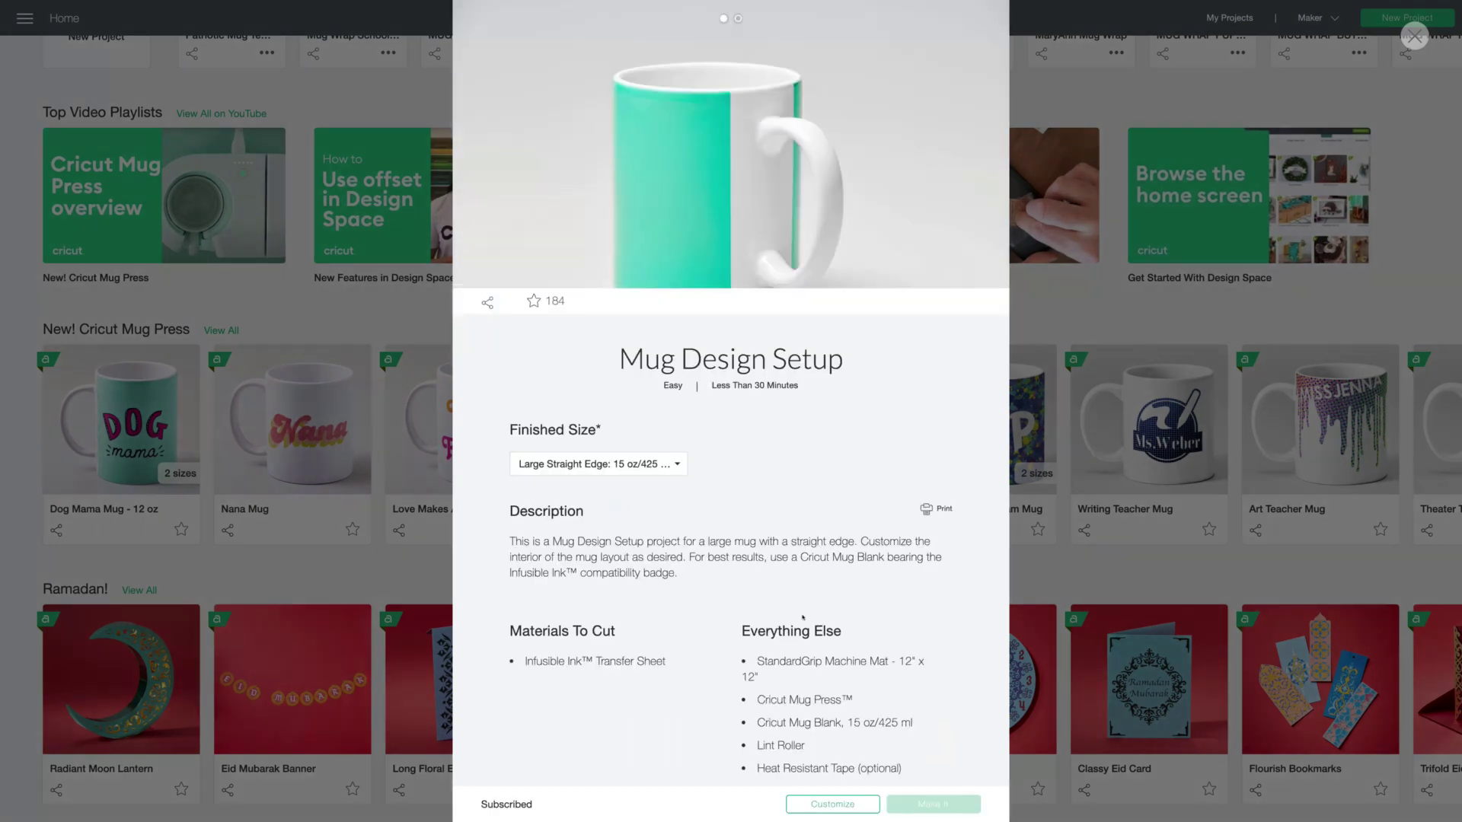
pyautogui.click(833, 804)
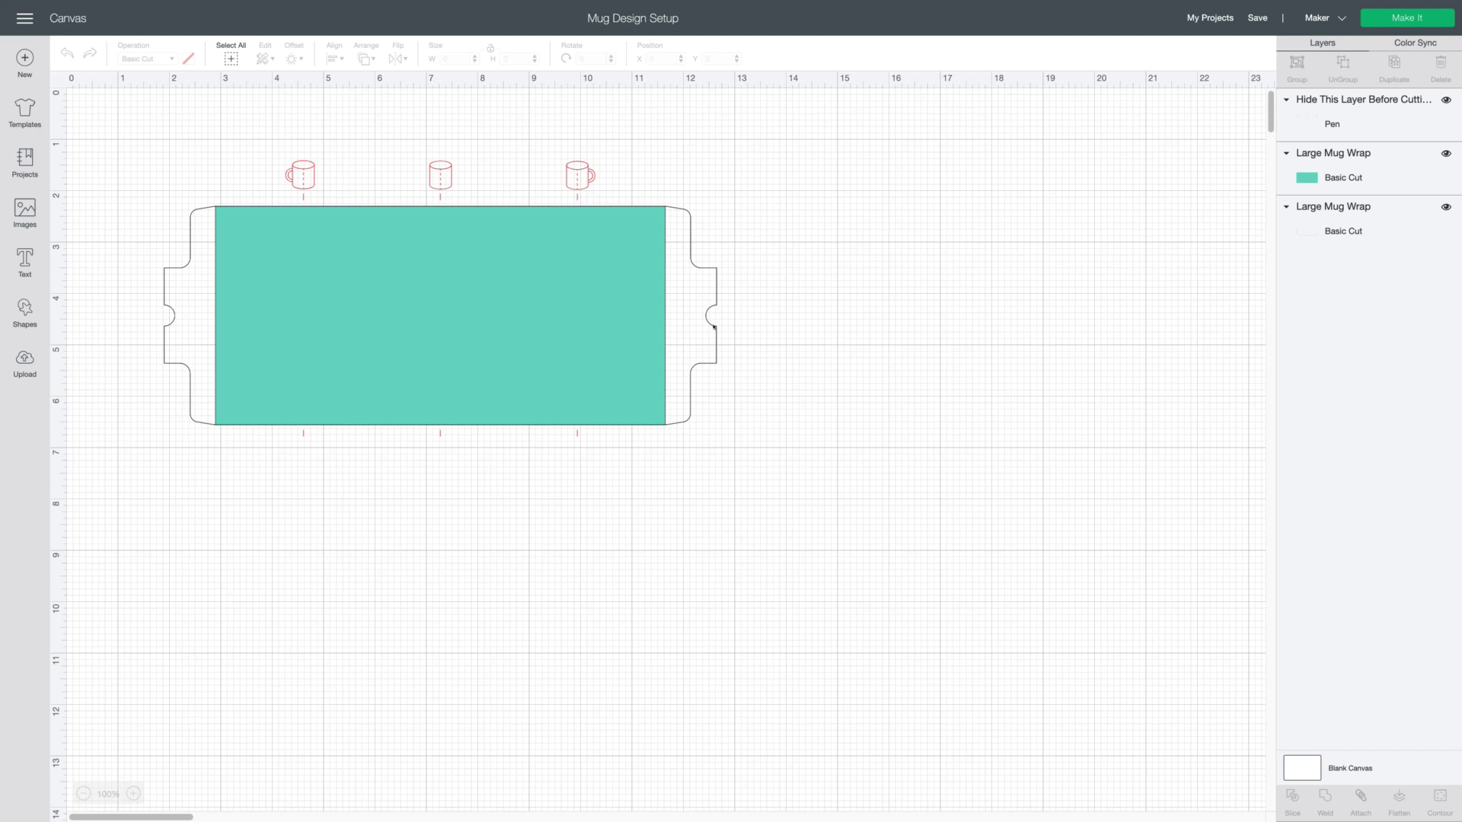
# Hide the uncolored Large Mug Wrap layer and the pen guide layer, keeping only the teal wrap rectangle shown
pyautogui.click(1446, 206)
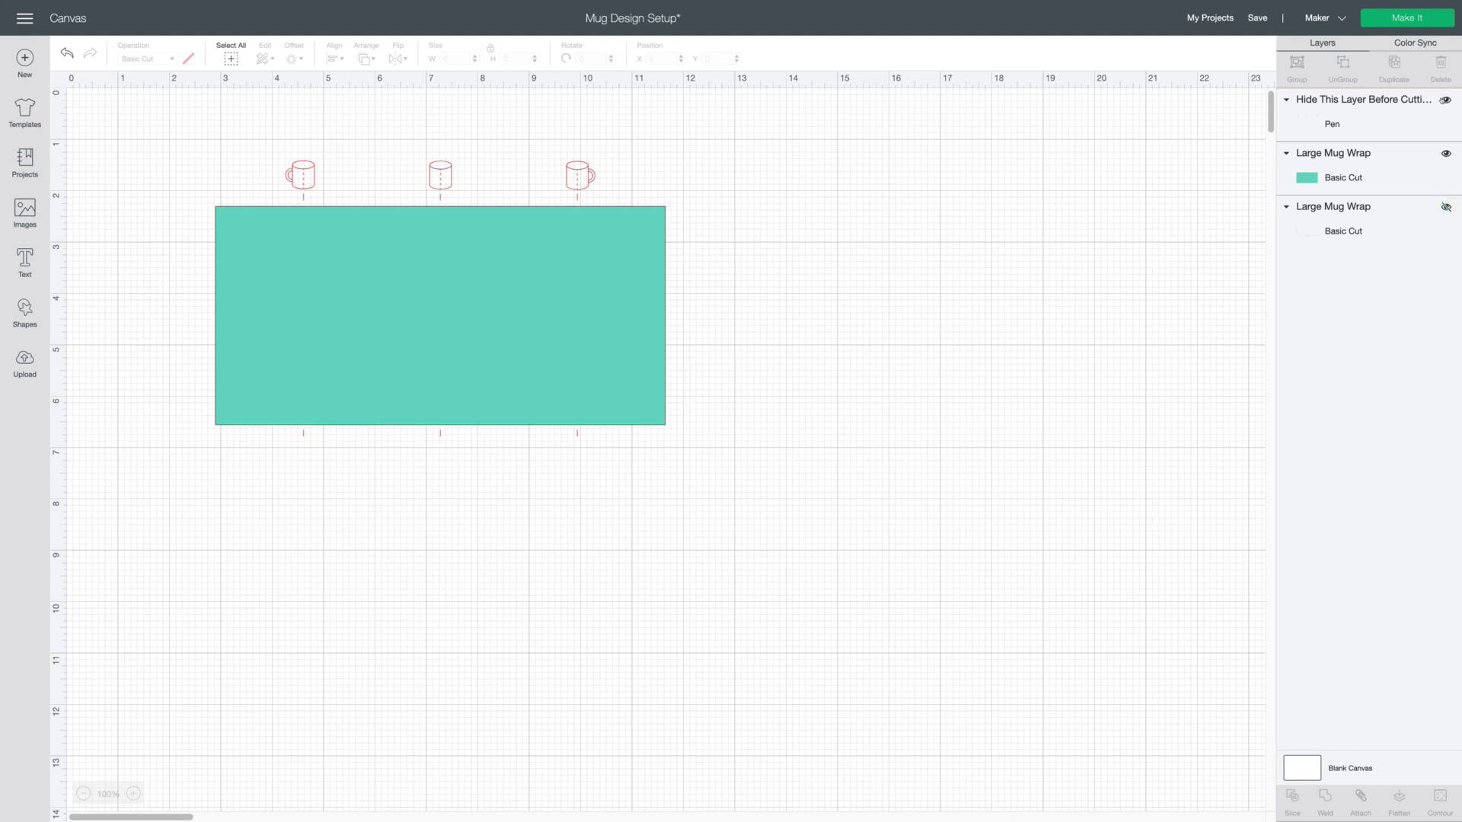
pyautogui.click(1446, 100)
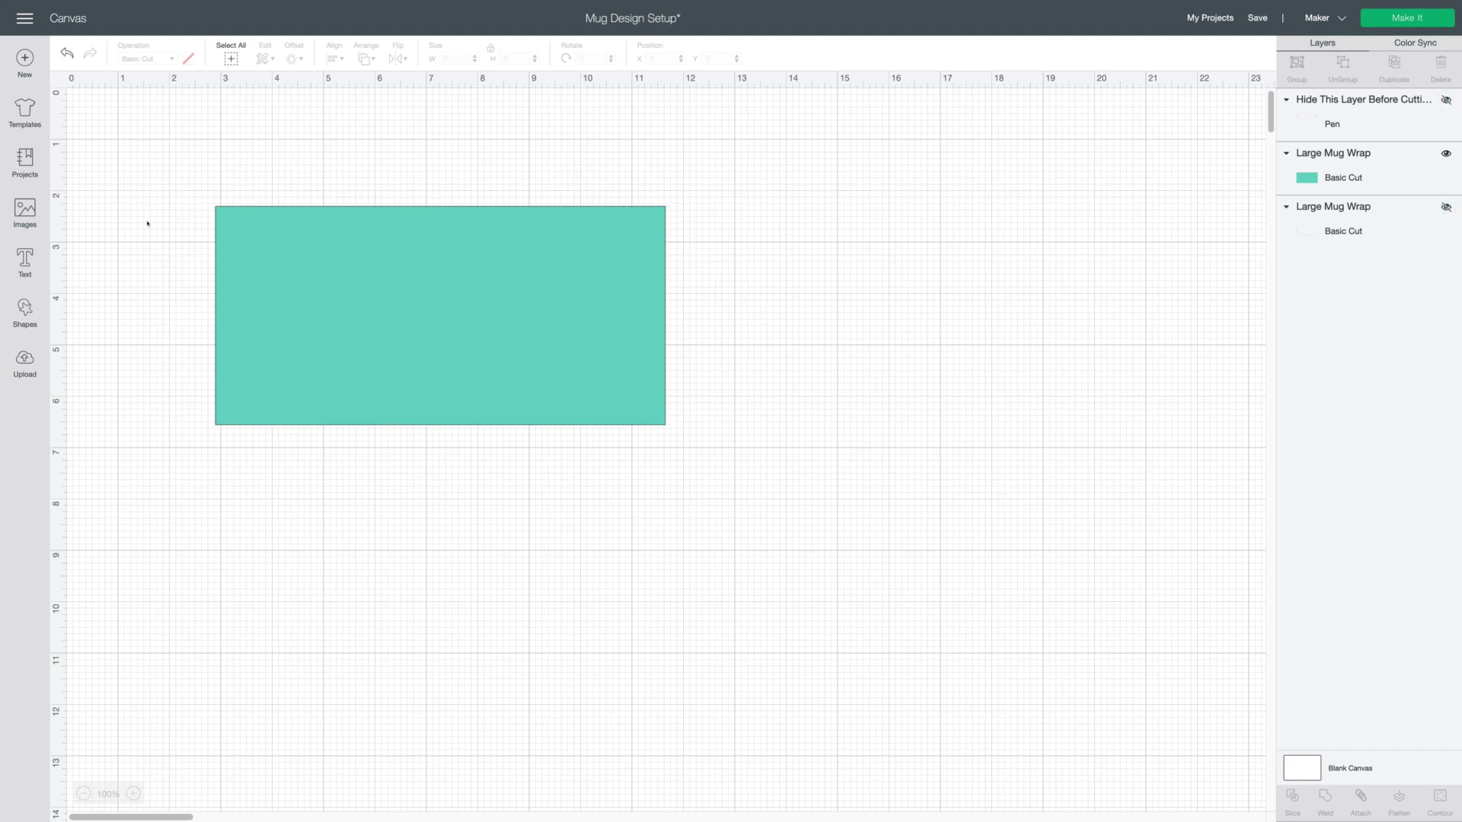
pyautogui.click(380, 278)
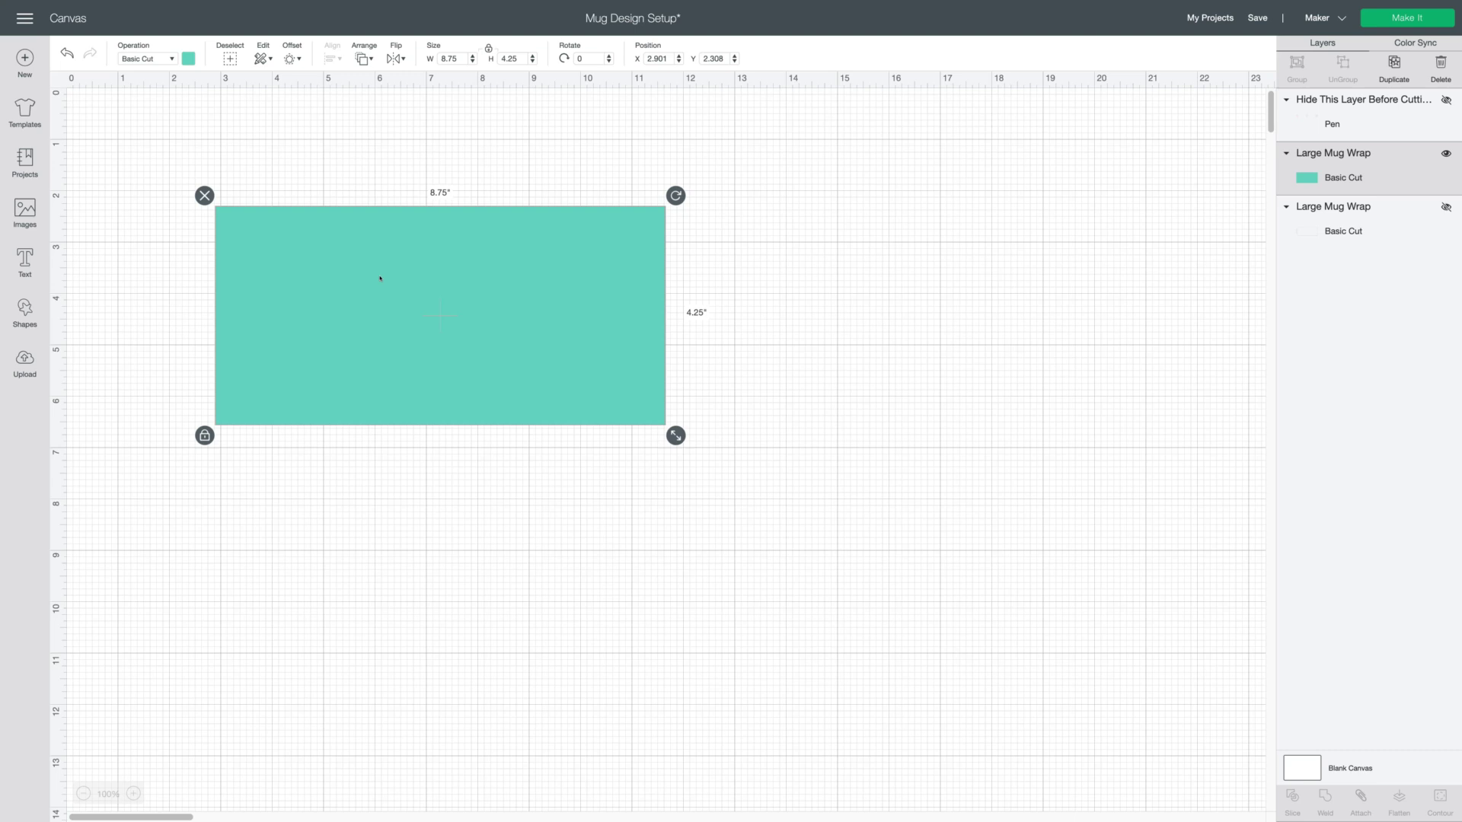
pyautogui.click(913, 274)
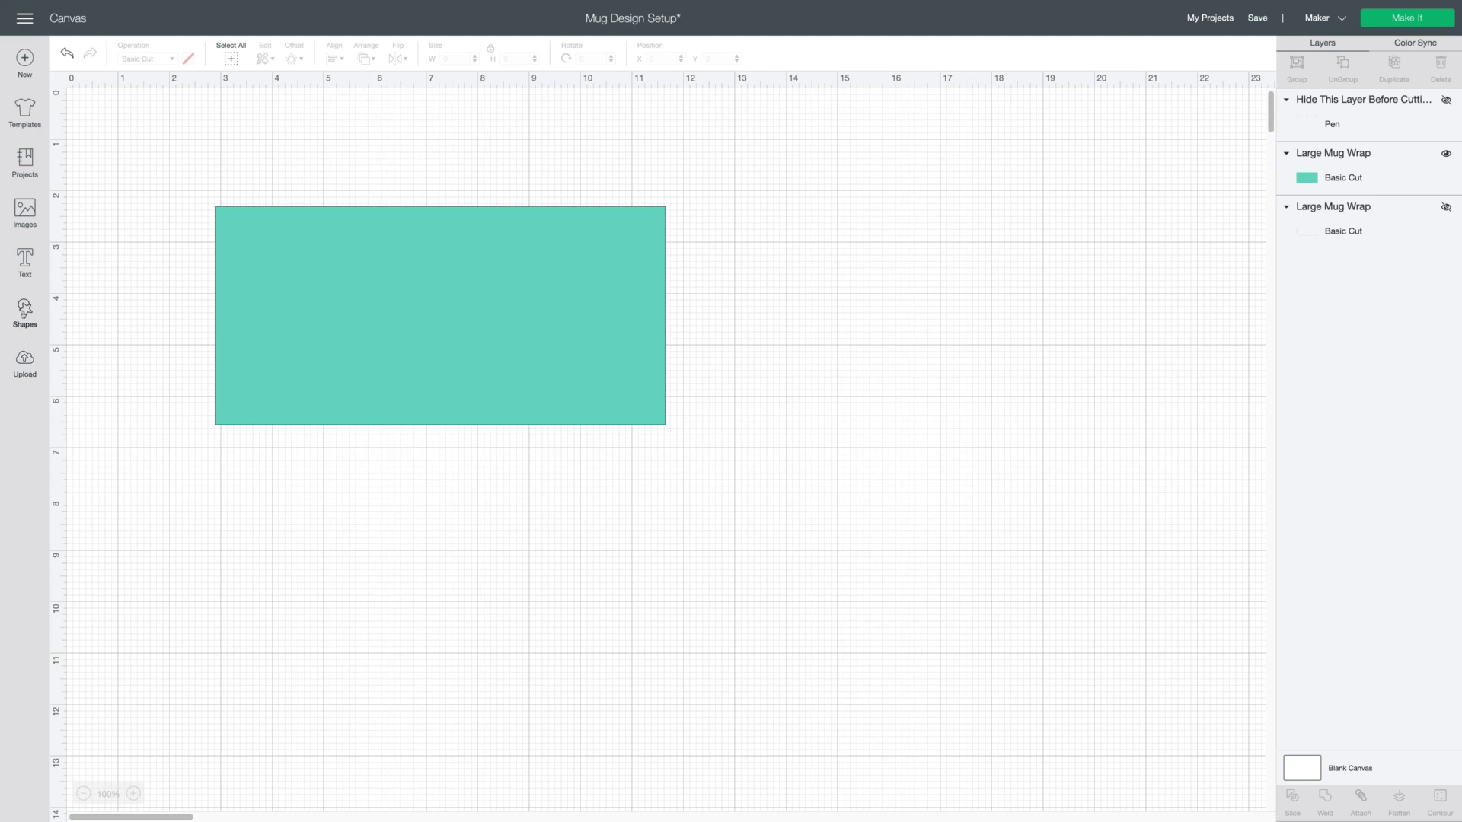
# Insert a star shape and place it on the empty canvas just right of the teal mug wrap
pyautogui.click(25, 308)
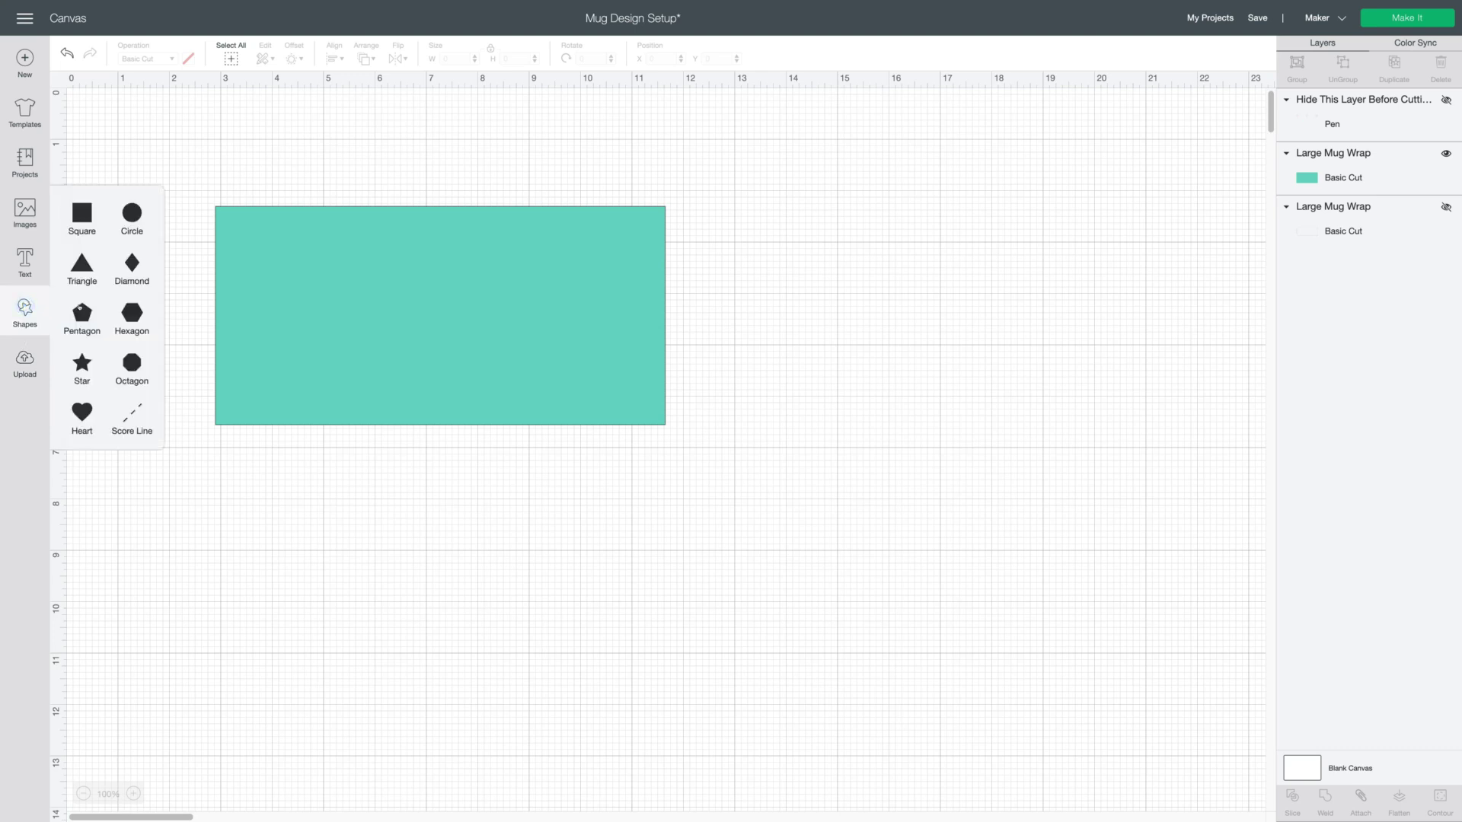
pyautogui.click(81, 362)
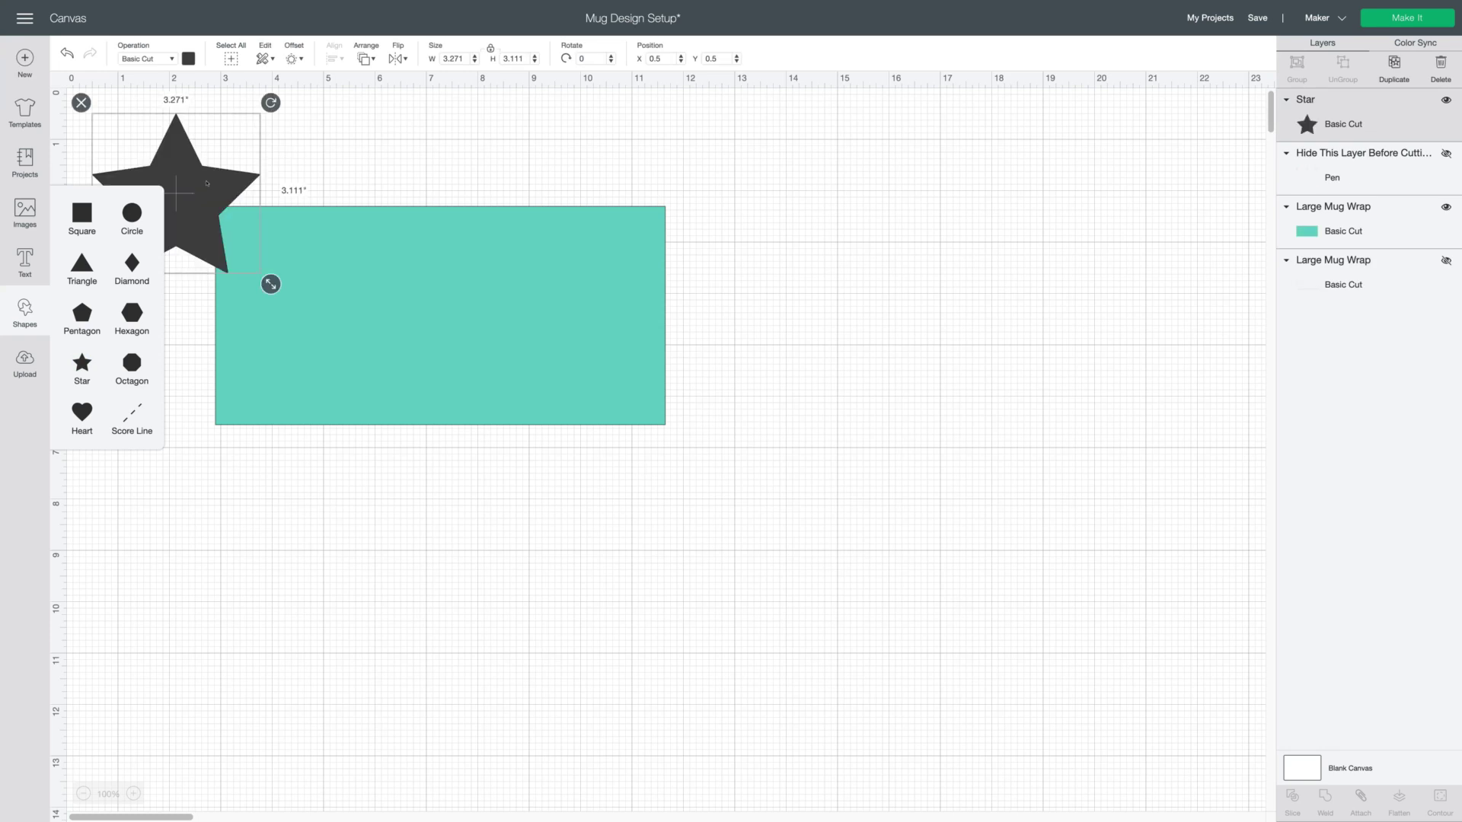
pyautogui.moveTo(206, 183); pyautogui.dragTo(827, 259)
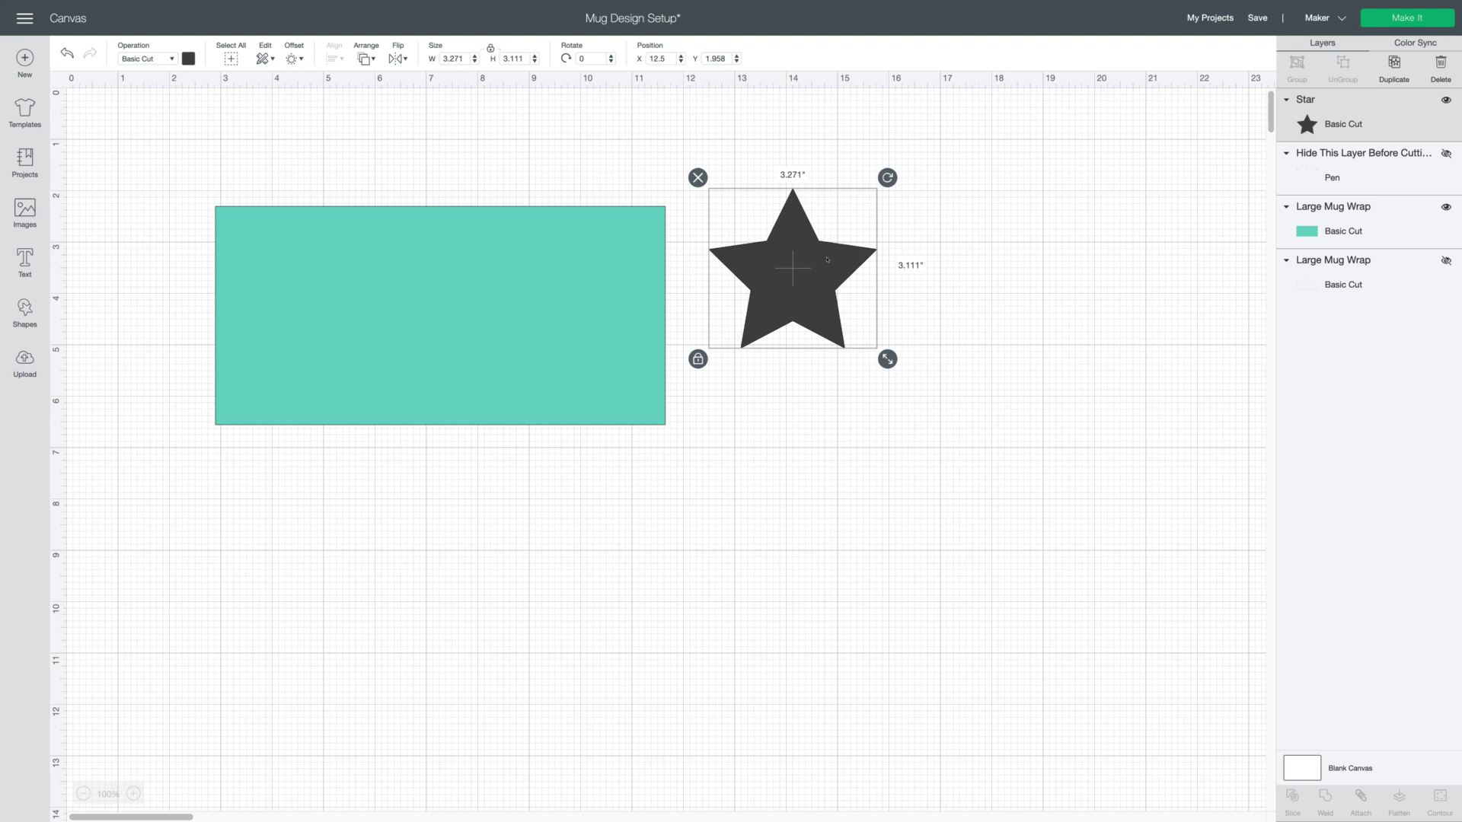
# Duplicate the star and place the copy to the lower right of the original
pyautogui.rightClick(827, 260)
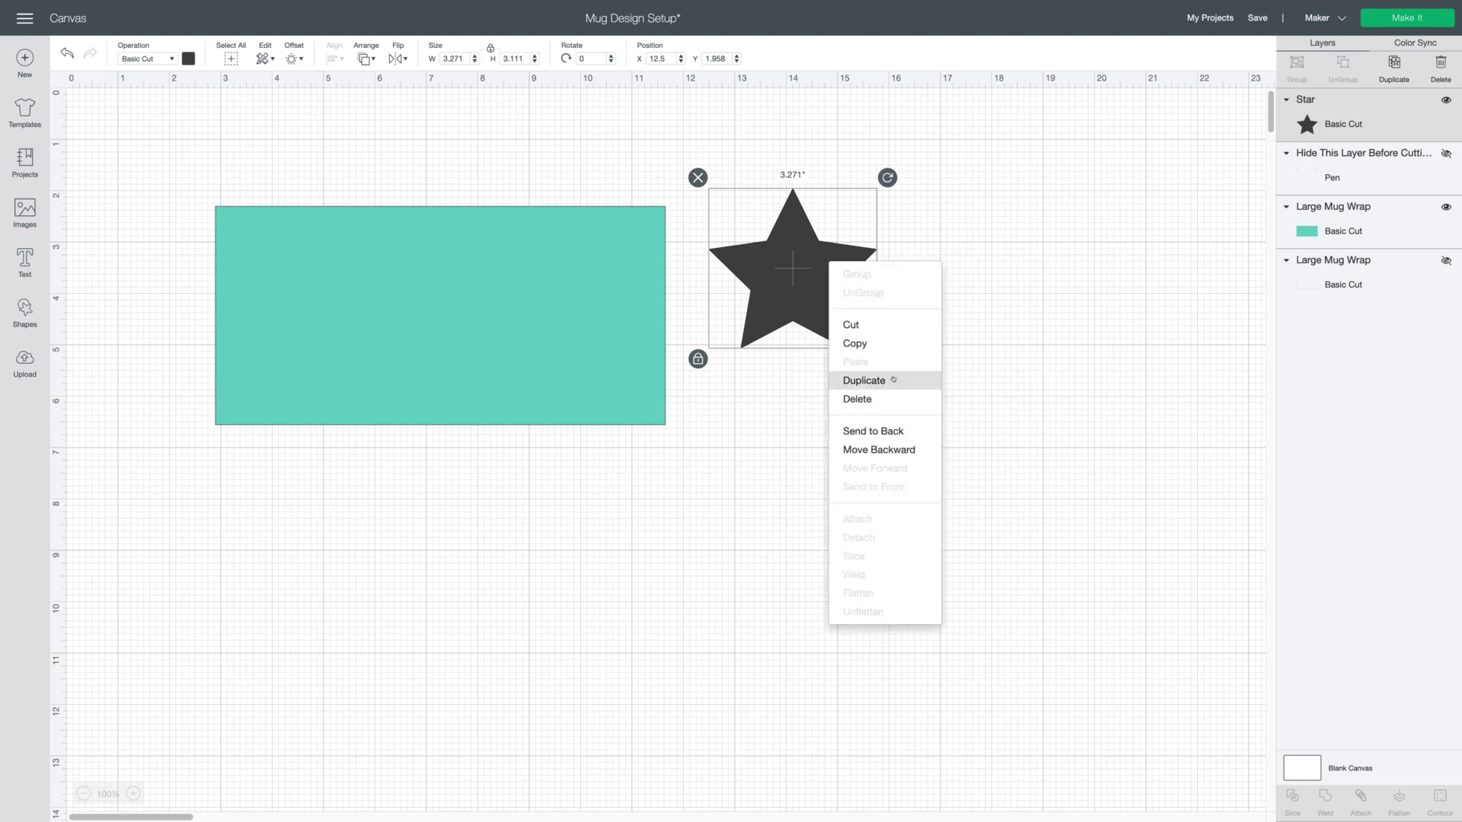
pyautogui.click(853, 379)
pyautogui.moveTo(783, 307); pyautogui.dragTo(986, 366)
# Duplicate the second star and shrink the new copy to about 2.69 by 2.56 inches on top of it
pyautogui.rightClick(977, 355)
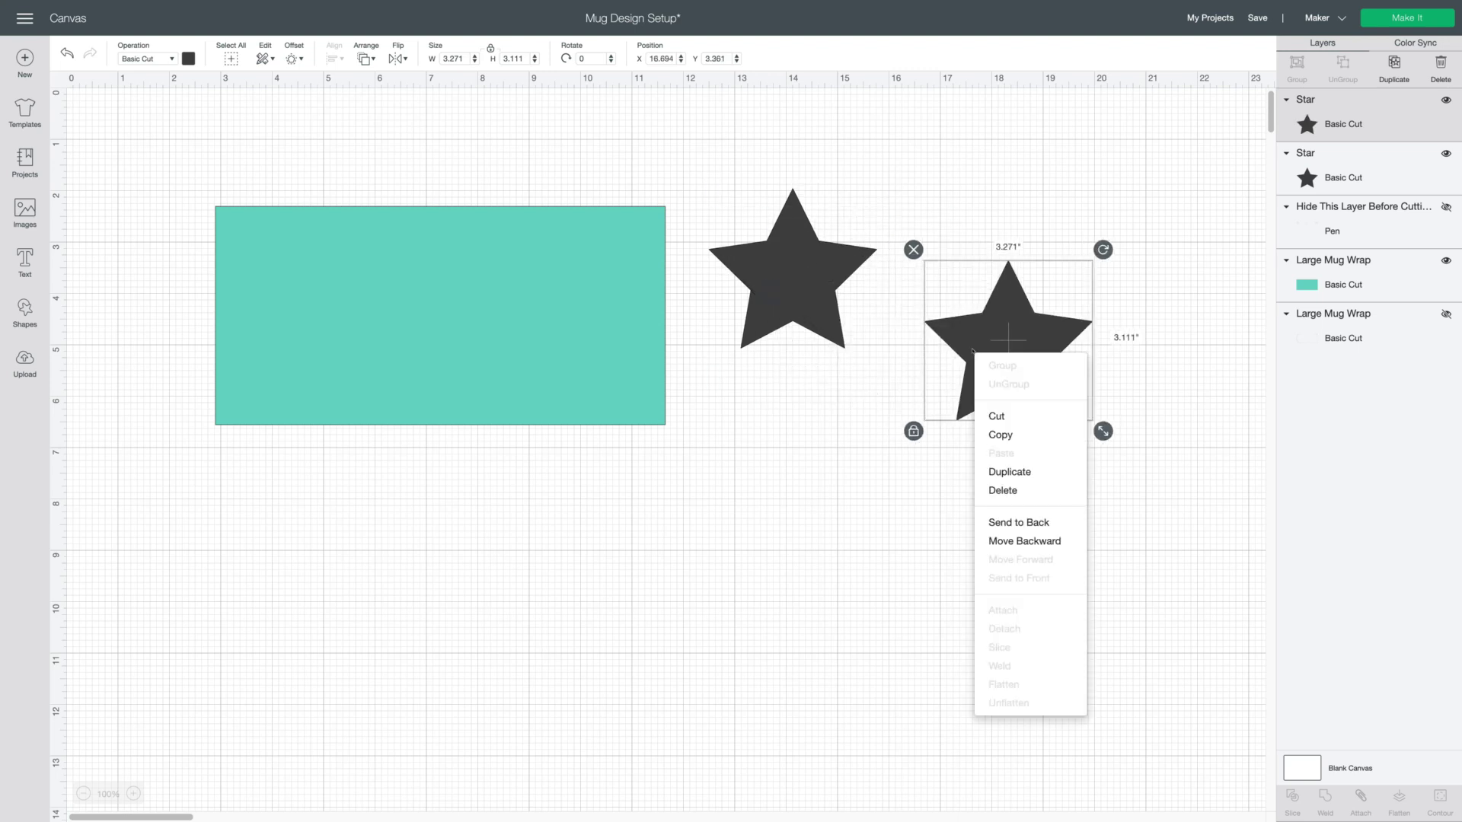
pyautogui.click(1010, 472)
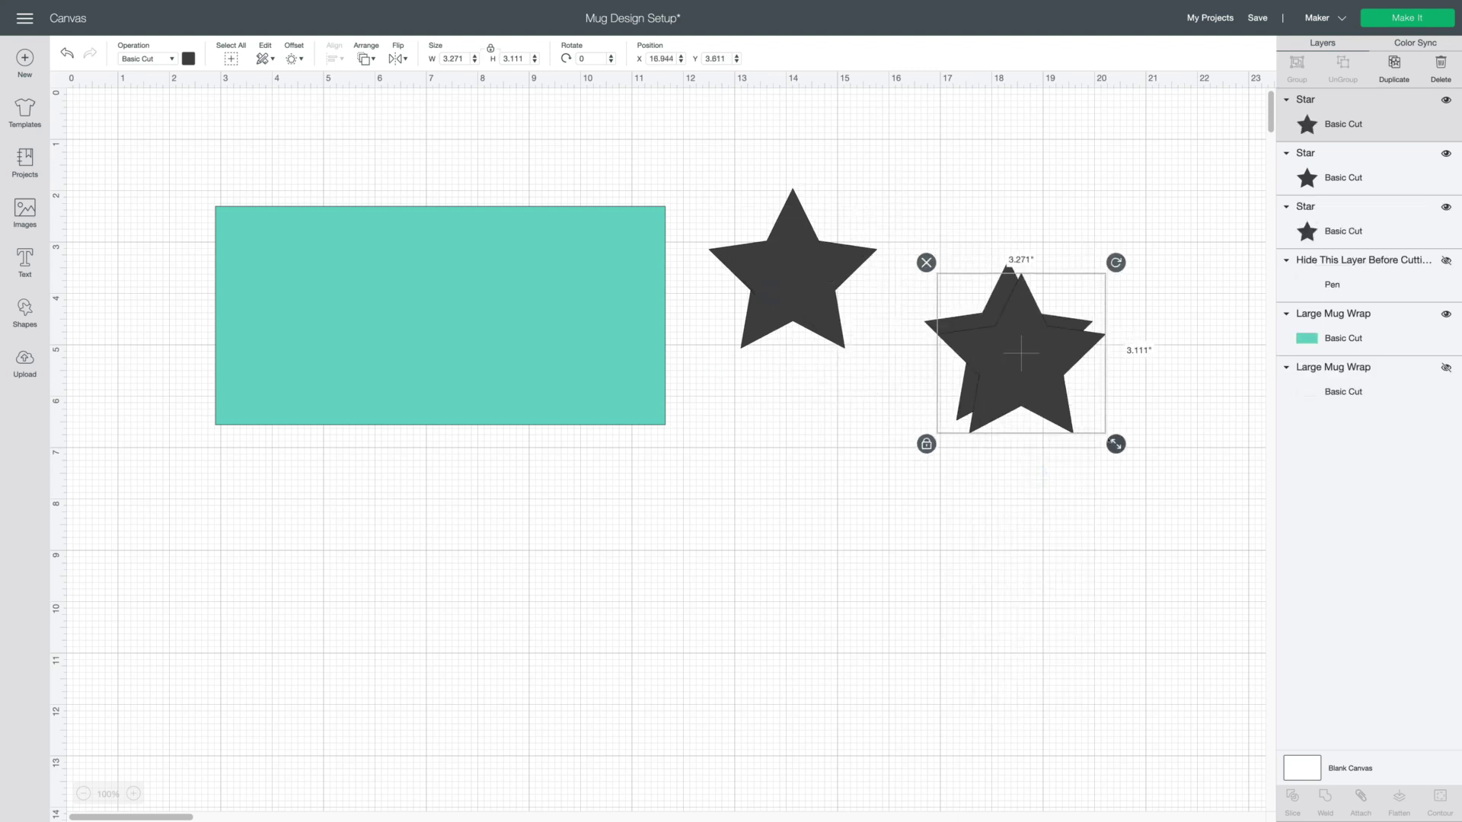
pyautogui.moveTo(1100, 439); pyautogui.dragTo(1068, 410)
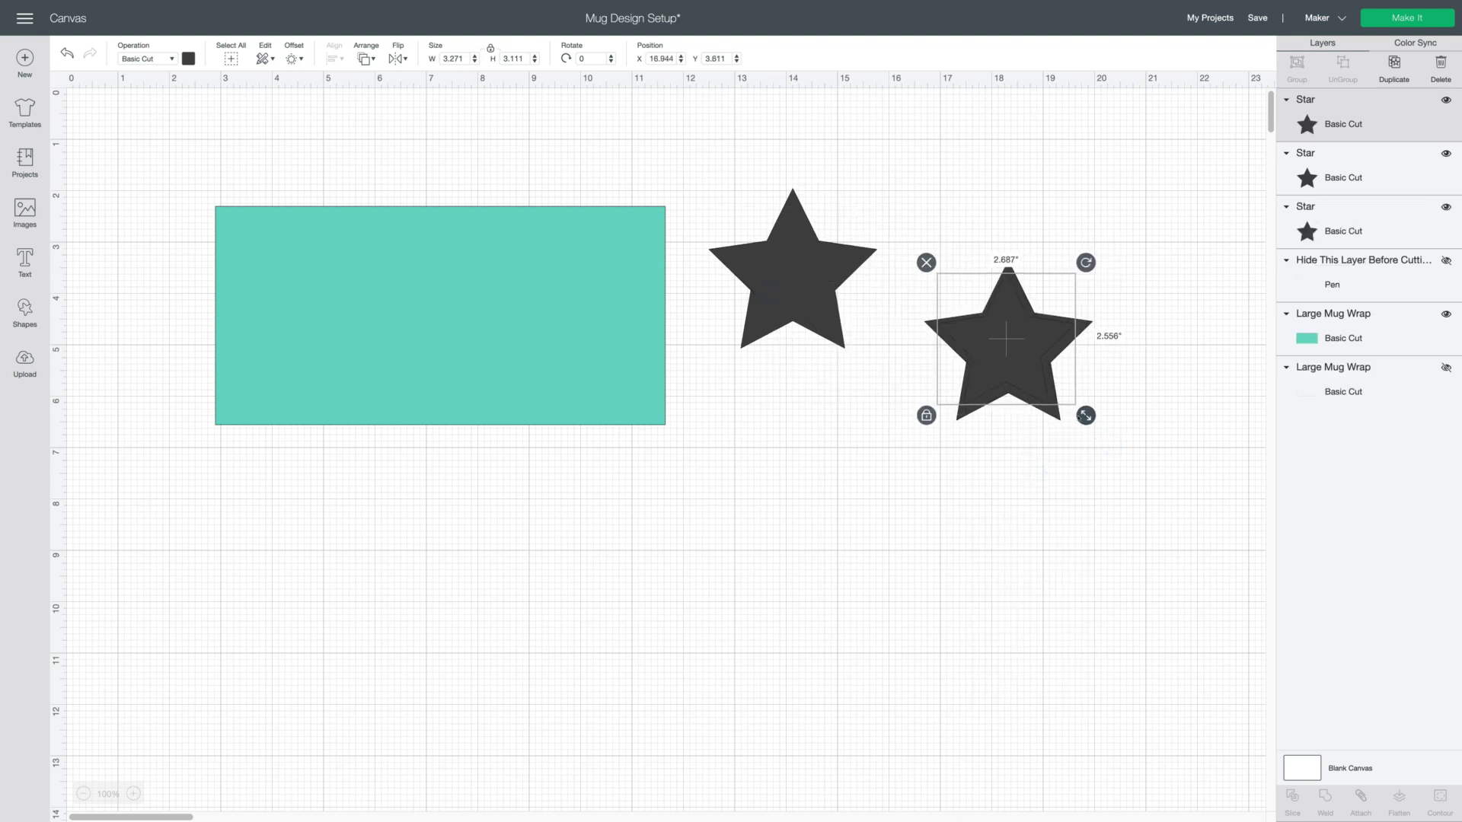
pyautogui.click(1167, 373)
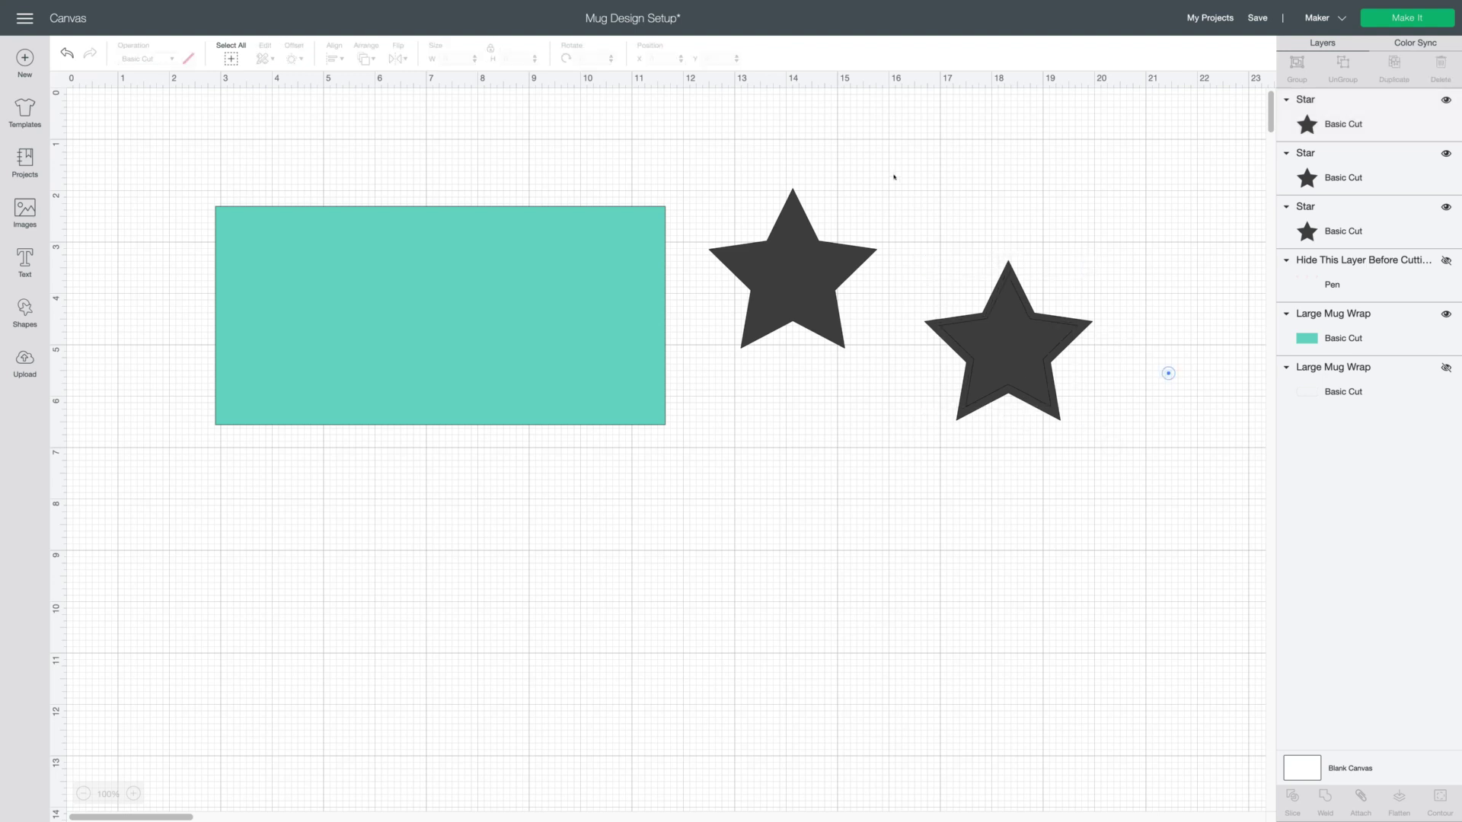
# Center the two overlapping stars on each other and slice them
pyautogui.moveTo(951, 242); pyautogui.dragTo(1065, 438)
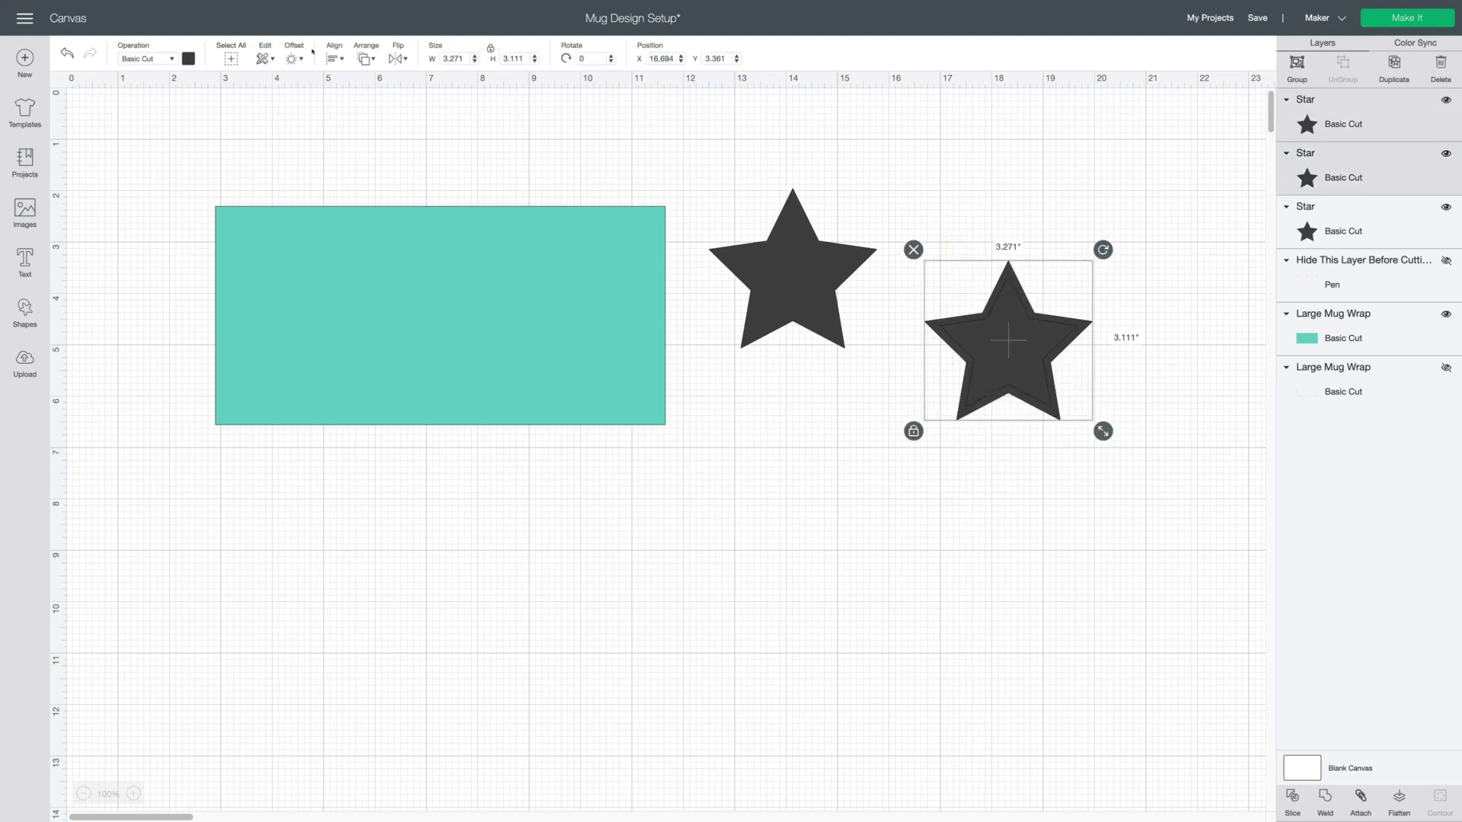
pyautogui.click(334, 58)
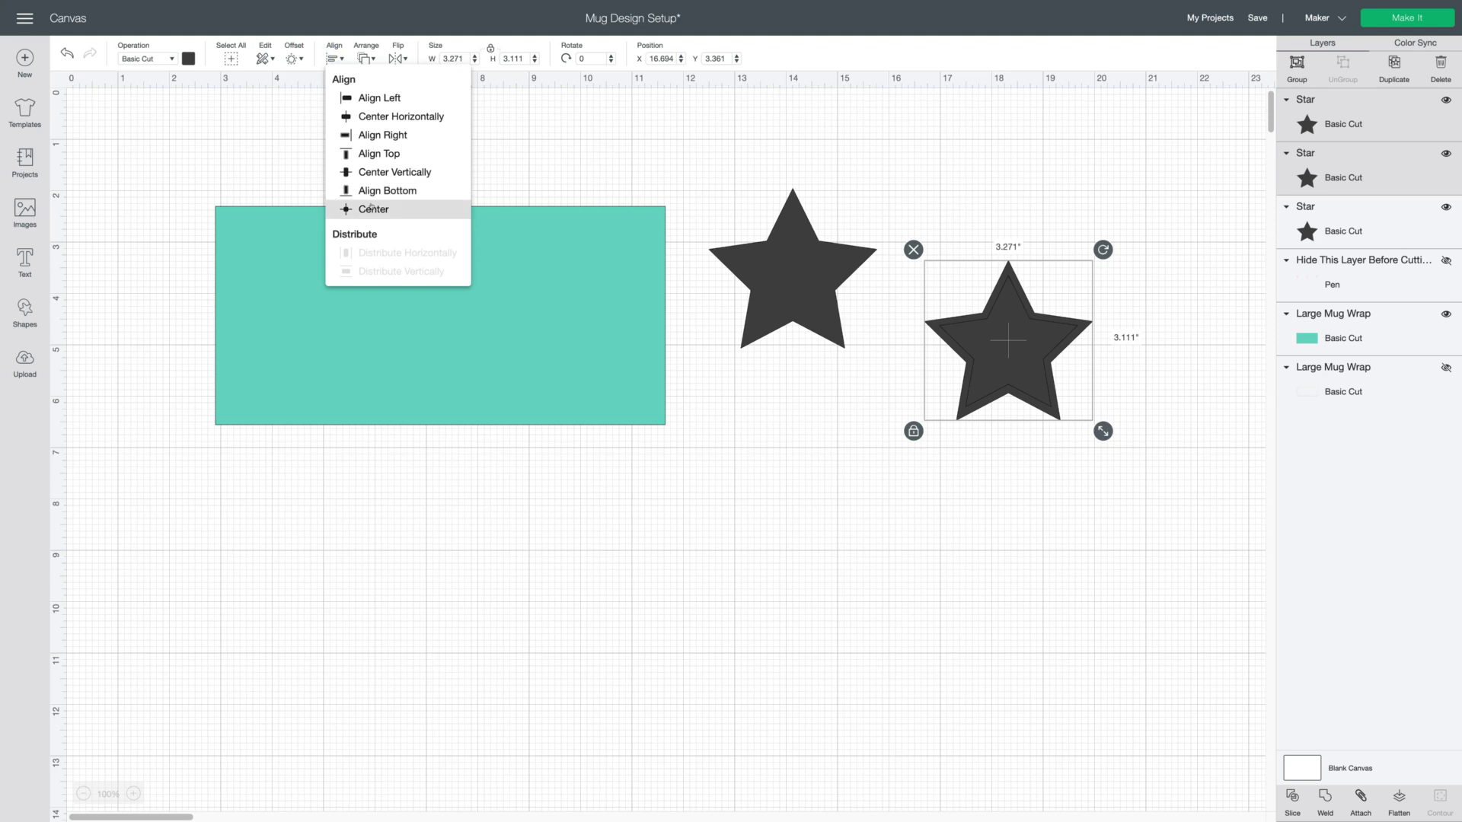
pyautogui.click(374, 205)
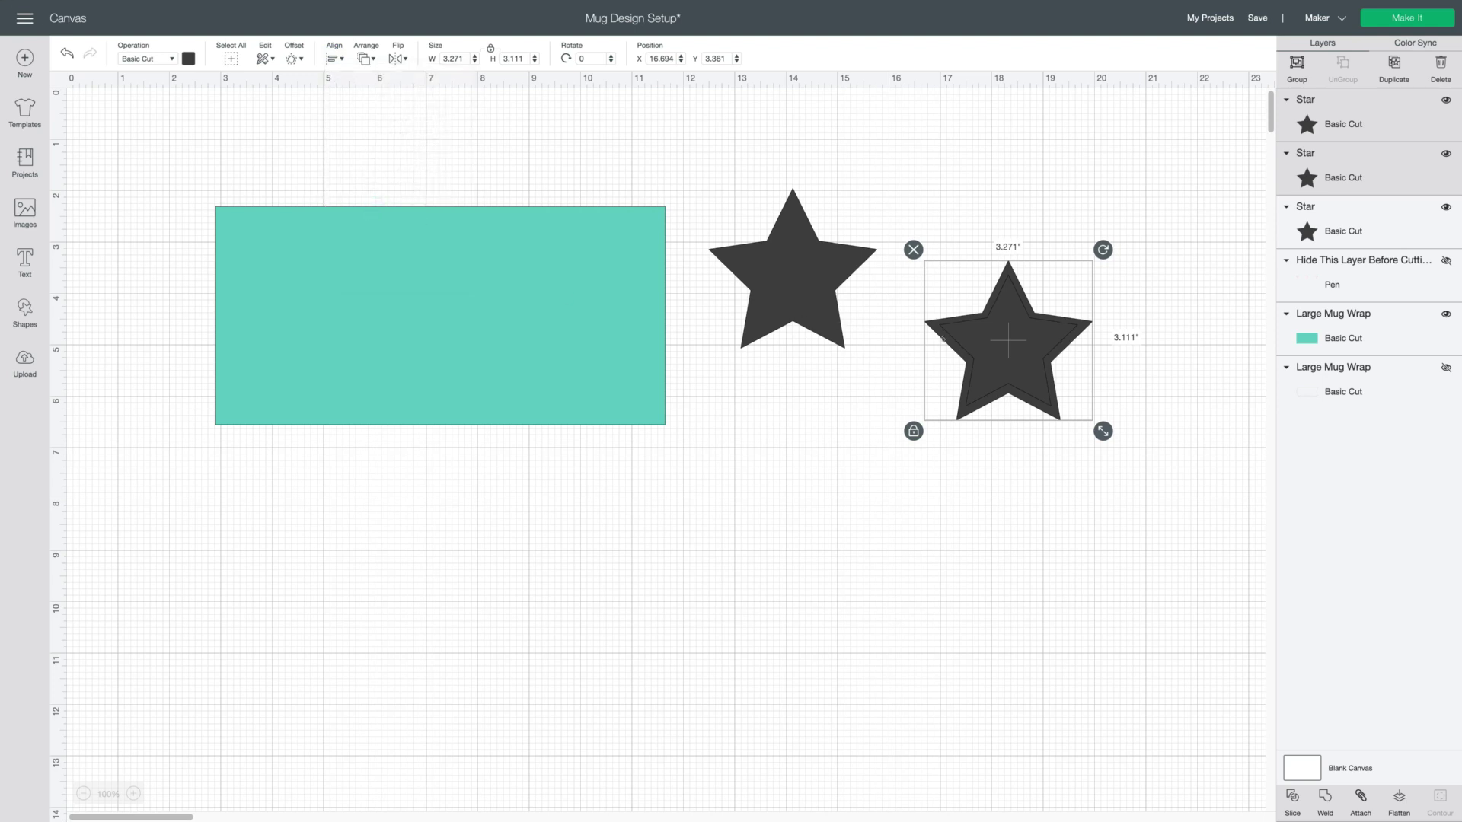
pyautogui.rightClick(981, 332)
pyautogui.click(1072, 628)
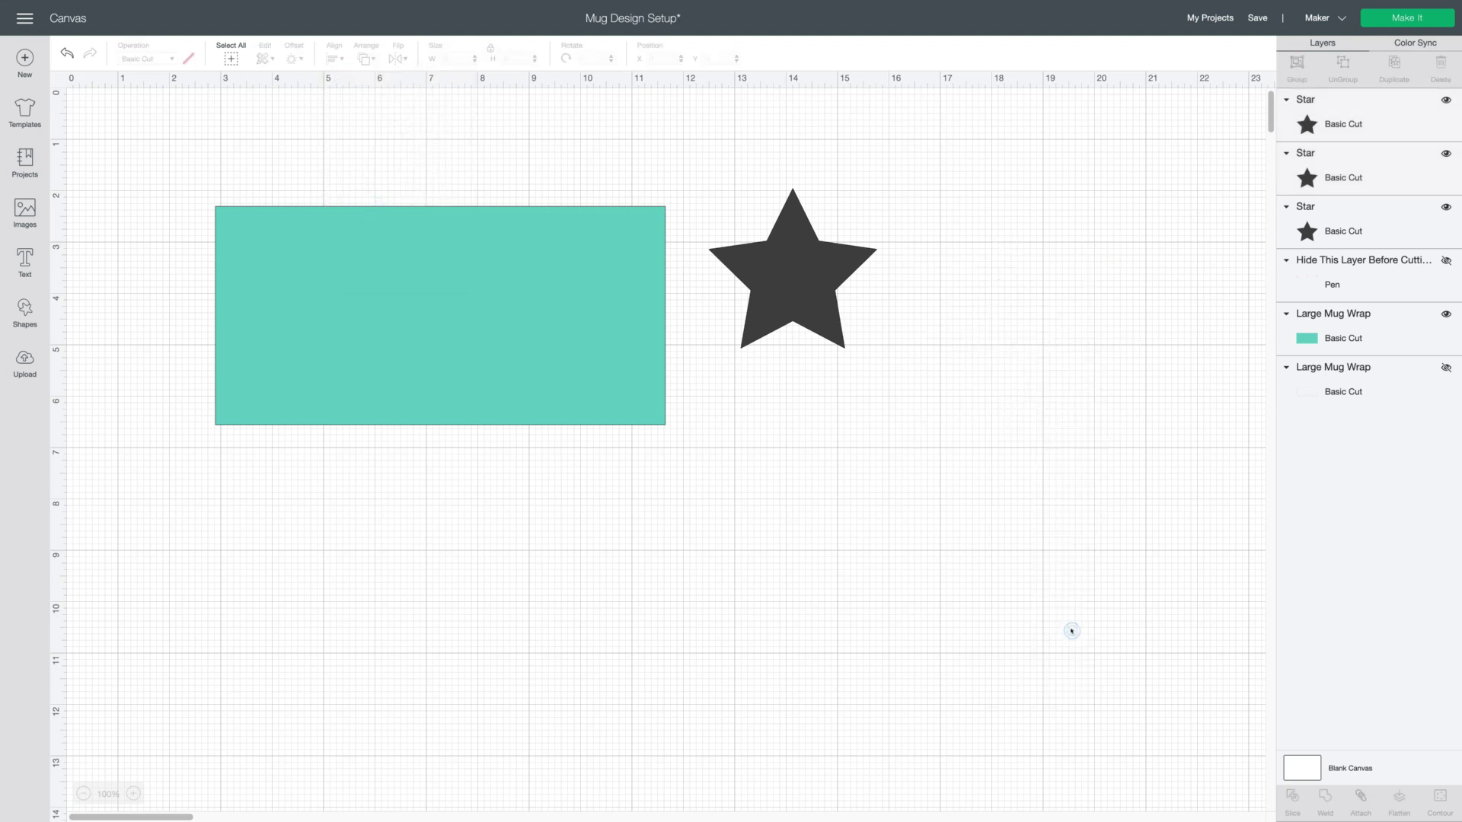
# Pull the slice results apart so the star outline and the two smaller solid stars lie separately beside the wrap
pyautogui.moveTo(939, 330); pyautogui.dragTo(730, 439)
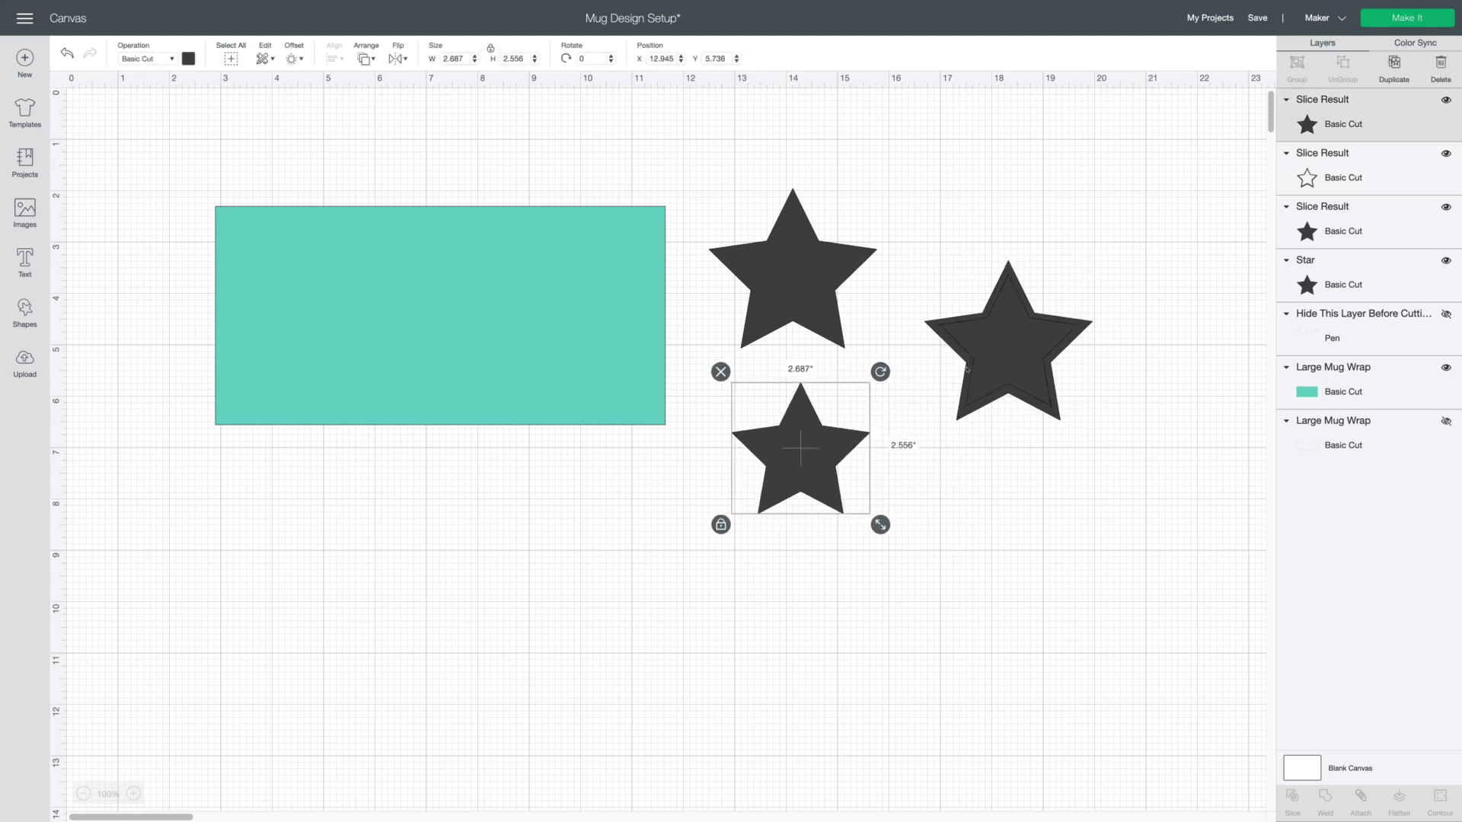
pyautogui.click(986, 414)
pyautogui.moveTo(986, 414); pyautogui.dragTo(927, 574)
pyautogui.moveTo(1003, 344); pyautogui.dragTo(949, 339)
pyautogui.click(1074, 408)
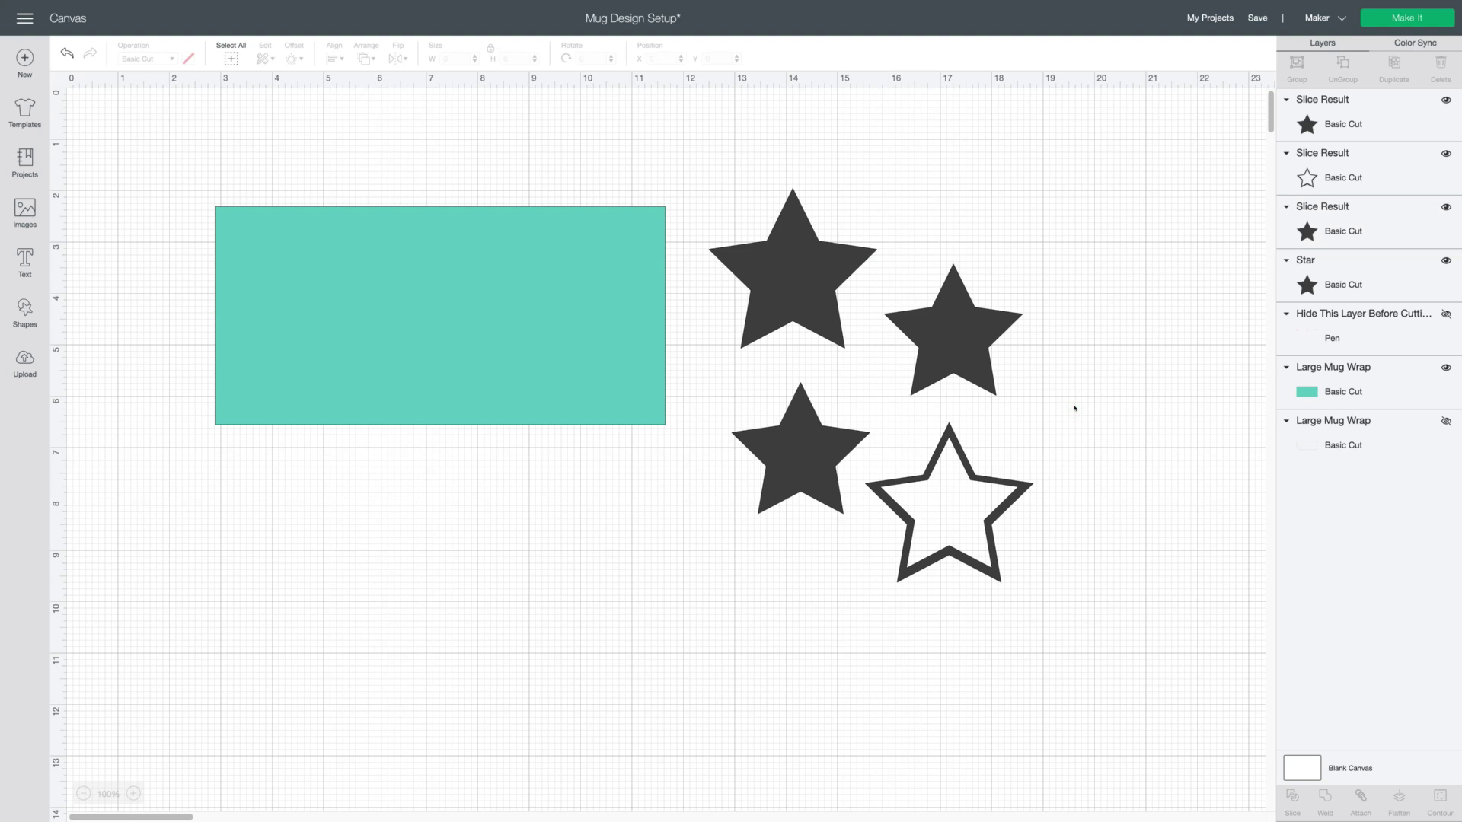
# Shrink the original solid star to about 0.83 inches wide and place it at the wrap's top edge near the right end
pyautogui.click(792, 298)
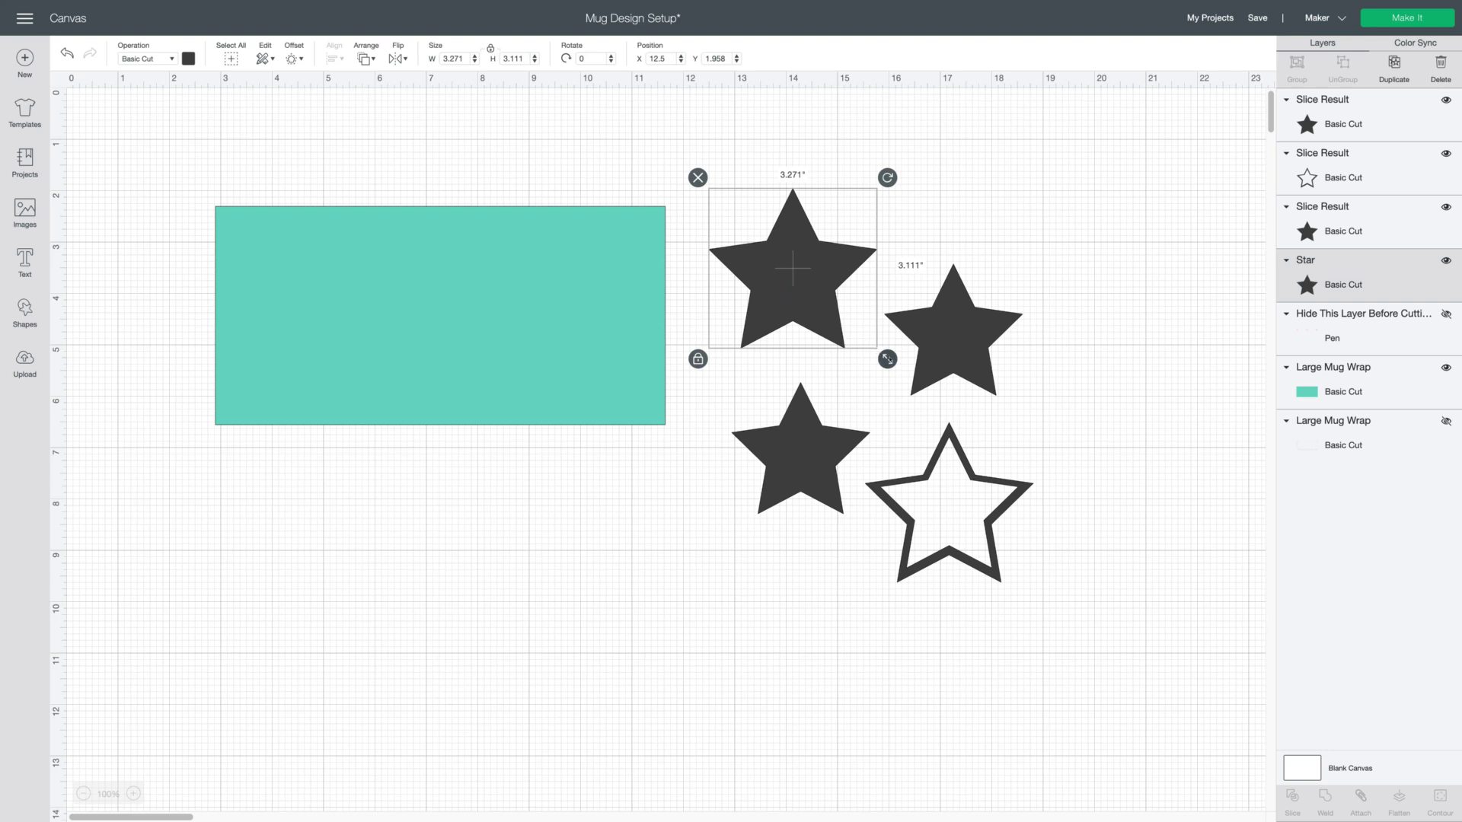
pyautogui.moveTo(881, 353); pyautogui.dragTo(587, 226)
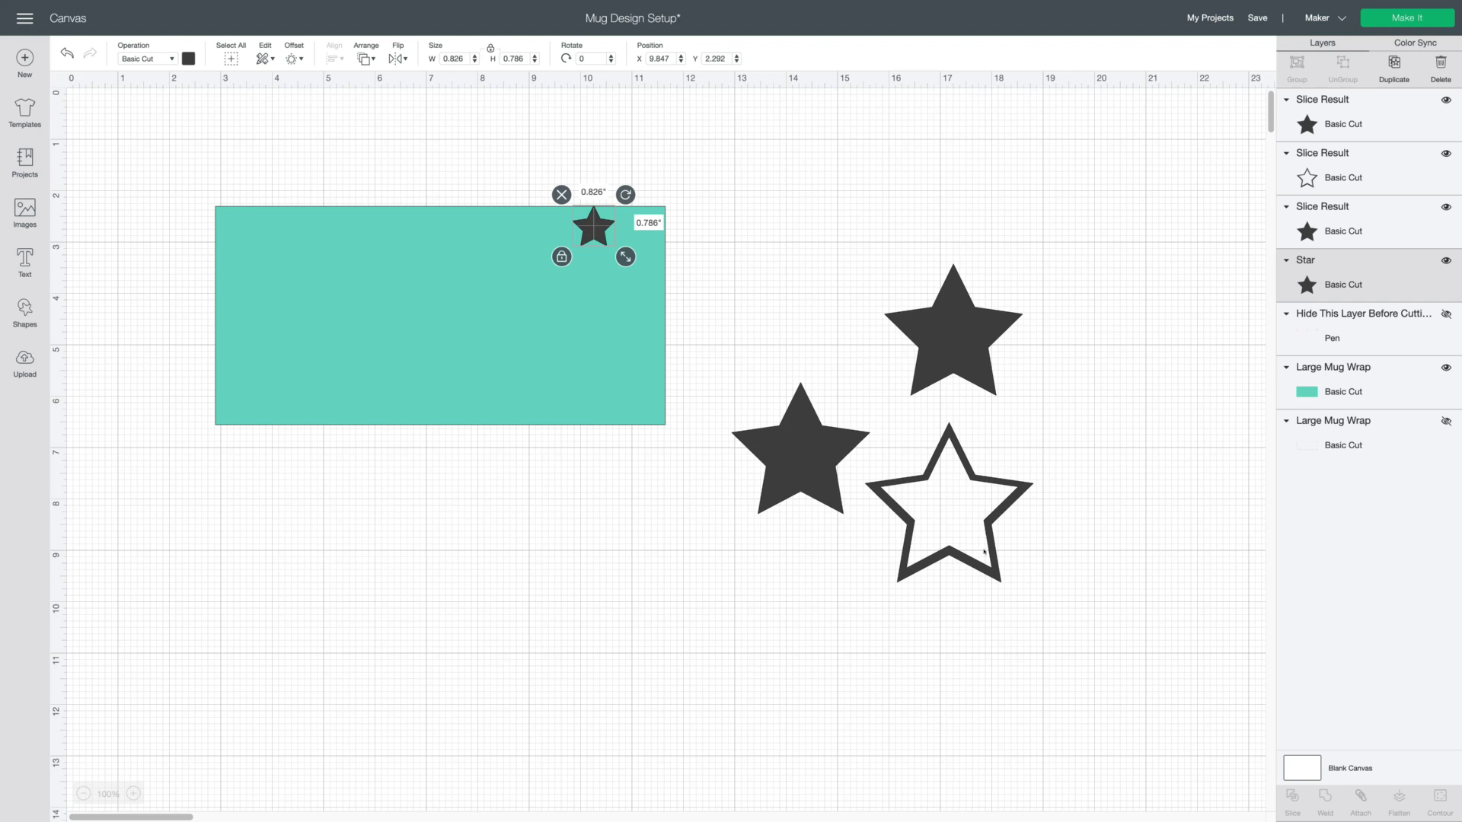
# Shrink the star outline to about 0.72 inches wide and place it at the wrap's bottom edge below the small solid star
pyautogui.click(995, 579)
pyautogui.moveTo(1041, 596); pyautogui.dragTo(574, 404)
pyautogui.click(660, 451)
pyautogui.click(573, 405)
pyautogui.click(590, 471)
pyautogui.click(590, 412)
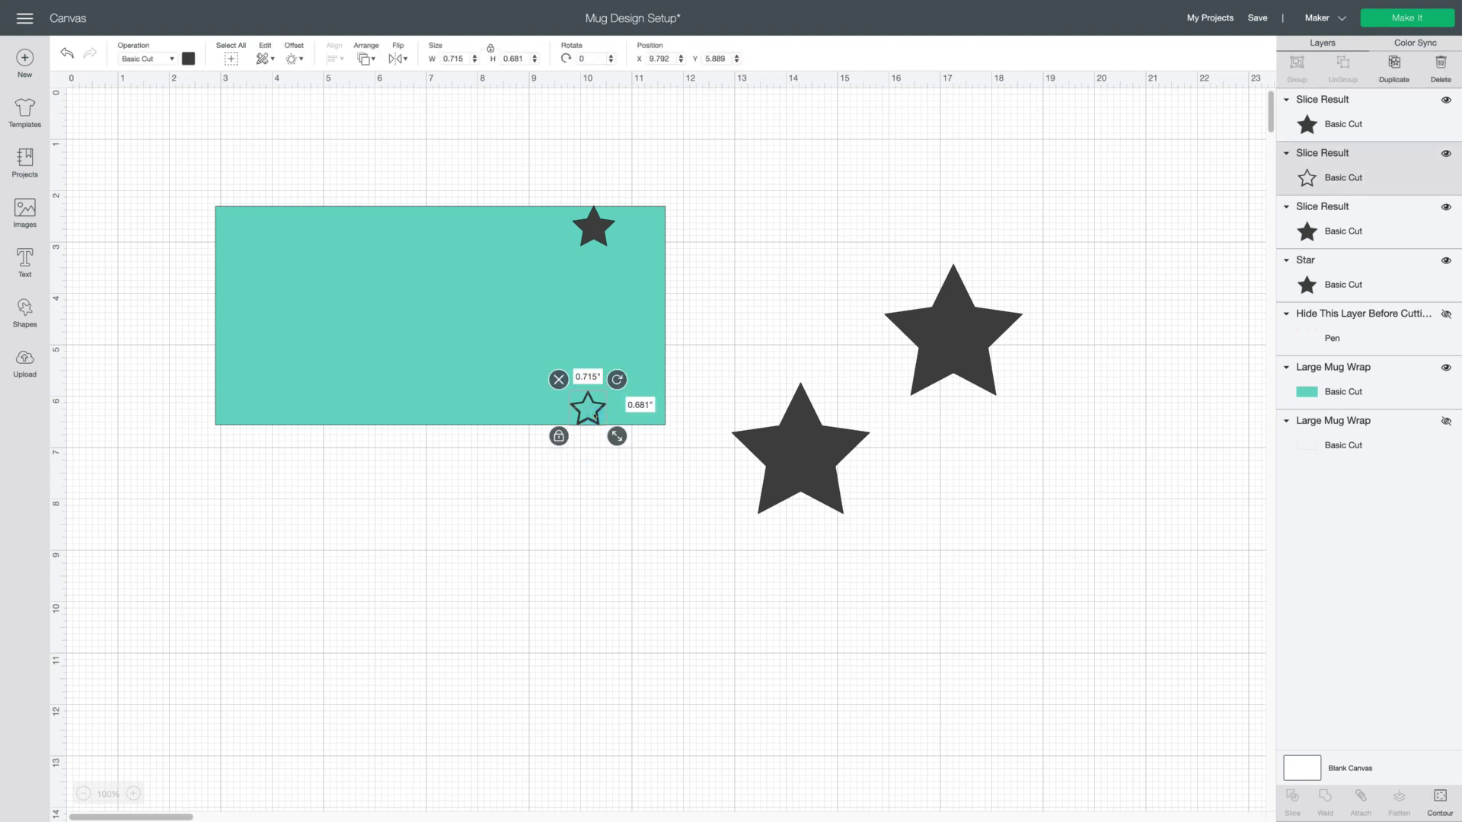
# Align the star outline with the bottom edge of the teal mug wrap
pyautogui.click(647, 418)
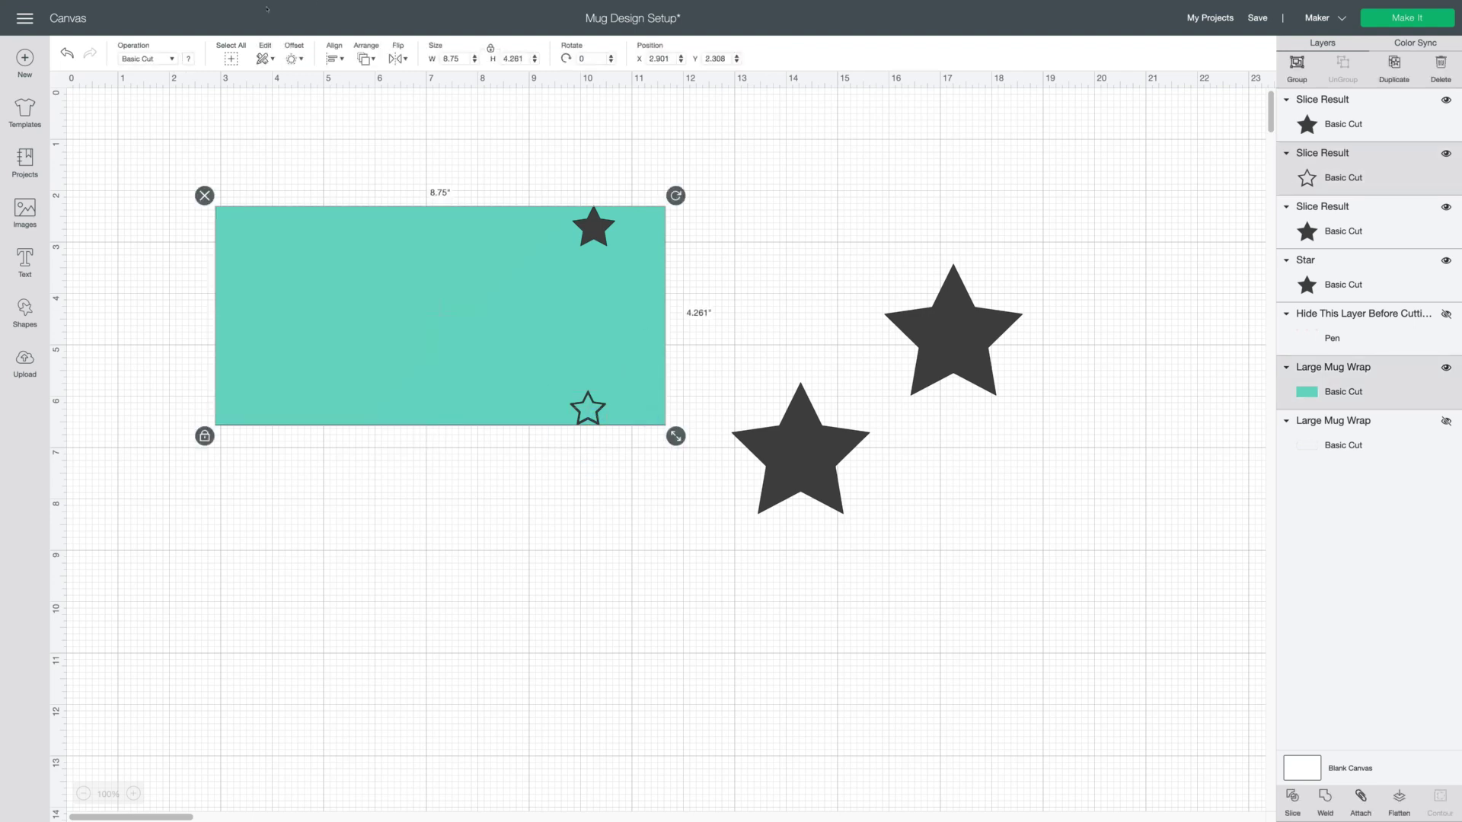
pyautogui.click(333, 58)
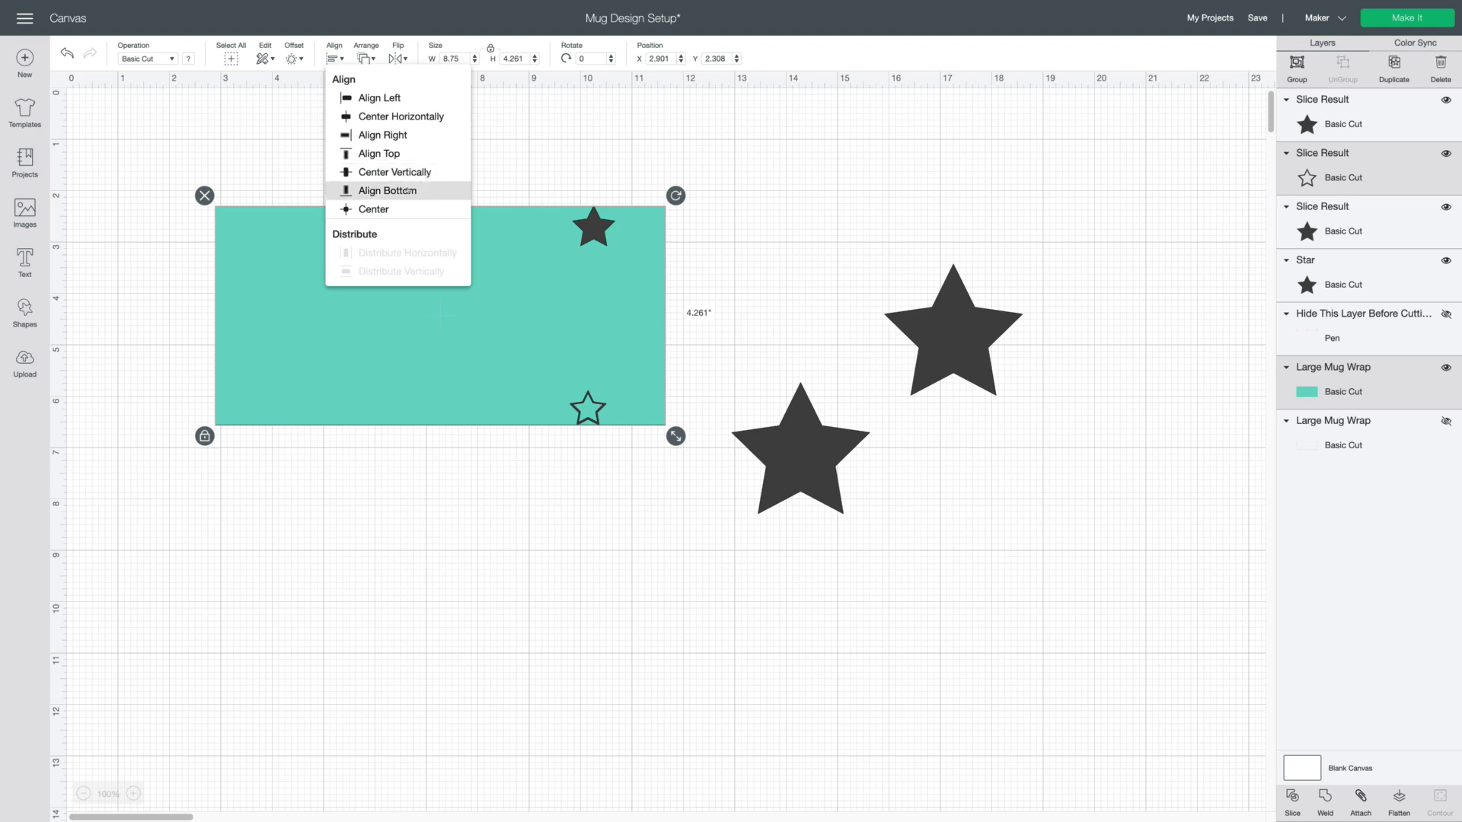
pyautogui.click(373, 189)
pyautogui.click(778, 262)
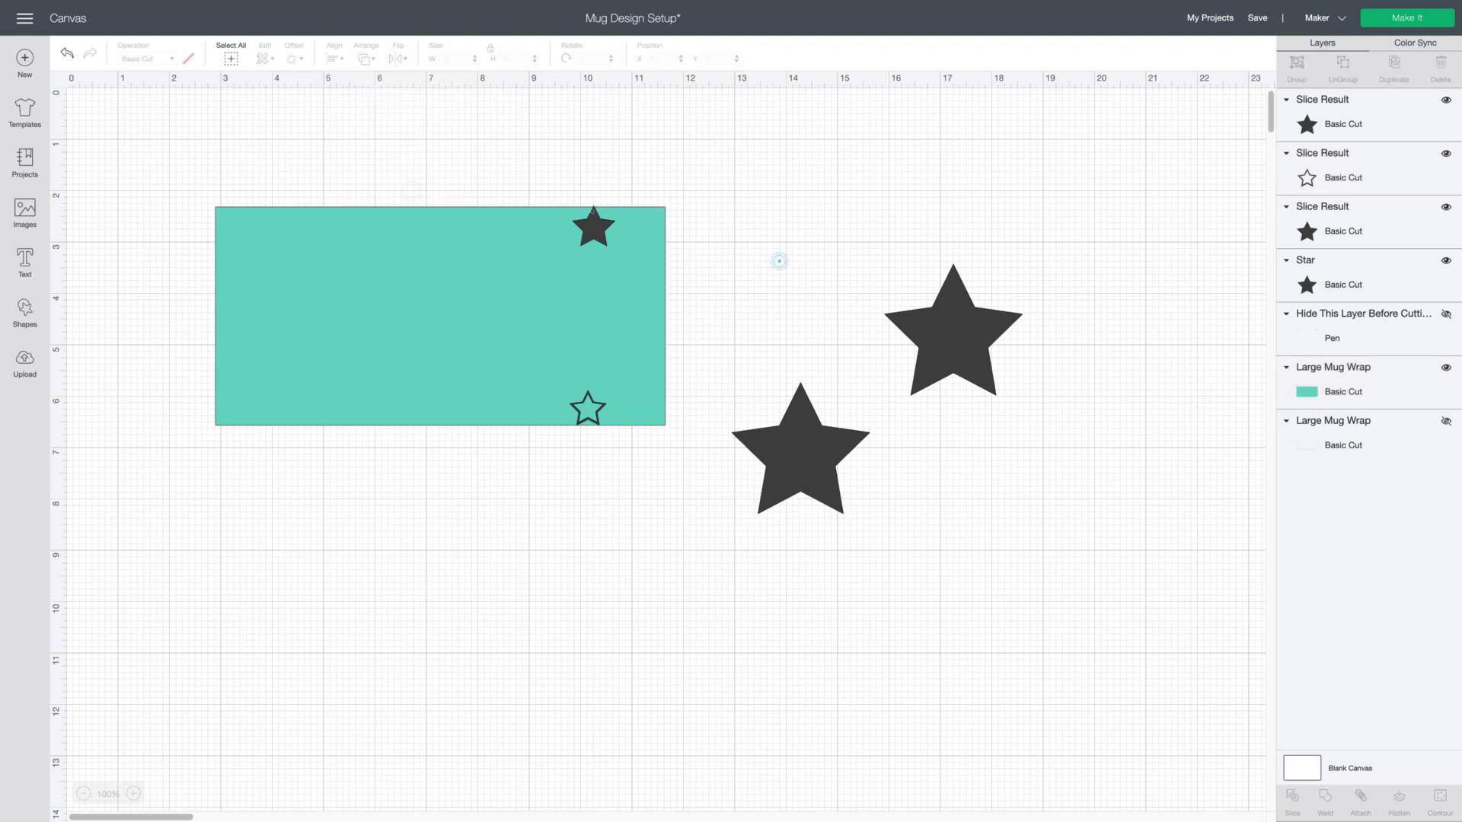
# Align the small solid star with the top edge of the teal mug wrap
pyautogui.click(593, 226)
pyautogui.keyDown('shift'); pyautogui.click(642, 303); pyautogui.keyUp('shift')
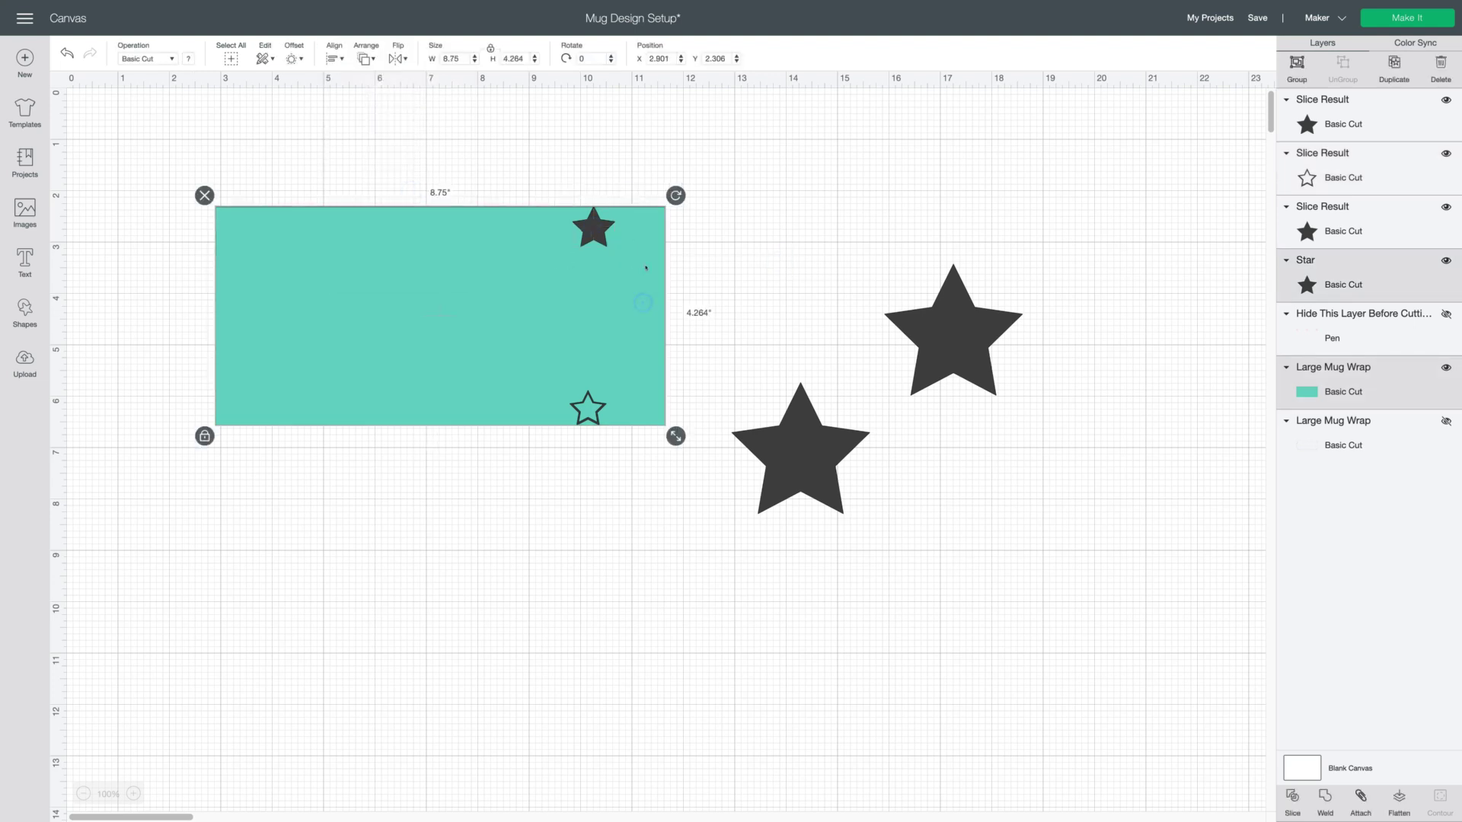
pyautogui.click(334, 58)
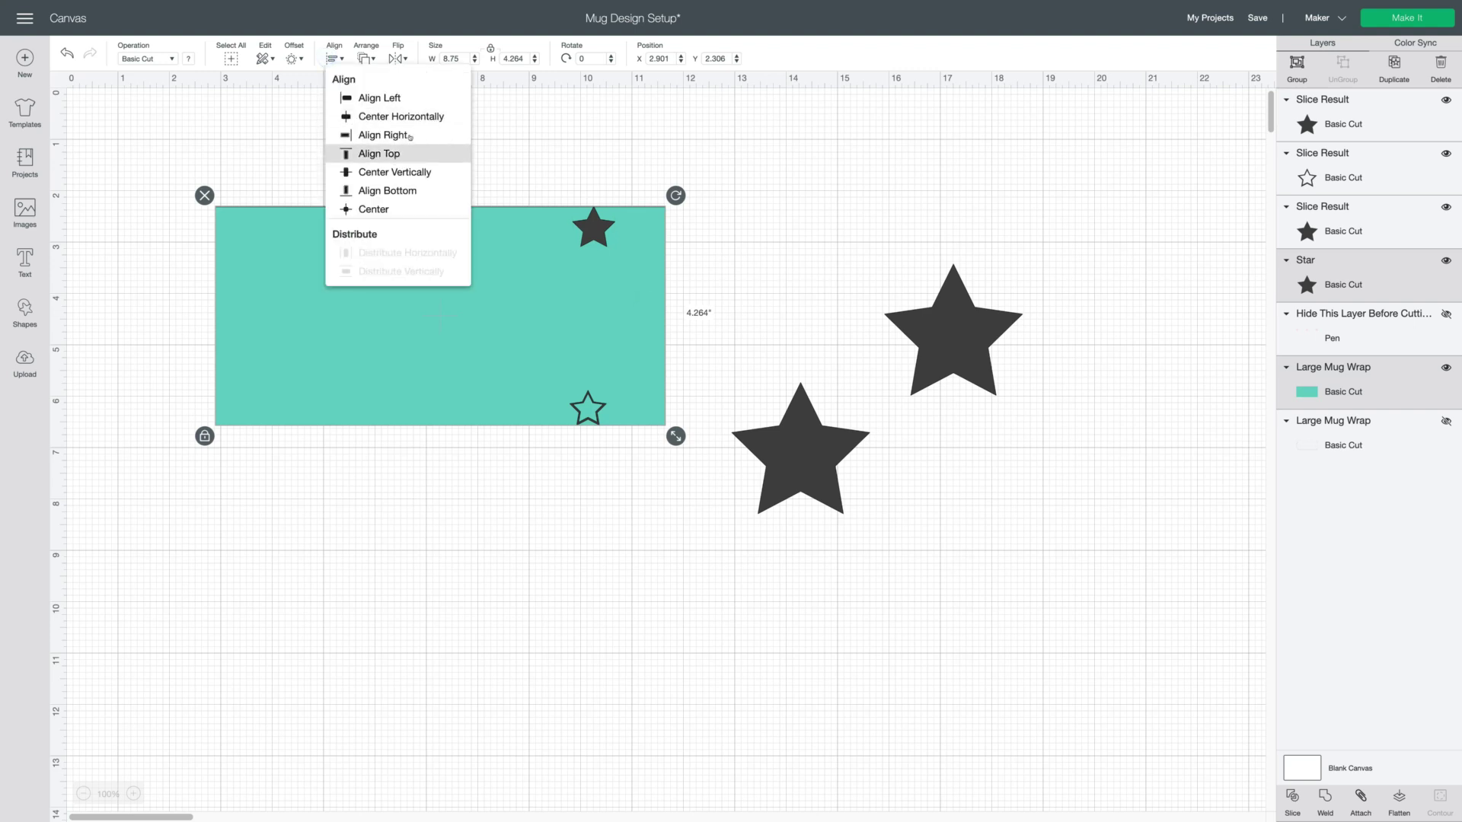
pyautogui.click(414, 154)
pyautogui.click(777, 181)
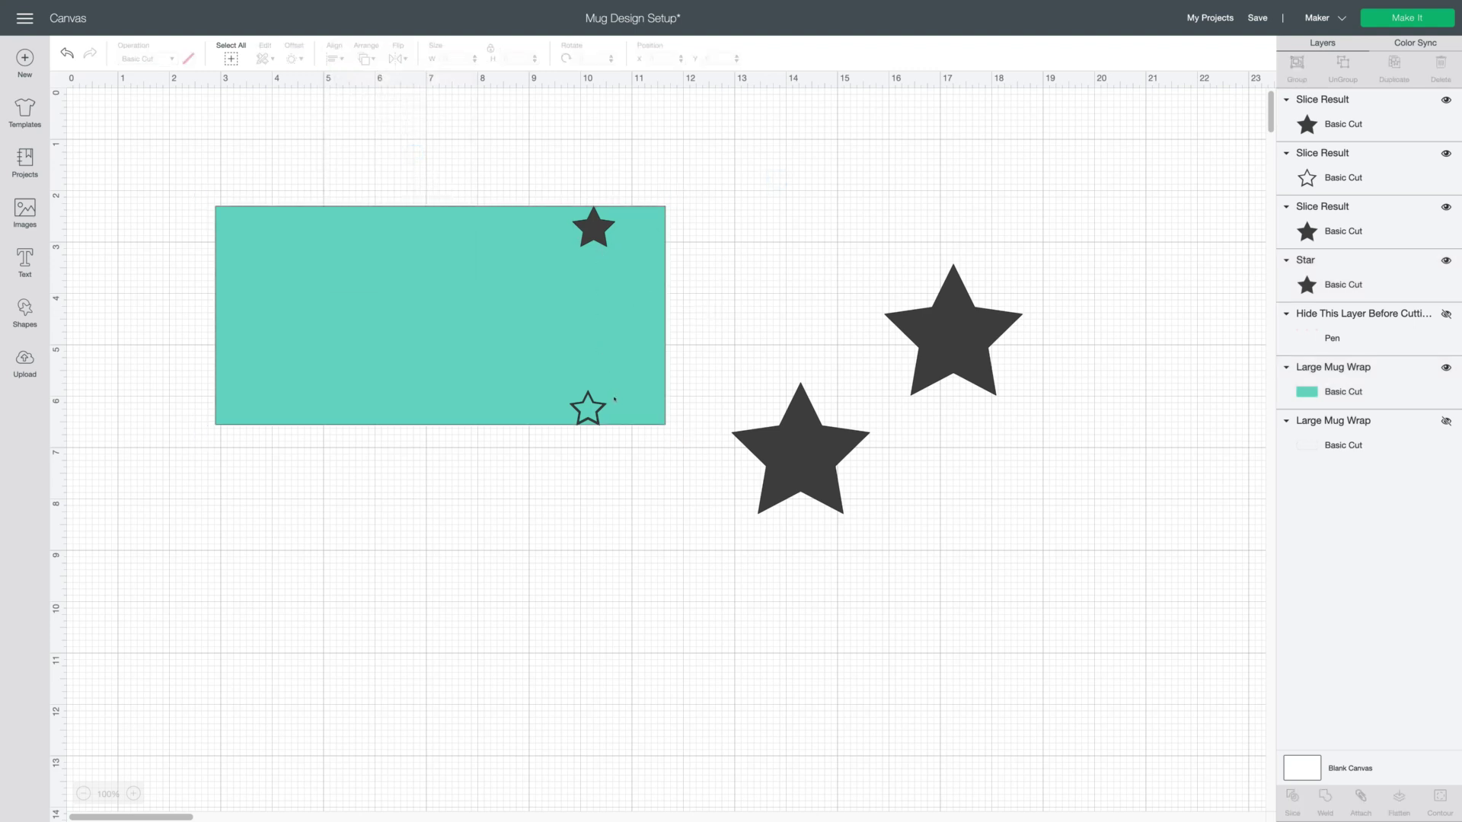
# Duplicate the small star outline and place the copy halfway up the wrap's right edge
pyautogui.click(593, 412)
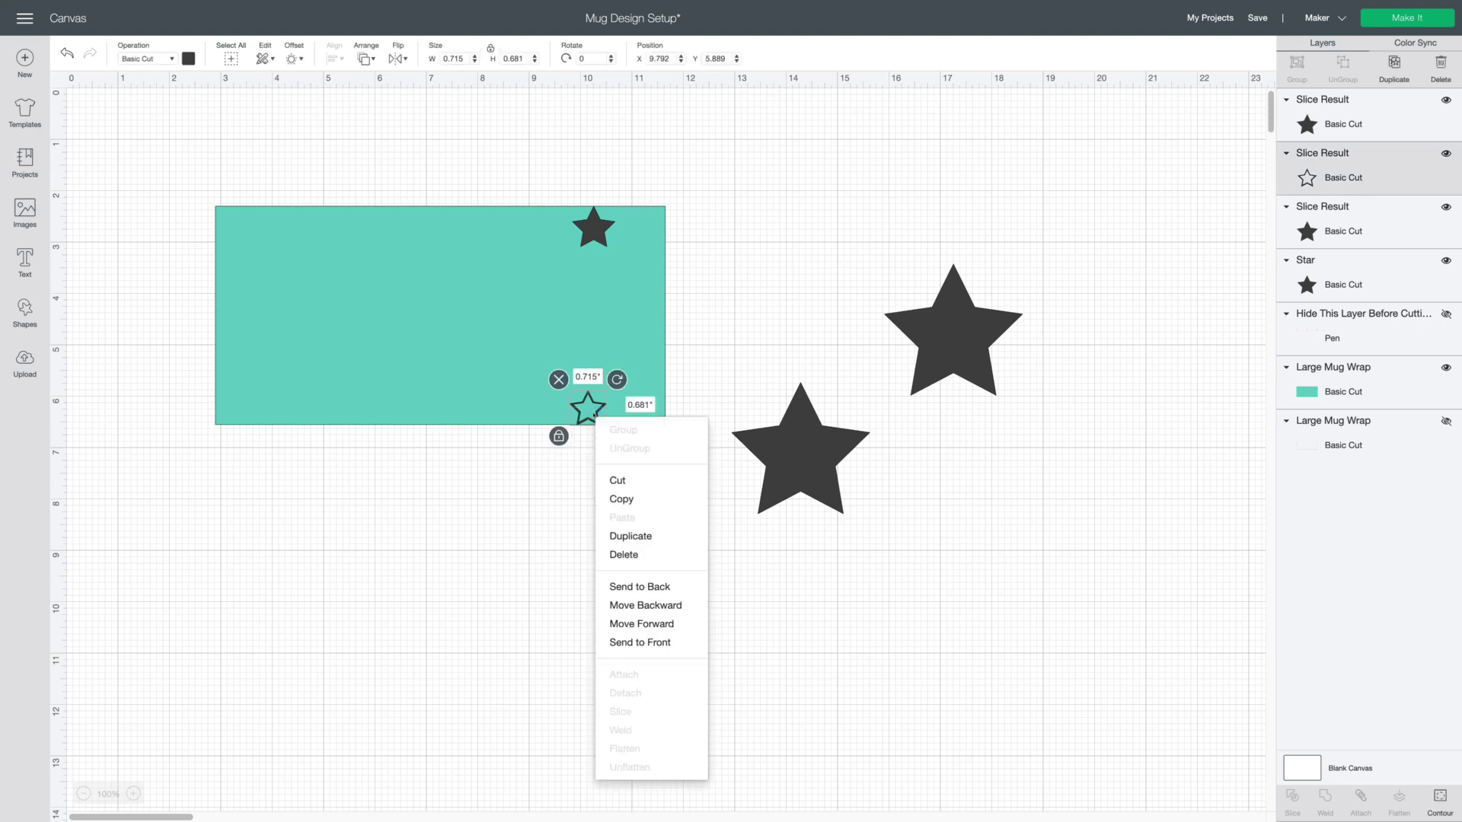
pyautogui.rightClick(594, 416)
pyautogui.click(651, 535)
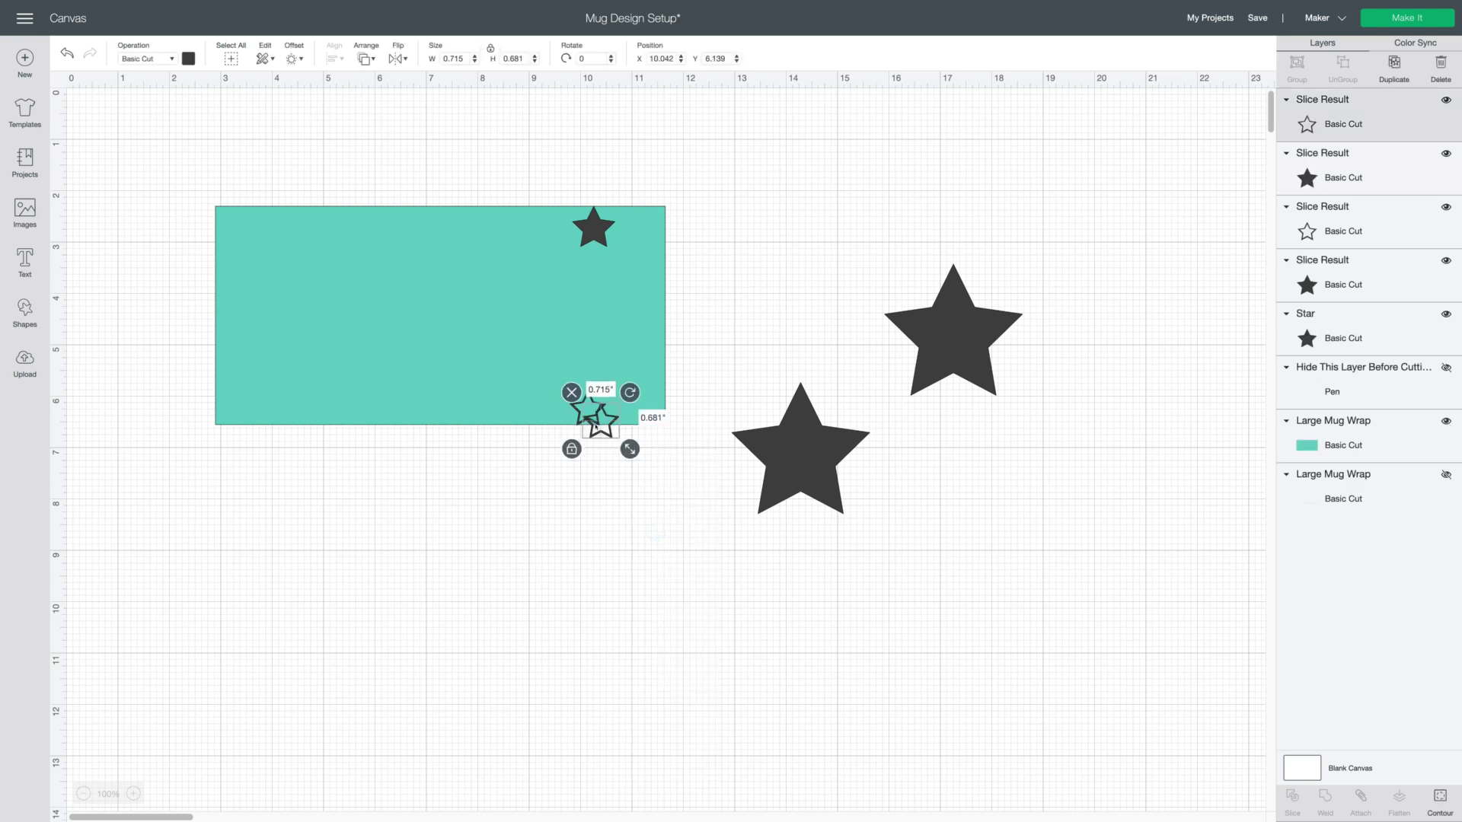
pyautogui.moveTo(599, 426); pyautogui.dragTo(644, 322)
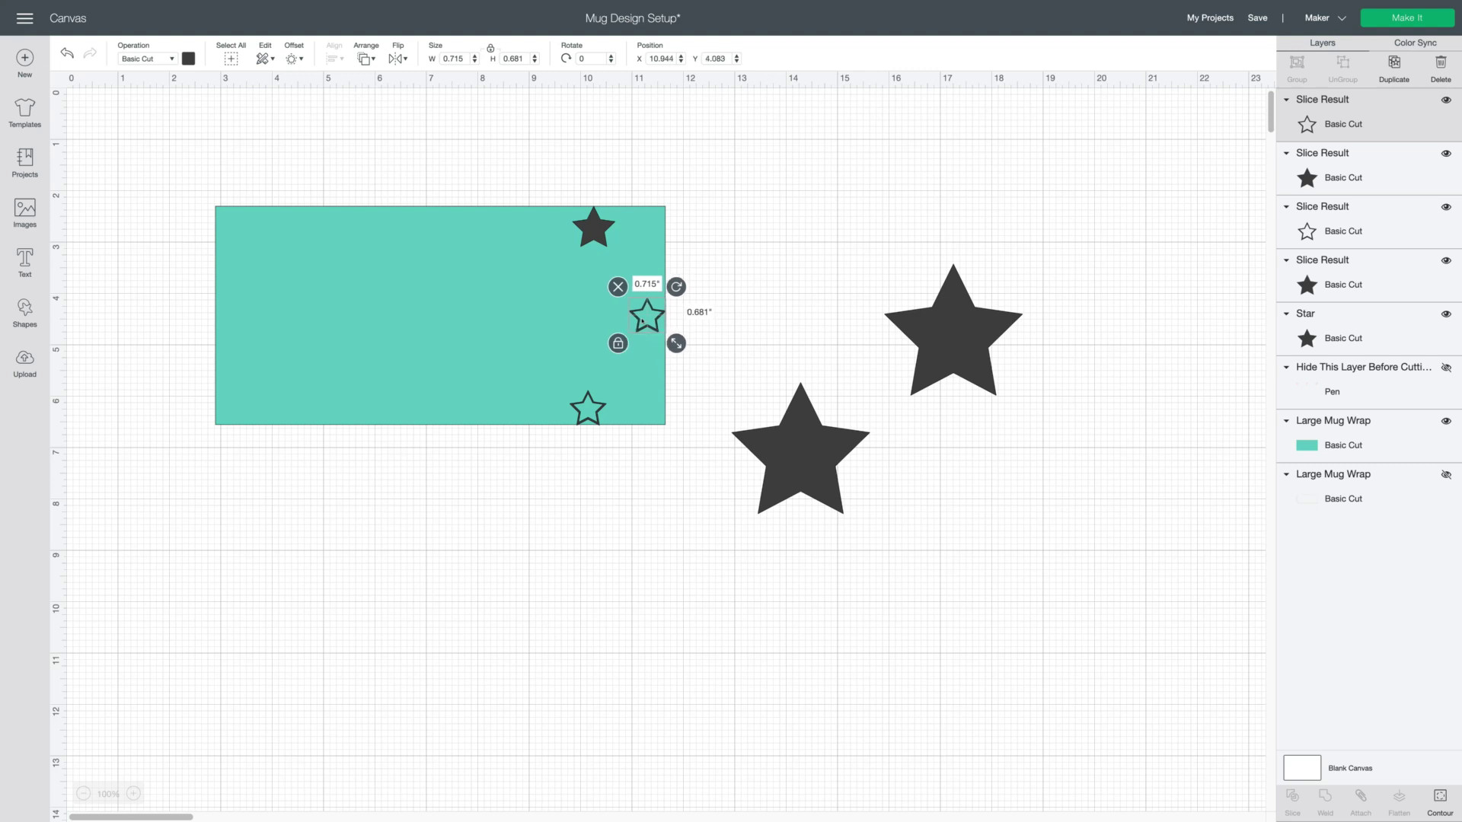
# Duplicate the outline again, place it right of the small solid star, shrink it to about 0.67 inches wide and rotate it about 12.5°
pyautogui.rightClick(644, 323)
pyautogui.click(679, 442)
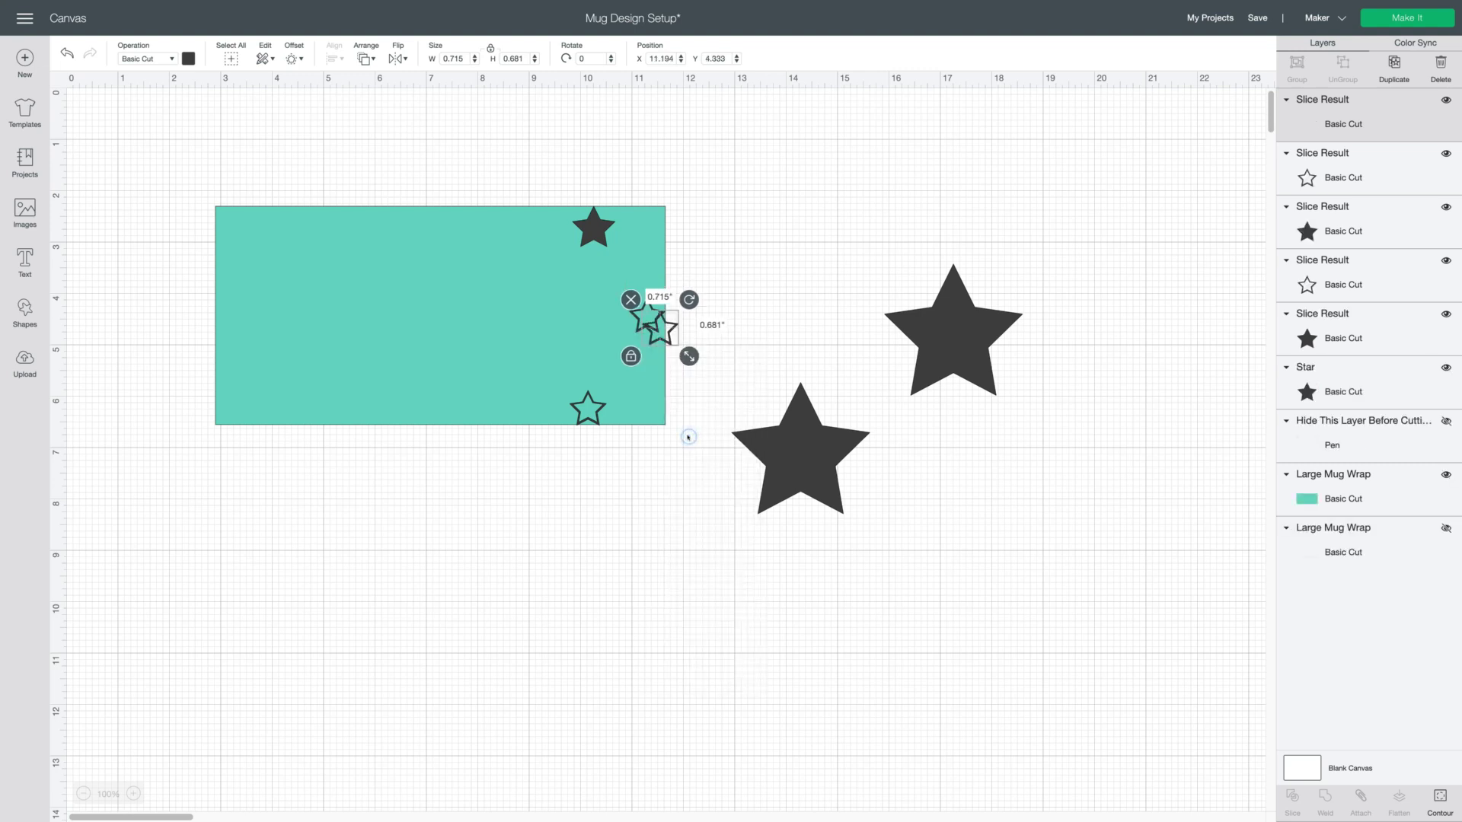
pyautogui.moveTo(648, 319); pyautogui.dragTo(639, 238)
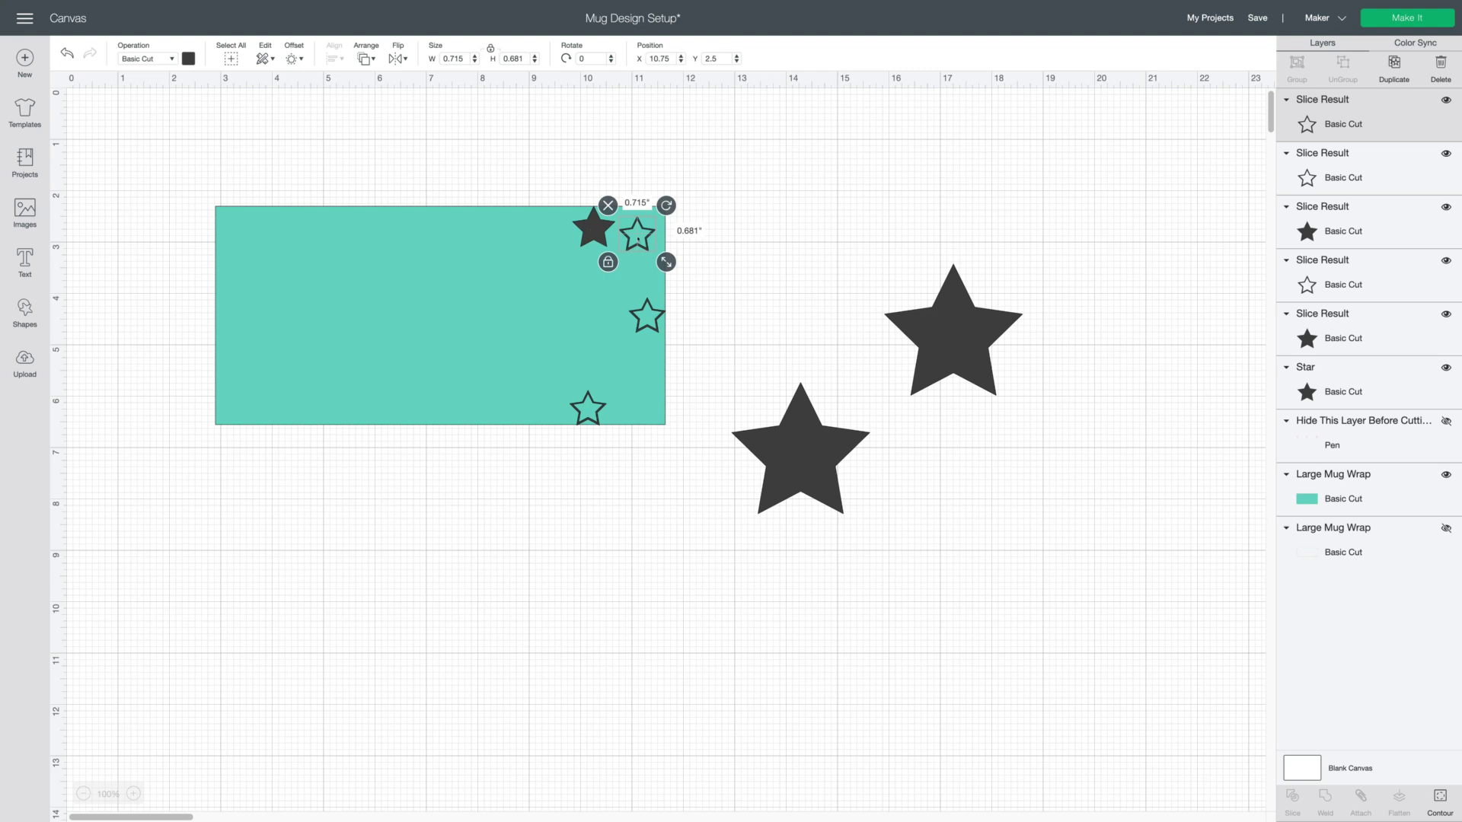
pyautogui.moveTo(666, 261); pyautogui.dragTo(633, 232)
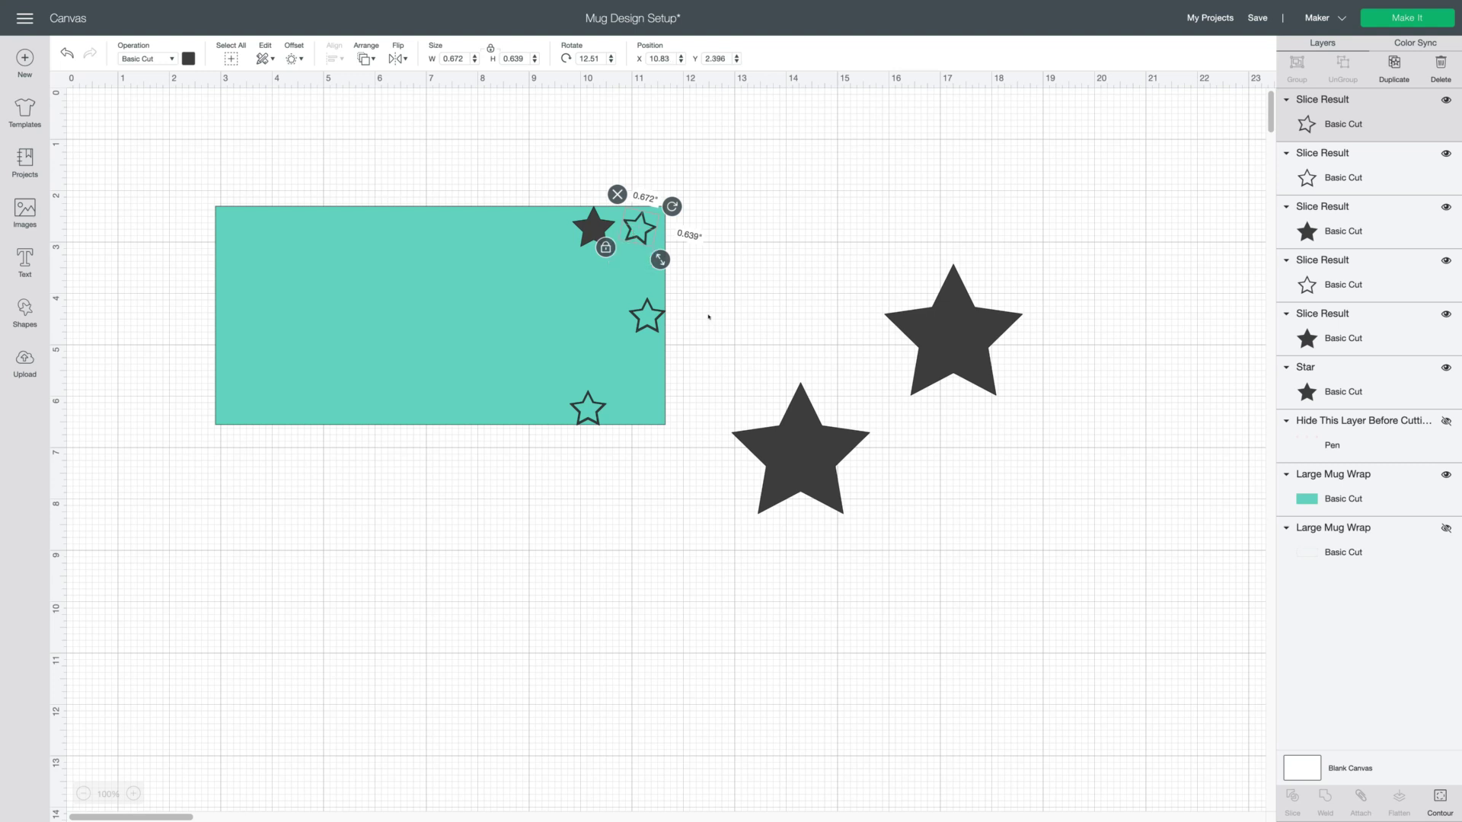
# Rotate the star outline at the wrap's right edge to about 344°
pyautogui.click(648, 316)
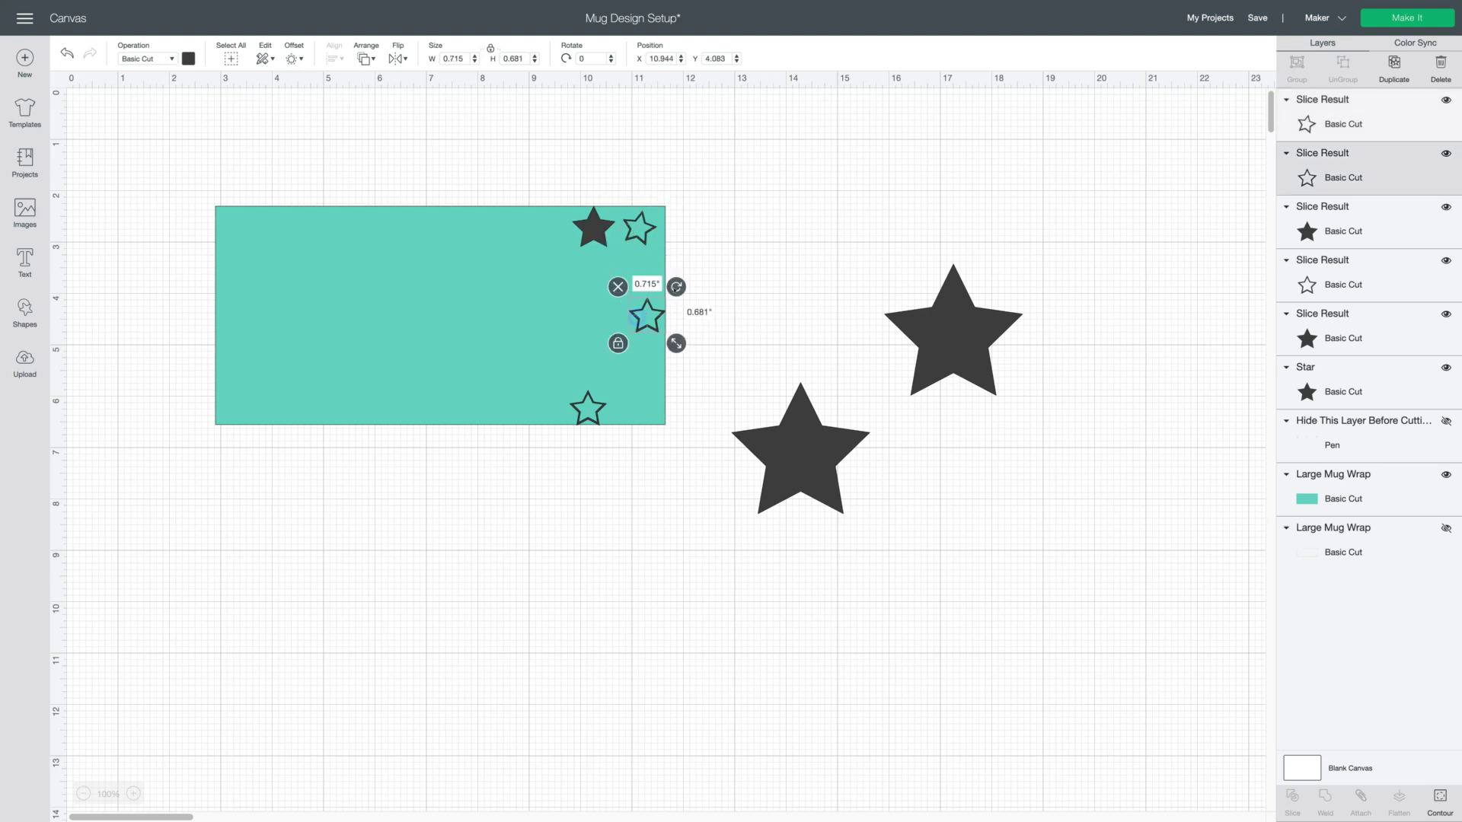
pyautogui.moveTo(669, 287); pyautogui.dragTo(667, 279)
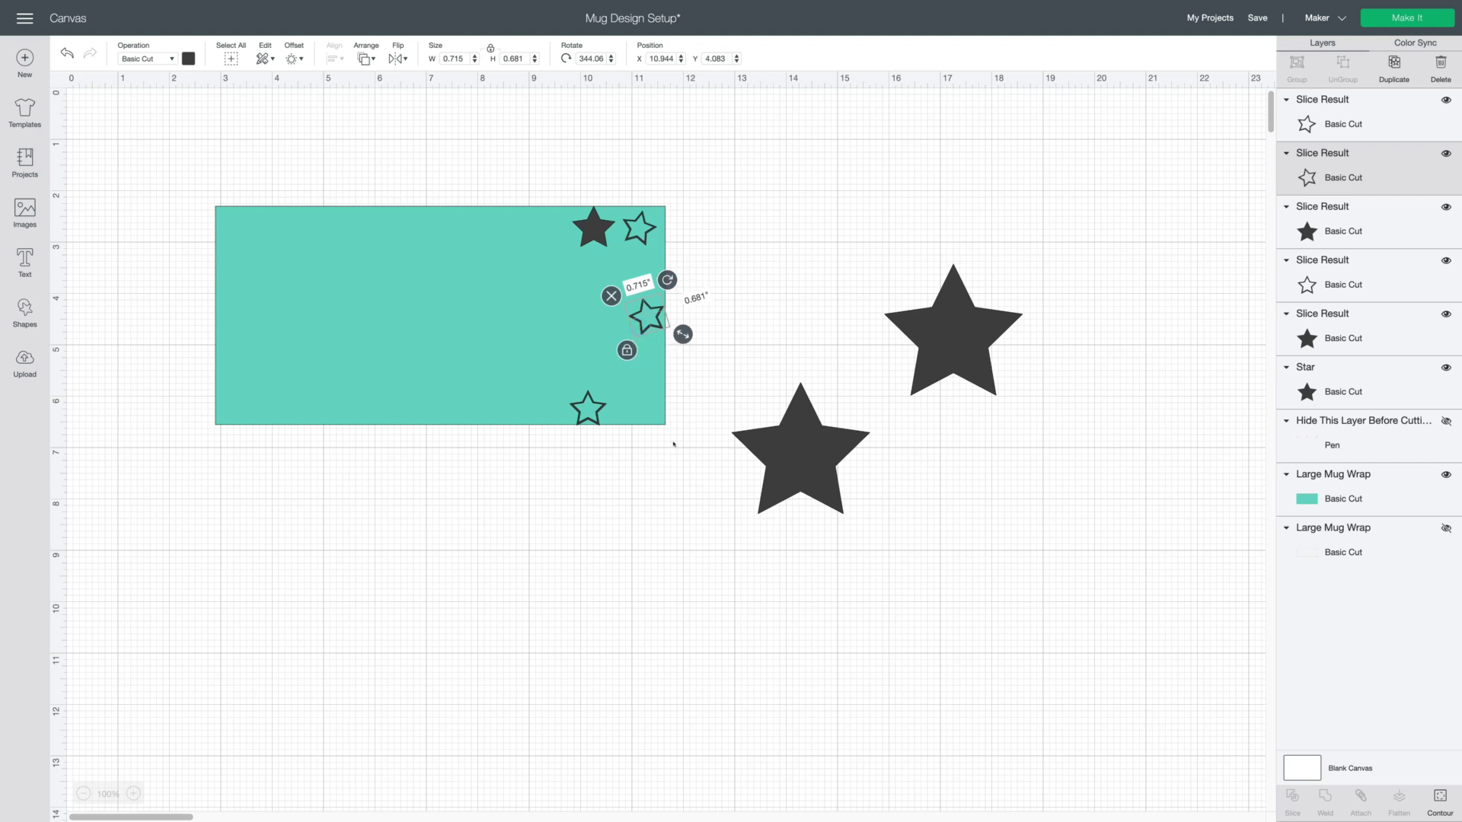
# Shrink the lower large solid star to about 1.02 inches wide and place it on the wrap, above and right of the bottom outline
pyautogui.click(783, 456)
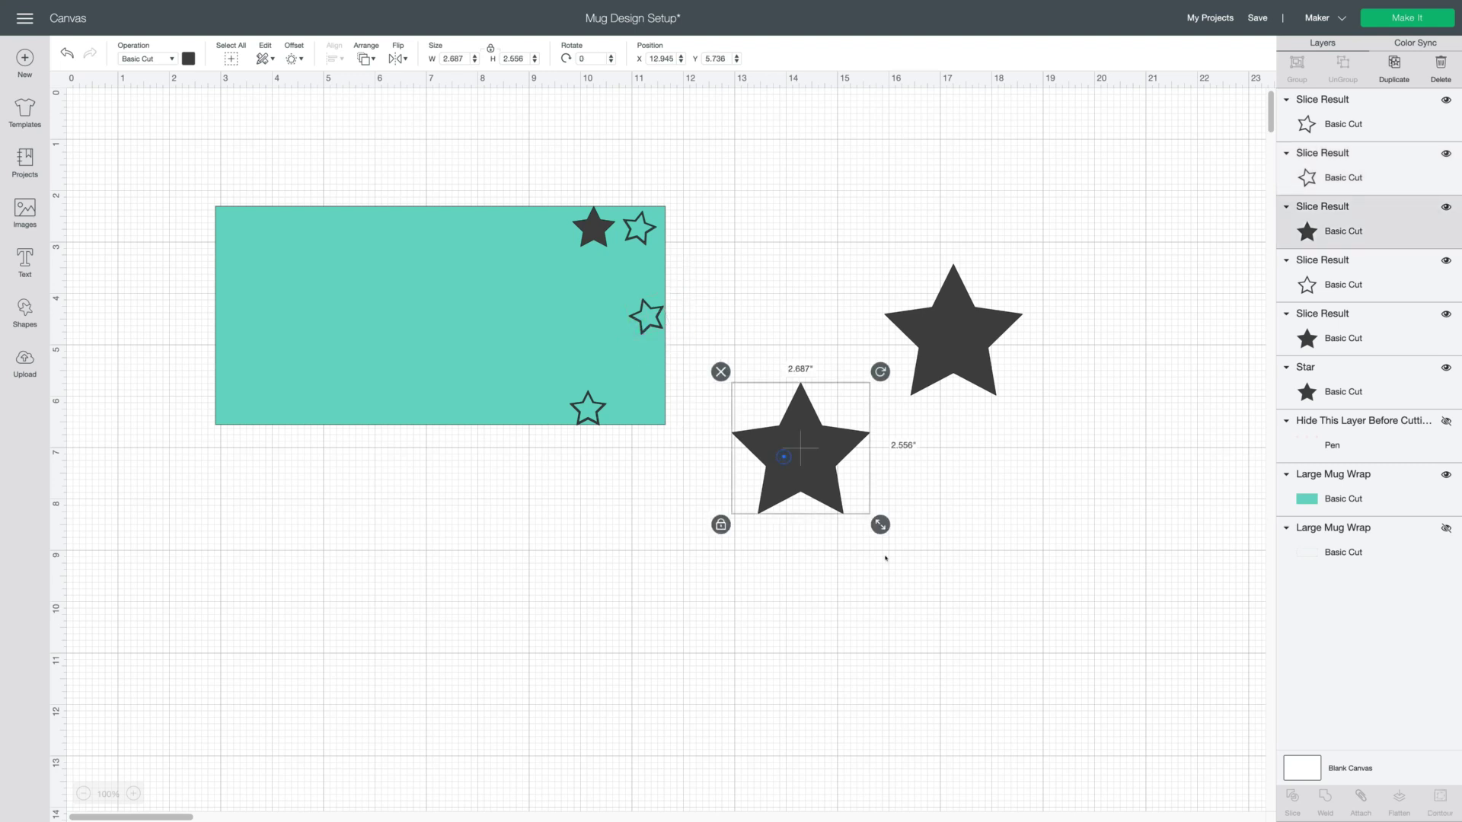
pyautogui.moveTo(880, 524); pyautogui.dragTo(618, 364)
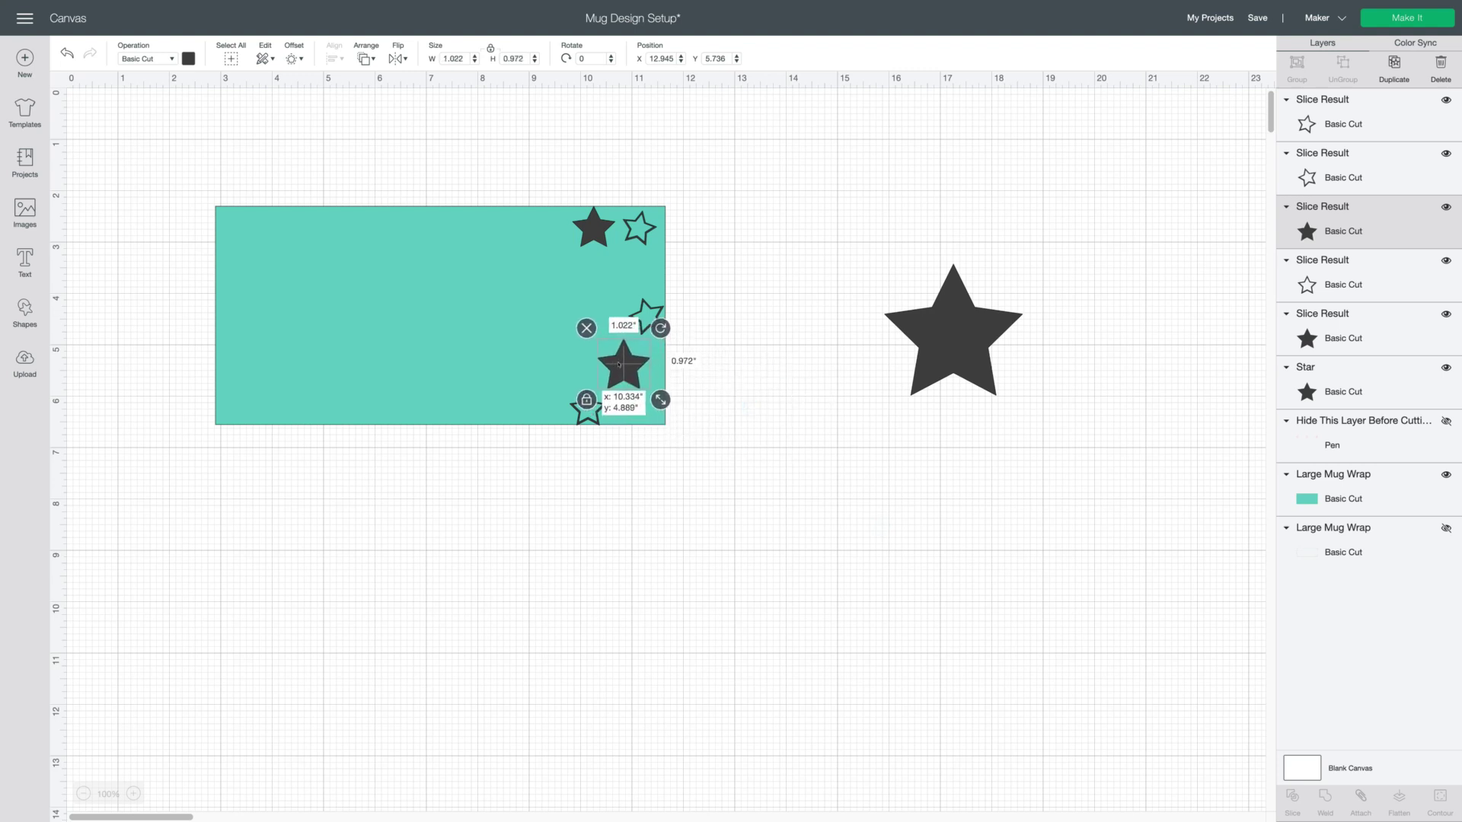
pyautogui.rightClick(620, 367)
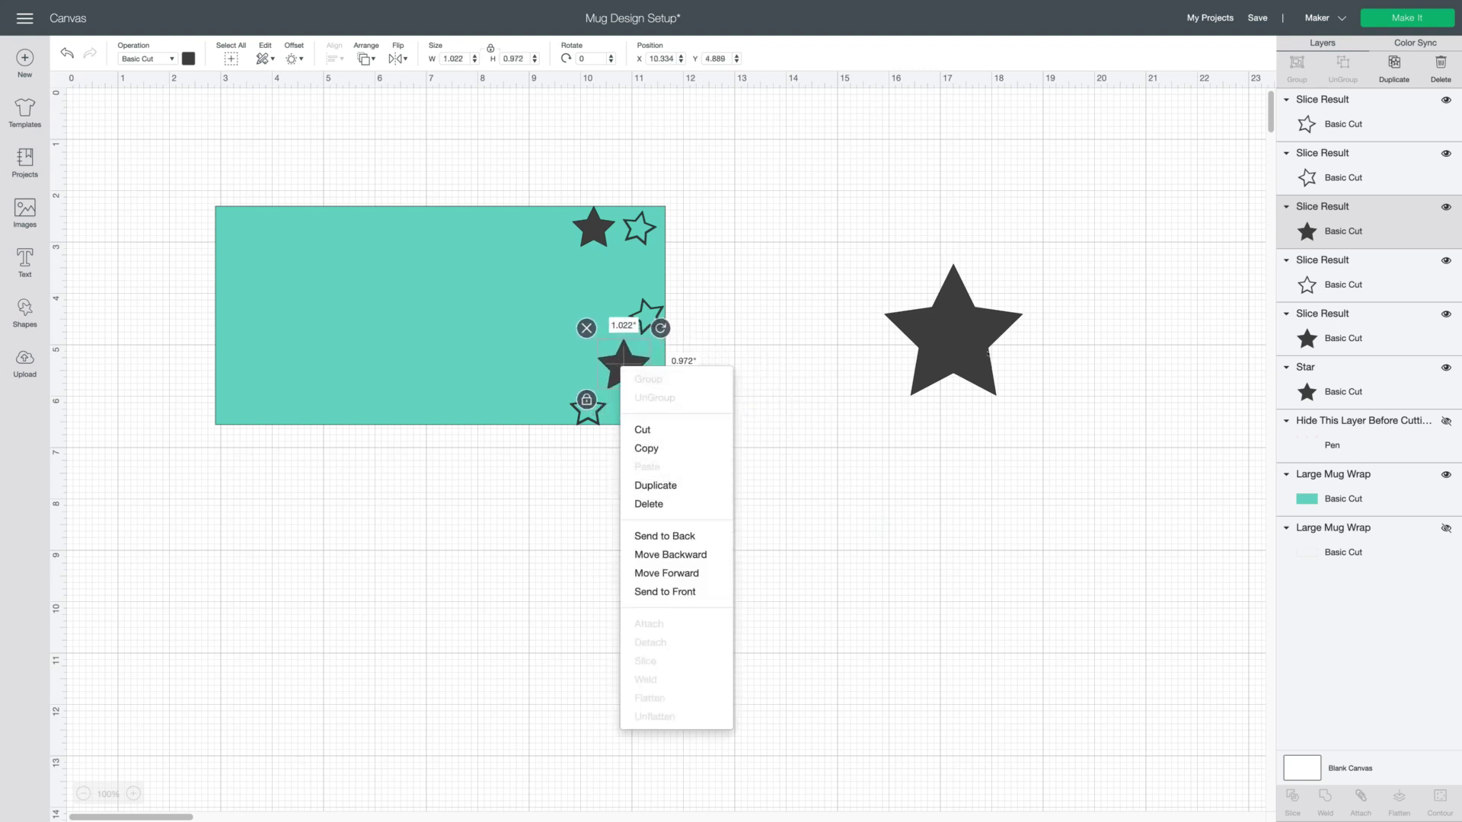
# Shrink the remaining large solid star to about 0.6 inches wide, rotate it to about 340° and place it below the wrap's upper-right outline
pyautogui.click(987, 352)
pyautogui.moveTo(1032, 405); pyautogui.dragTo(656, 269)
pyautogui.click(779, 305)
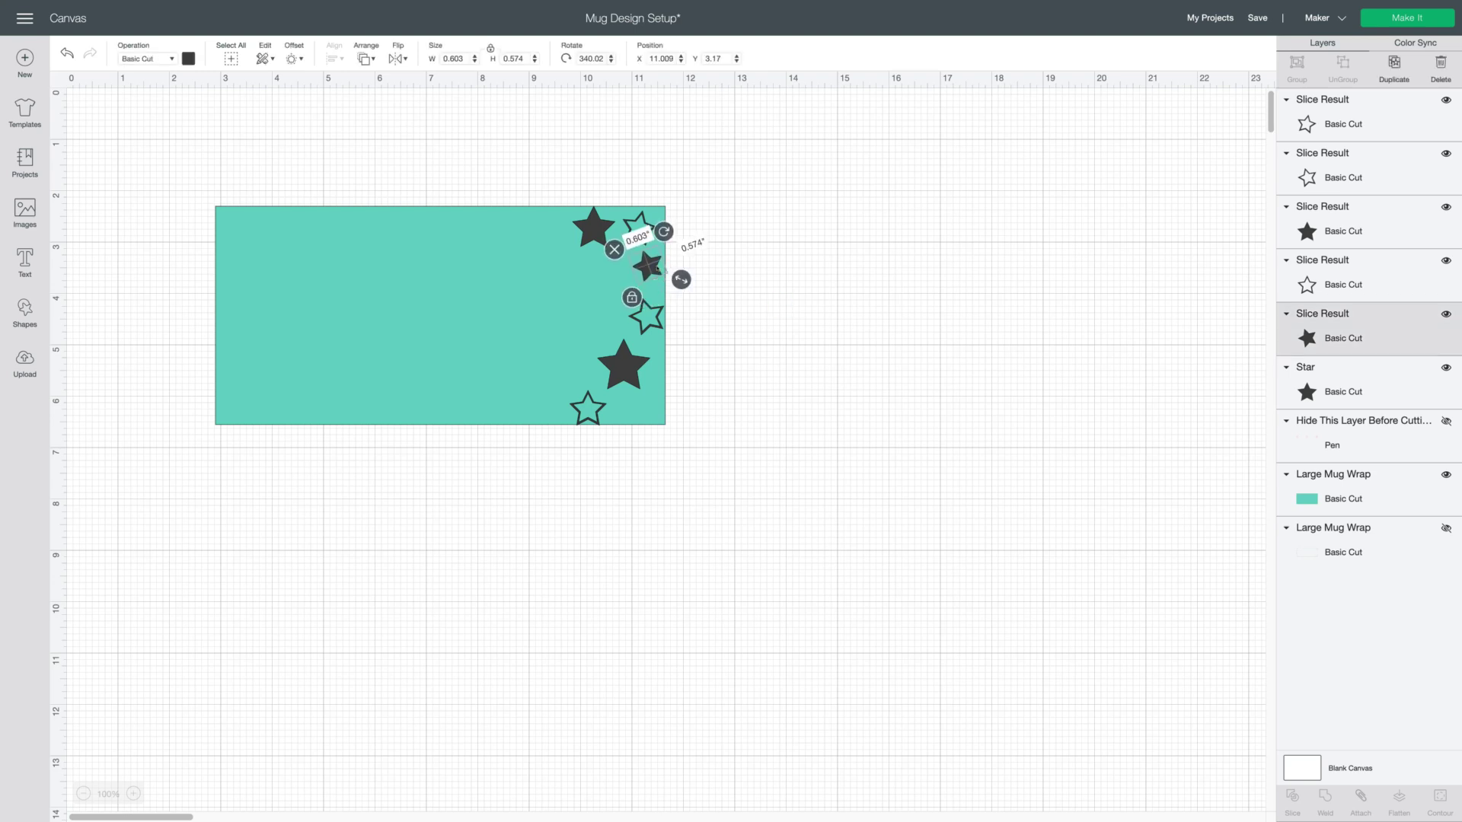
# Duplicate the solid star at the wrap's top edge, place the copy below it, and move the right-edge outline to the copy's left
pyautogui.rightClick(591, 231)
pyautogui.click(628, 352)
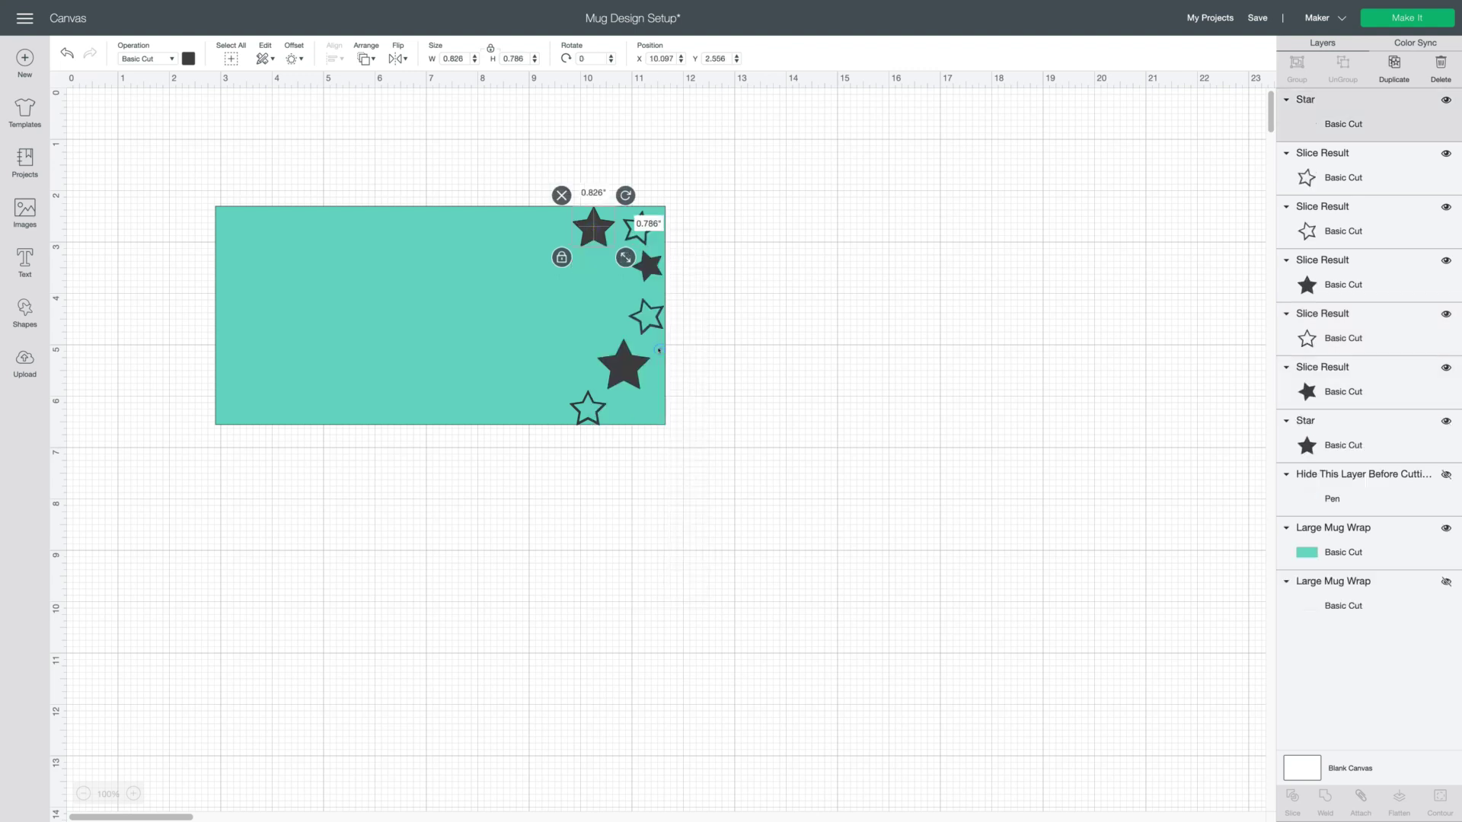
pyautogui.moveTo(605, 244); pyautogui.dragTo(587, 277)
pyautogui.click(731, 340)
pyautogui.click(730, 354)
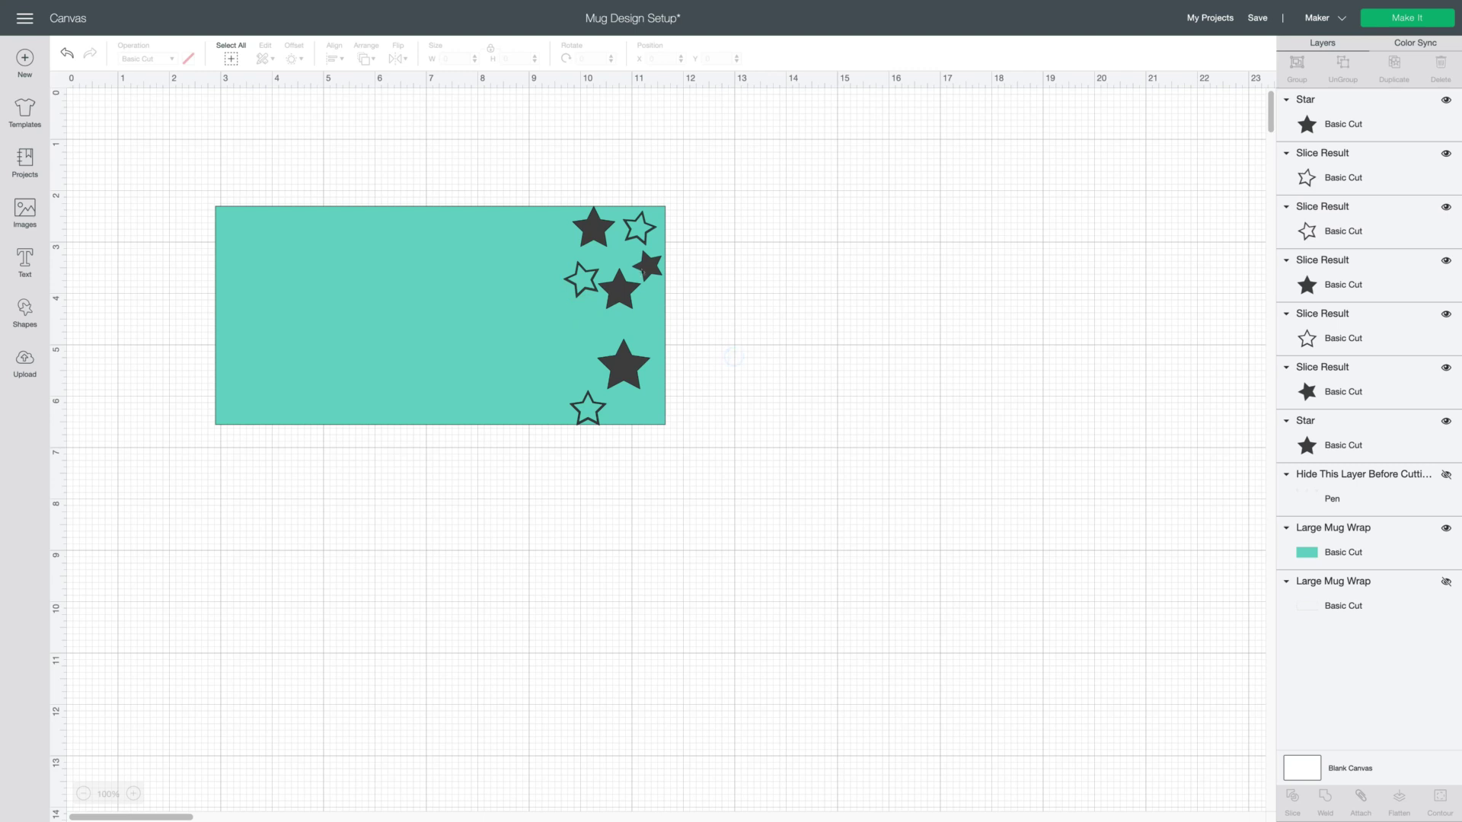
# Duplicate the tilted 0.6-inch star, shrink the copy to about 0.41 inches wide, rotate it to about 355° and place it above the middle solid star
pyautogui.click(651, 268)
pyautogui.rightClick(651, 268)
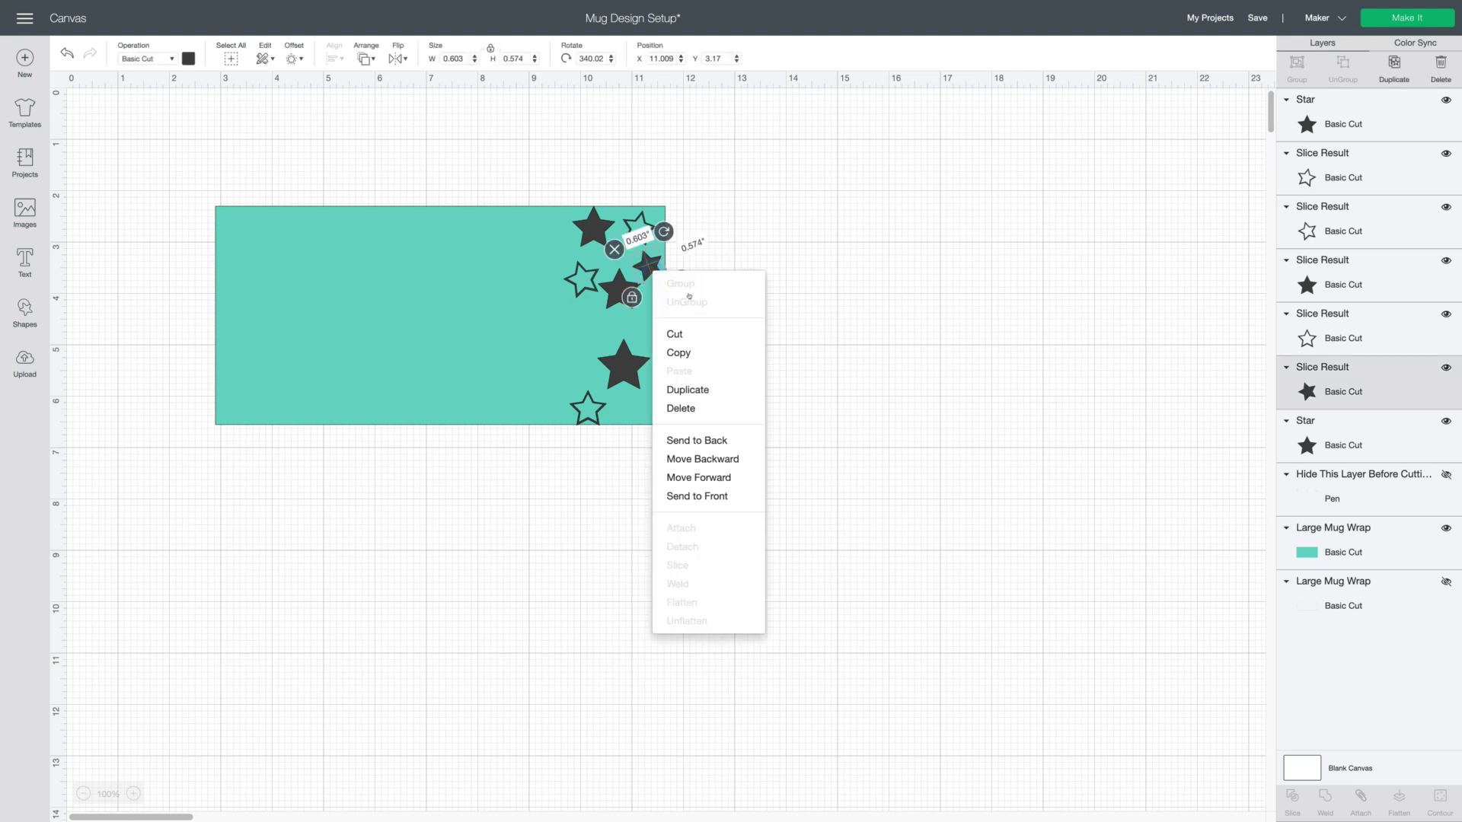
pyautogui.click(728, 393)
pyautogui.moveTo(694, 292); pyautogui.dragTo(615, 255)
pyautogui.click(764, 317)
pyautogui.click(739, 308)
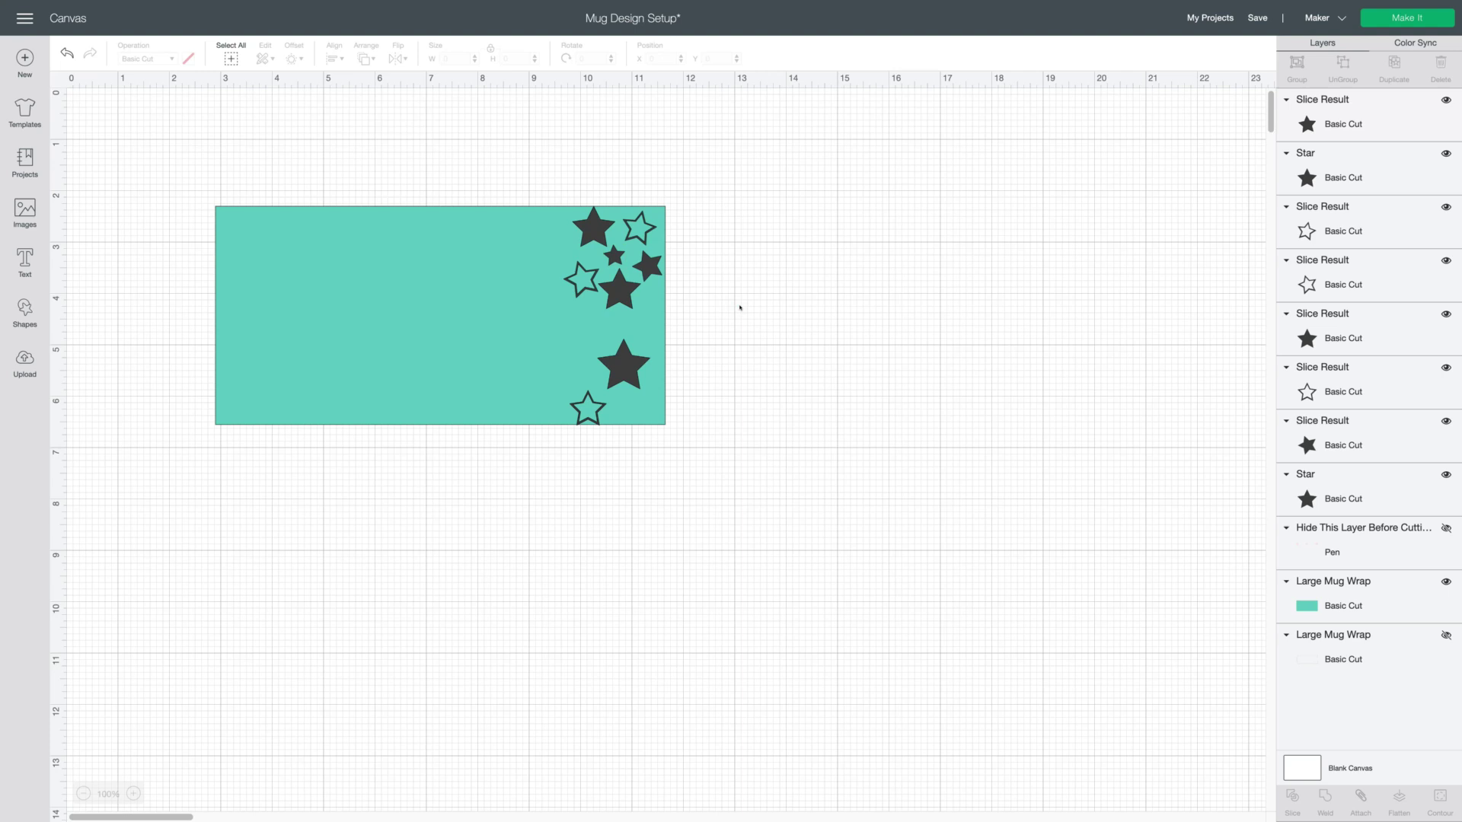
# Duplicate the smallest solid star, place the copy just above the bottom outline and rotate it to about 339°
pyautogui.rightClick(613, 259)
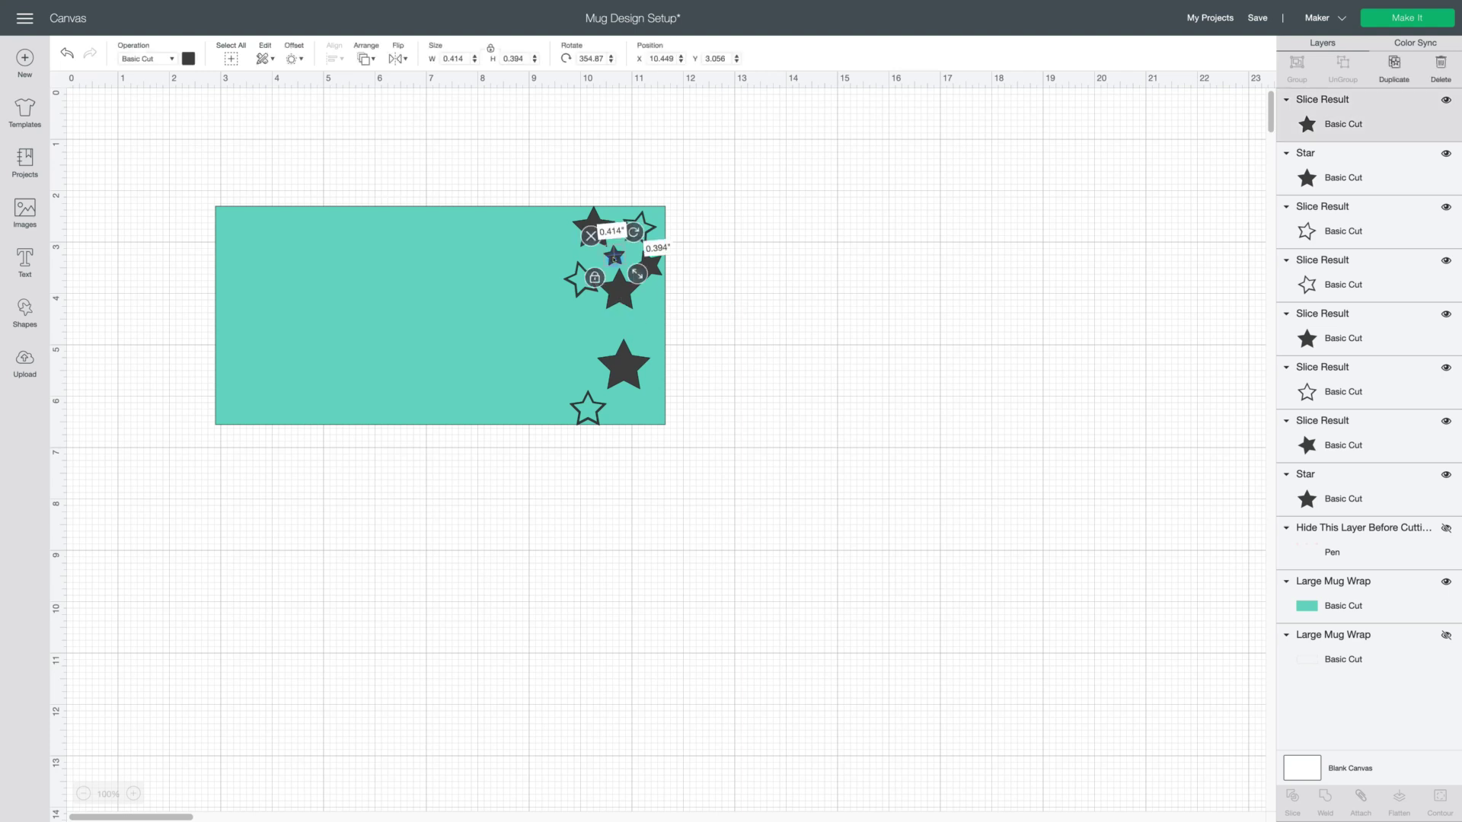
pyautogui.click(710, 379)
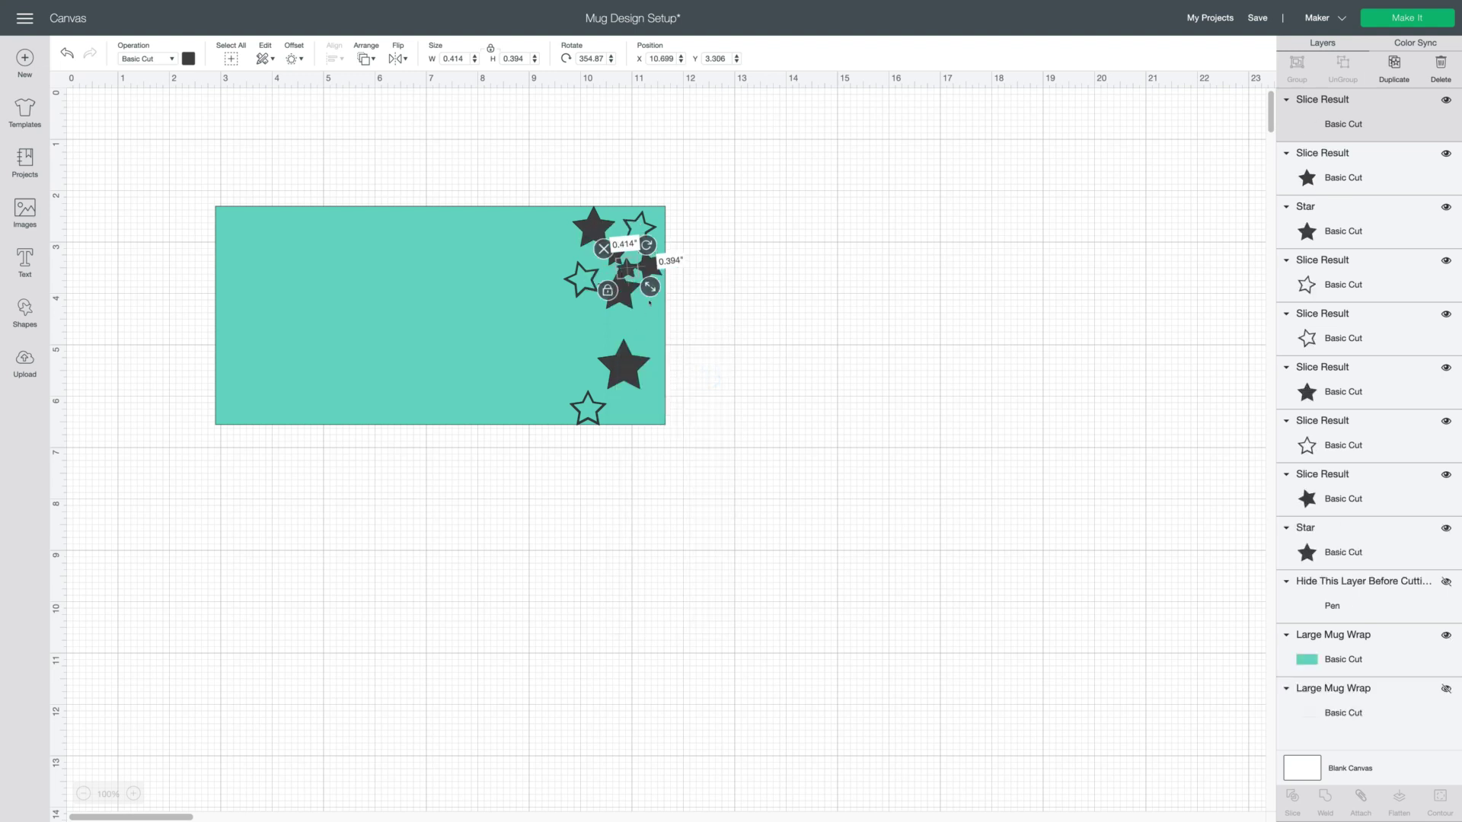
pyautogui.moveTo(613, 256); pyautogui.dragTo(591, 376)
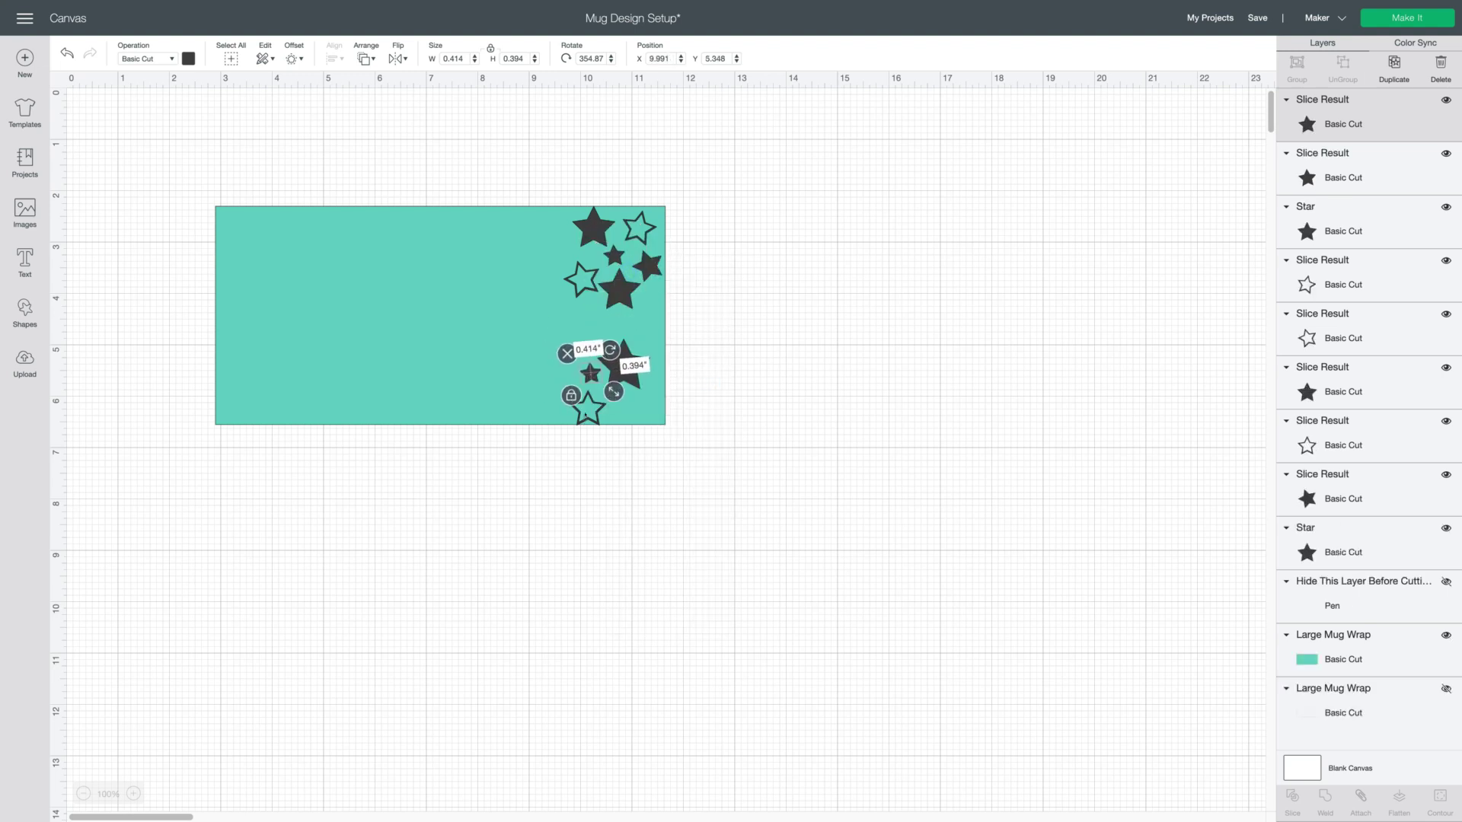
pyautogui.moveTo(610, 349); pyautogui.dragTo(592, 375)
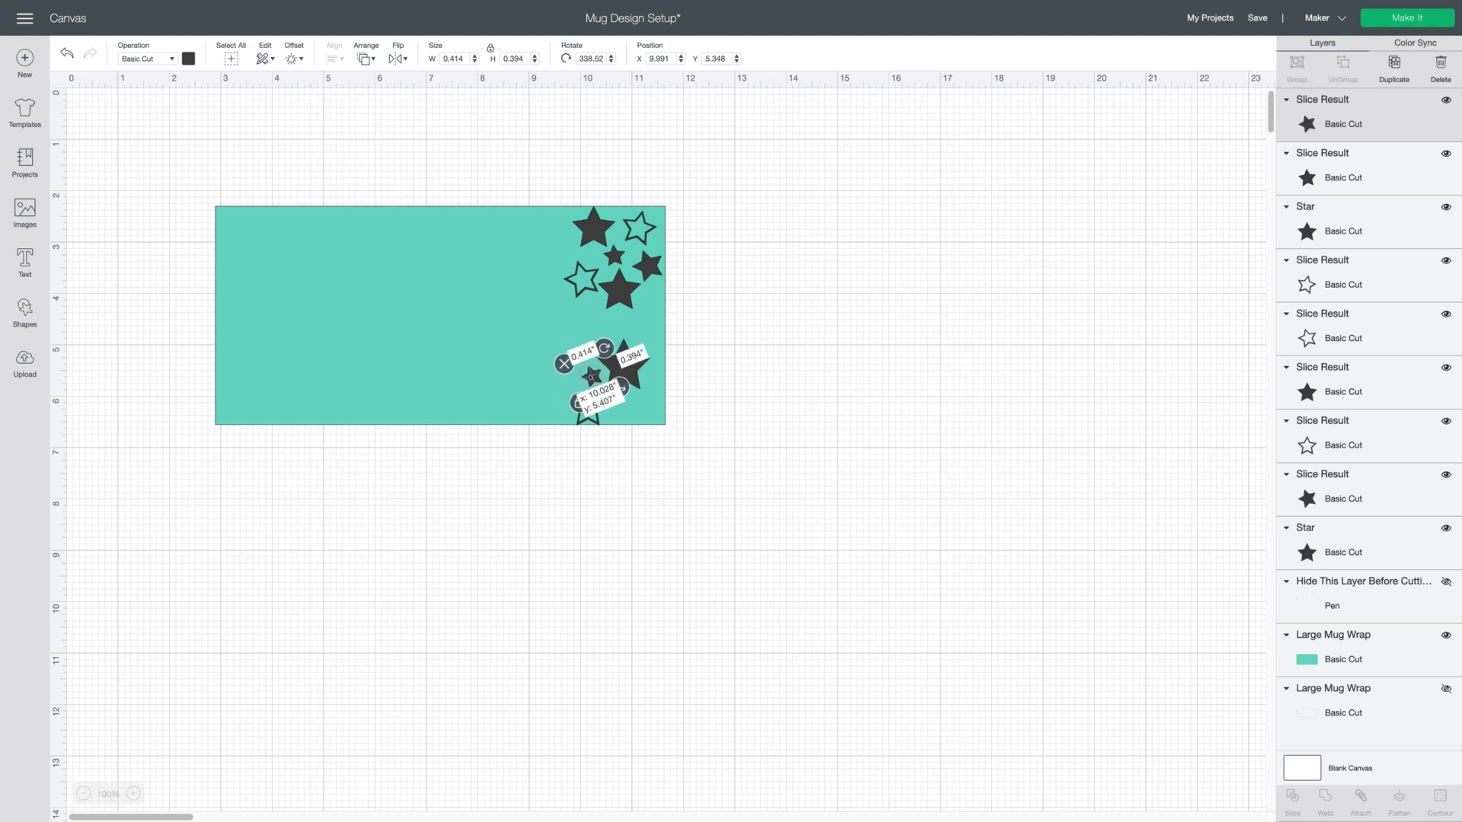
pyautogui.click(695, 403)
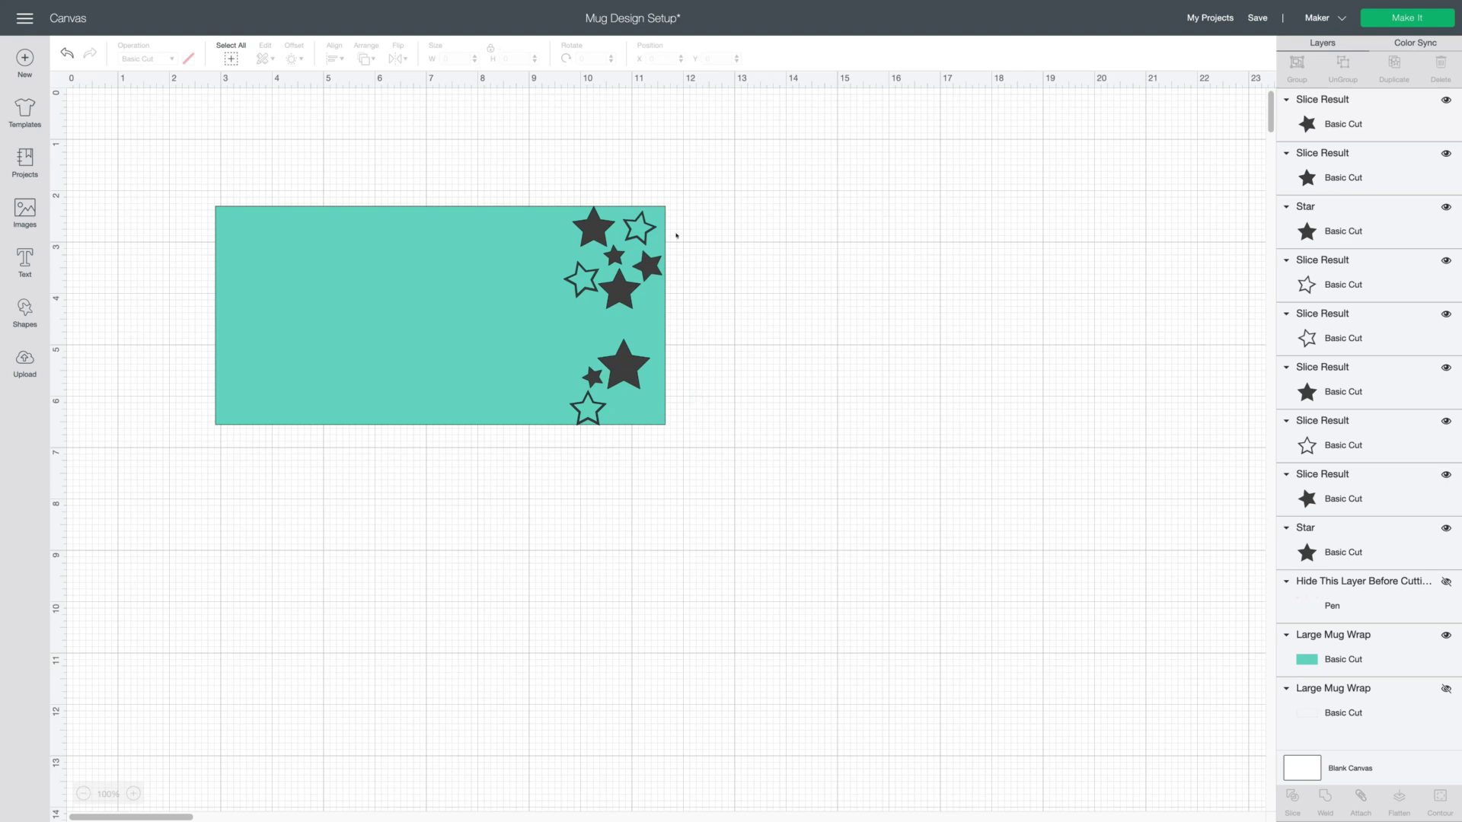
# Duplicate the tilted 0.6-inch solid star, place the copy right of the bottom outline and rotate it
pyautogui.click(650, 272)
pyautogui.rightClick(651, 273)
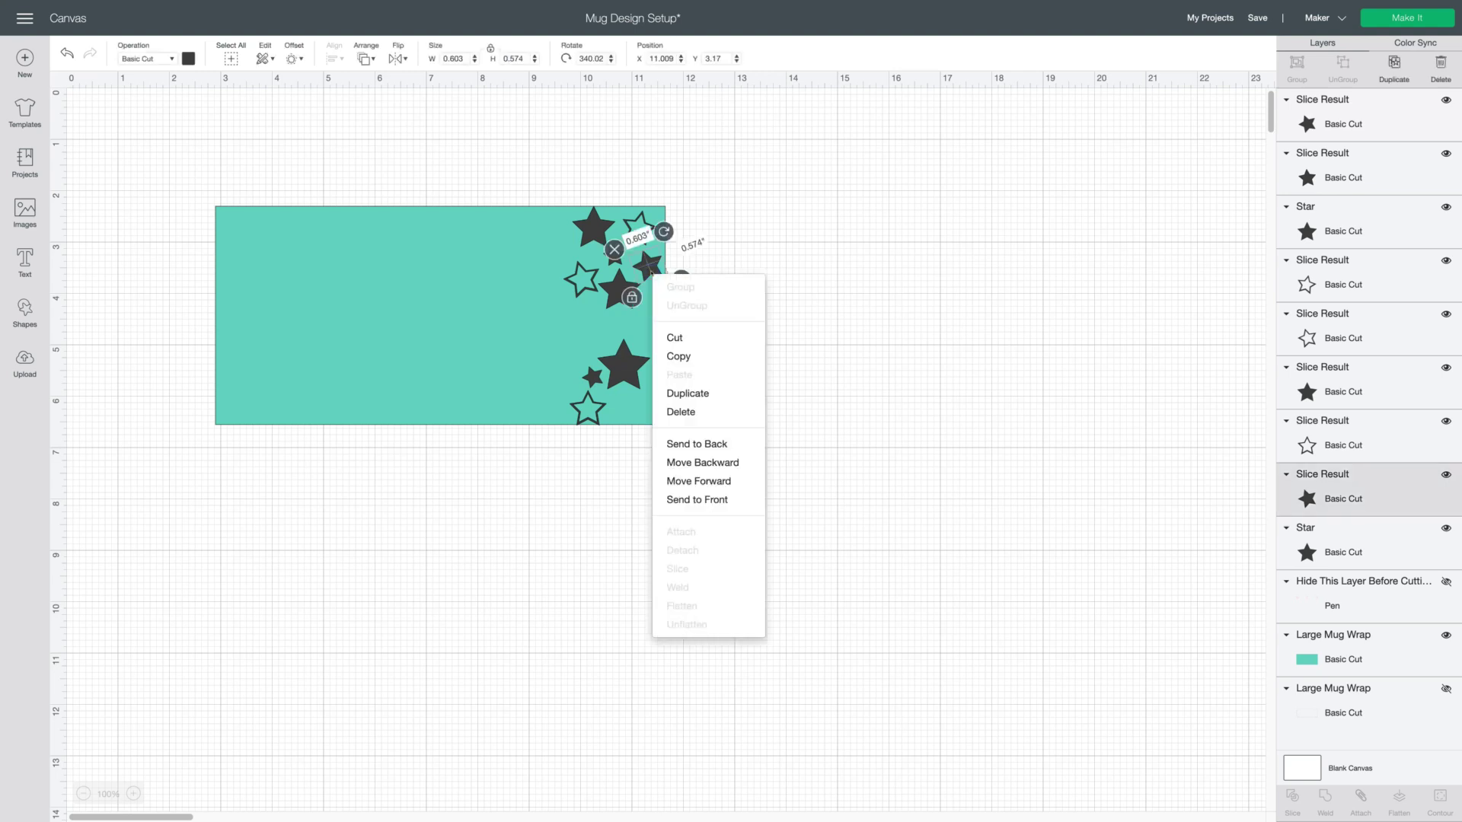
pyautogui.click(717, 395)
pyautogui.moveTo(648, 267); pyautogui.dragTo(622, 409)
pyautogui.click(759, 421)
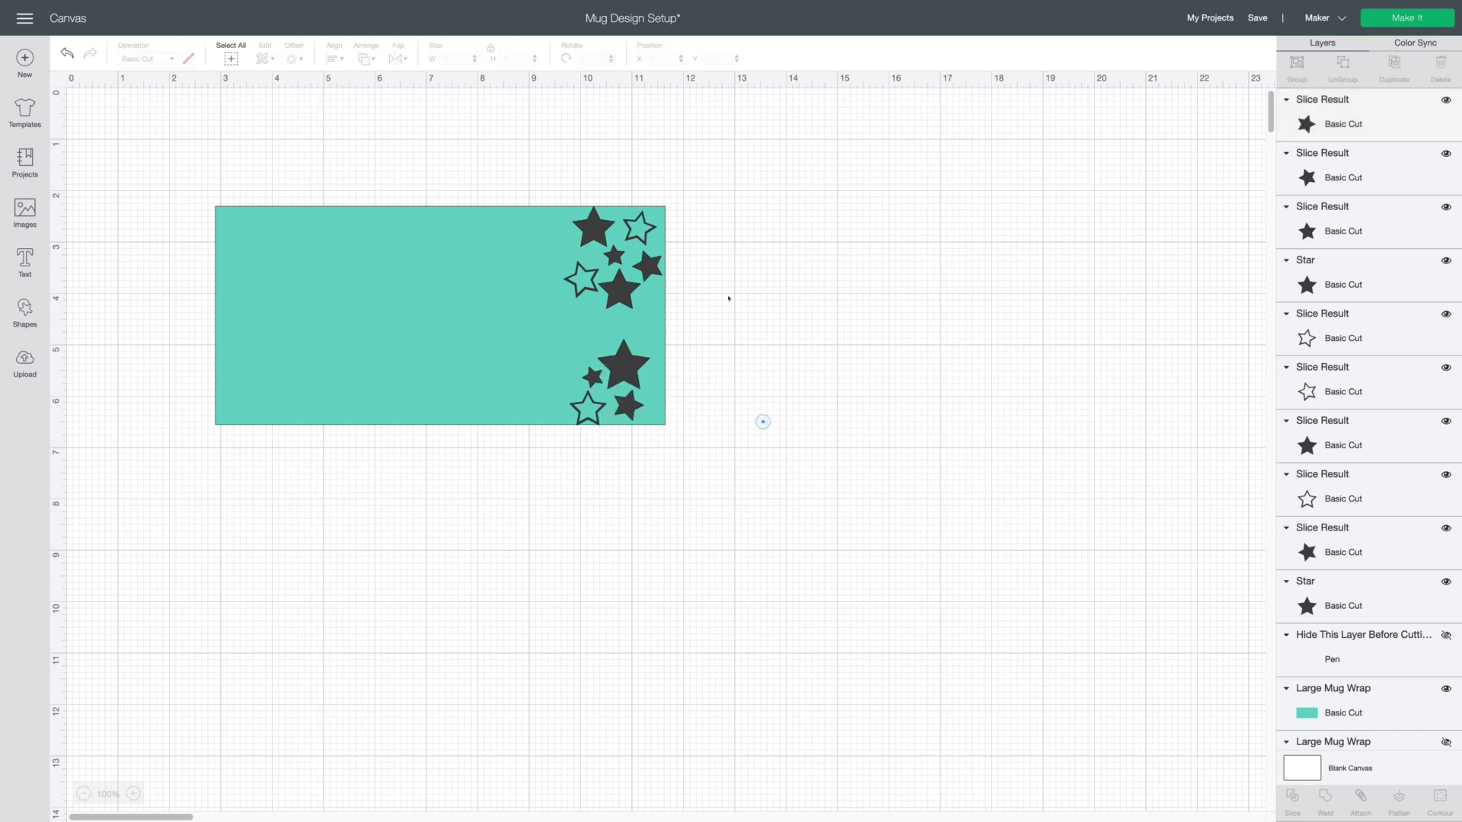
# Duplicate the 0.826-inch solid star in the middle and place the copy to its lower left, above the largest star
pyautogui.click(617, 300)
pyautogui.rightClick(619, 301)
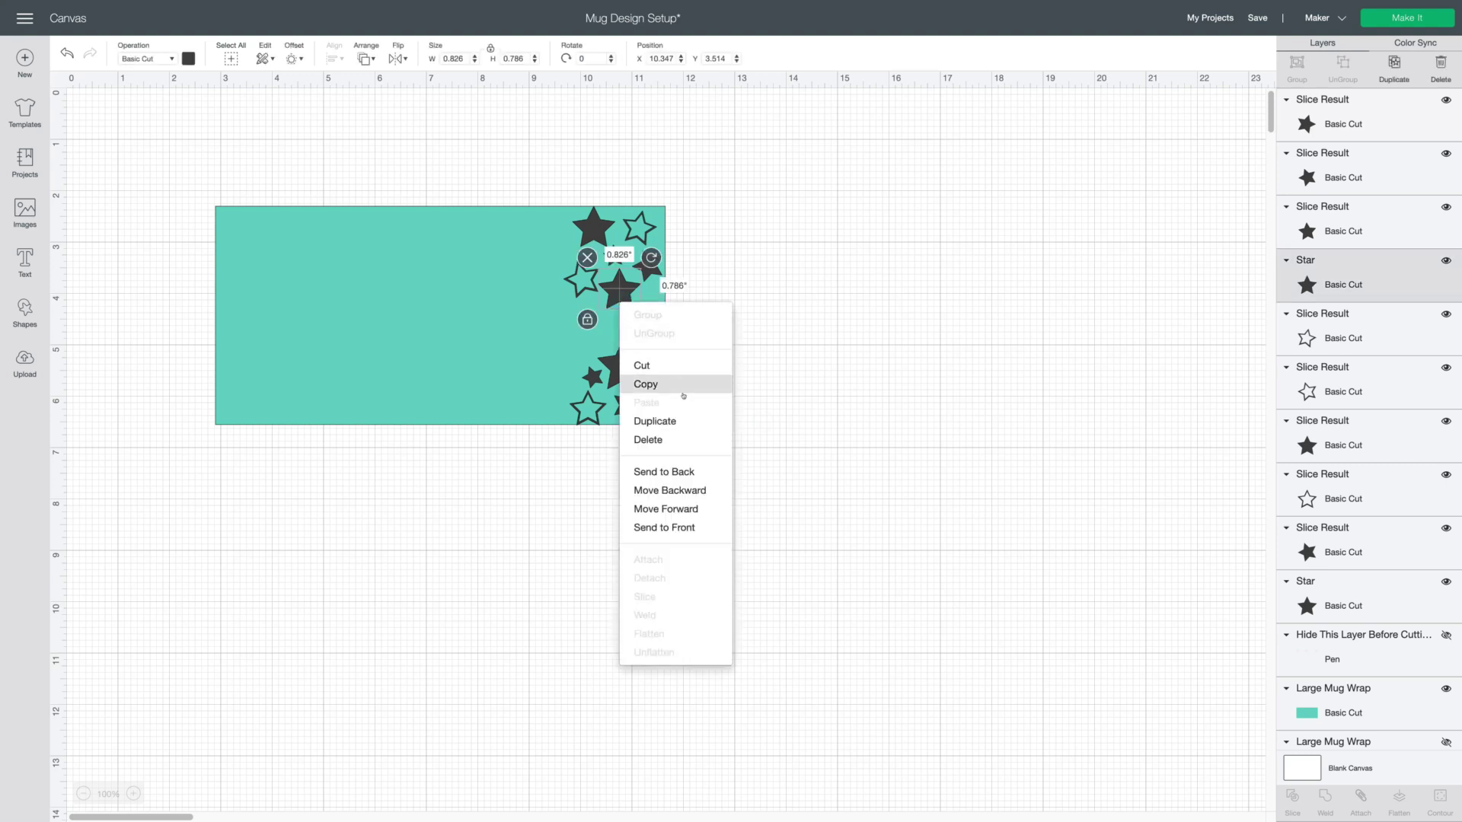
pyautogui.click(655, 421)
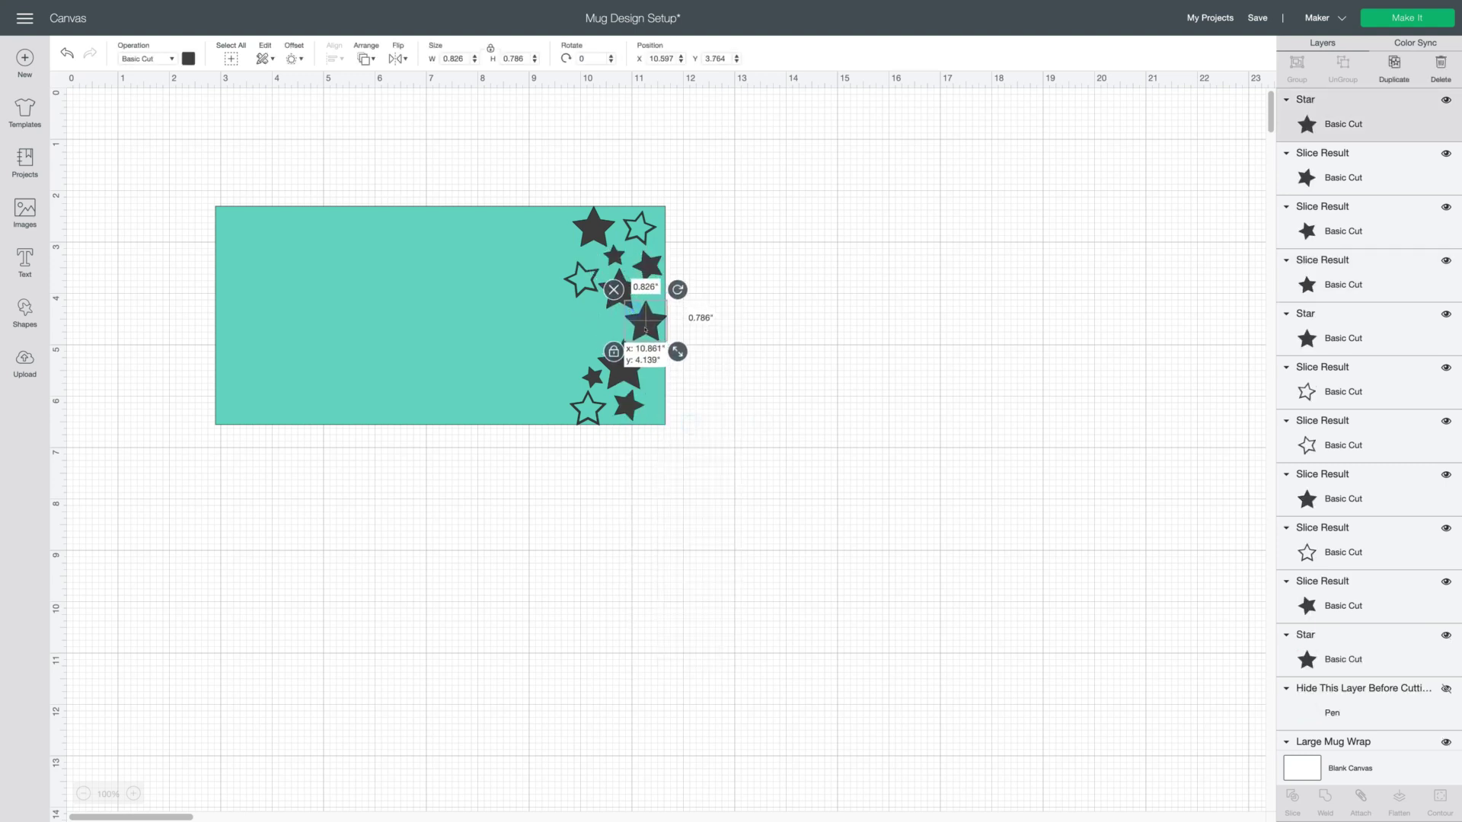
pyautogui.click(864, 381)
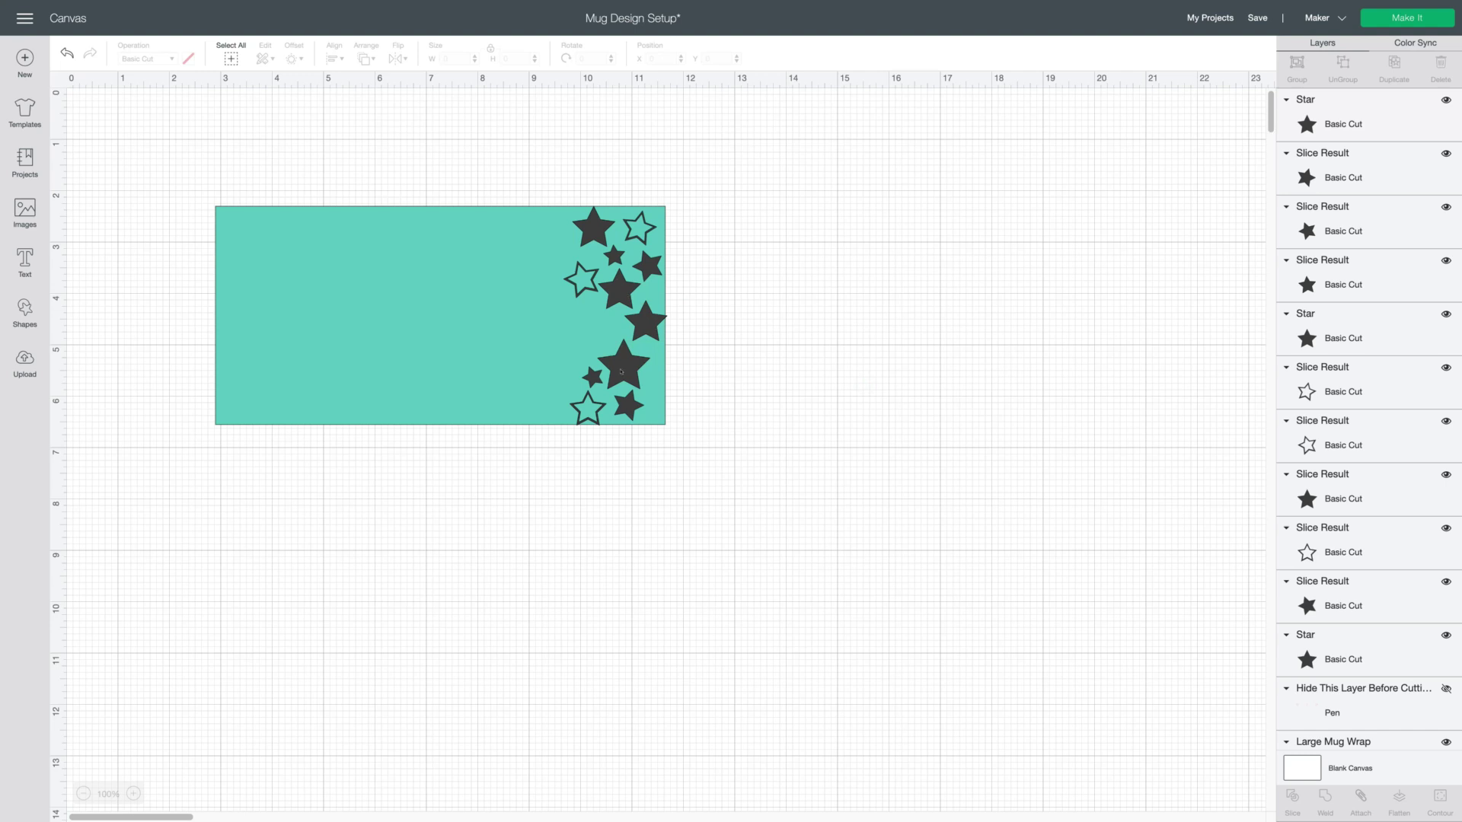
pyautogui.moveTo(646, 324); pyautogui.dragTo(595, 328)
pyautogui.click(810, 392)
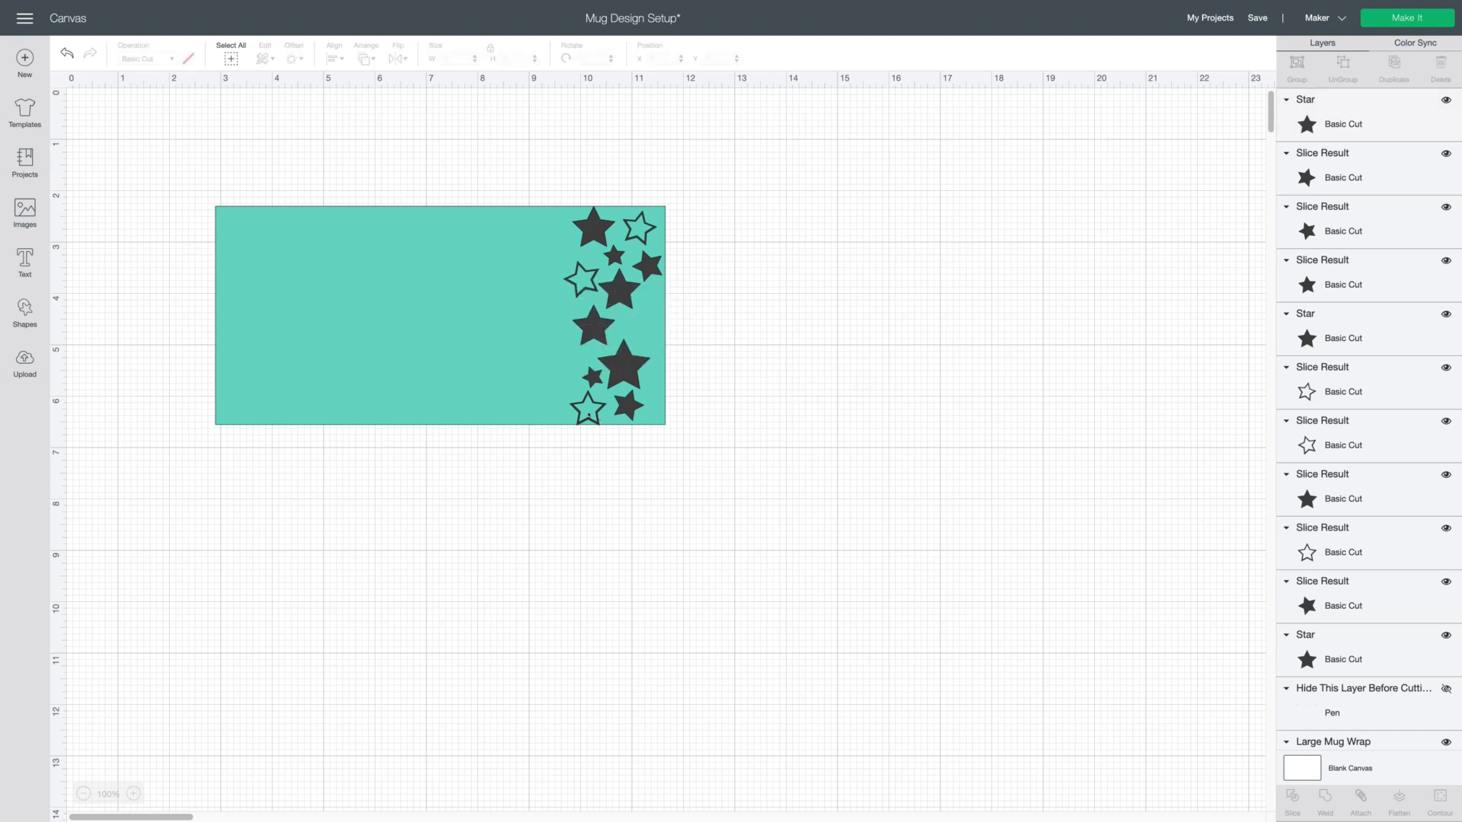
# Duplicate the outline at the wrap's bottom edge and place the copy near the right edge, level with the left solid star
pyautogui.rightClick(589, 415)
pyautogui.click(626, 535)
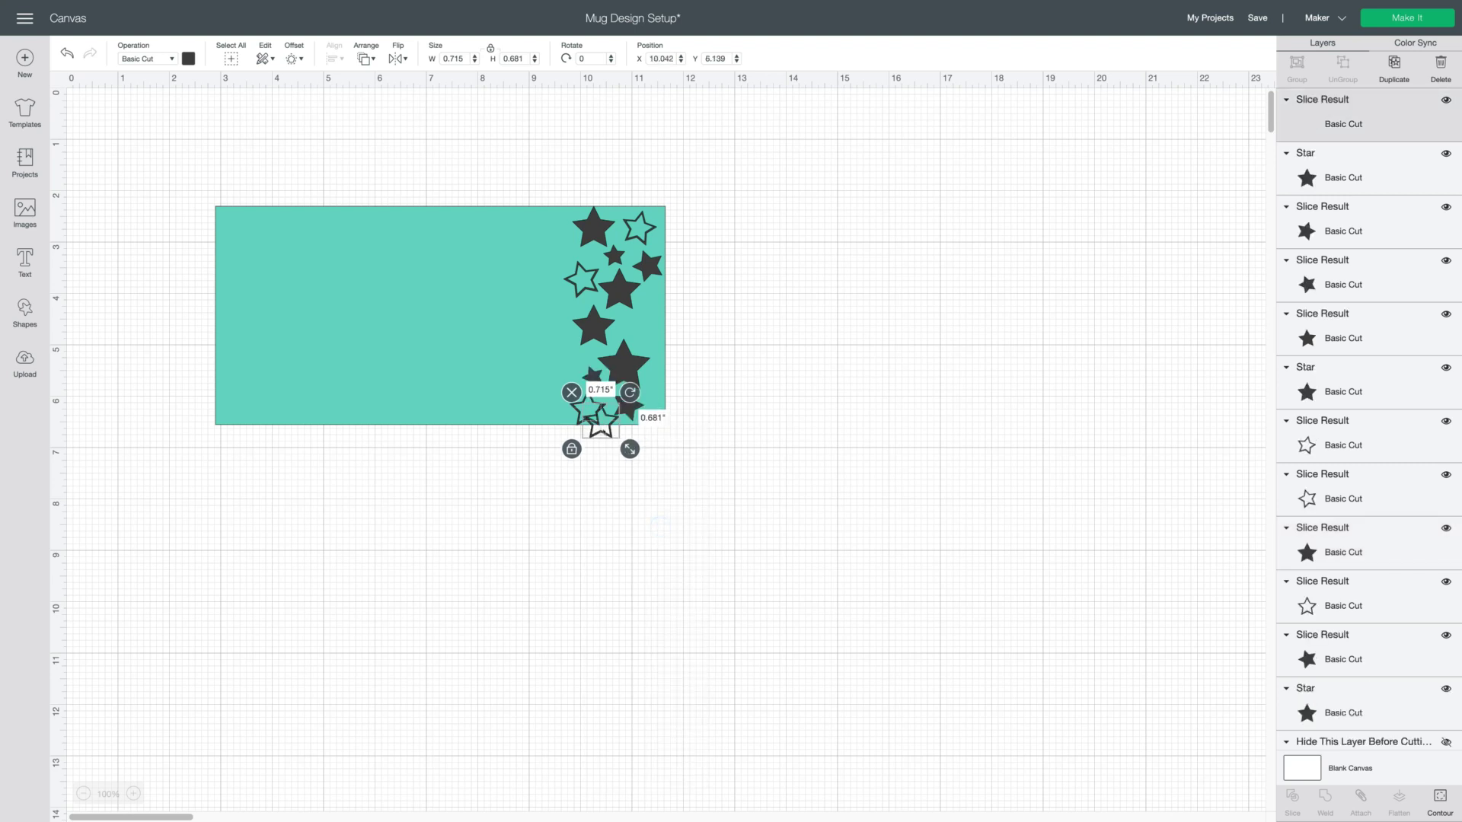
pyautogui.moveTo(623, 415); pyautogui.dragTo(645, 329)
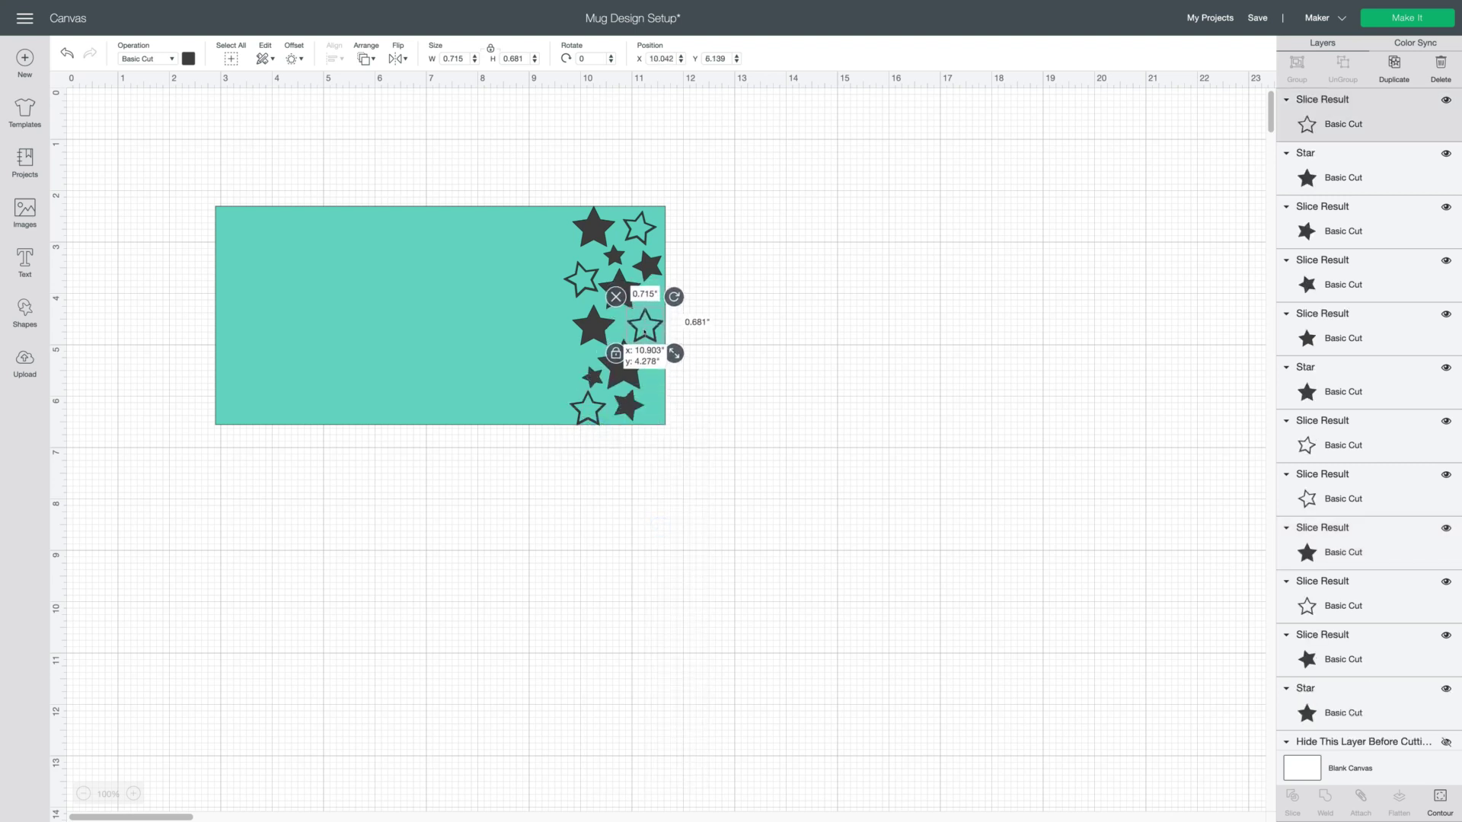
pyautogui.click(718, 418)
# Duplicate the tilted small star above the bottom outline, place the copy at the wrap's right edge below the largest star and rotate it
pyautogui.click(592, 379)
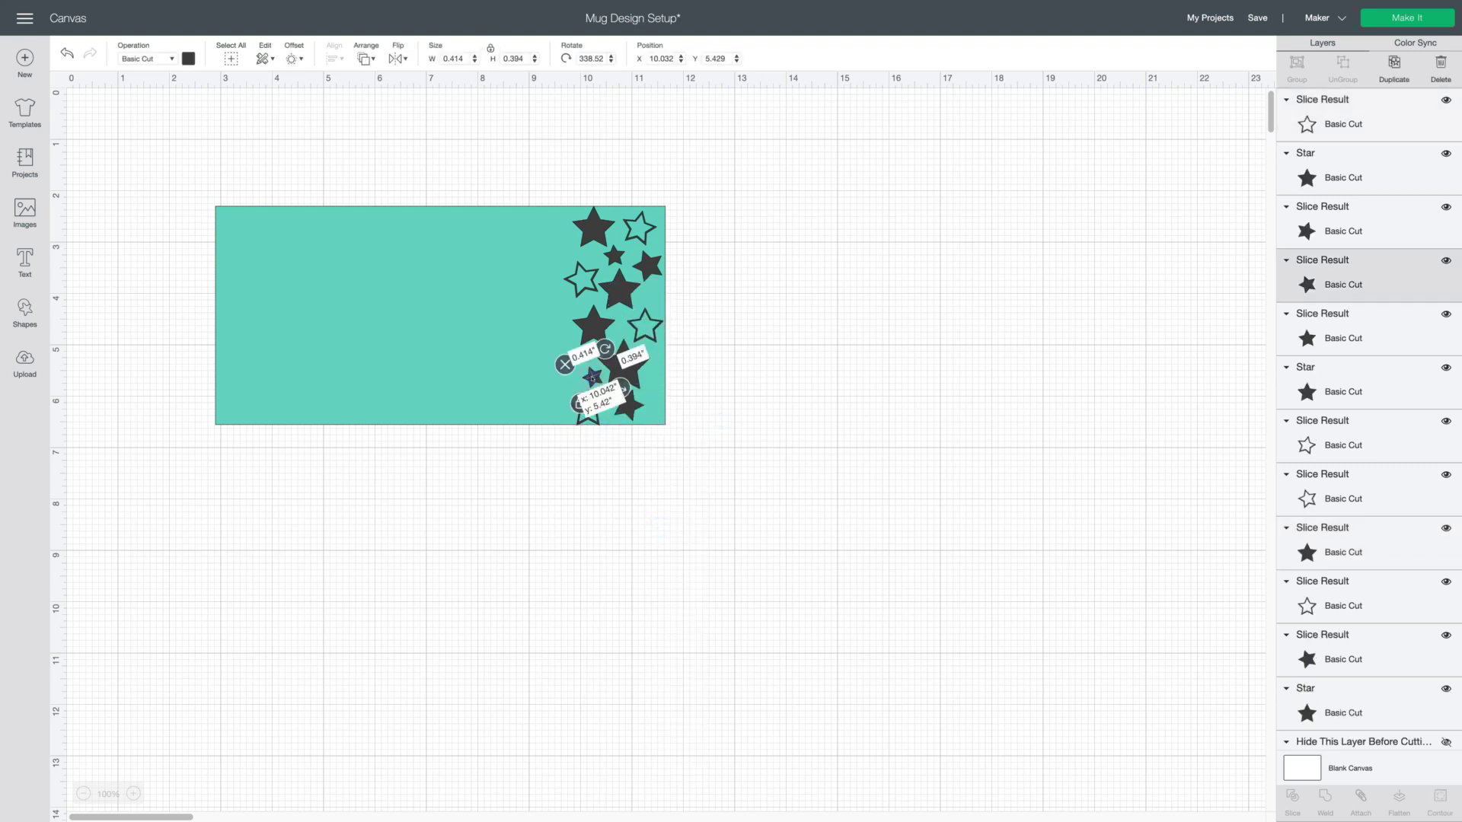
pyautogui.rightClick(592, 379)
pyautogui.click(659, 495)
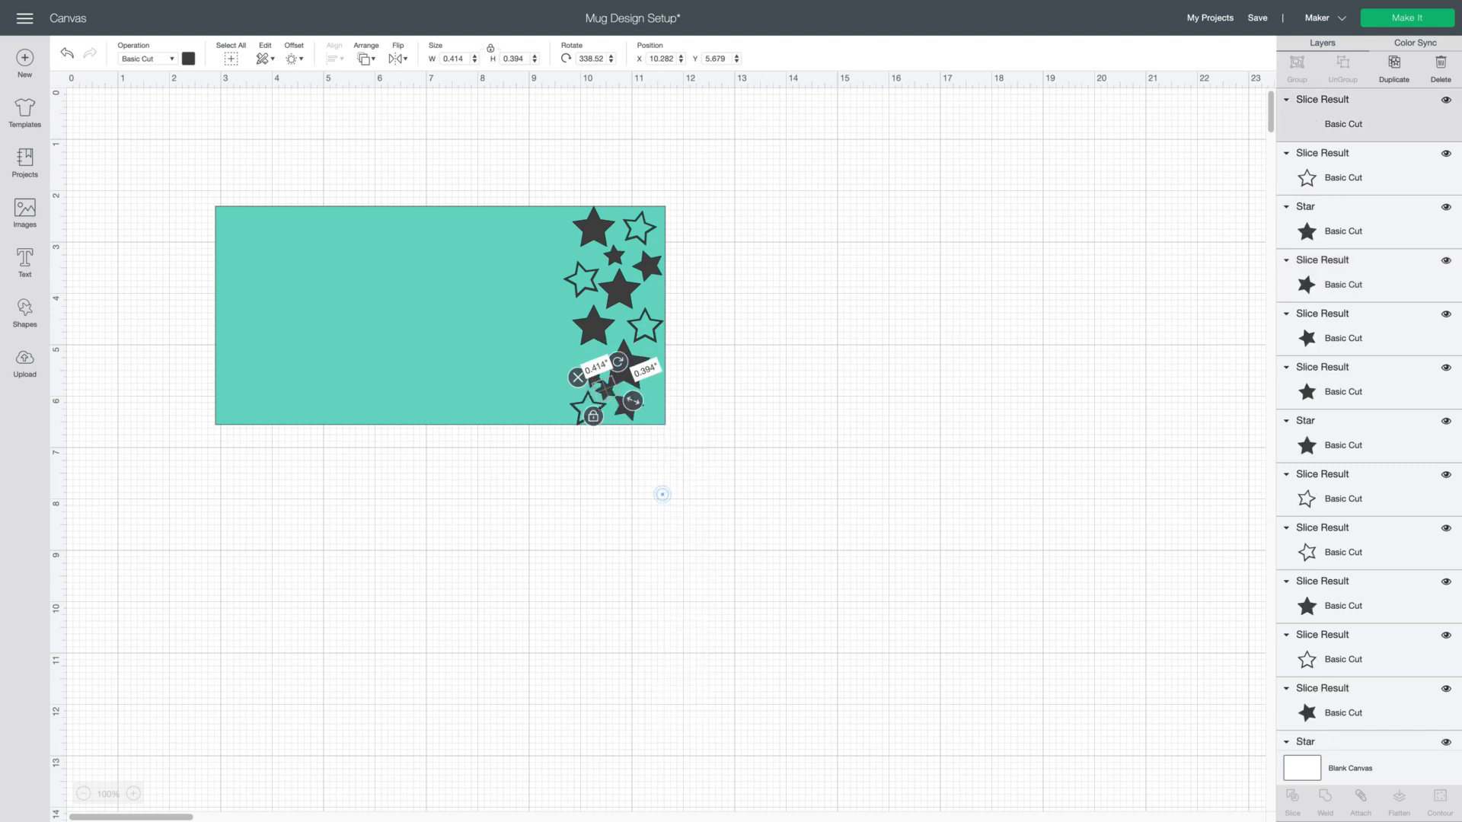
pyautogui.moveTo(605, 391); pyautogui.dragTo(653, 386)
pyautogui.click(786, 408)
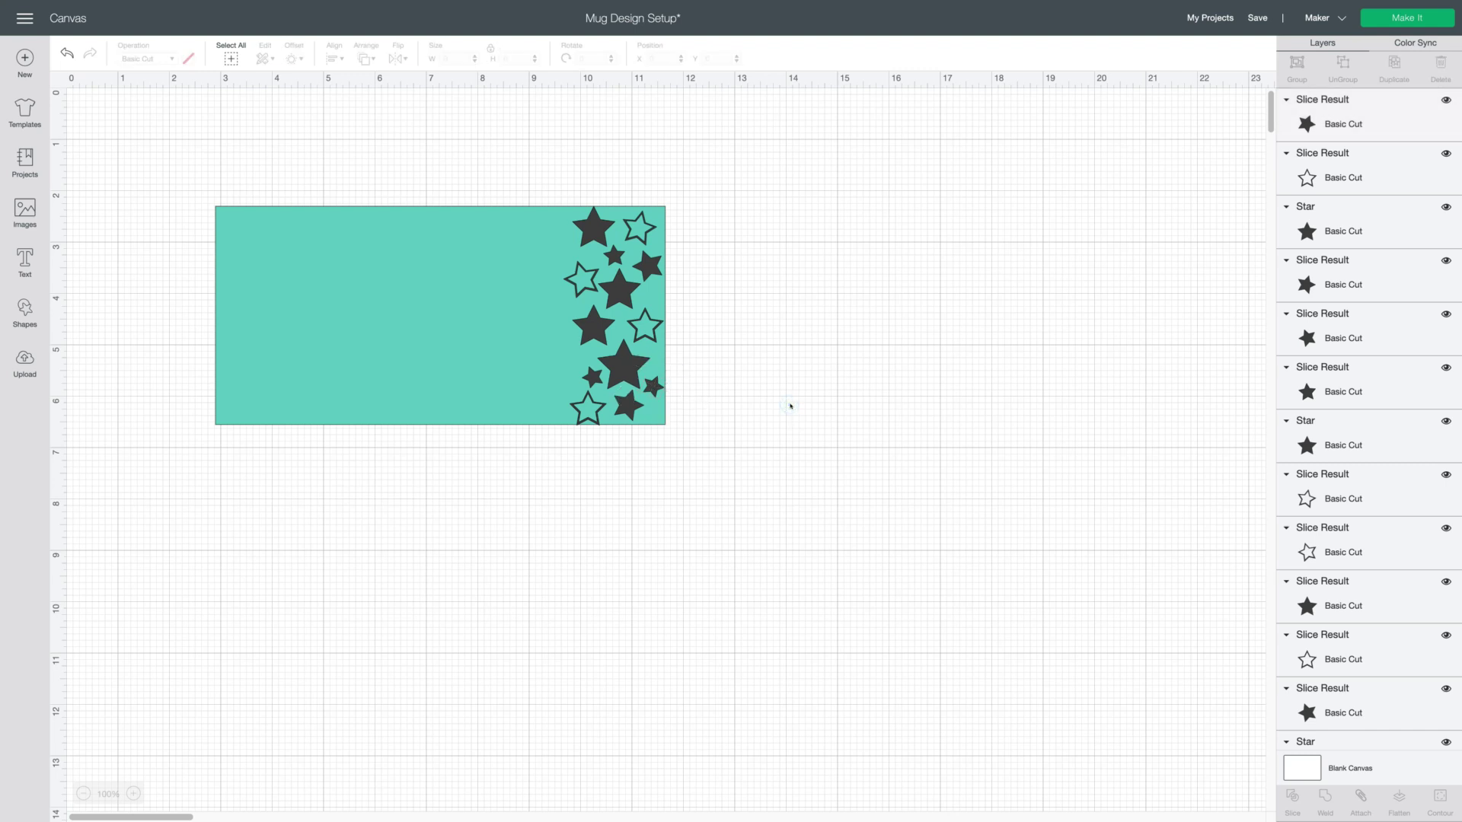
# Duplicate the small solid star near the top and place the copy at the wrap's right edge, above the right-hand outline
pyautogui.click(620, 259)
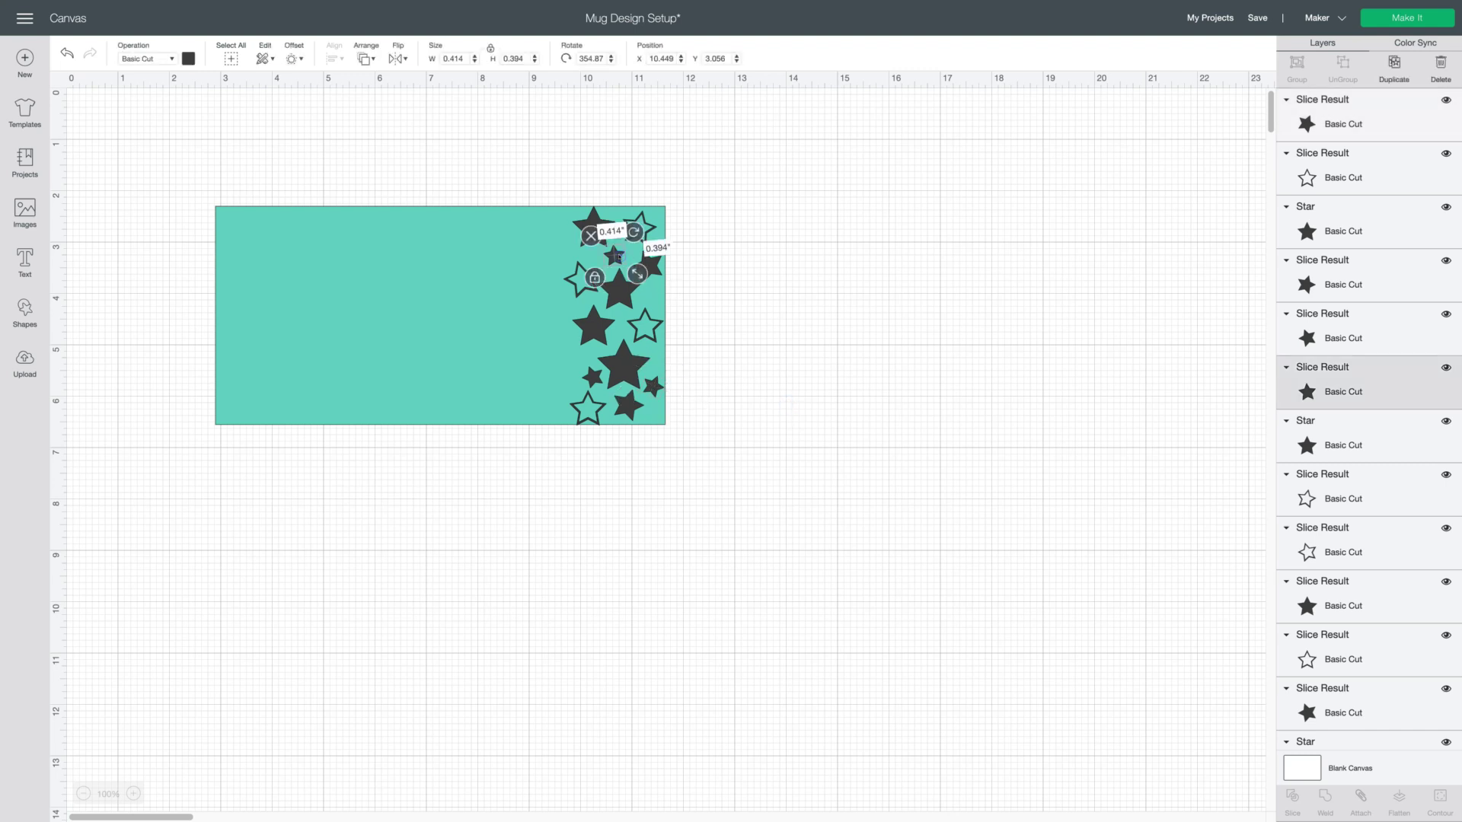
pyautogui.rightClick(620, 259)
pyautogui.click(685, 377)
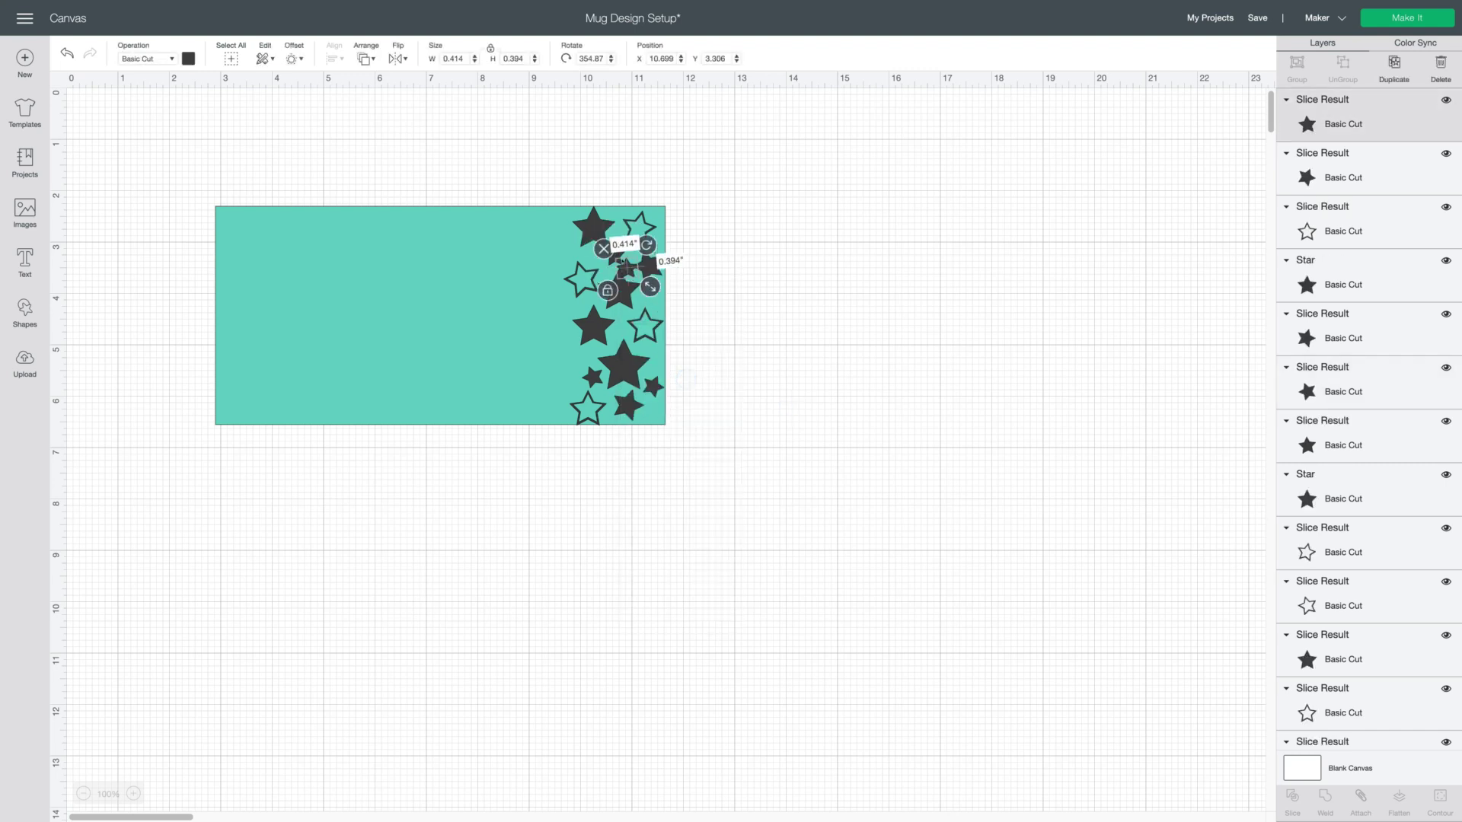
pyautogui.moveTo(626, 266); pyautogui.dragTo(650, 296)
pyautogui.click(747, 333)
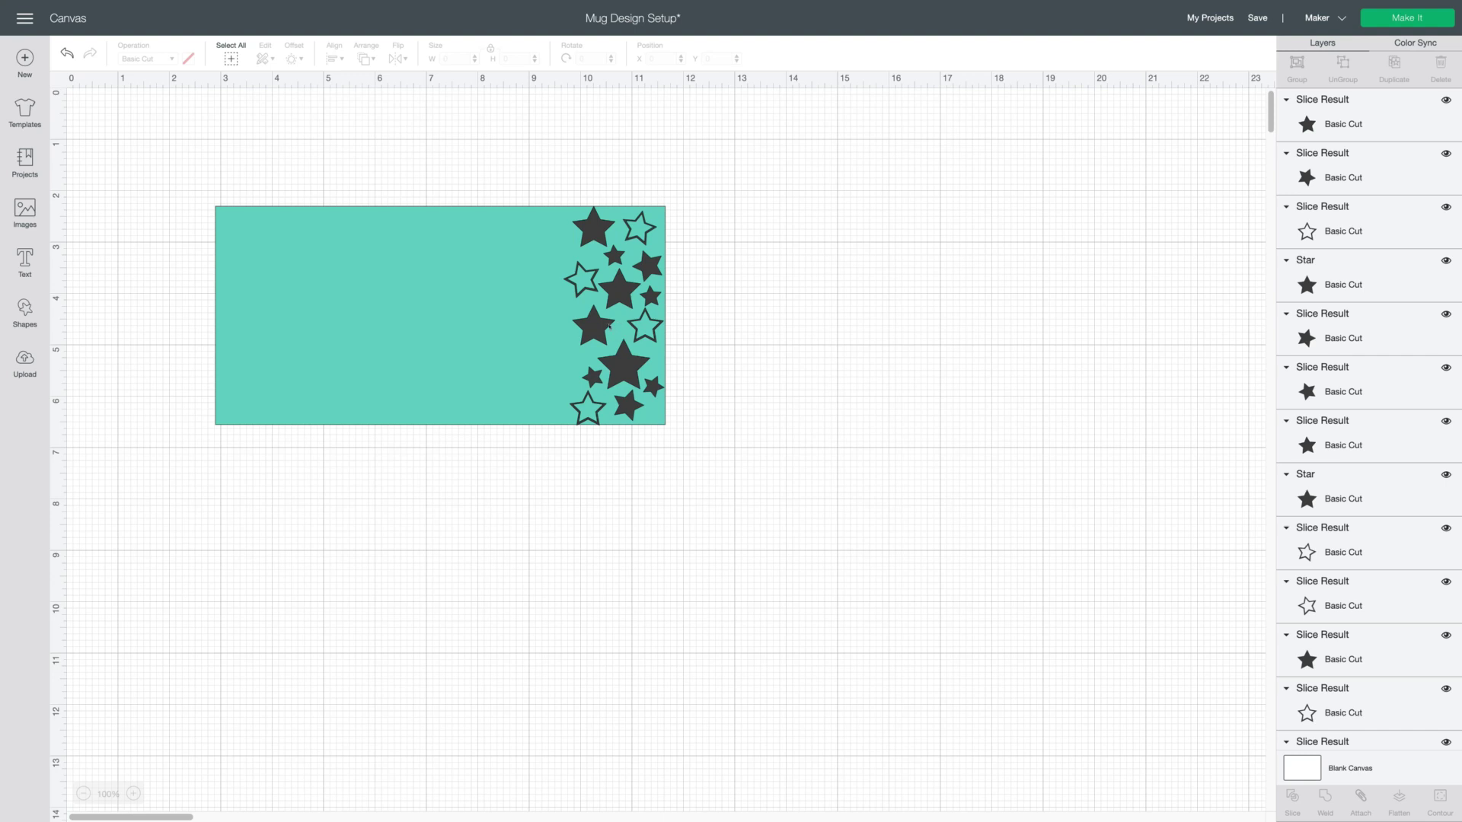
# Nudge the largest star slightly upward and enlarge the tilted solid star beside the bottom outline
pyautogui.moveTo(625, 376); pyautogui.dragTo(648, 439)
pyautogui.click(724, 444)
pyautogui.click(813, 434)
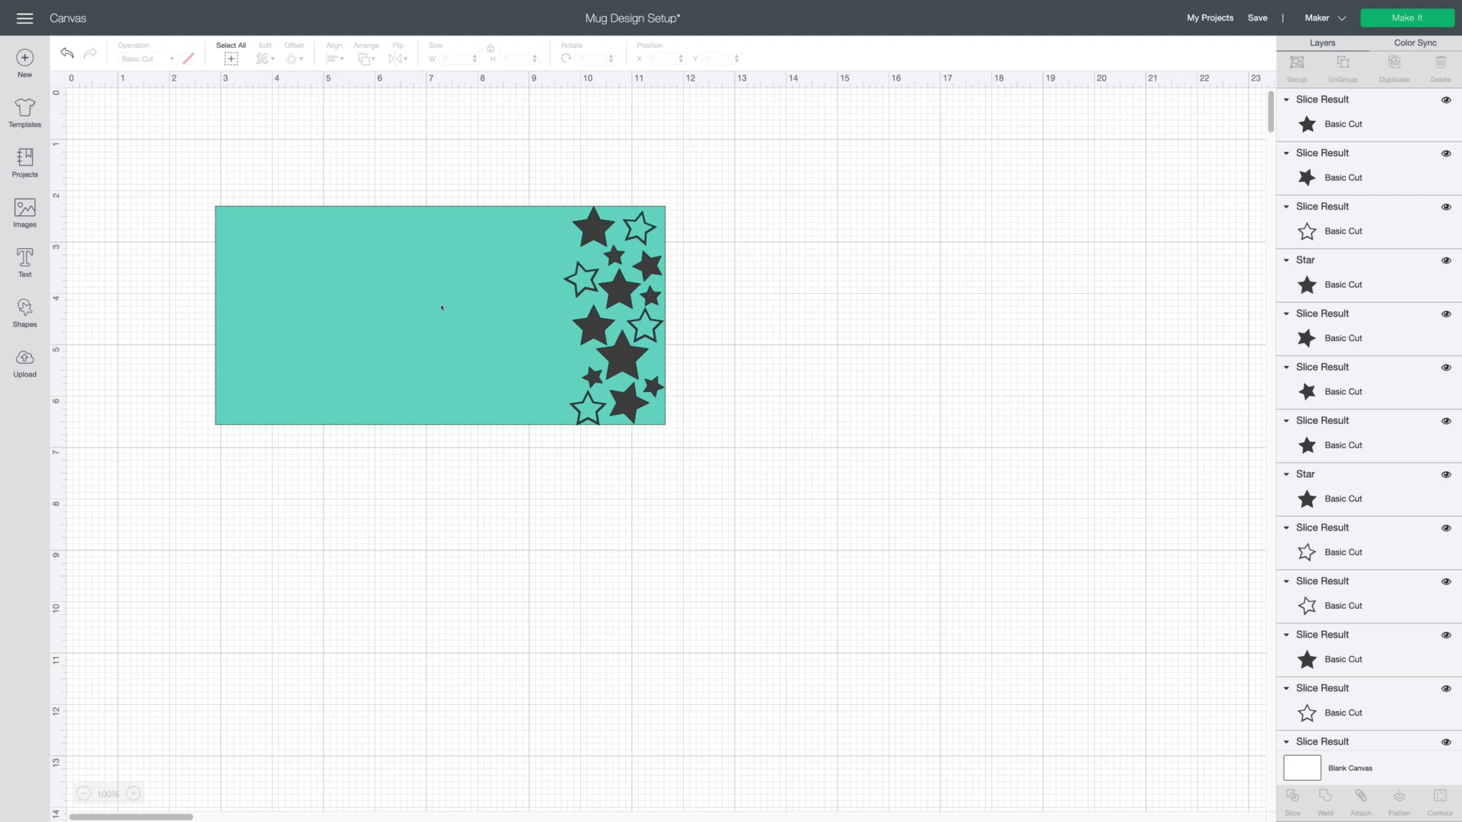
# Move the teal mug wrap below the stars and attach all the stars together
pyautogui.moveTo(441, 306); pyautogui.dragTo(630, 663)
pyautogui.moveTo(560, 176); pyautogui.dragTo(692, 438)
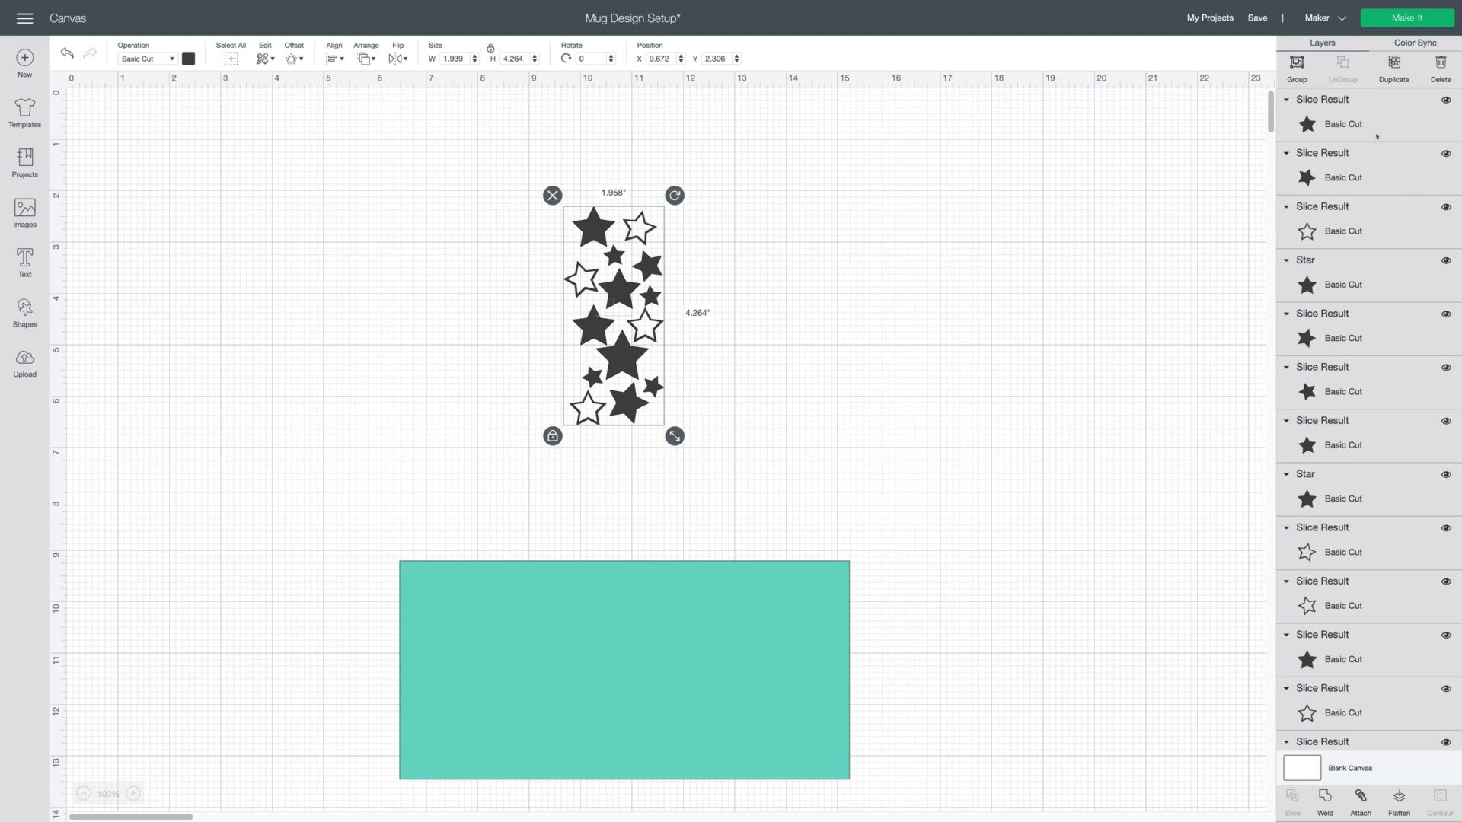
pyautogui.scroll(-5, 1374, 569)
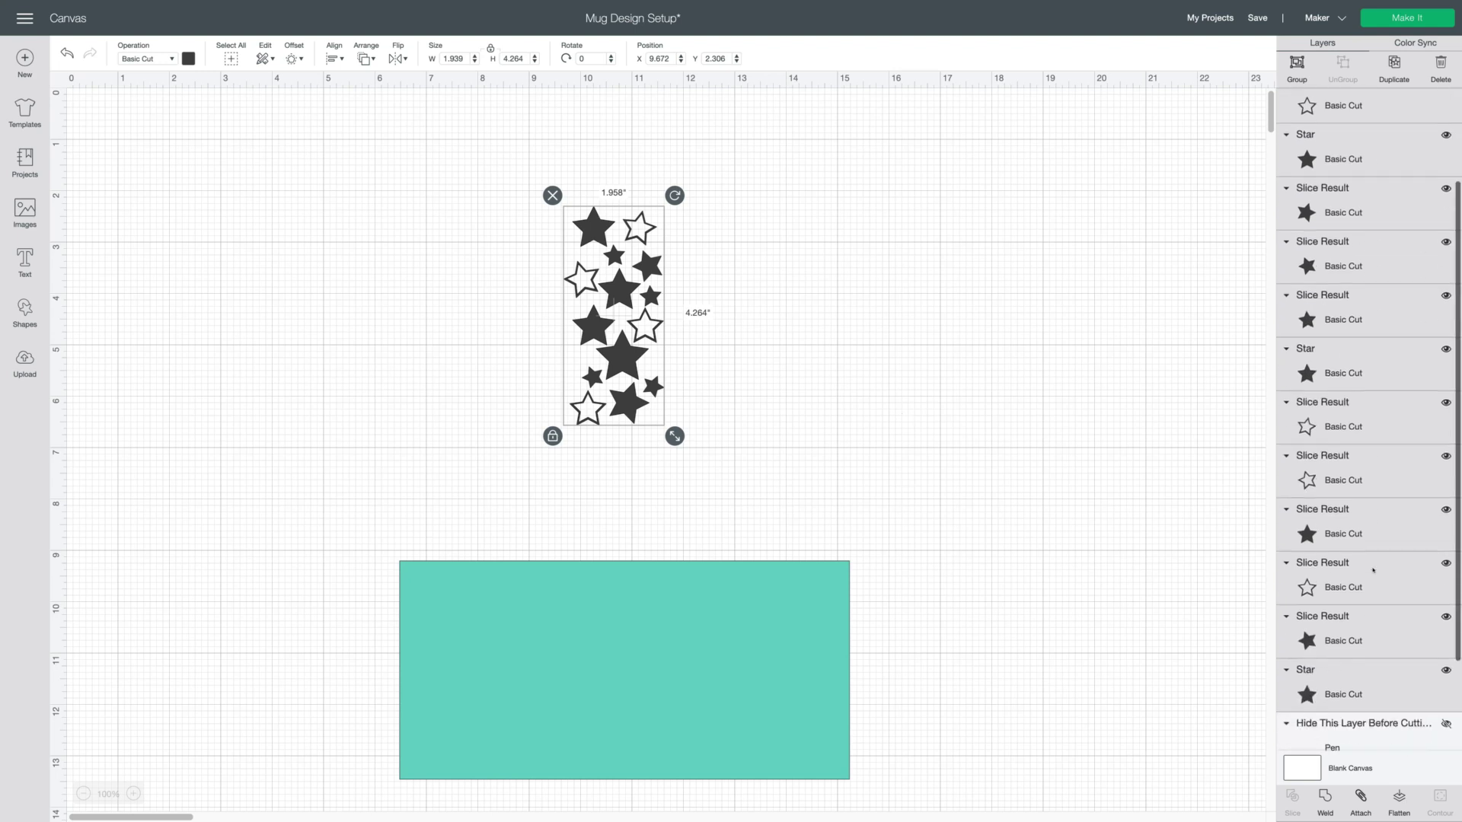
pyautogui.scroll(4, 1373, 570)
pyautogui.scroll(1, 1374, 569)
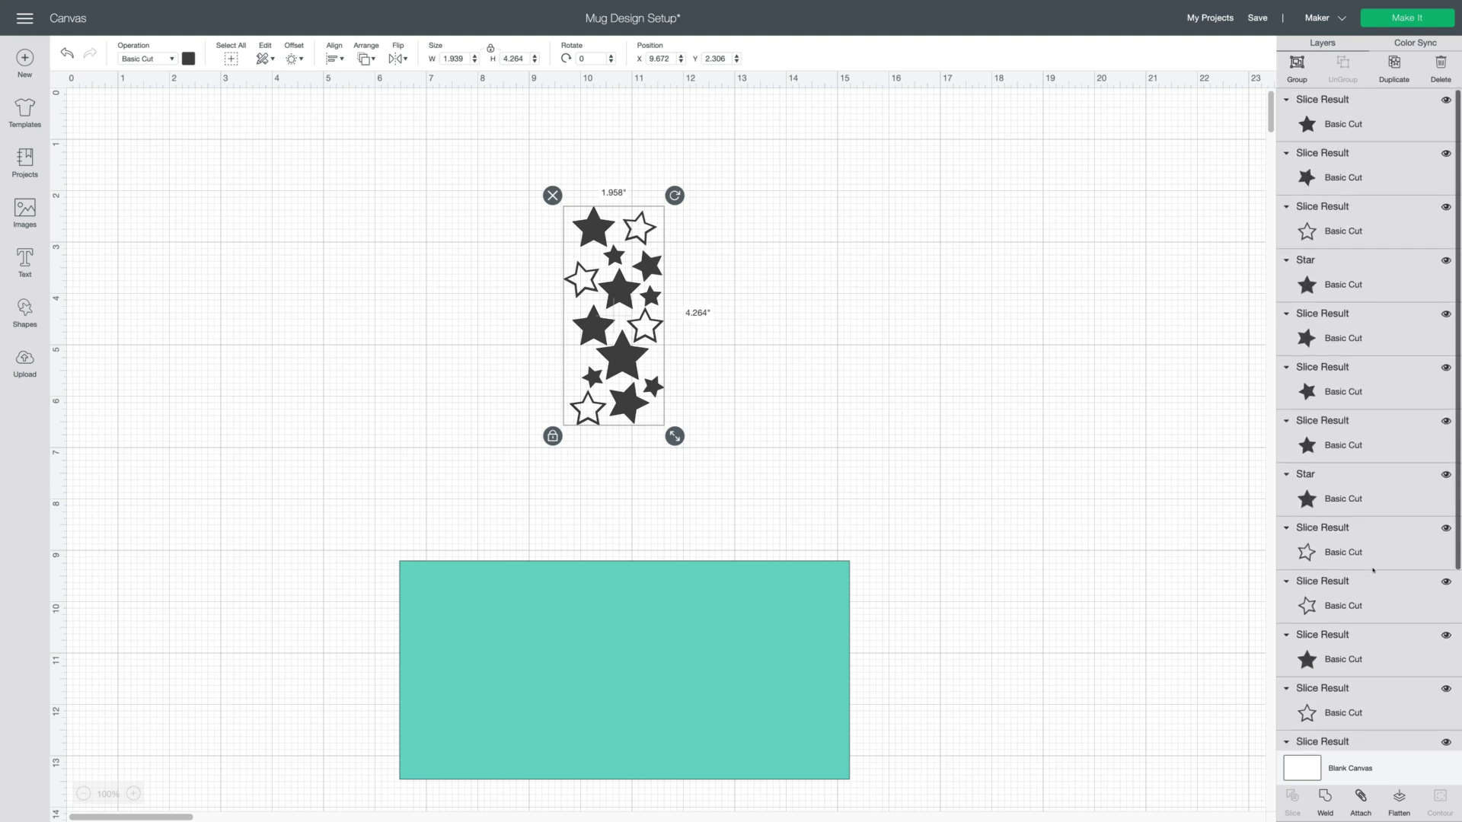
pyautogui.rightClick(628, 287)
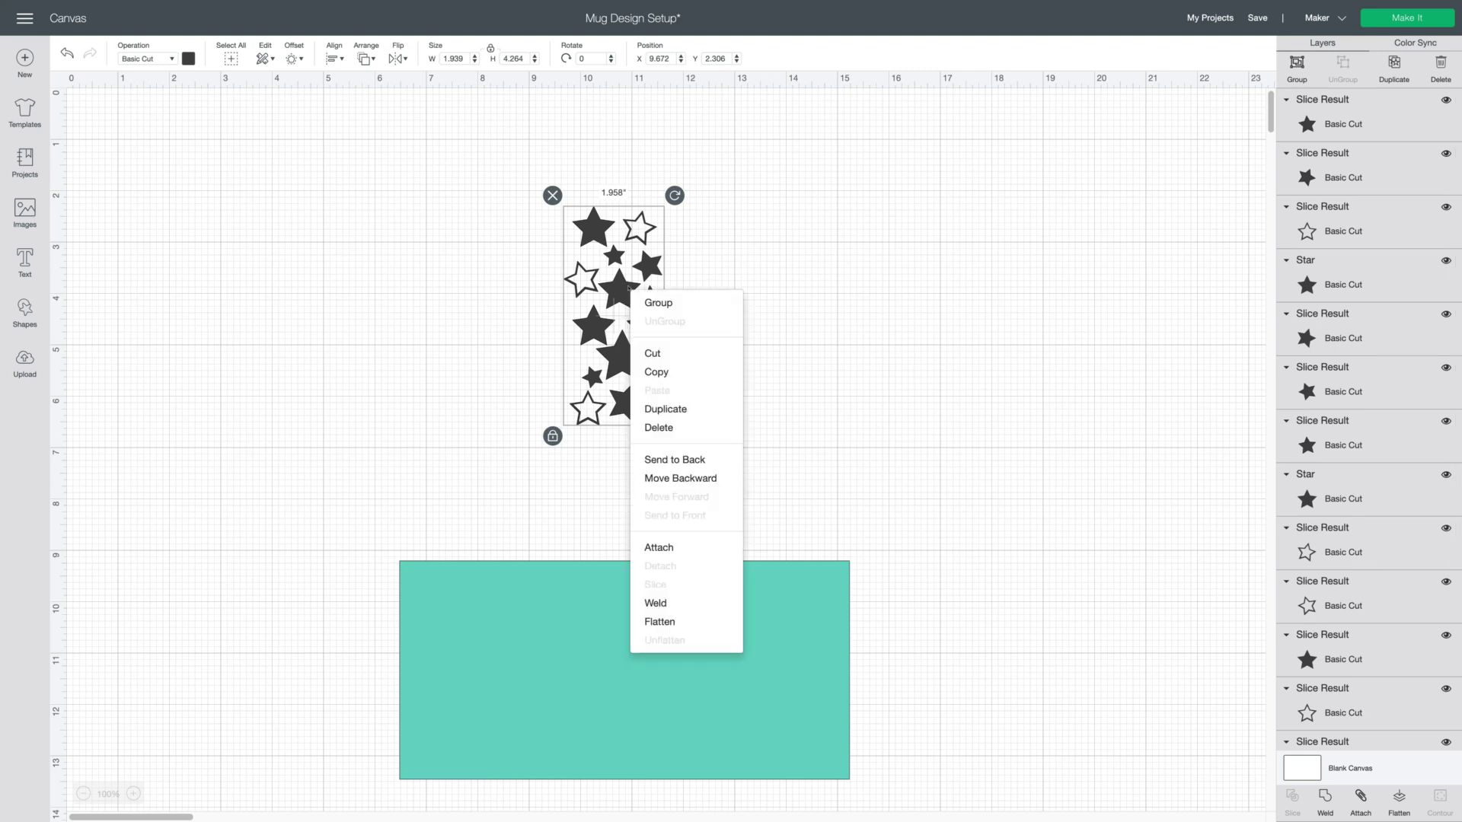
pyautogui.click(657, 547)
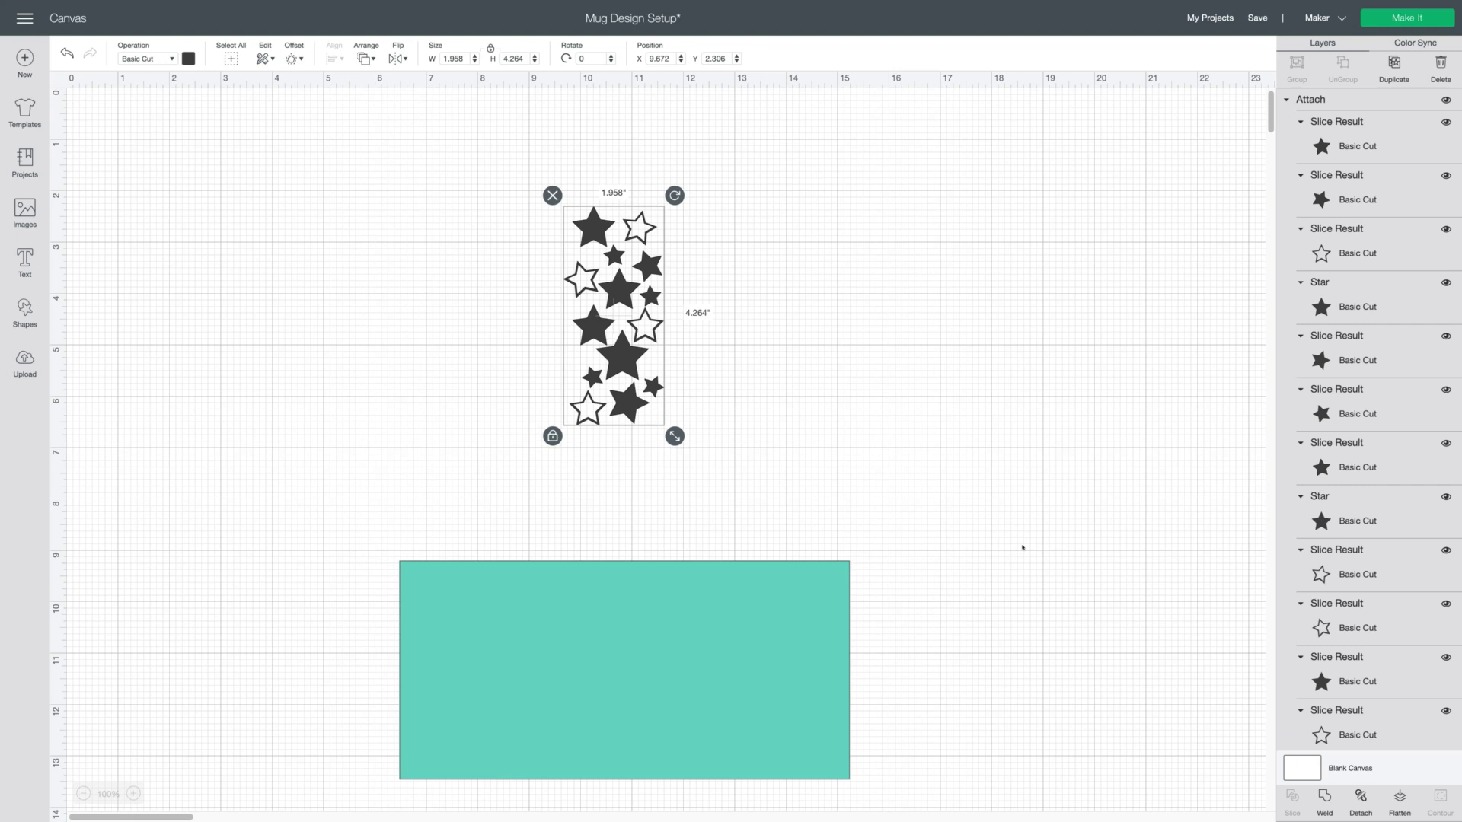
# Weld the attached stars into one shape and create a rounded-corner offset of 0.15 in around it
pyautogui.rightClick(615, 292)
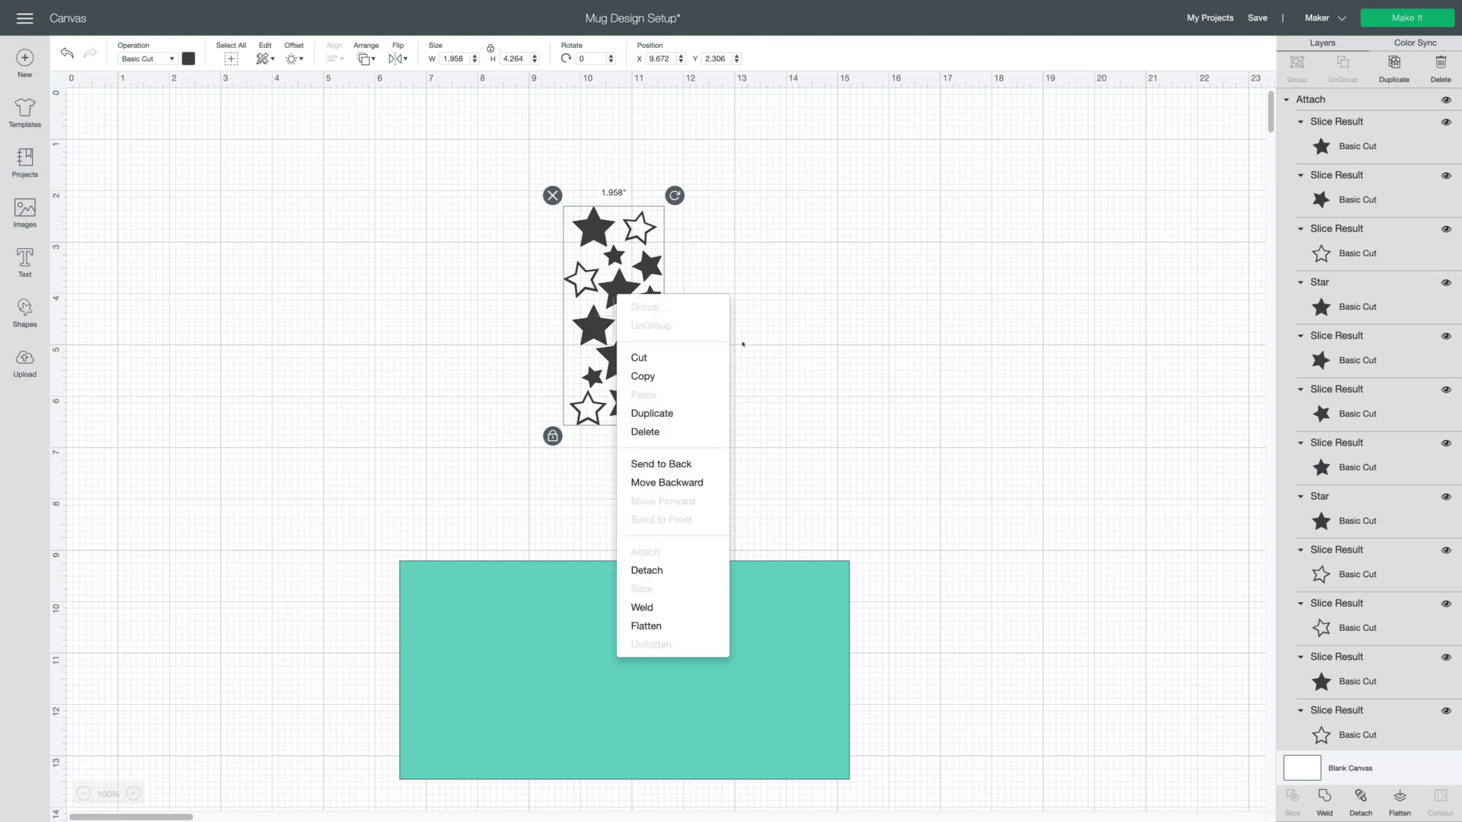
pyautogui.click(679, 604)
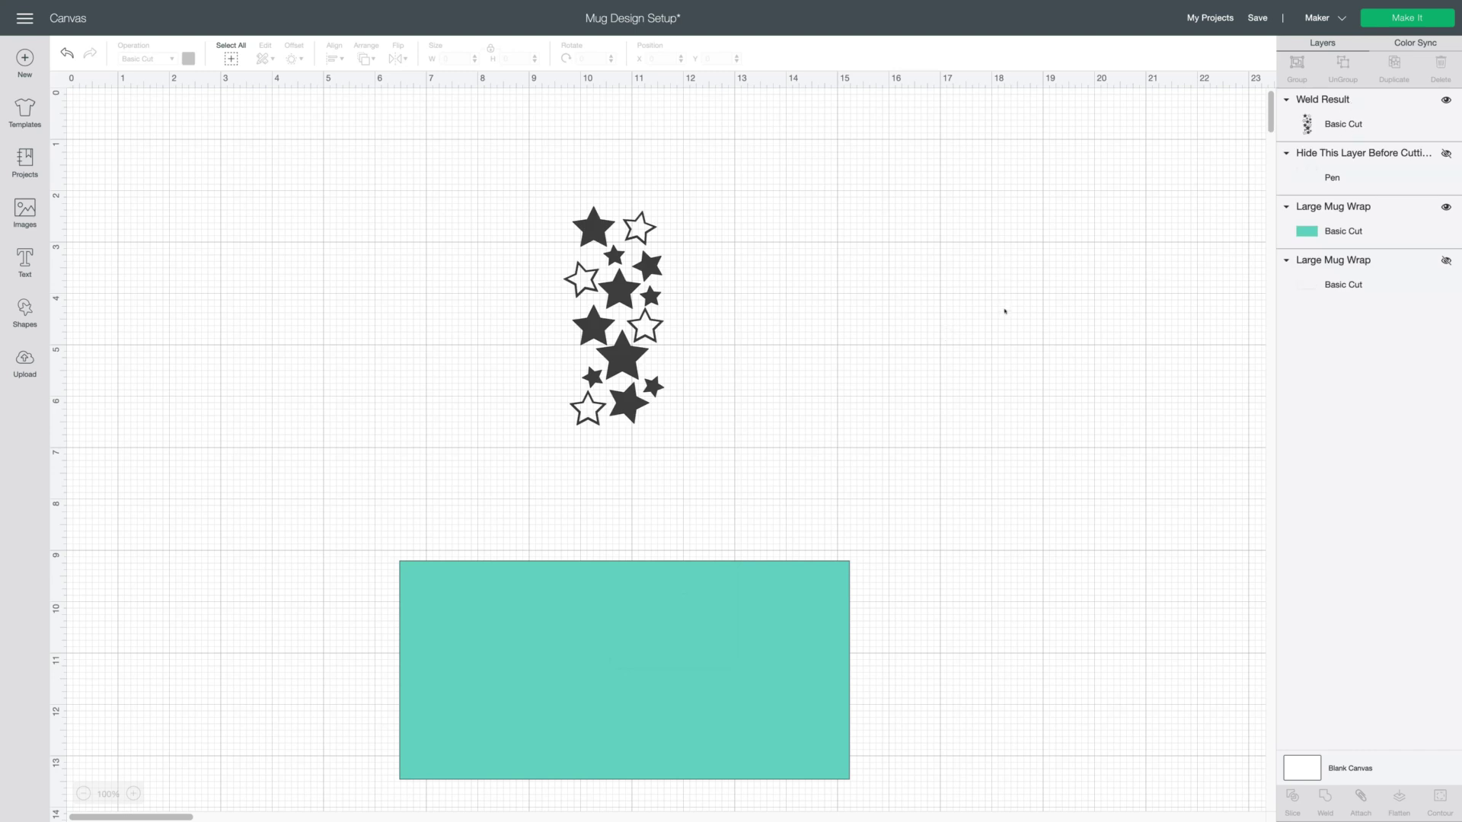
pyautogui.click(586, 329)
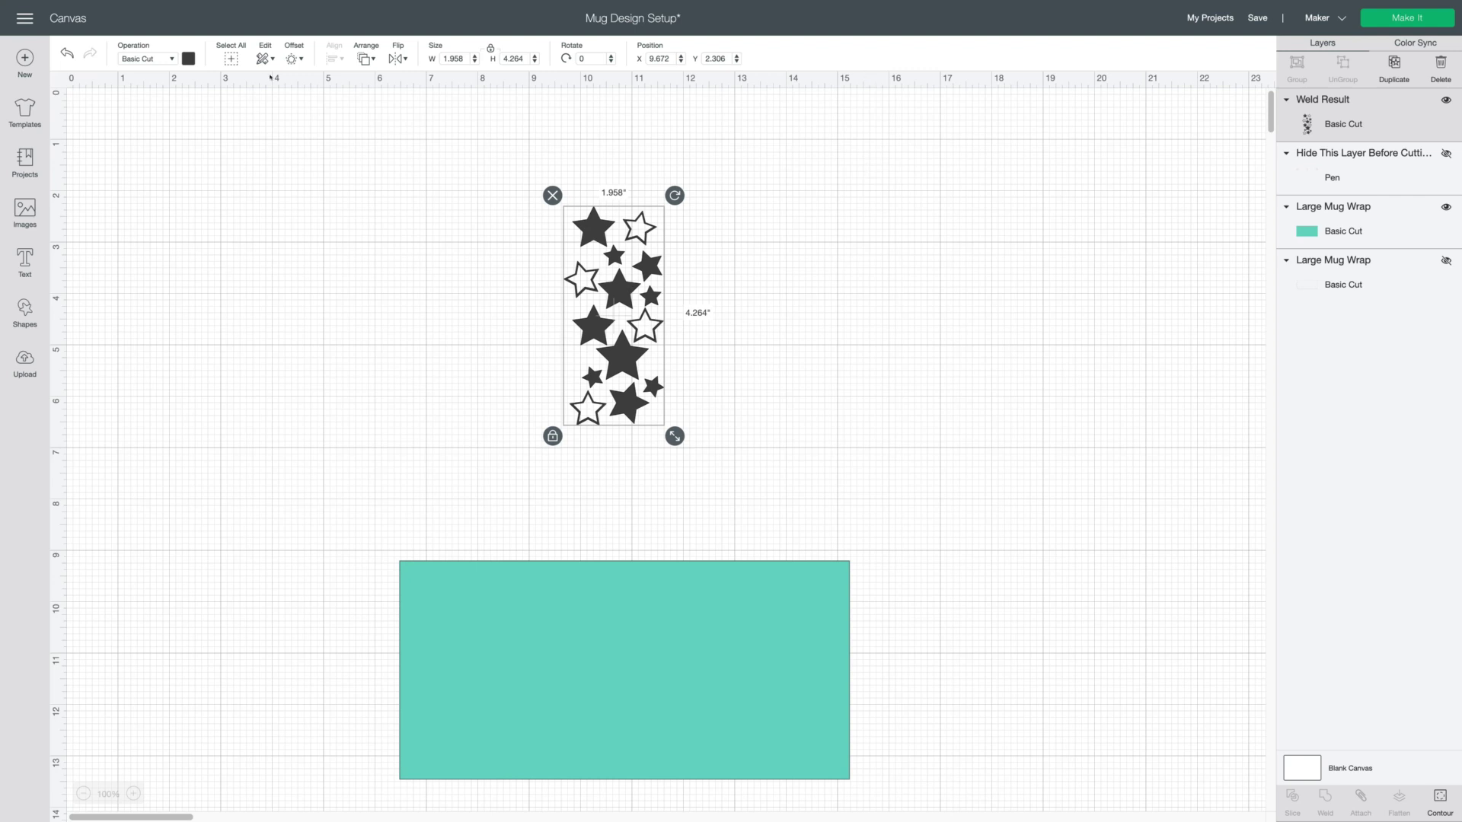
pyautogui.click(290, 58)
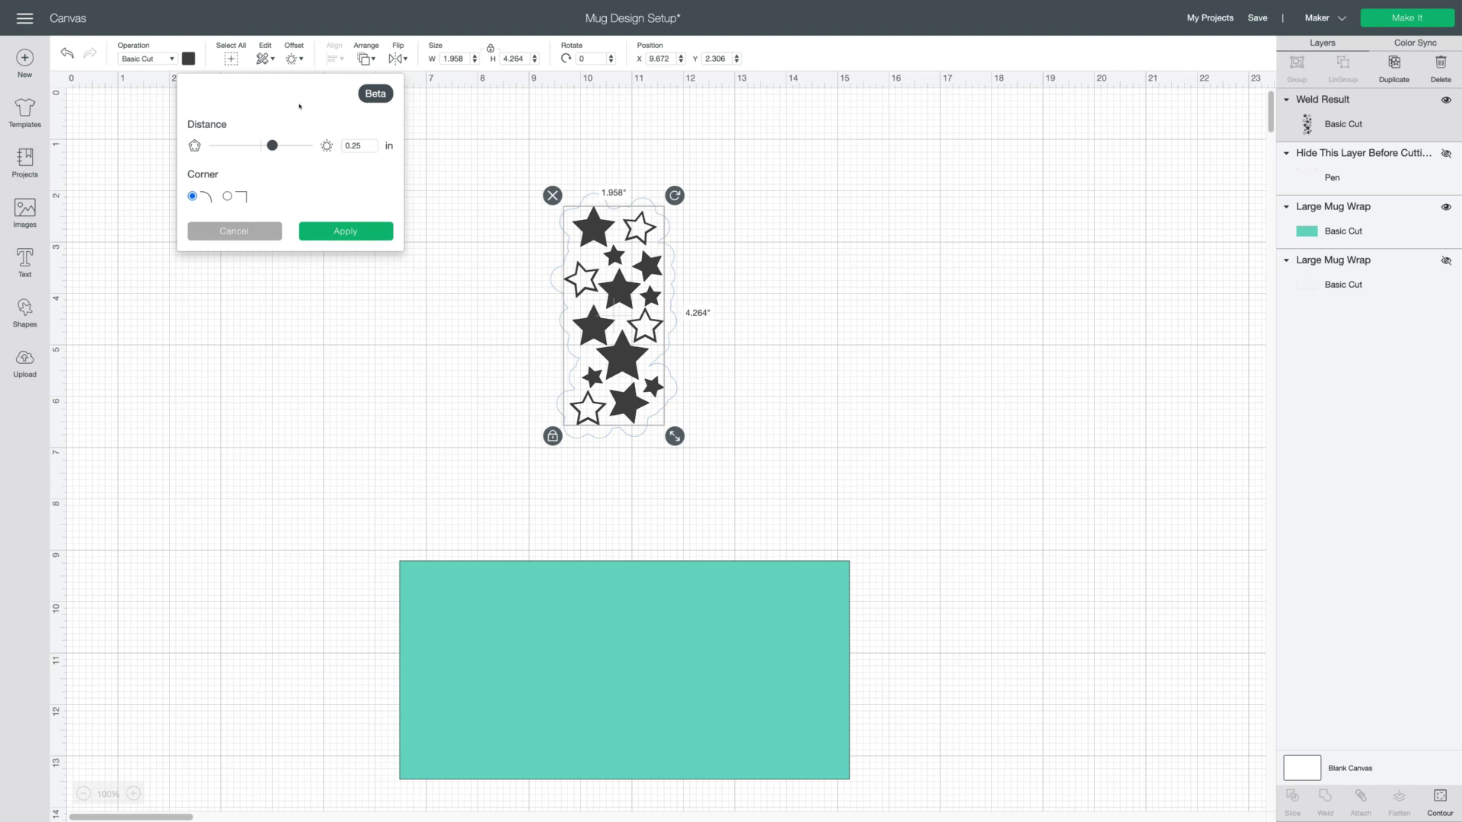
pyautogui.doubleClick(351, 143)
pyautogui.write('15')
pyautogui.click(346, 231)
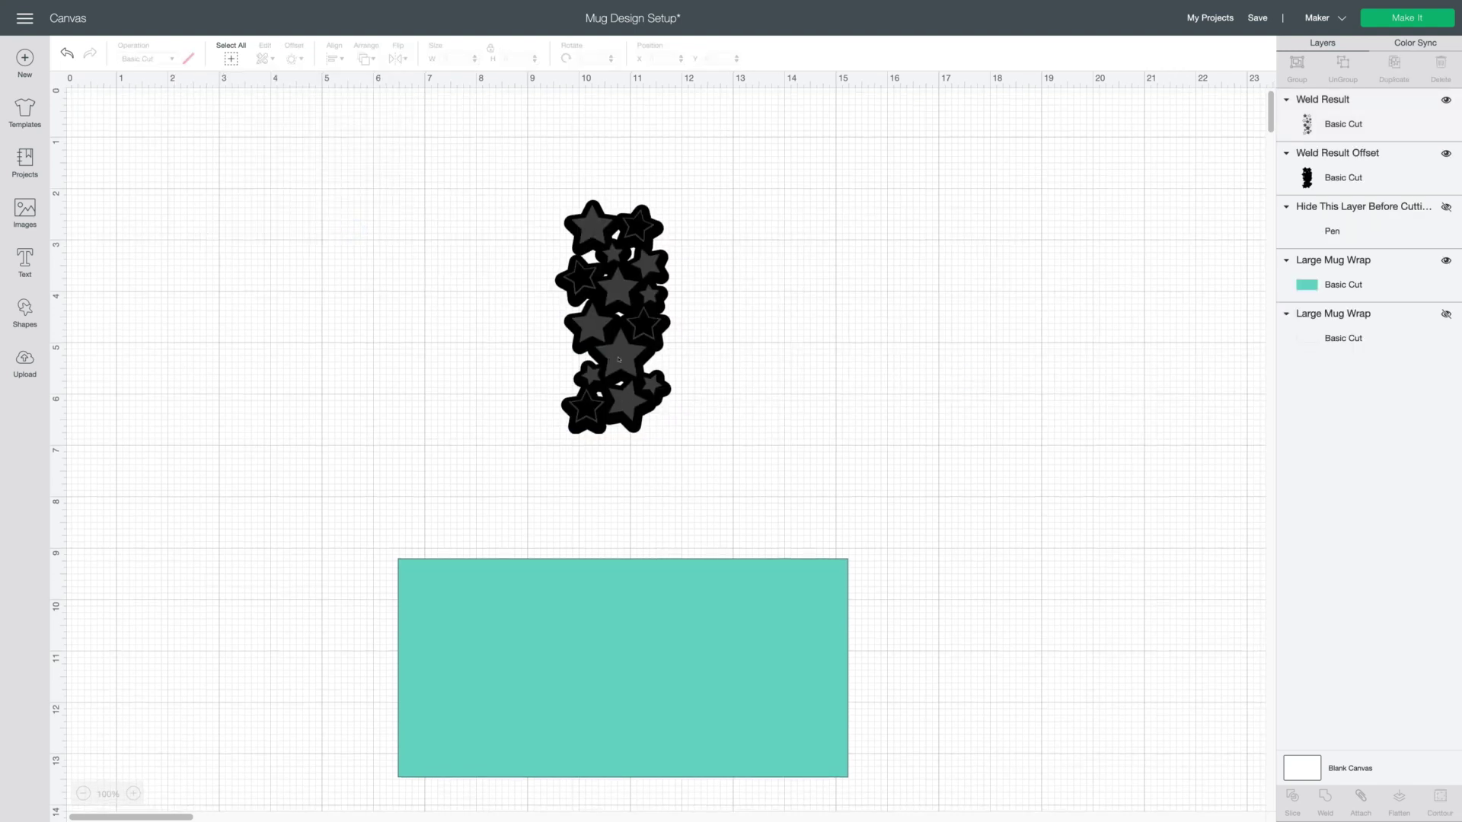
# Move the welded stars off to the right of the black offset and hide all contours inside the offset
pyautogui.moveTo(626, 395); pyautogui.dragTo(846, 379)
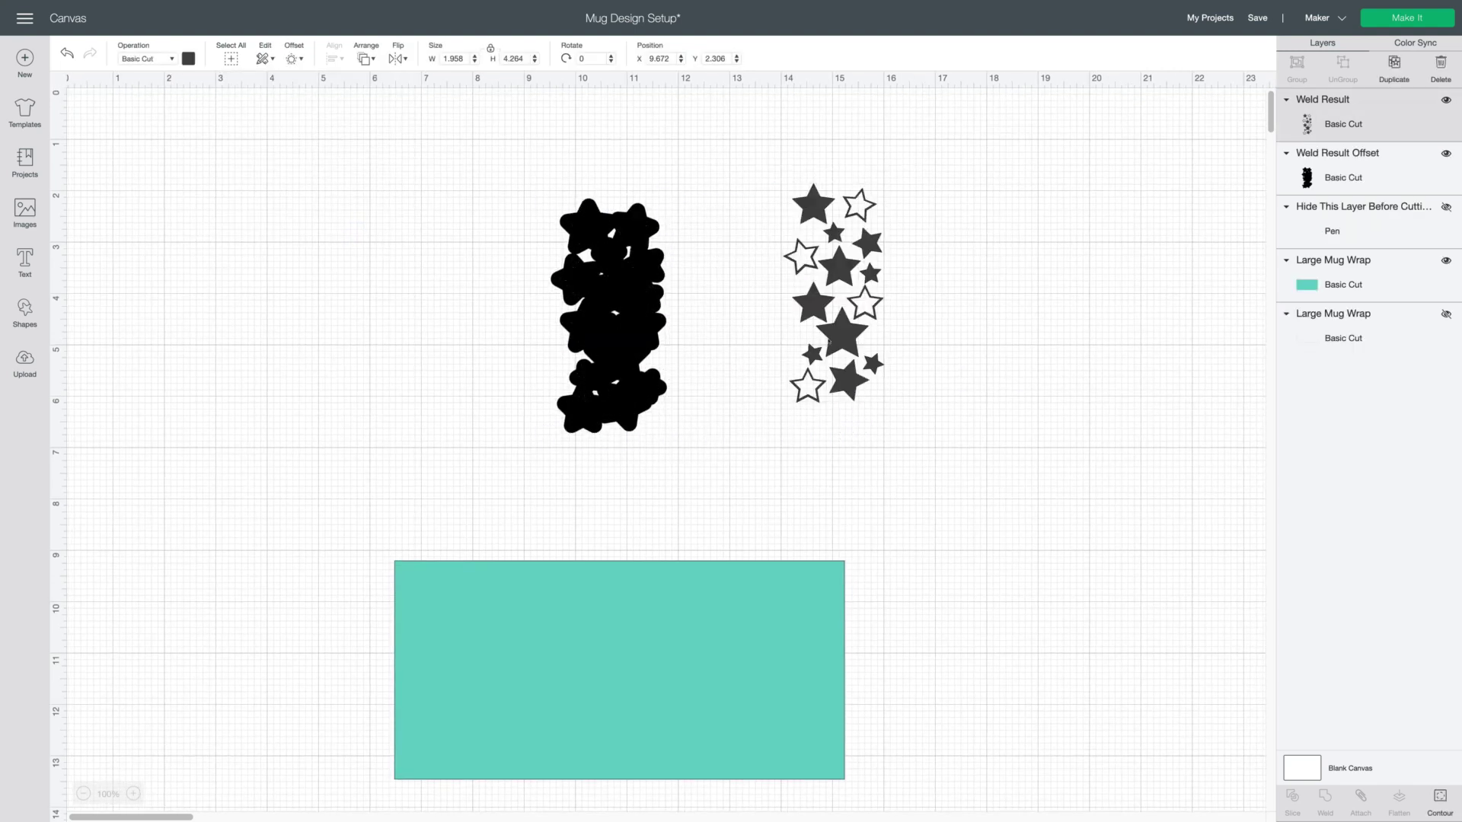
pyautogui.click(626, 364)
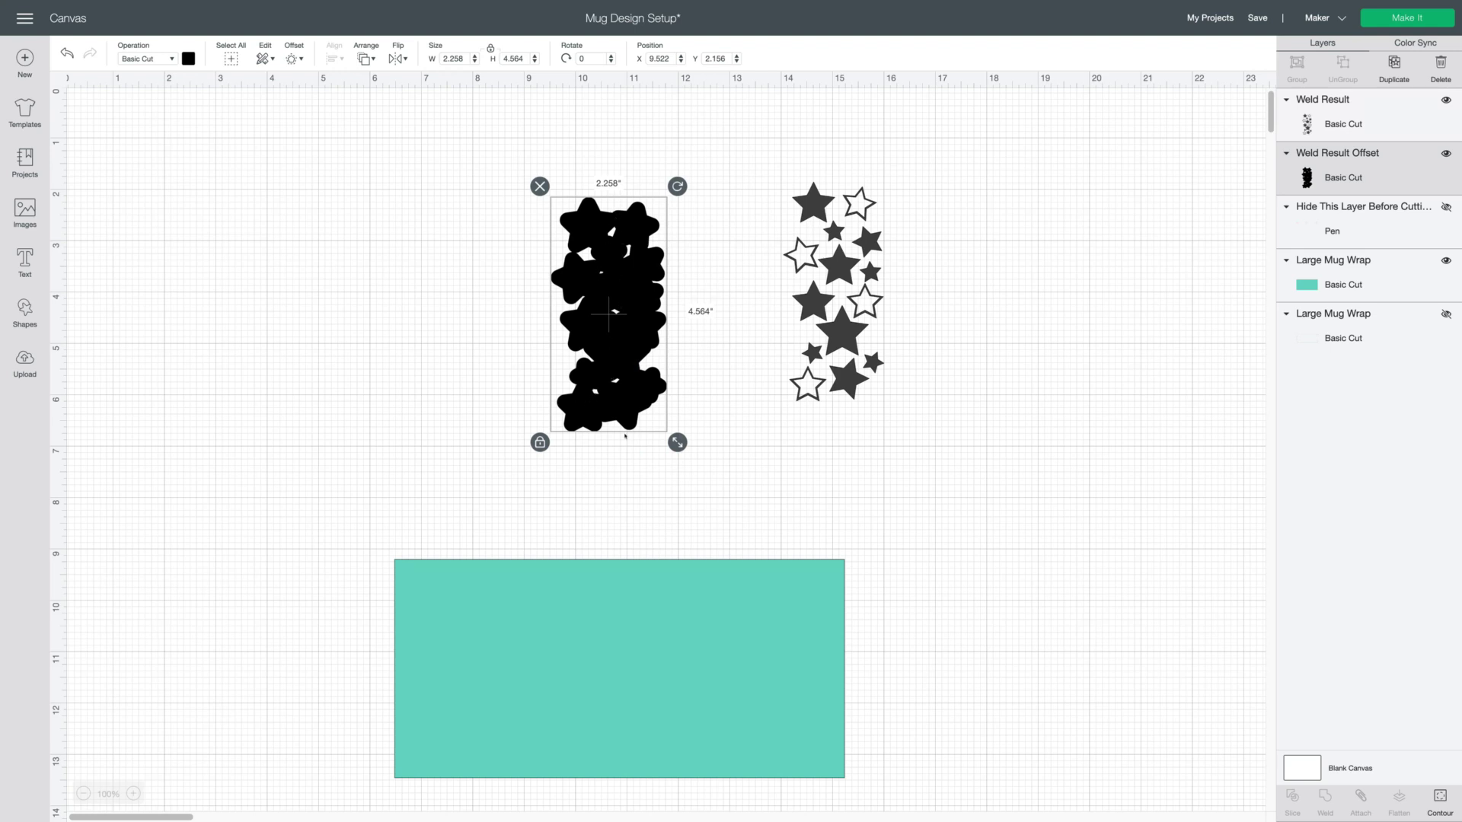
pyautogui.click(1440, 799)
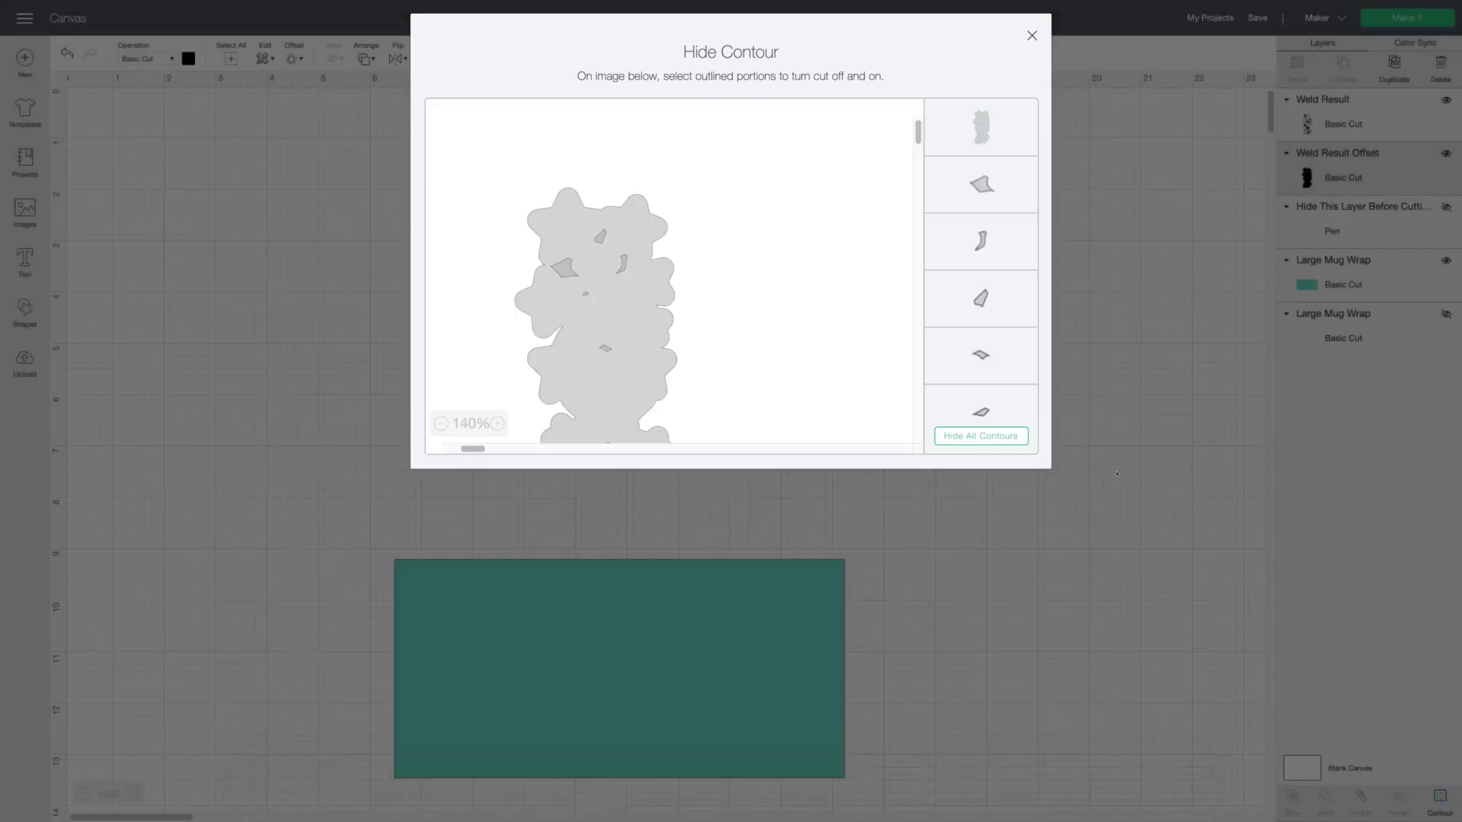
pyautogui.click(948, 436)
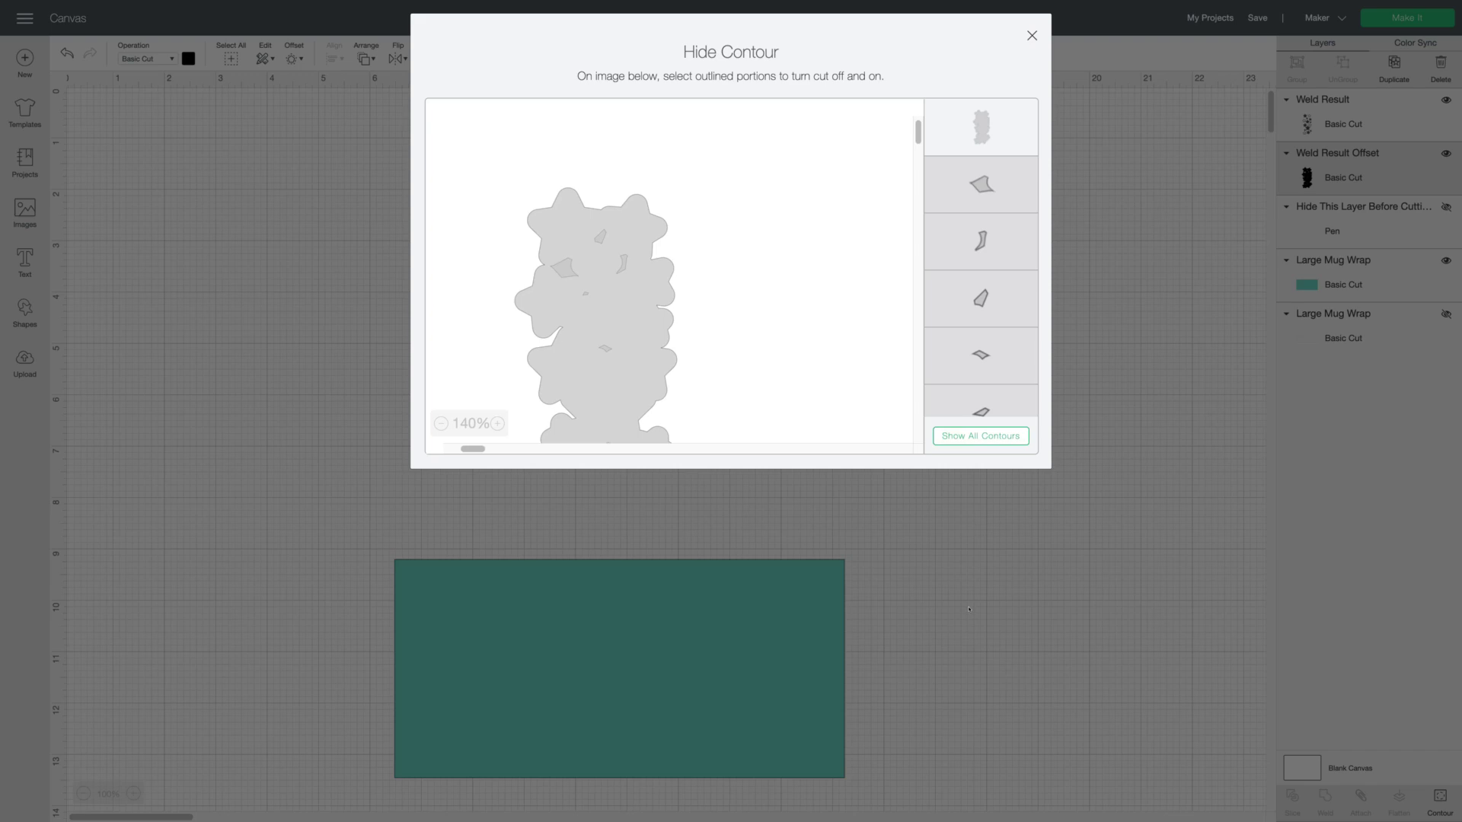
pyautogui.click(970, 609)
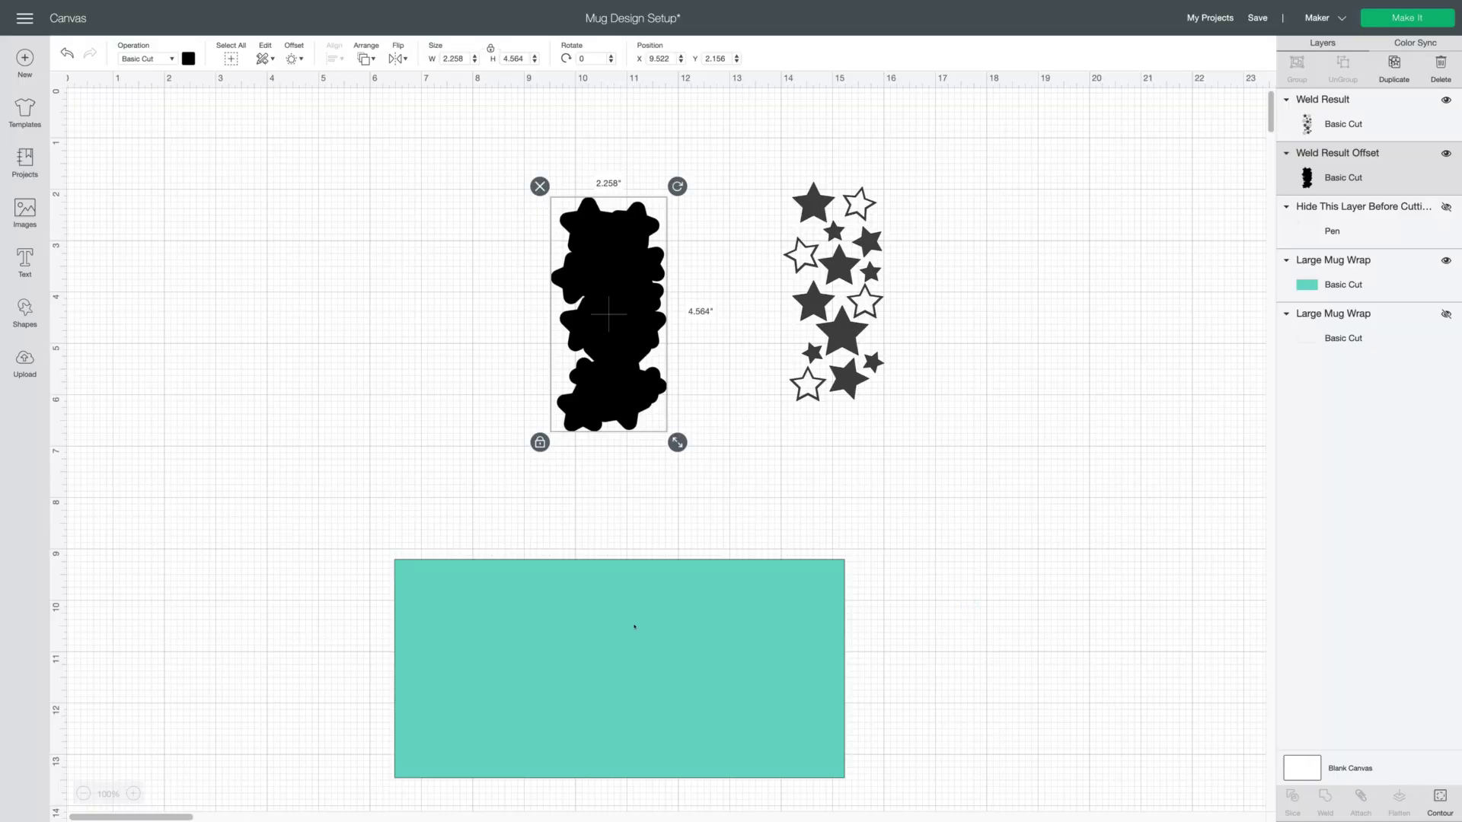
# Move the teal wrap behind the offset so it covers the wrap's right end, and place a horizontally flipped duplicate at the left end
pyautogui.moveTo(634, 627); pyautogui.dragTo(452, 270)
pyautogui.click(756, 396)
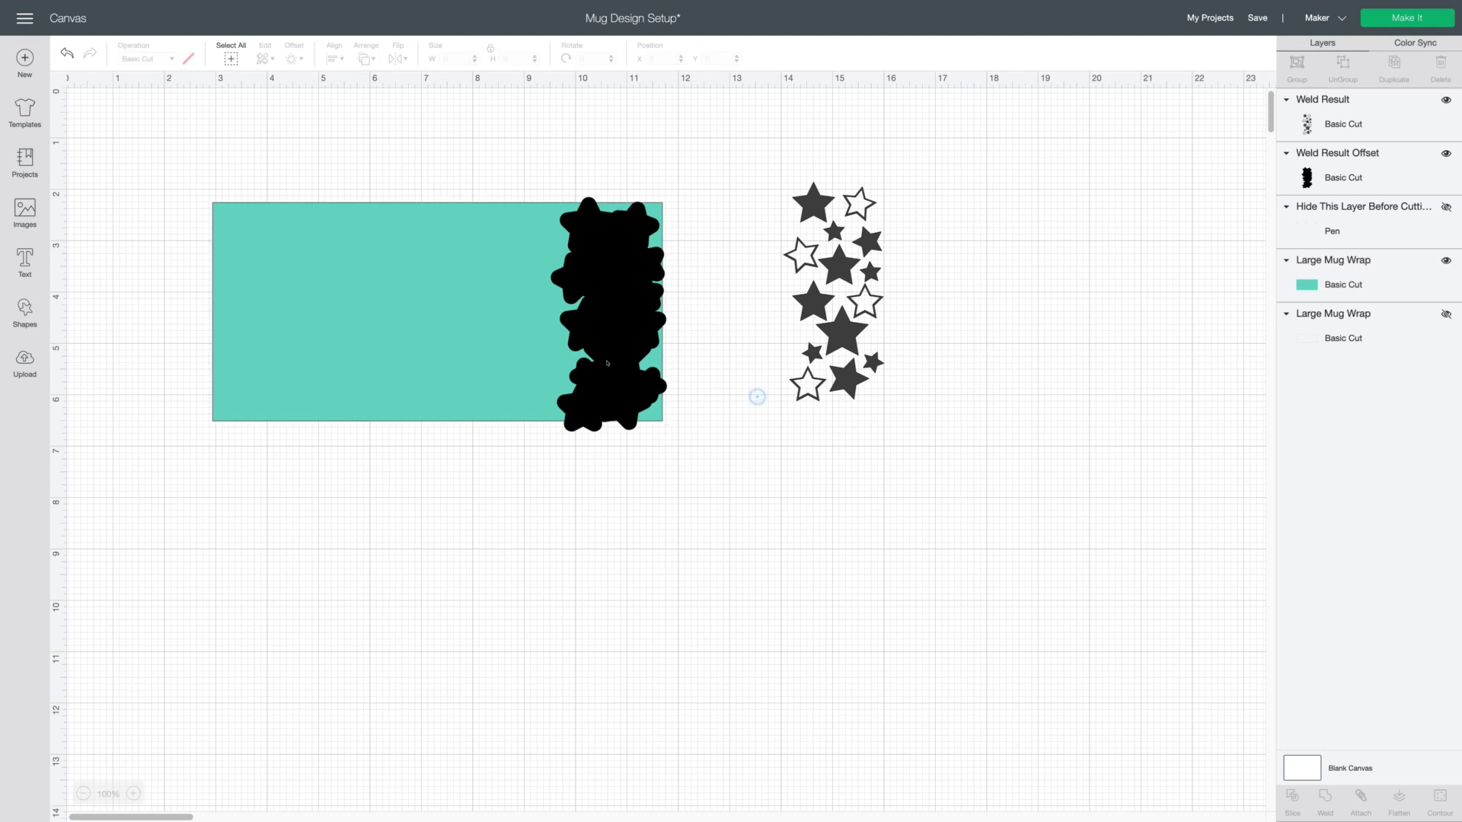
pyautogui.click(606, 364)
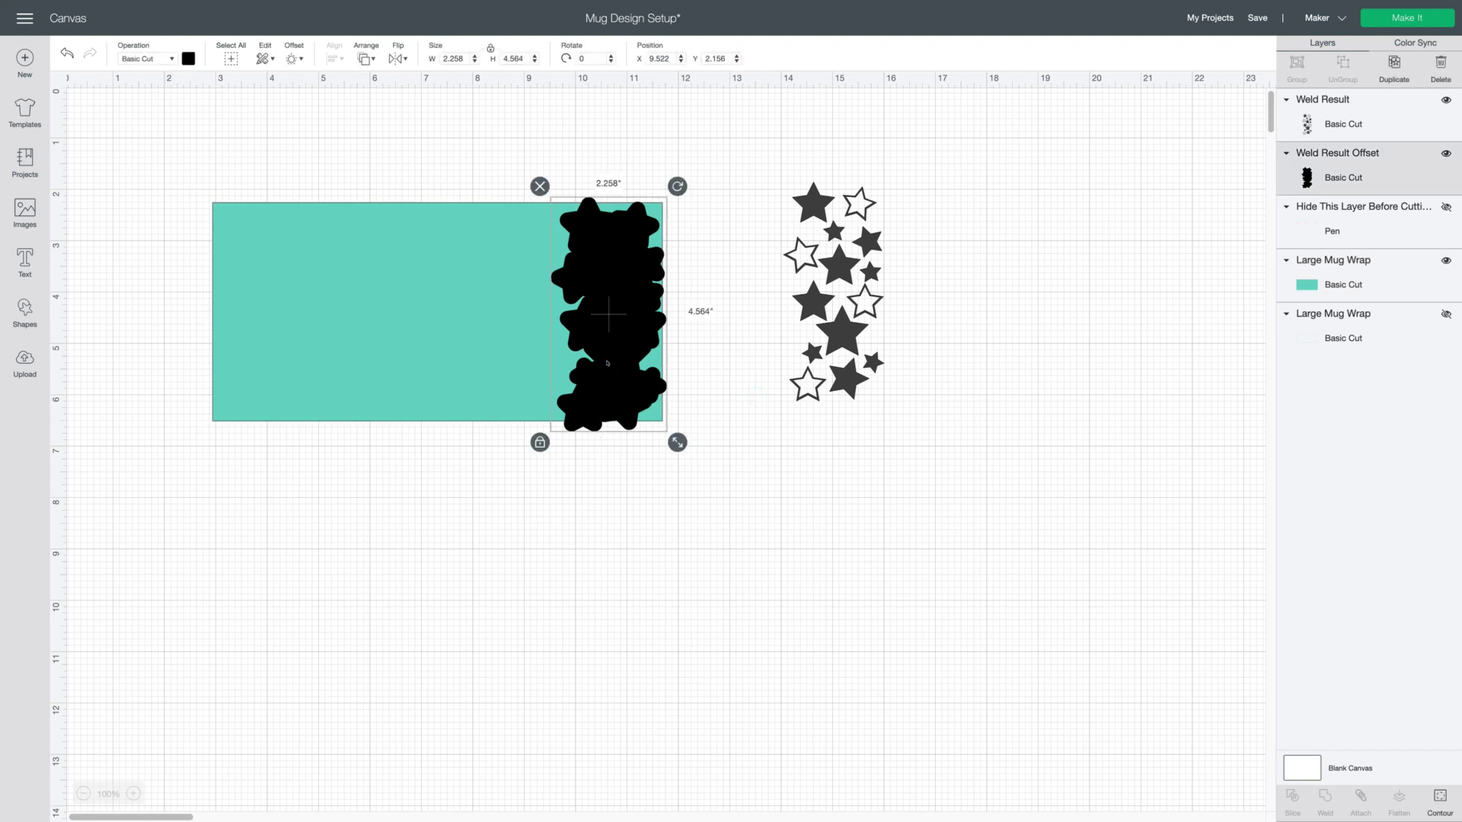
pyautogui.rightClick(607, 363)
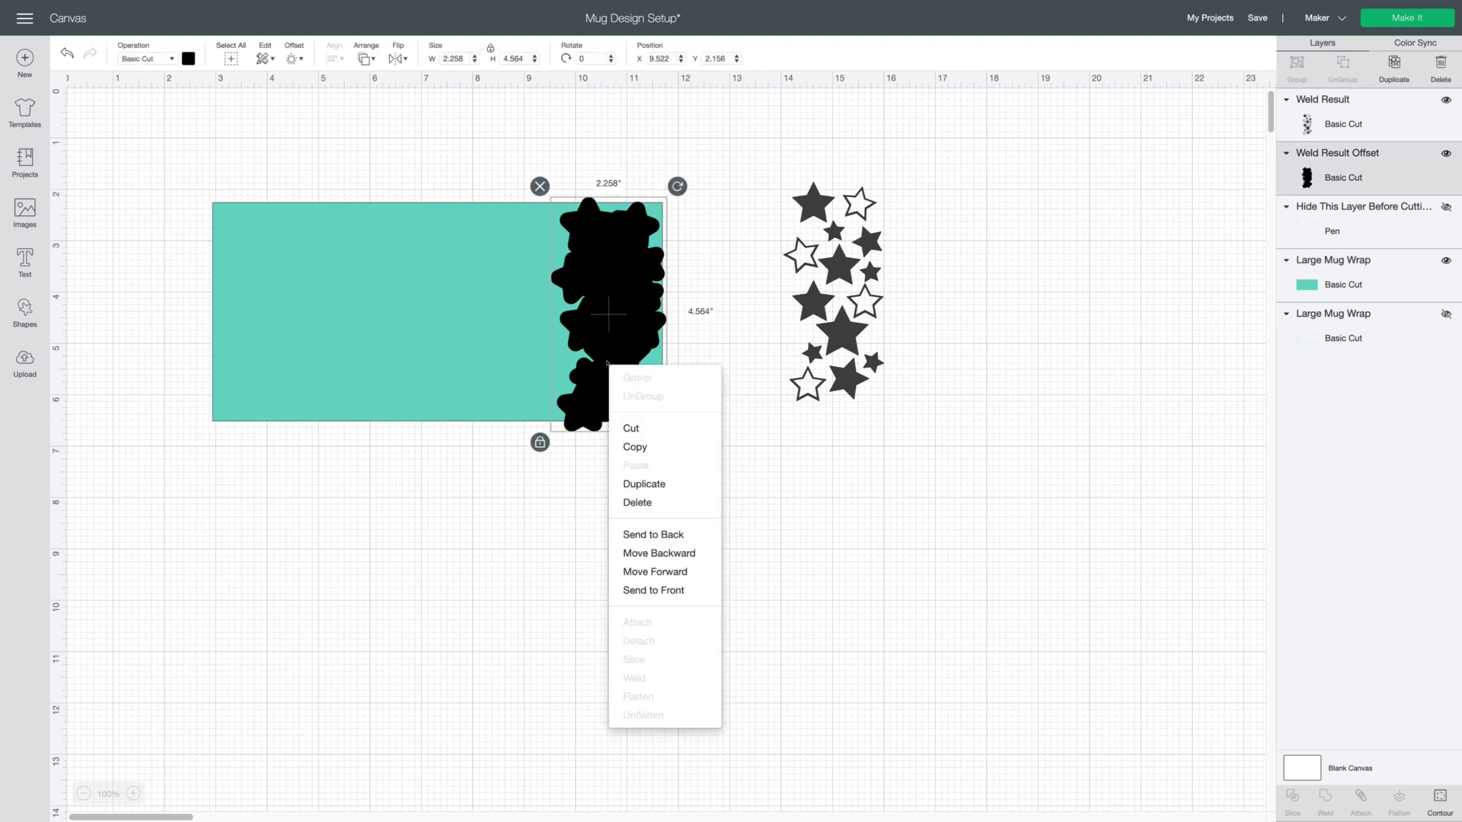
pyautogui.click(644, 484)
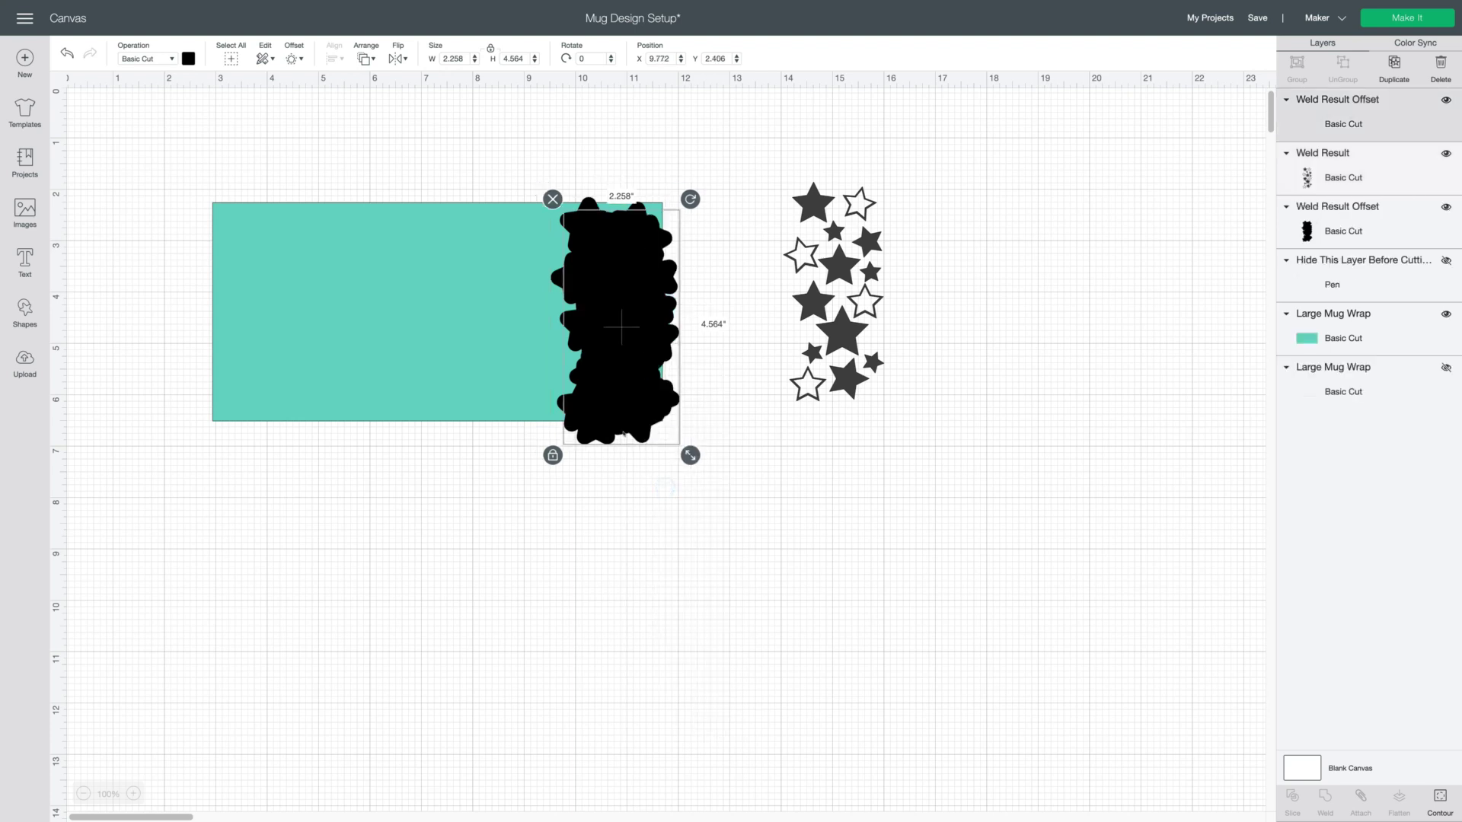
pyautogui.moveTo(623, 358); pyautogui.dragTo(411, 414)
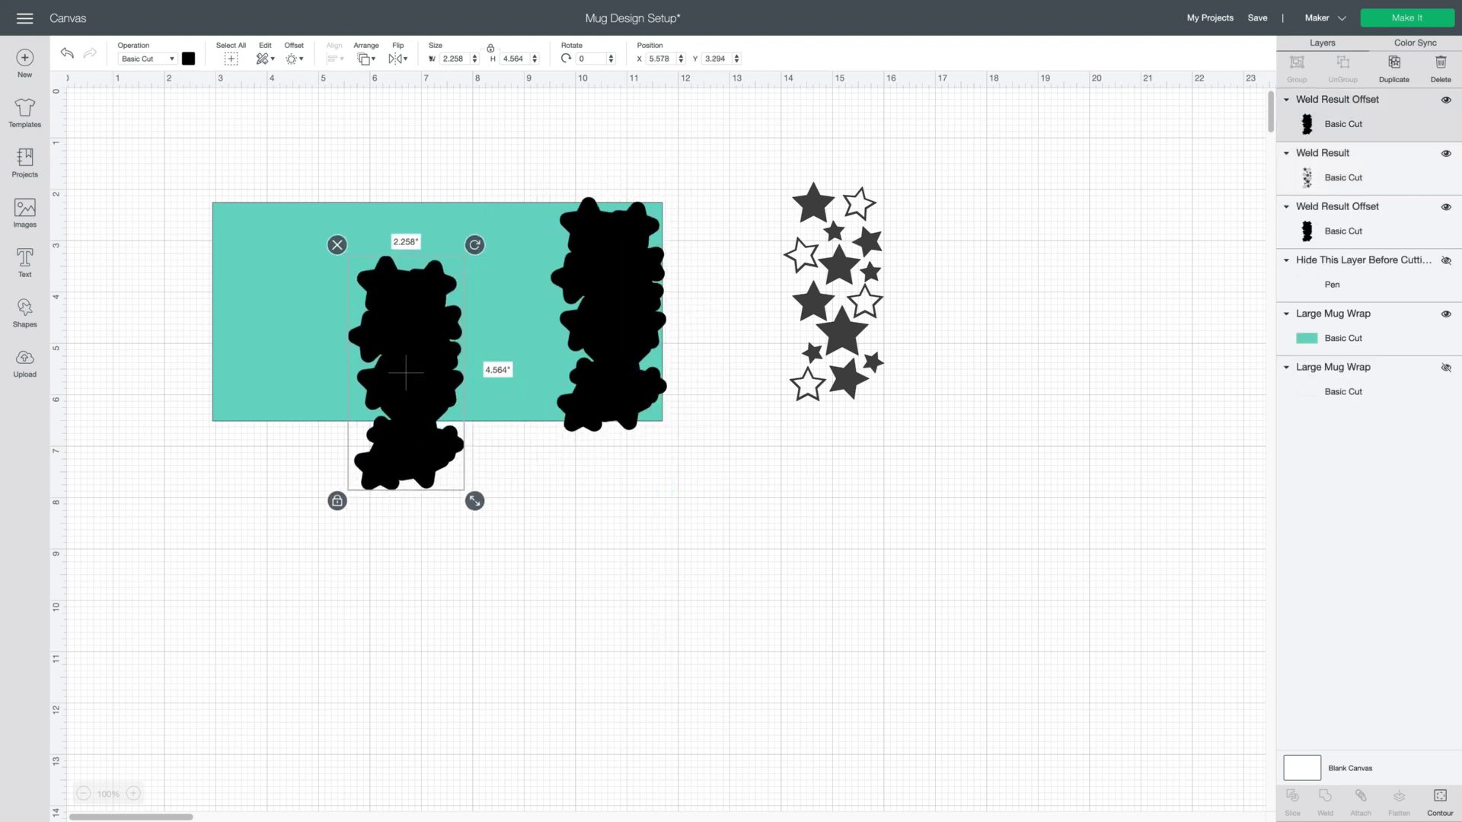
pyautogui.click(391, 57)
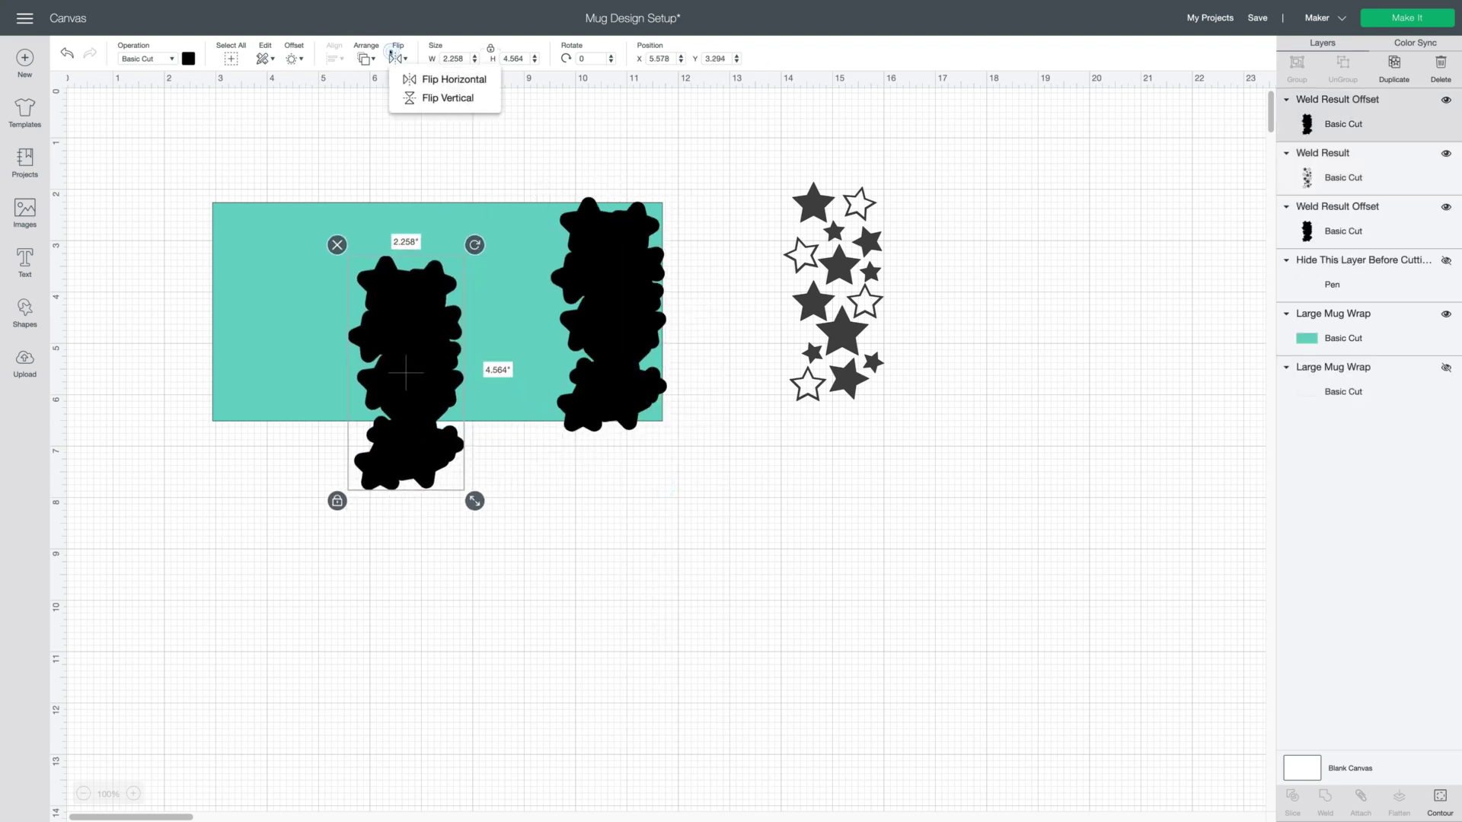
pyautogui.click(435, 80)
pyautogui.moveTo(387, 412); pyautogui.dragTo(252, 345)
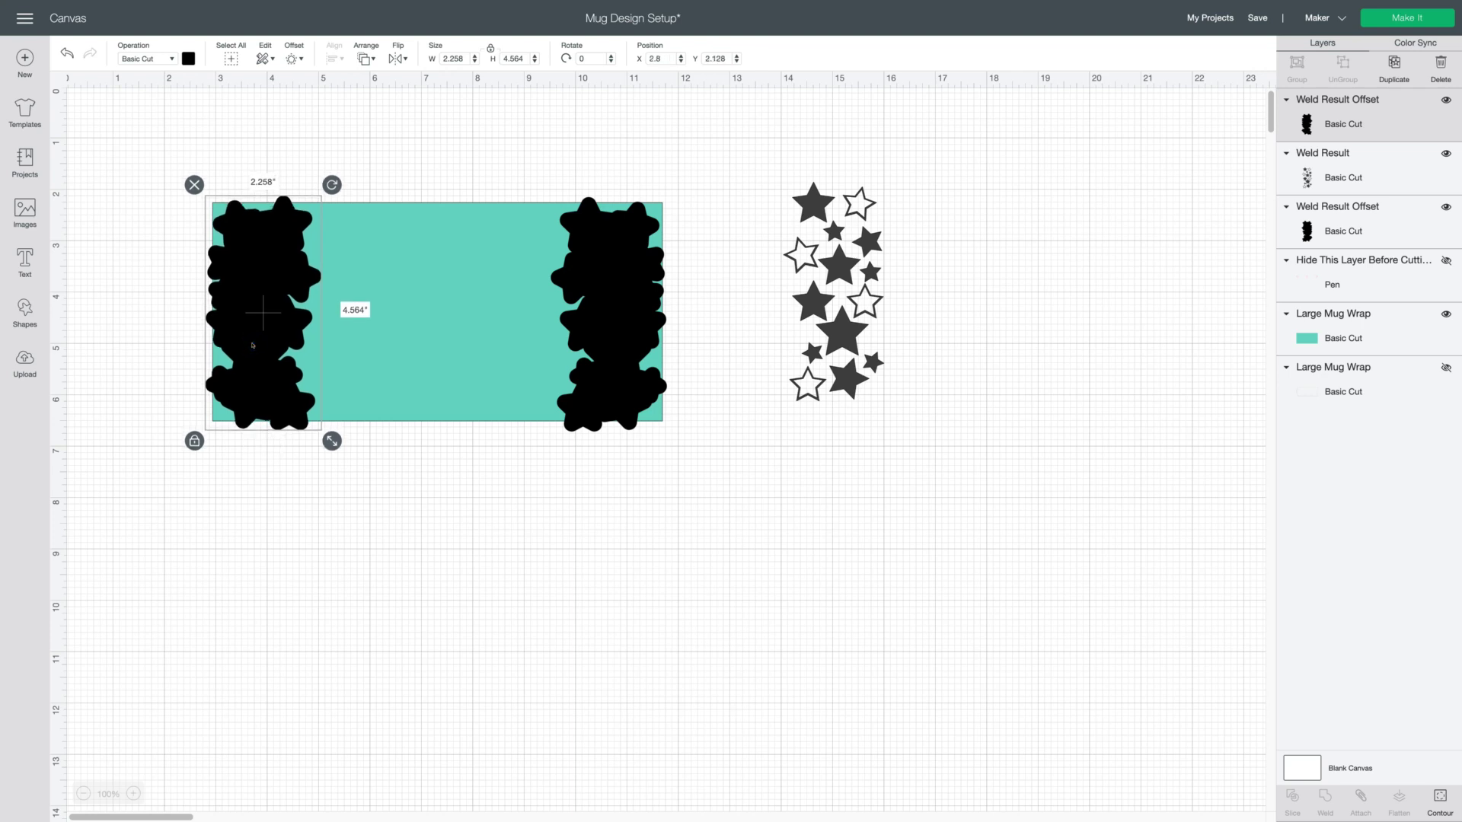
pyautogui.click(460, 483)
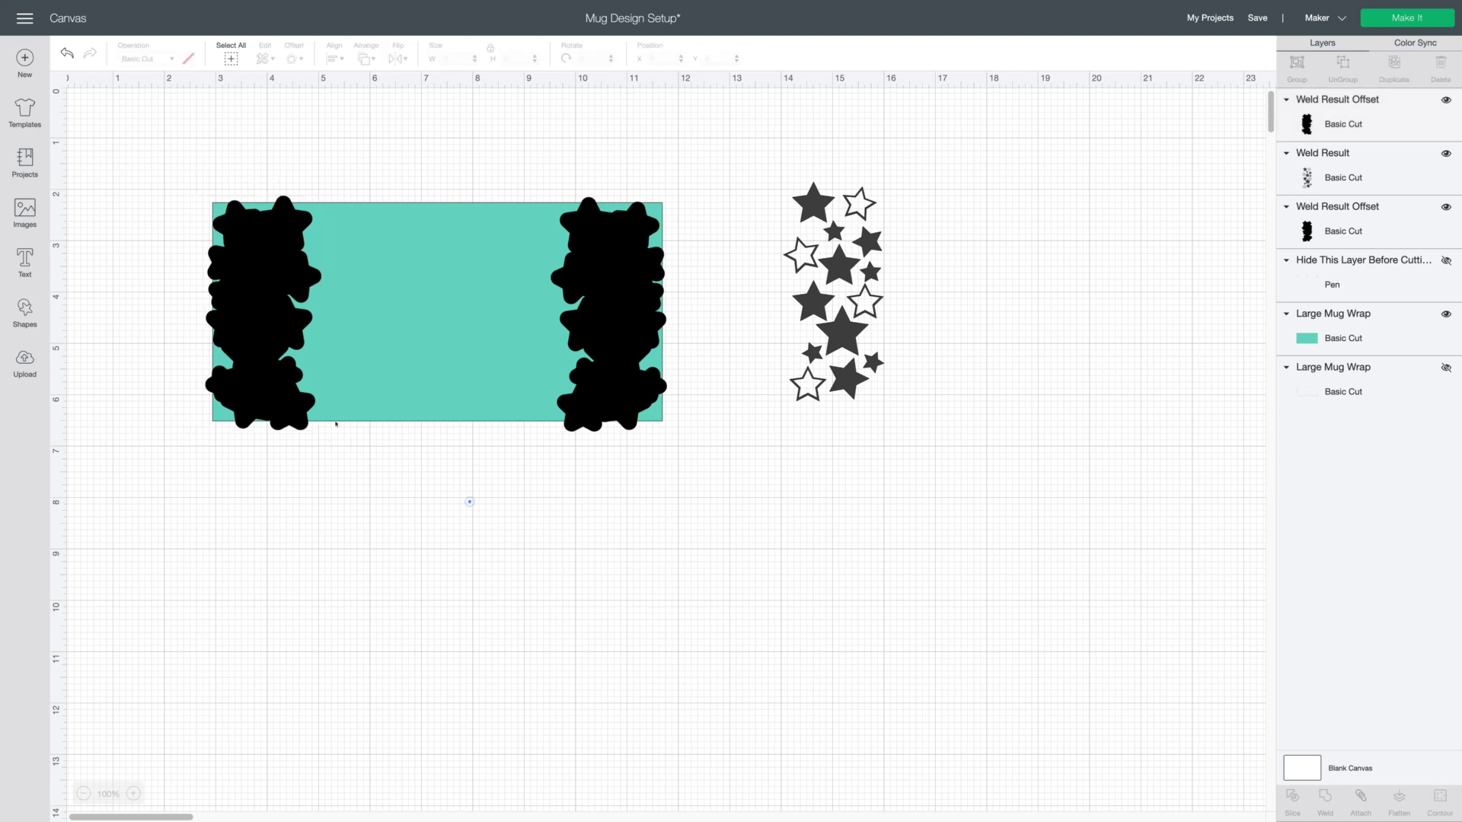
# Align the tops of the two black offset shapes and weld them into one shape
pyautogui.click(281, 383)
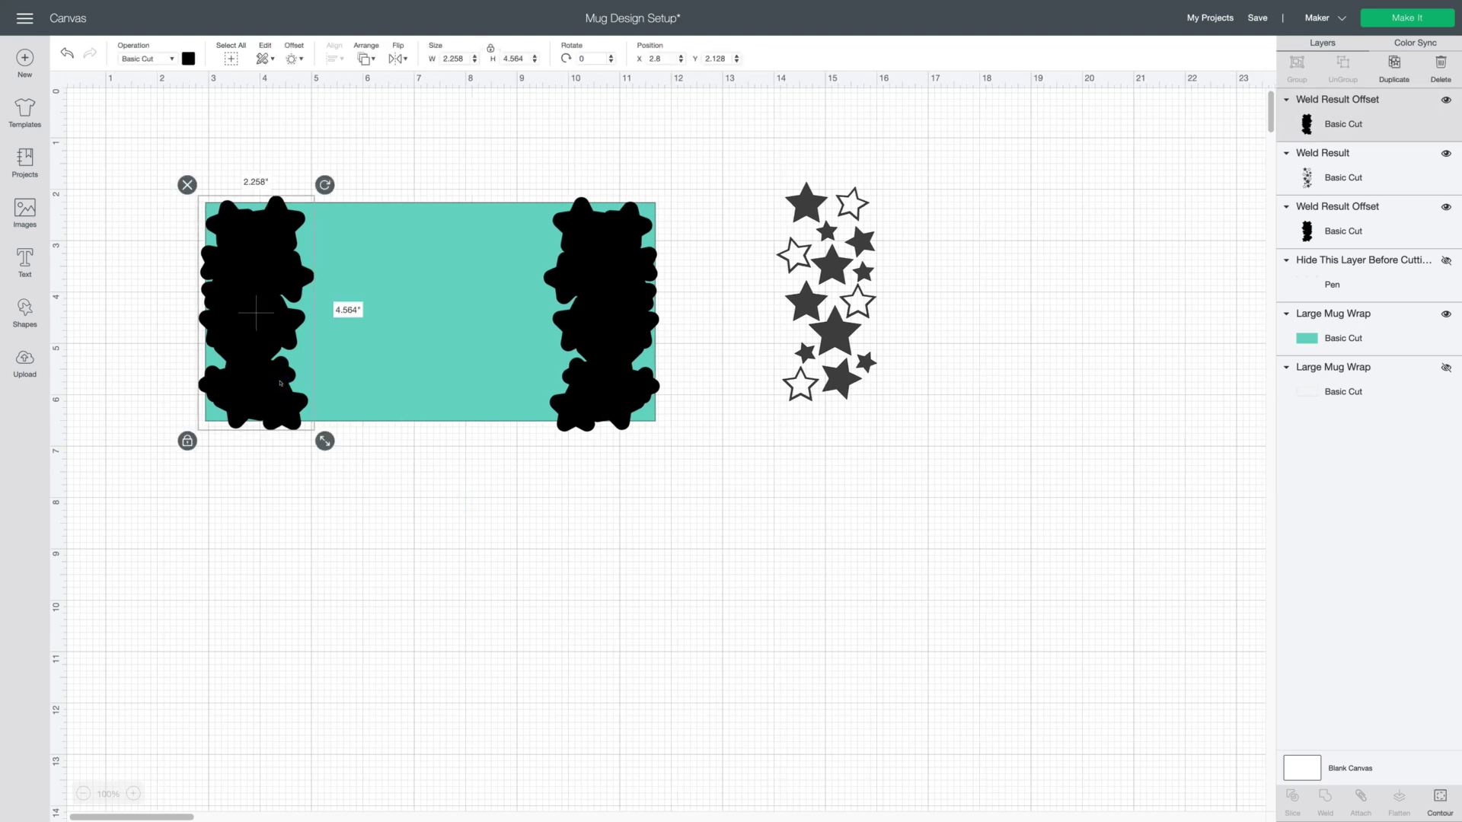
pyautogui.keyDown('shift'); pyautogui.click(622, 377); pyautogui.keyUp('shift')
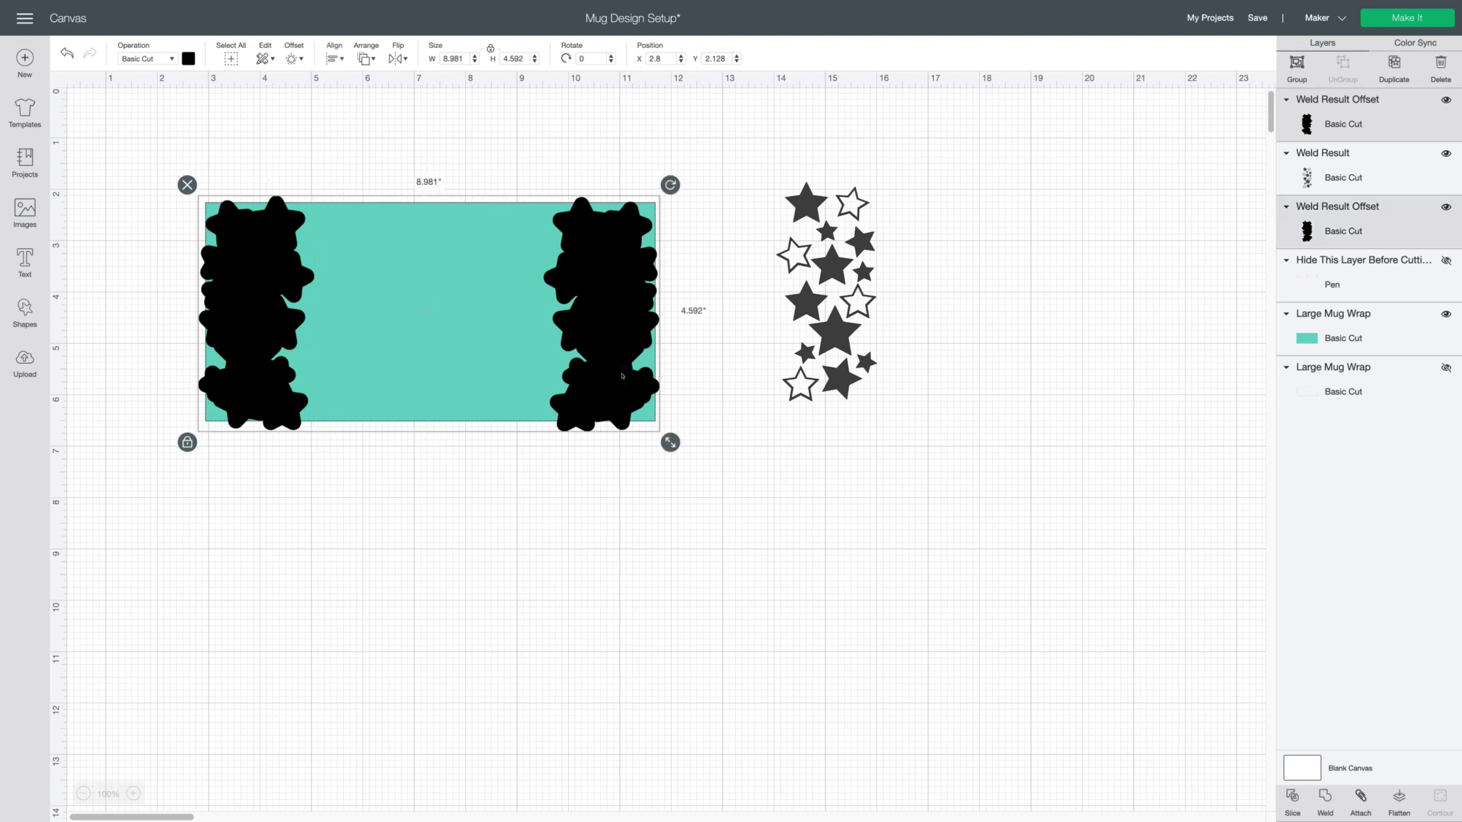
pyautogui.click(335, 59)
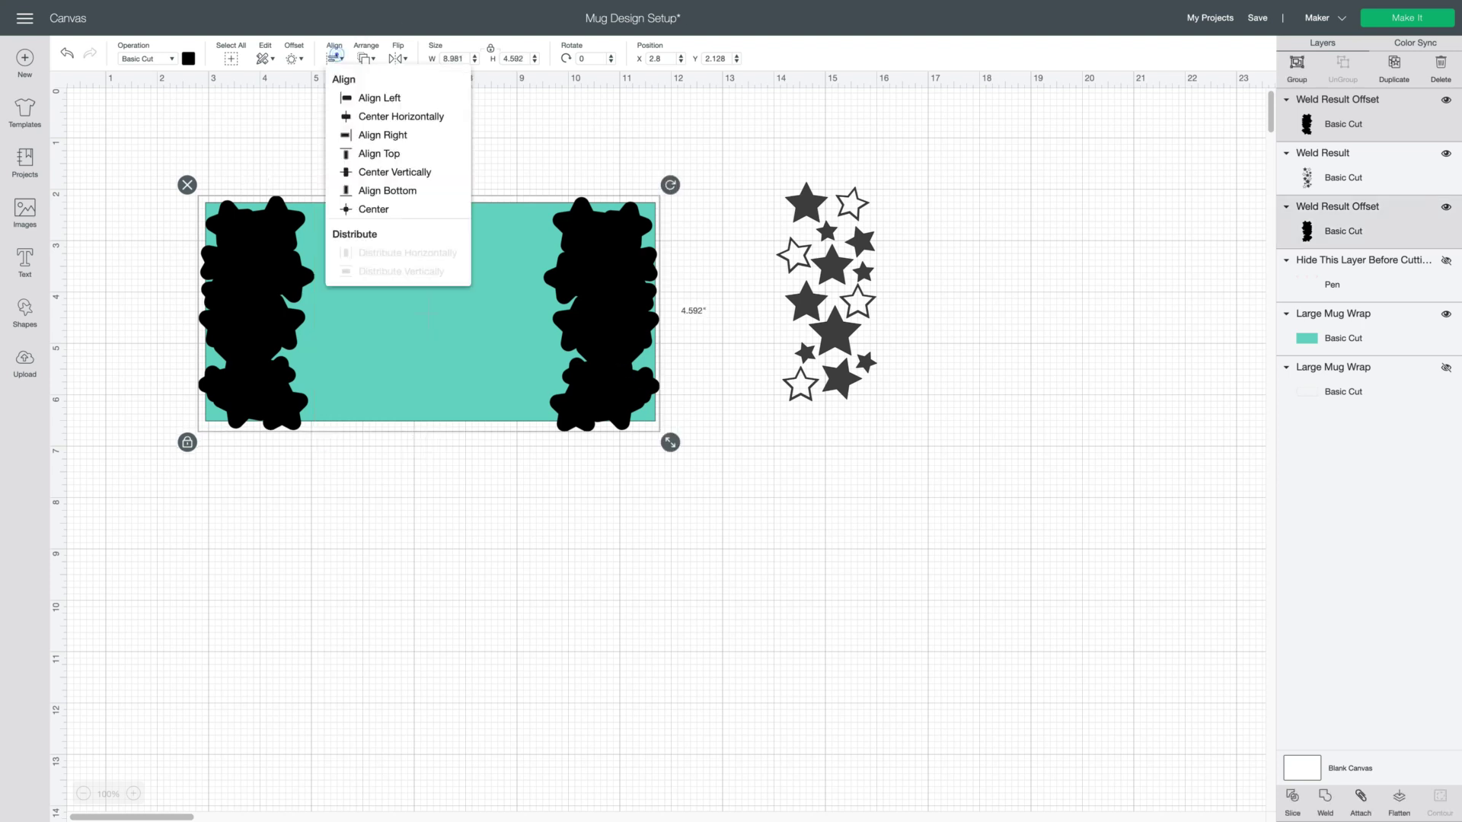
pyautogui.click(419, 151)
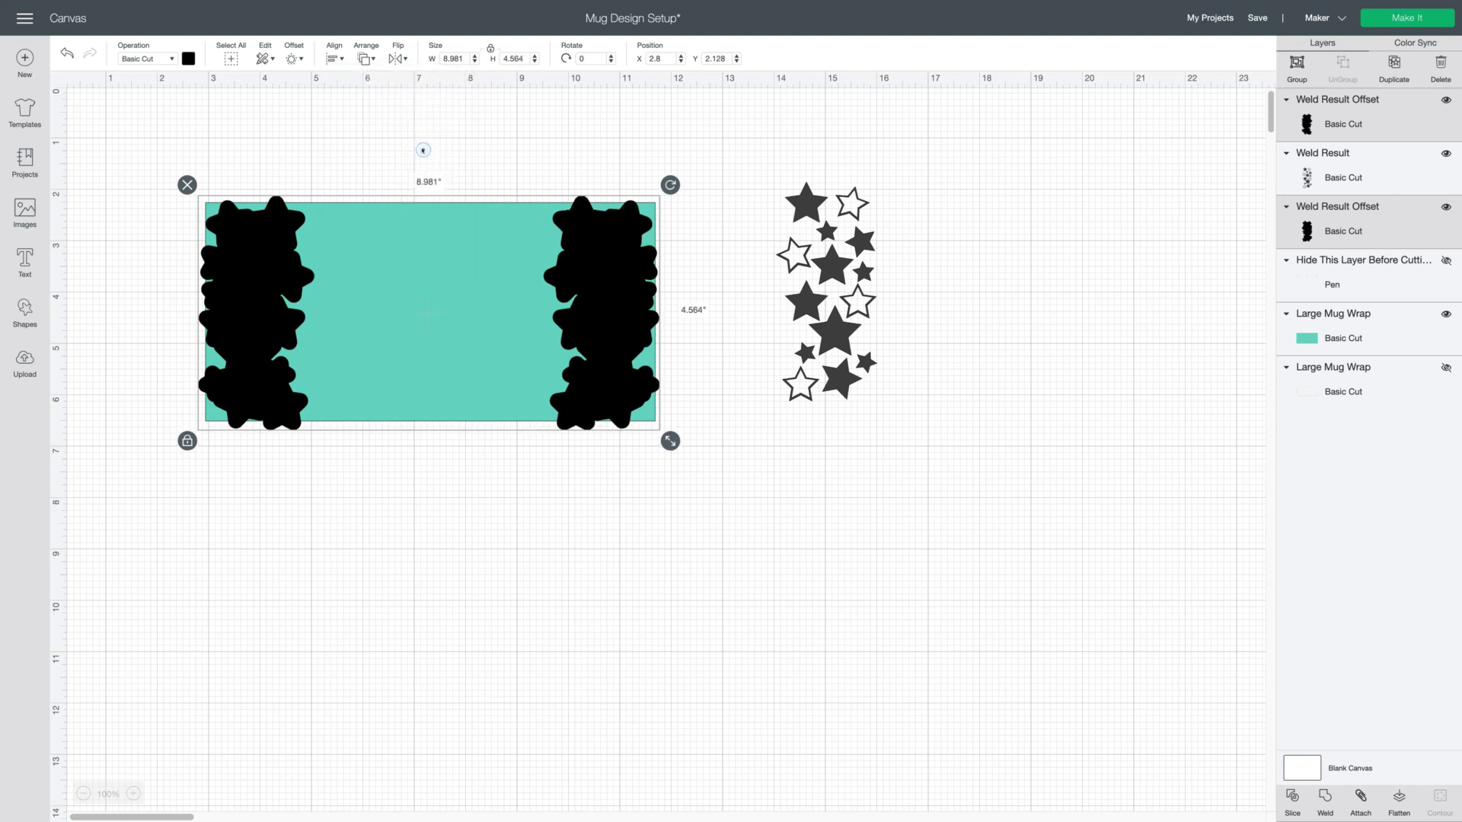
pyautogui.rightClick(602, 370)
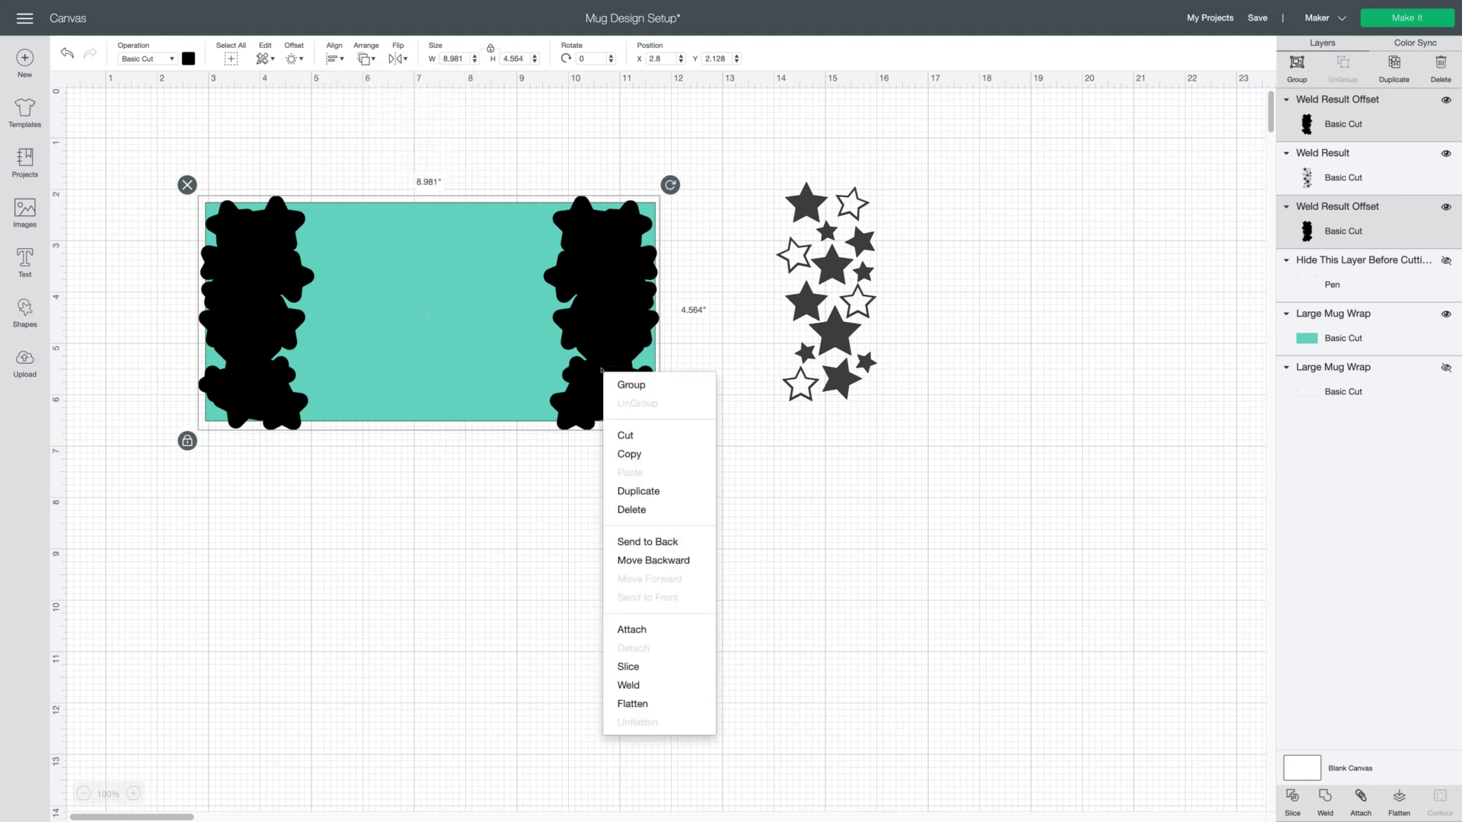
pyautogui.click(659, 684)
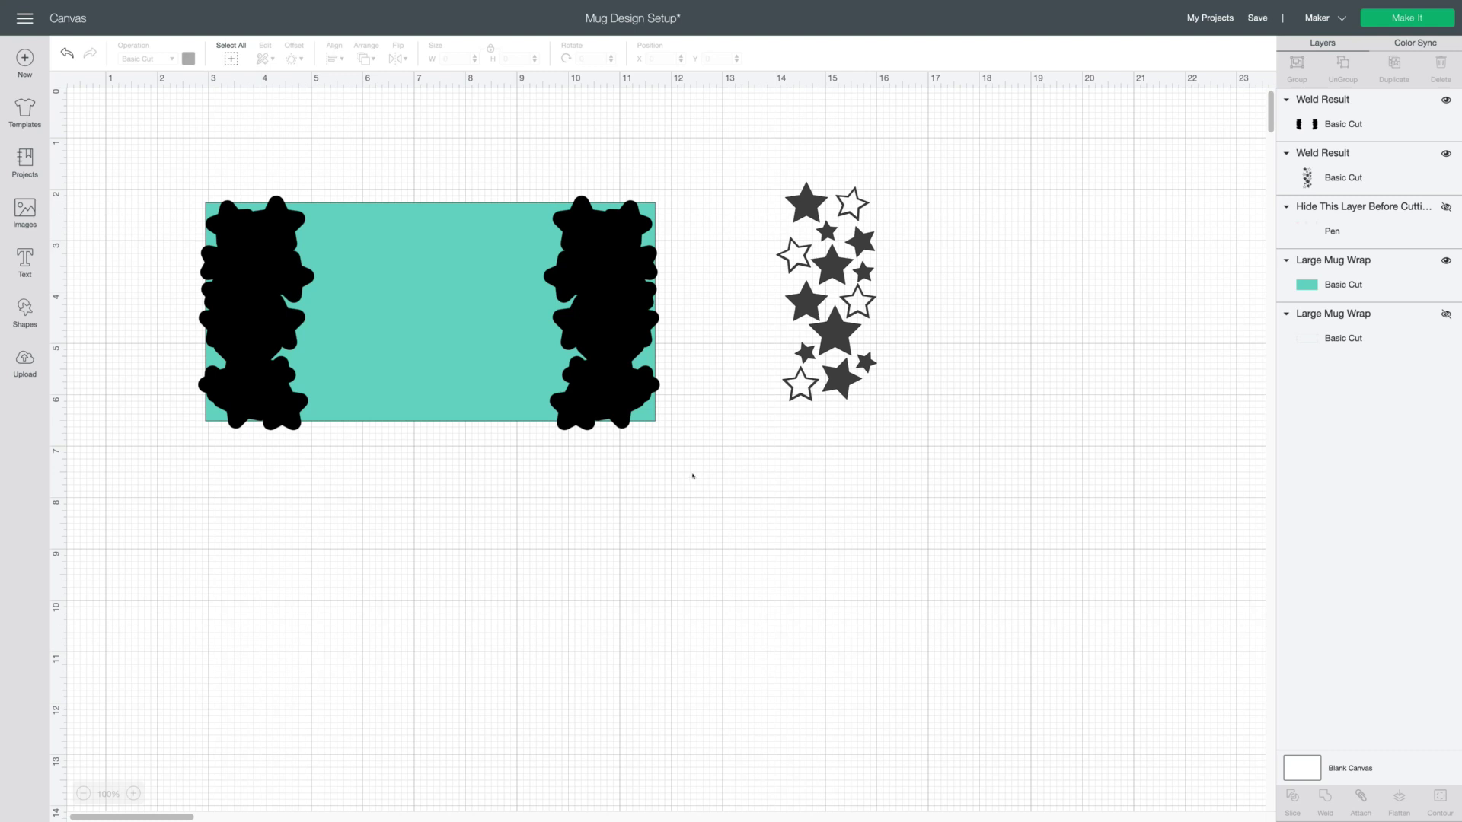
# Center the welded offset shape vertically with the teal wrap and slice the two
pyautogui.moveTo(152, 155); pyautogui.dragTo(678, 489)
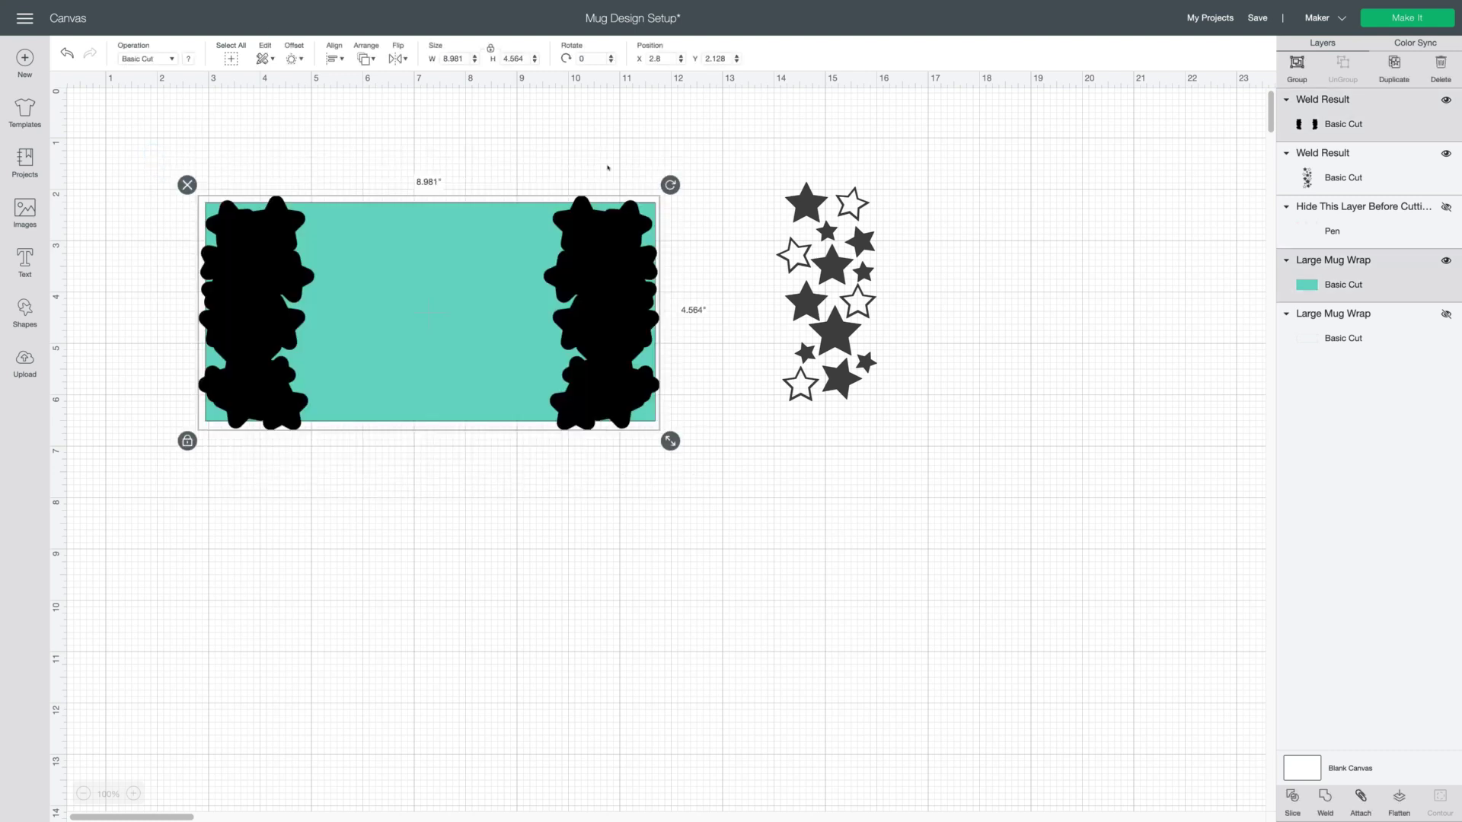
pyautogui.click(332, 60)
pyautogui.click(439, 171)
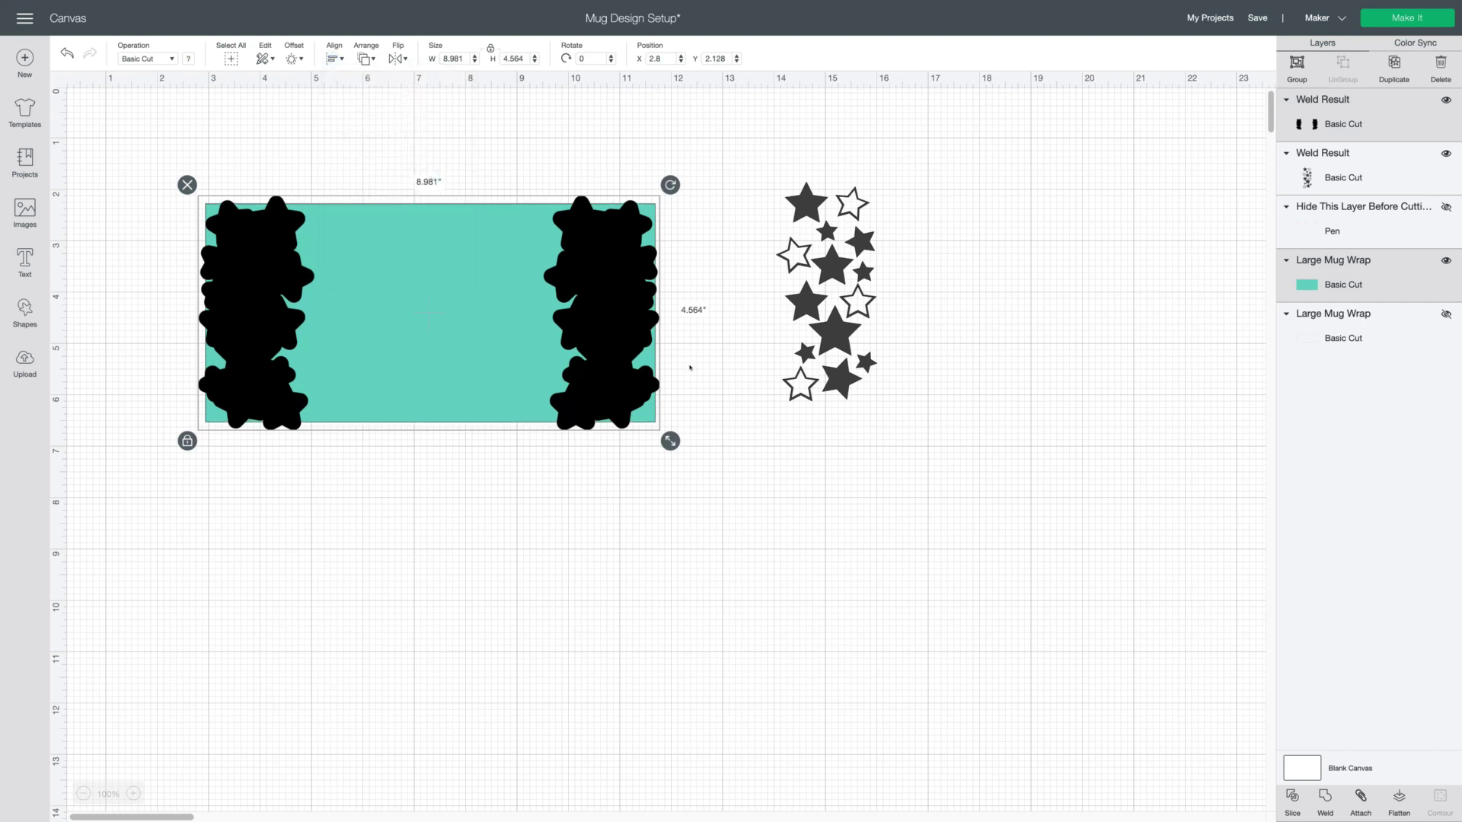
pyautogui.rightClick(398, 312)
pyautogui.click(424, 254)
pyautogui.rightClick(429, 258)
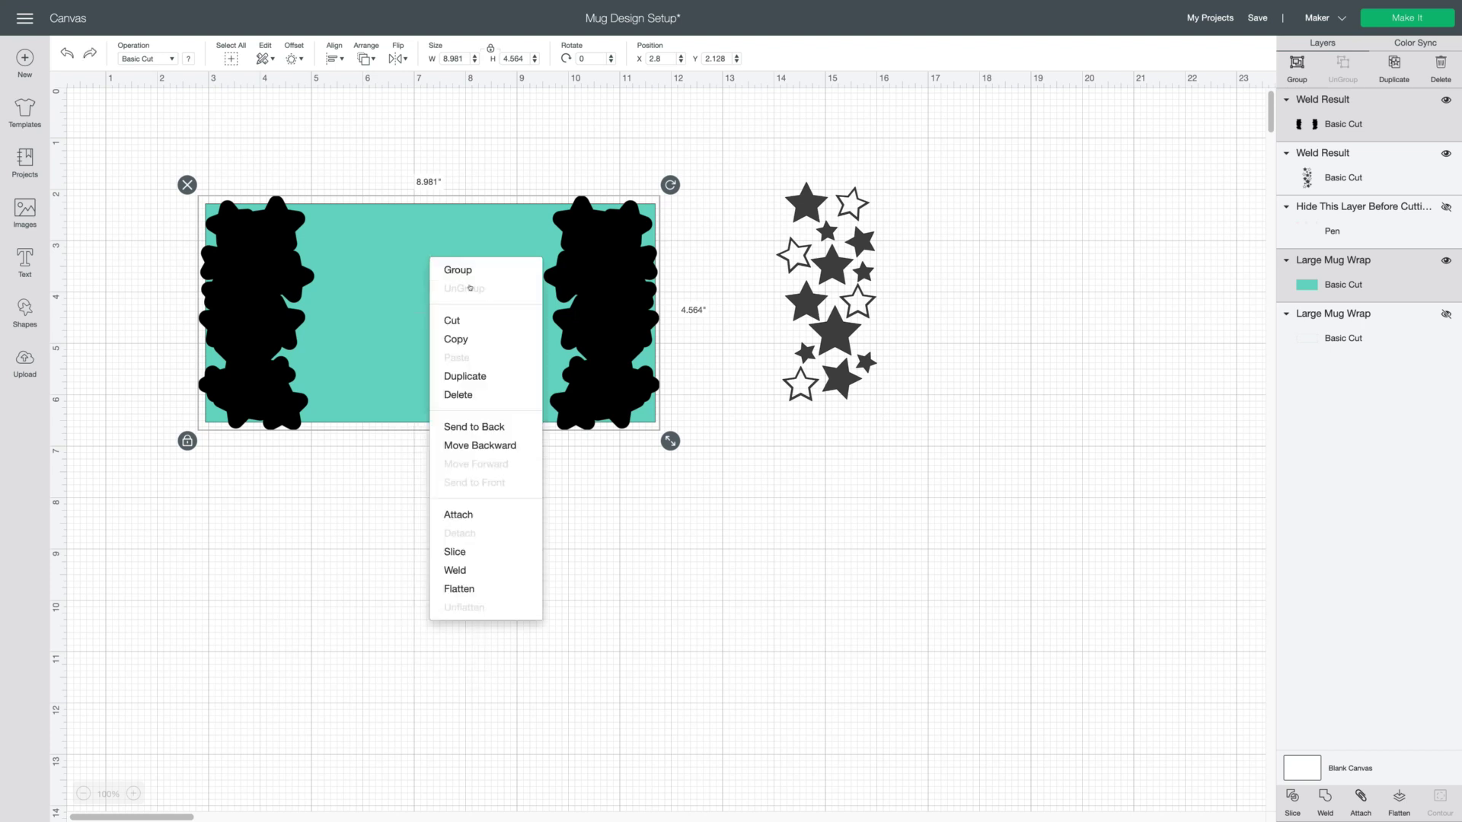
pyautogui.click(484, 556)
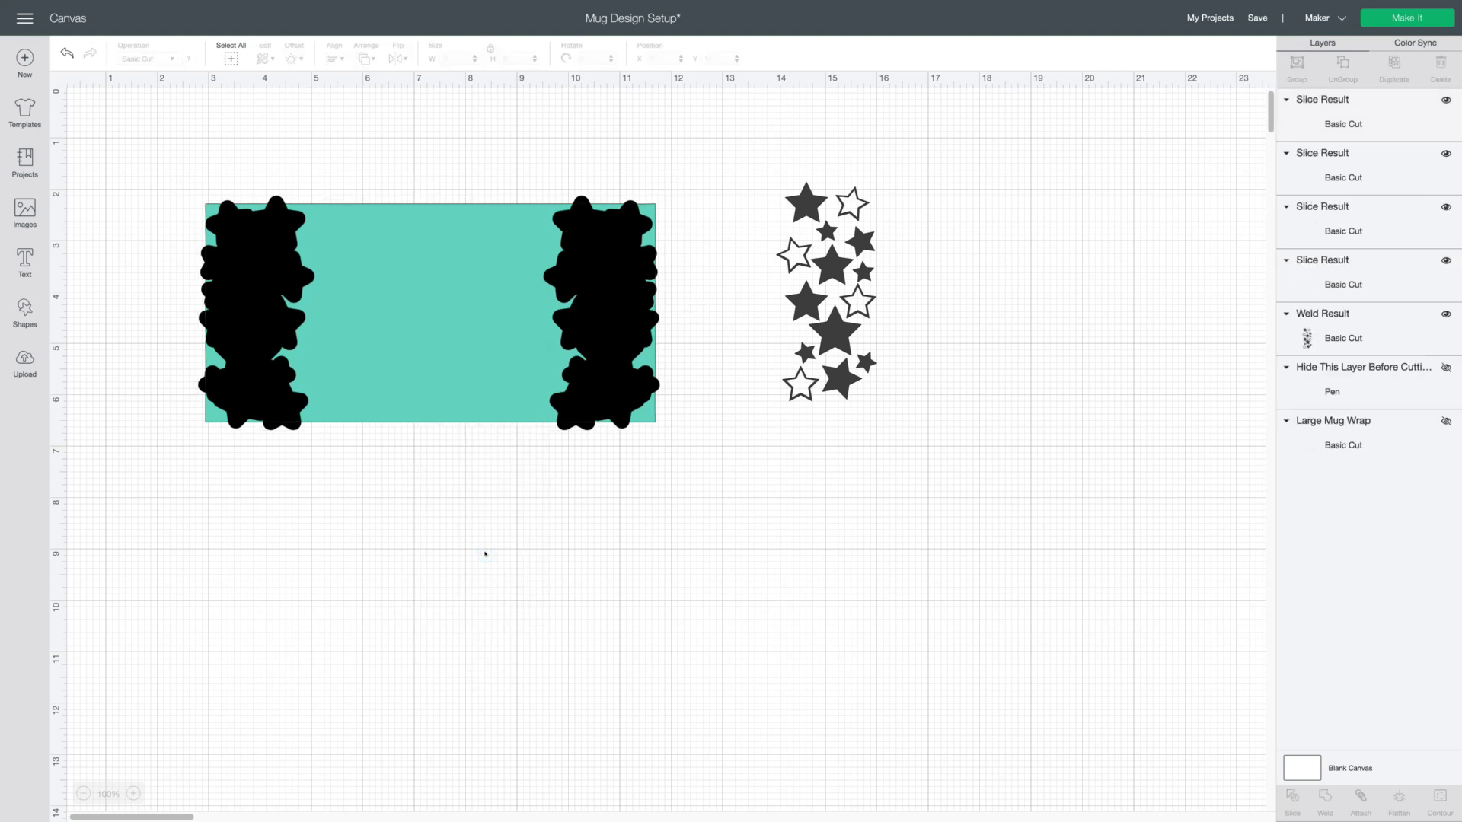
# Pull out and delete the black overhang fragments and the black offset pieces left by the slice
pyautogui.moveTo(202, 195); pyautogui.dragTo(489, 506)
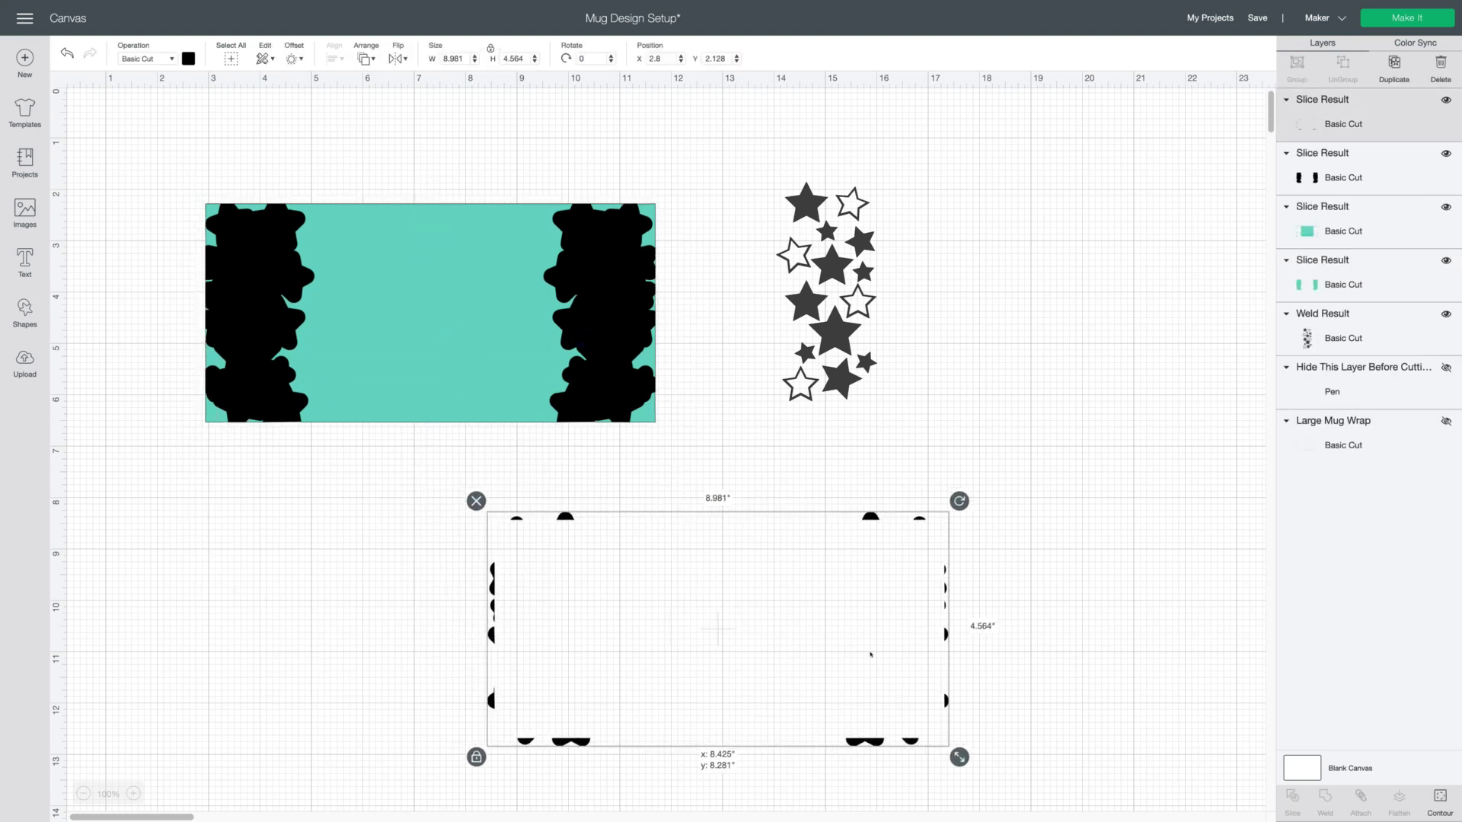
pyautogui.click(476, 500)
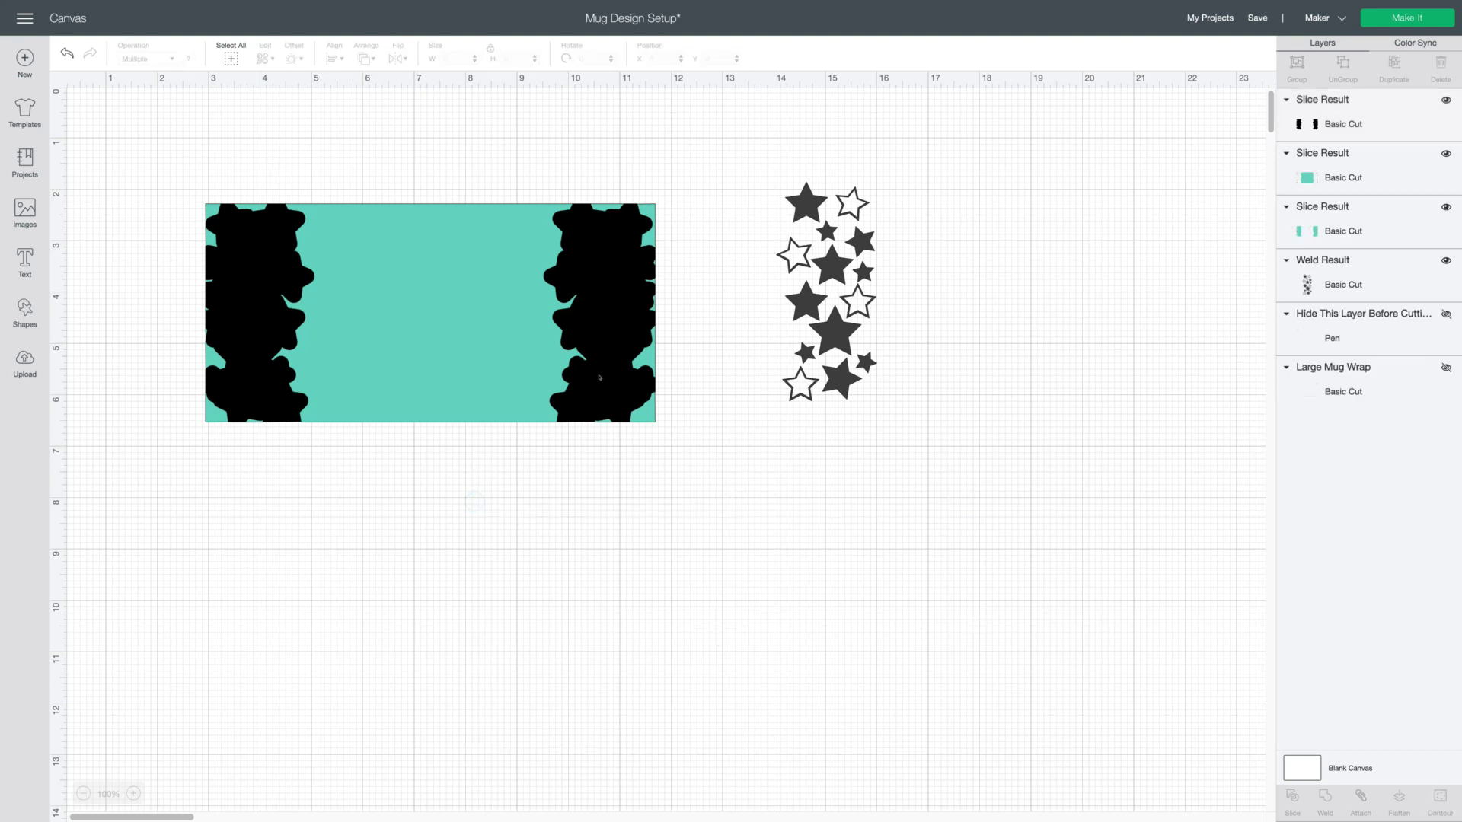
pyautogui.moveTo(599, 377); pyautogui.dragTo(738, 718)
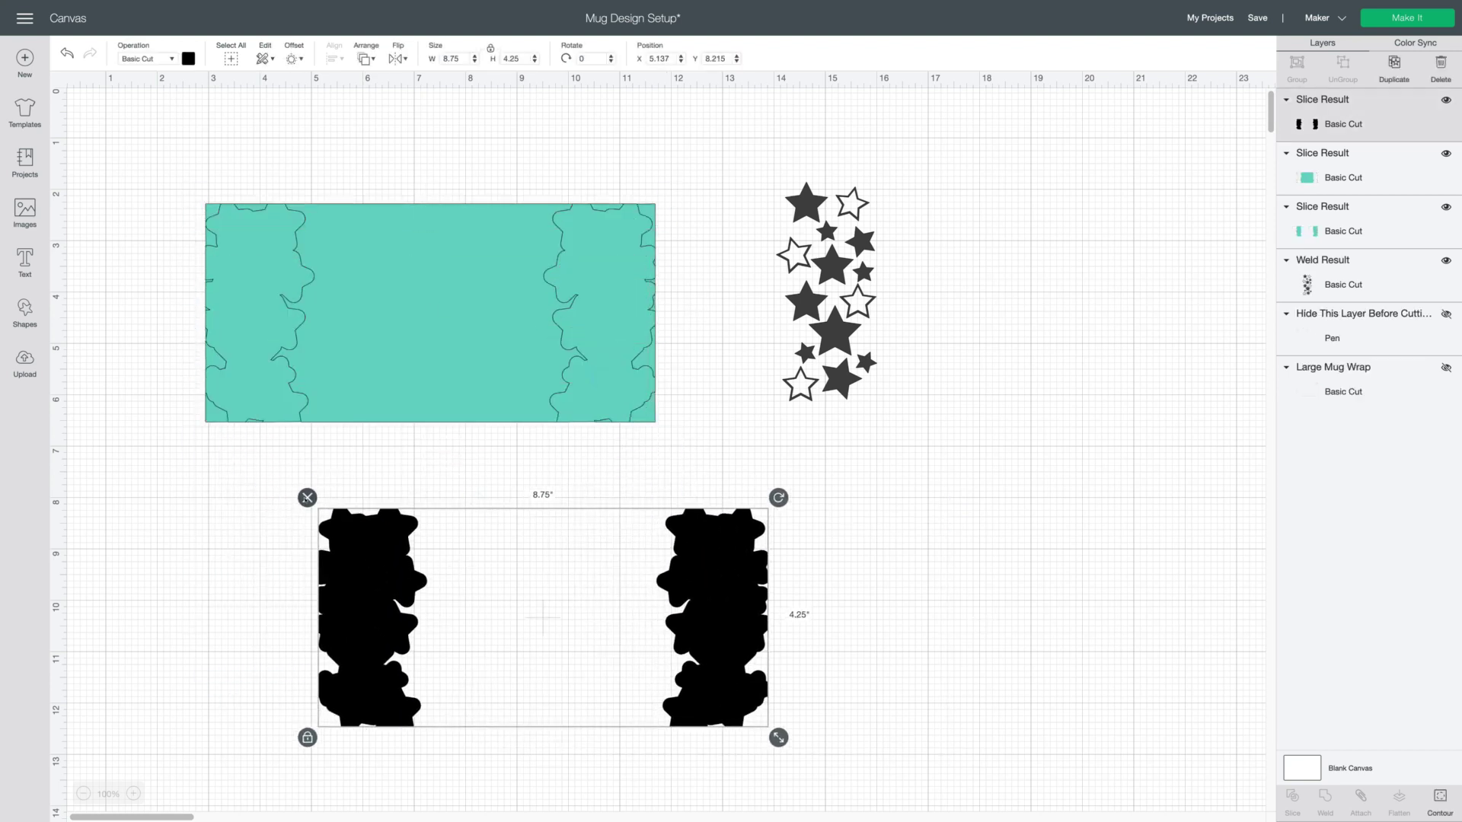
pyautogui.click(307, 498)
# Separate the cut teal wrap from the teal end pieces, delete those pieces, and move the wrap to about X 2.6, Y 1.8 in
pyautogui.moveTo(378, 375); pyautogui.dragTo(678, 700)
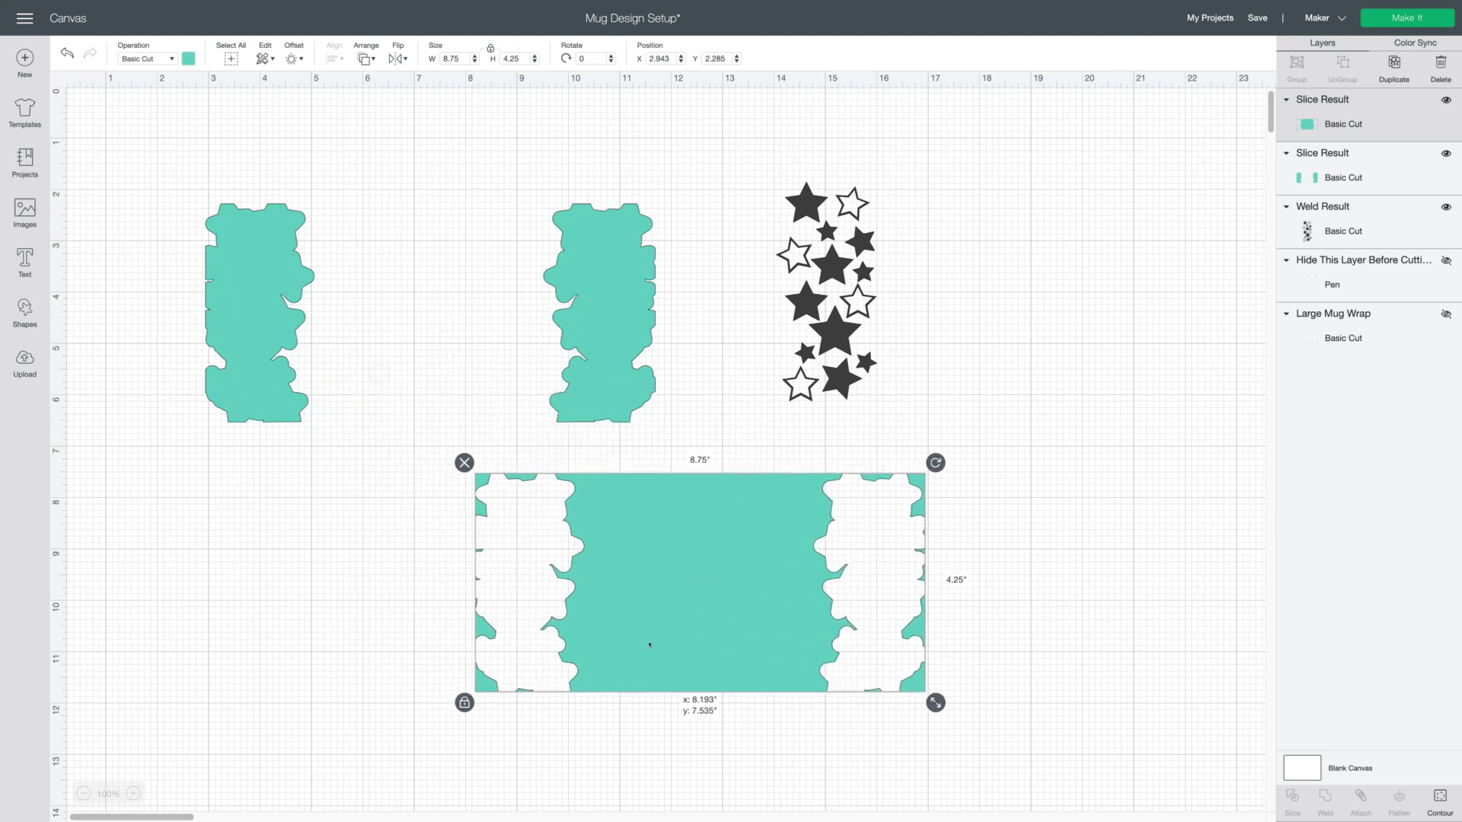
pyautogui.click(602, 361)
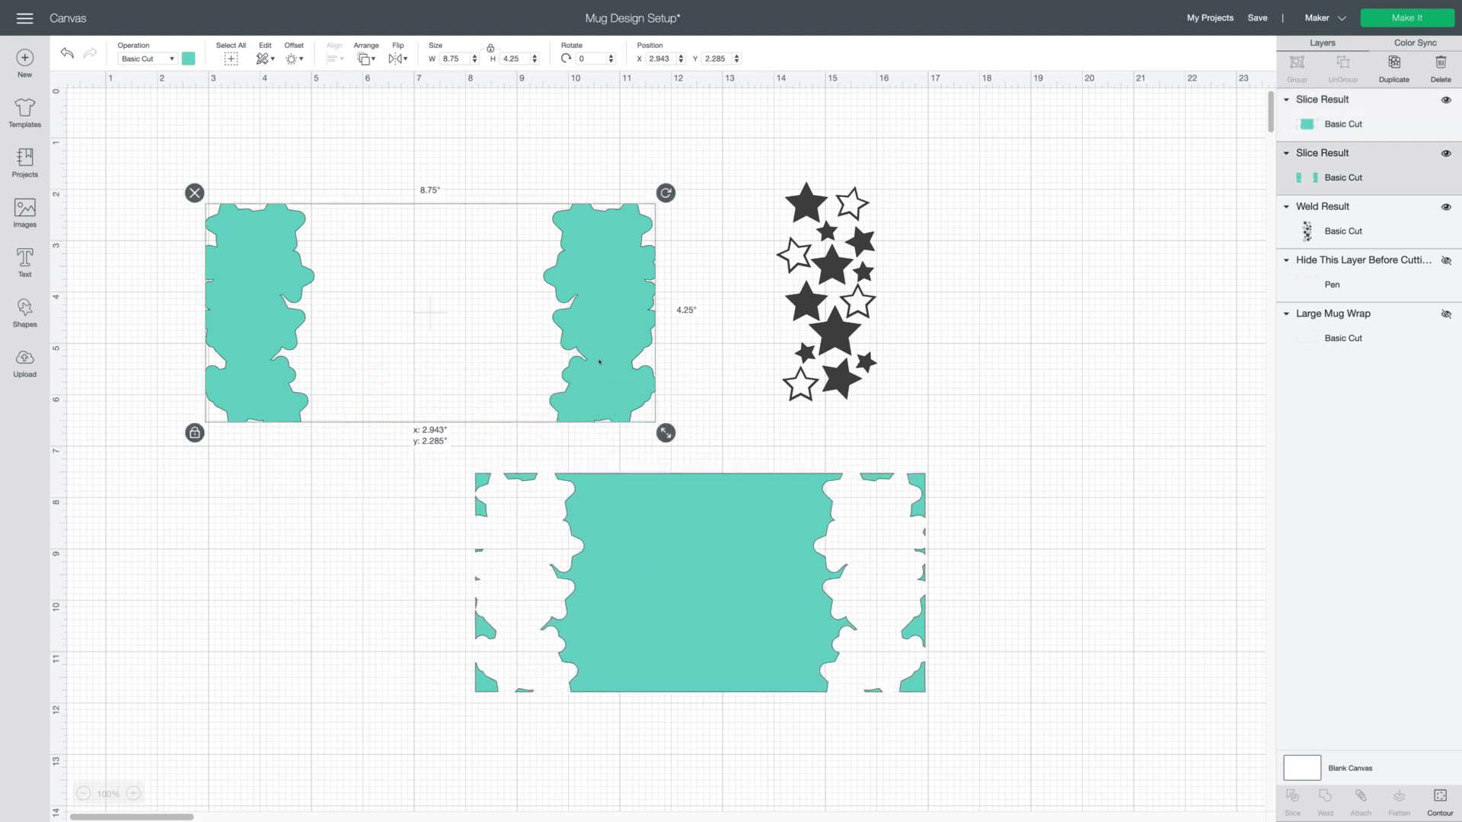
pyautogui.click(193, 193)
pyautogui.moveTo(702, 636); pyautogui.dragTo(437, 339)
pyautogui.click(437, 470)
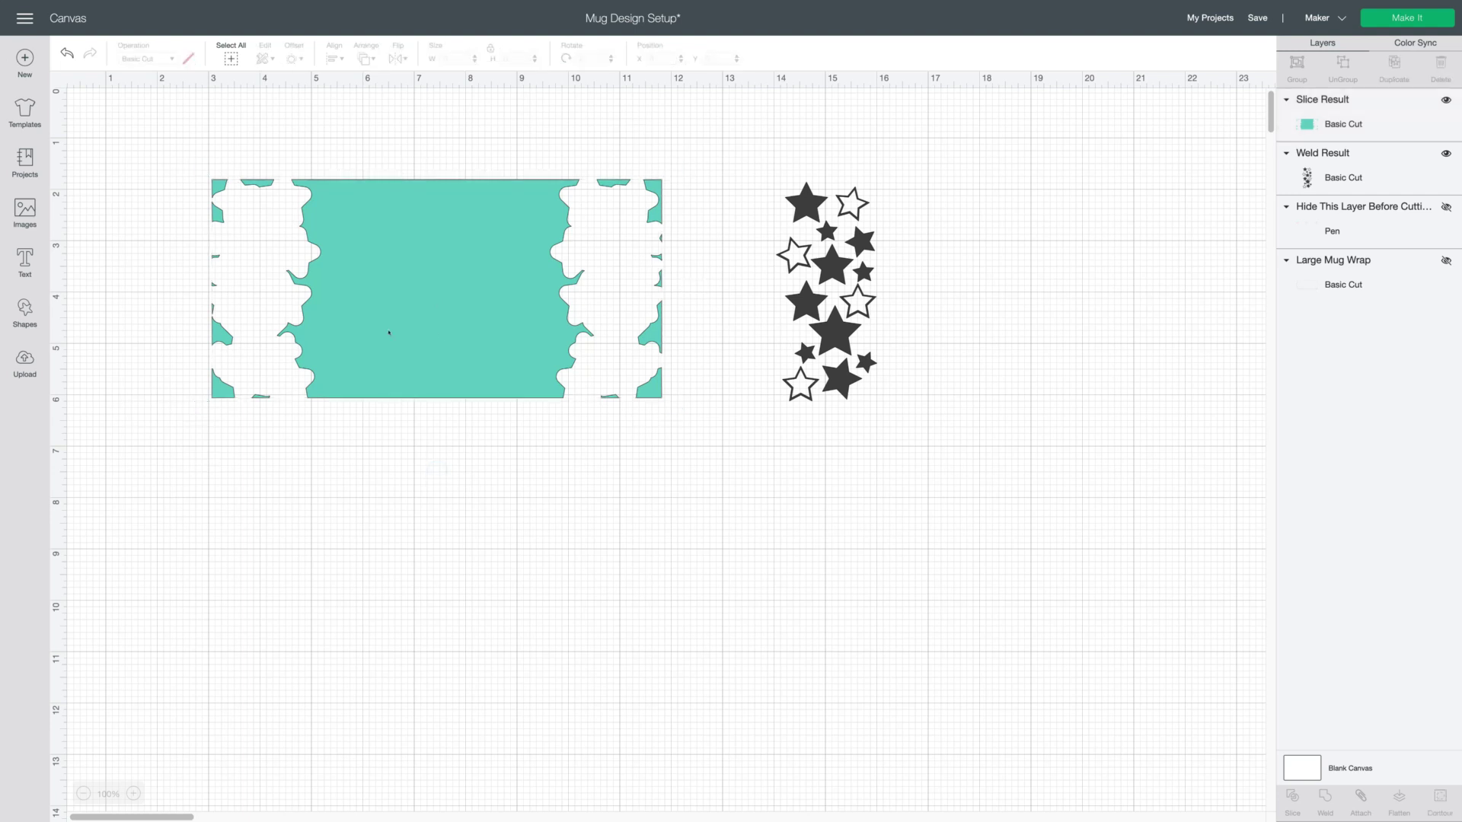
pyautogui.moveTo(388, 333); pyautogui.dragTo(366, 334)
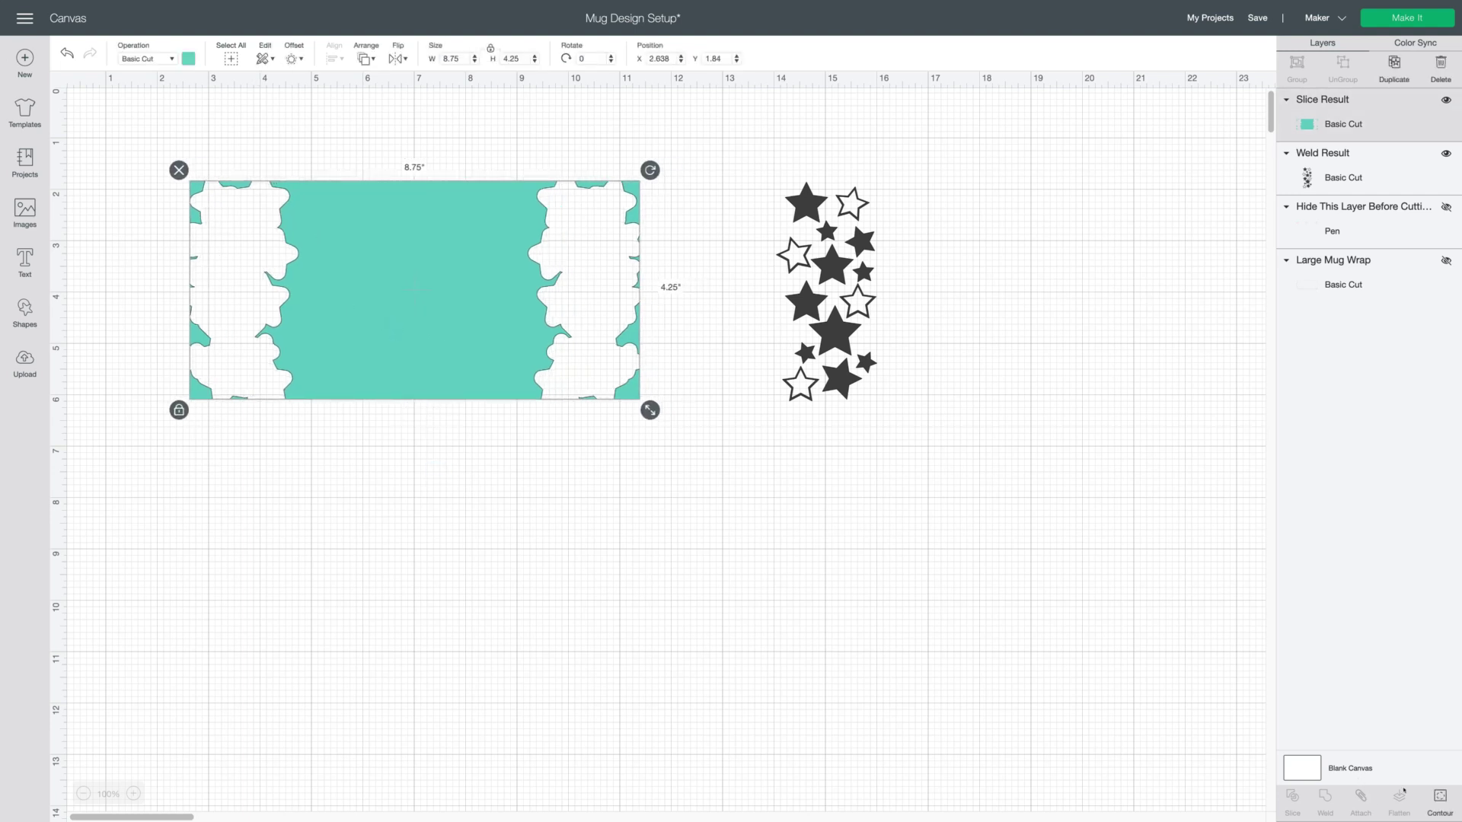
# Hide all contours of the teal wrap so that only its large central piece is kept
pyautogui.click(1439, 796)
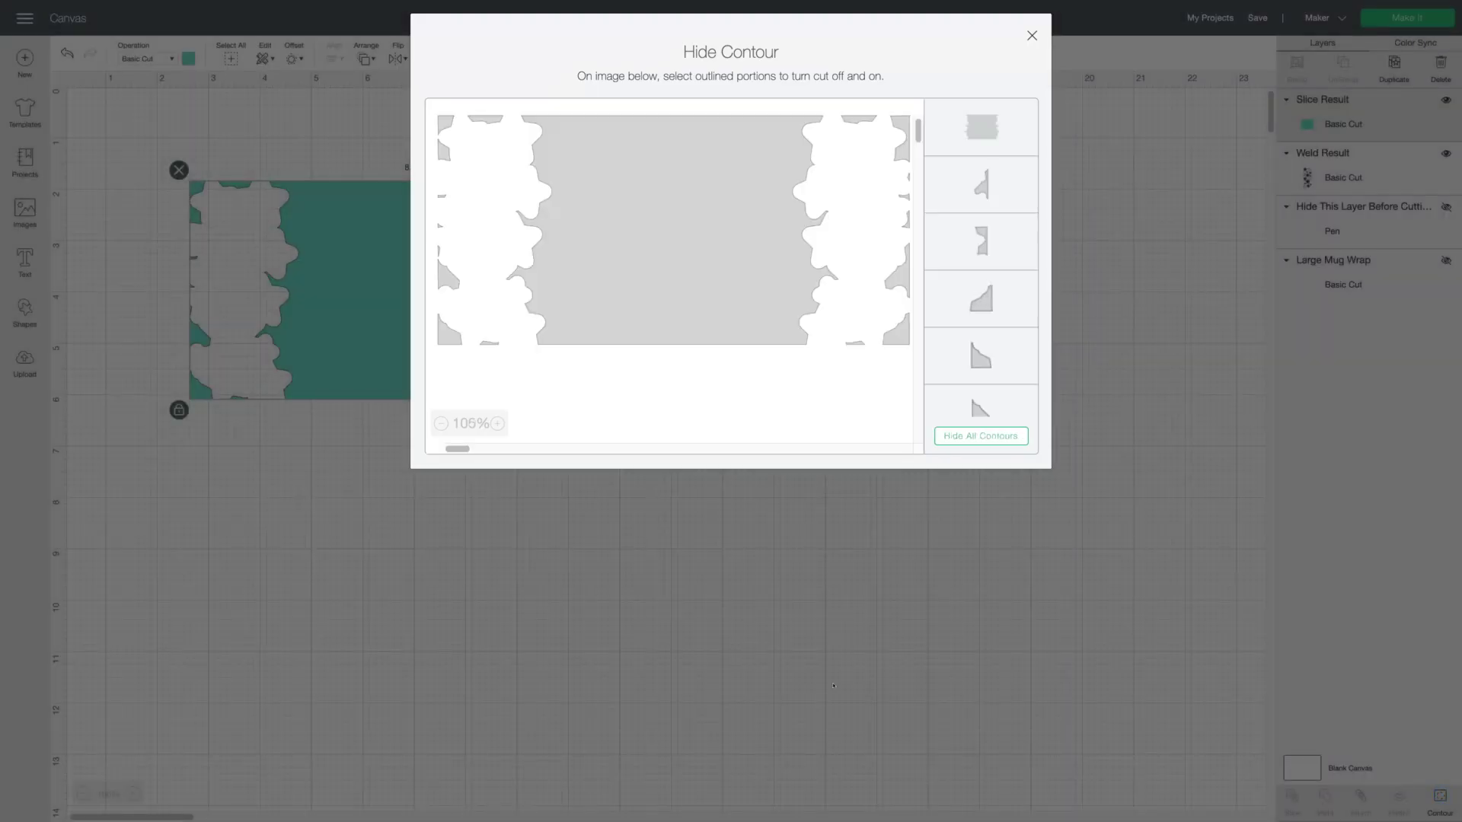
pyautogui.click(997, 434)
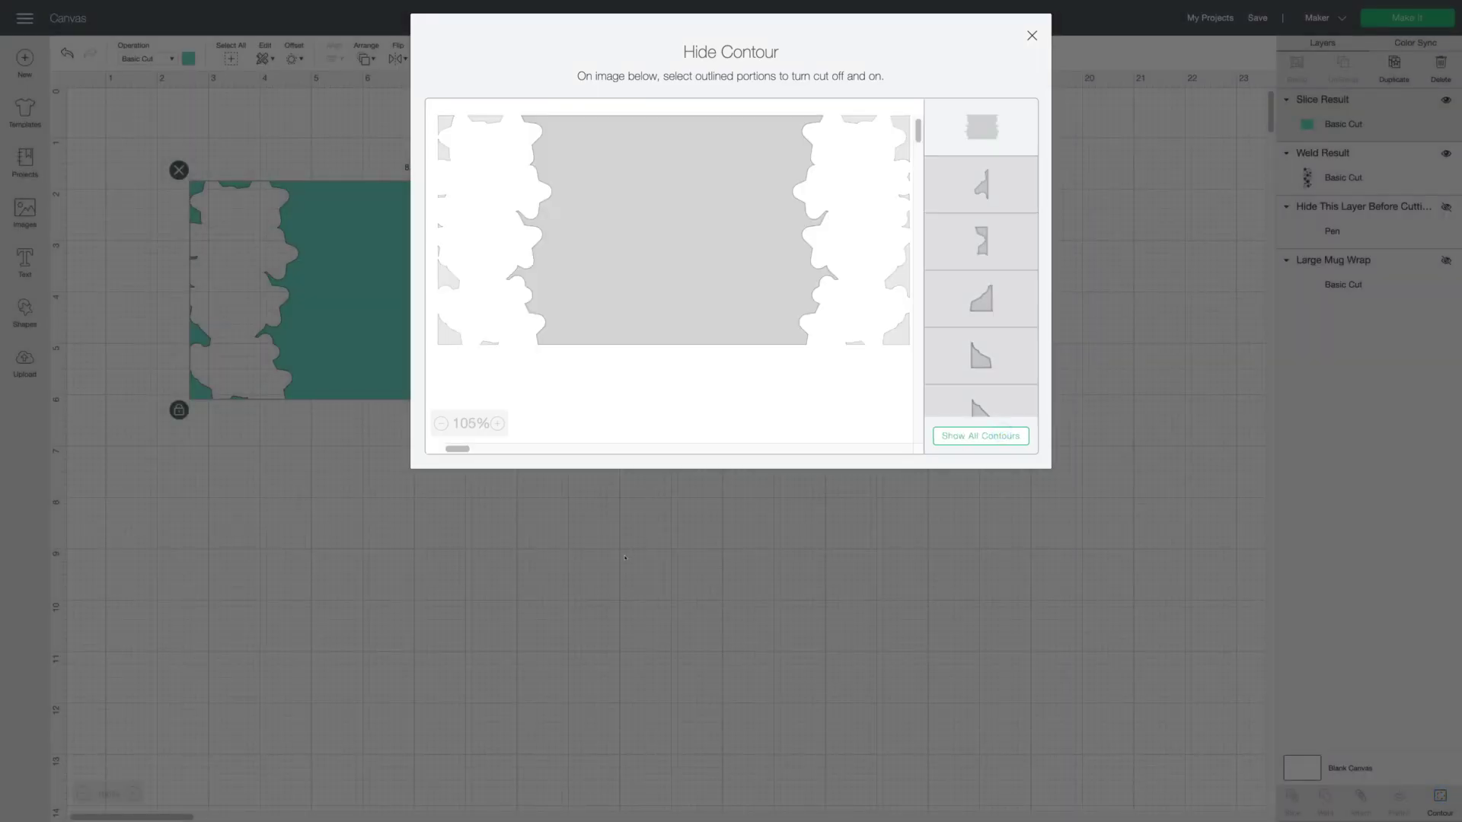
pyautogui.click(625, 558)
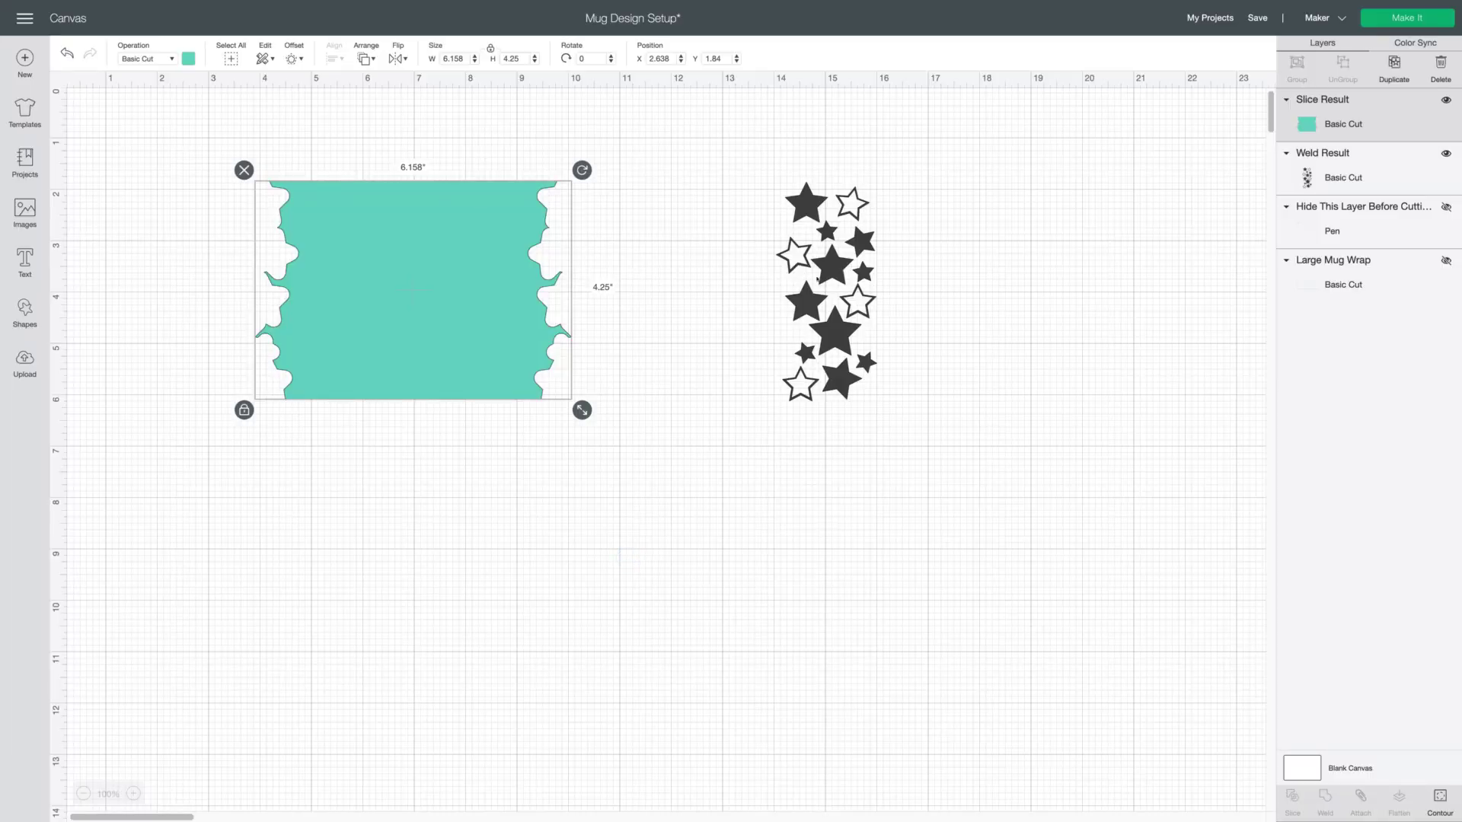
# Fit the star cluster into the teal wrap's right-hand cutout edge and a horizontally flipped duplicate into the left-hand cutout edge
pyautogui.moveTo(826, 335); pyautogui.dragTo(580, 331)
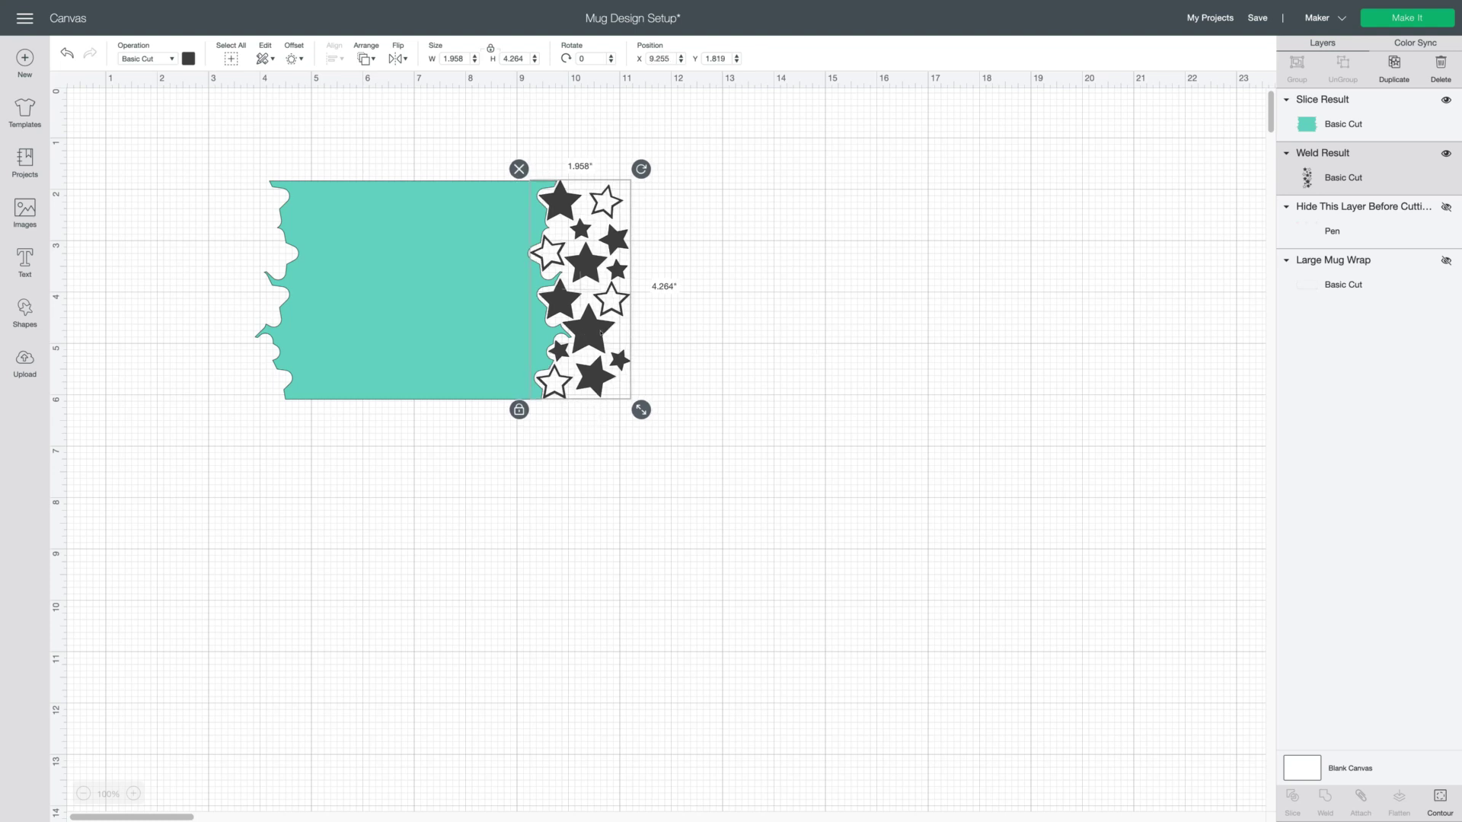
pyautogui.rightClick(601, 332)
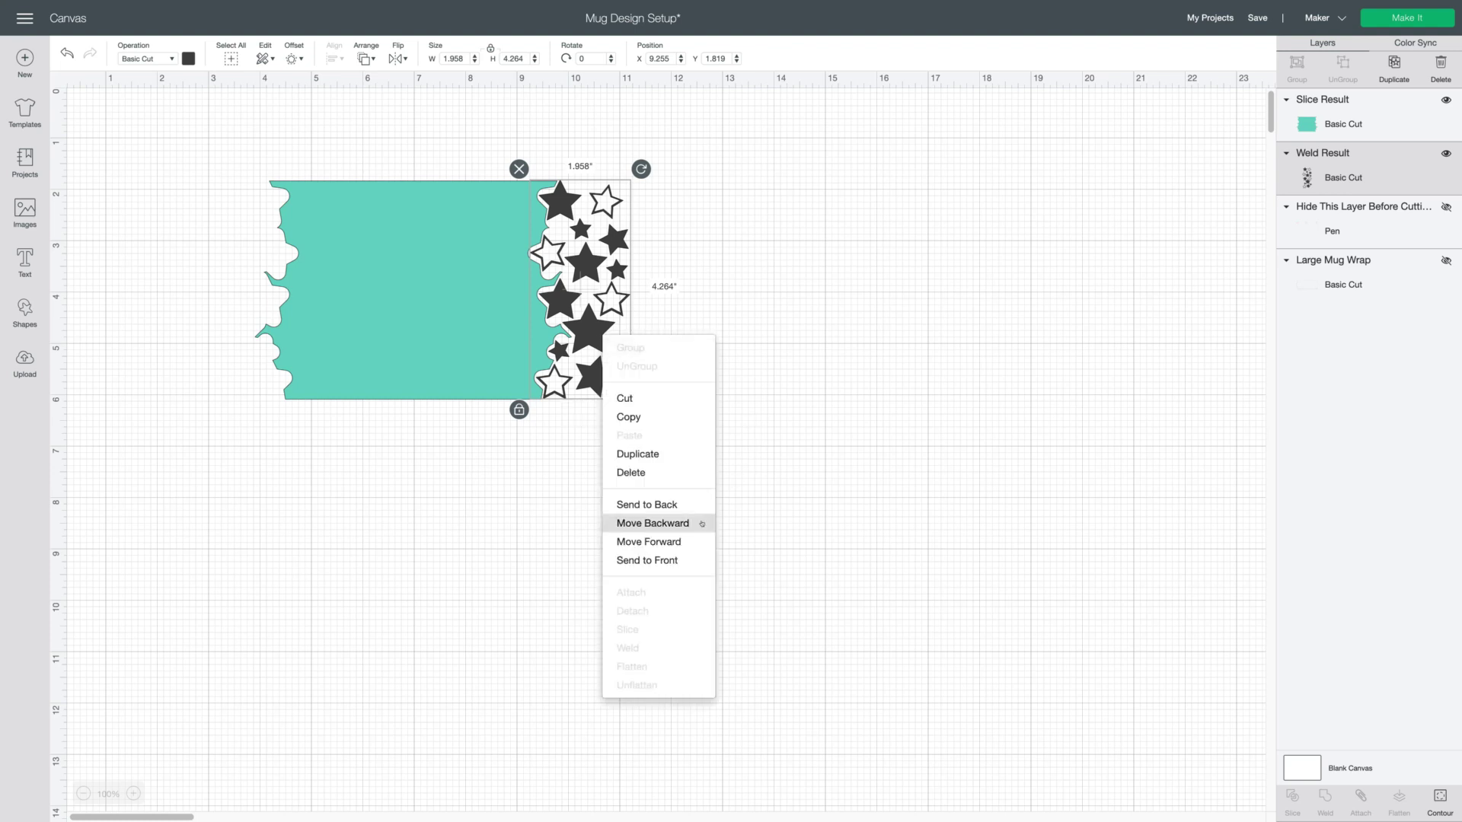
pyautogui.click(637, 454)
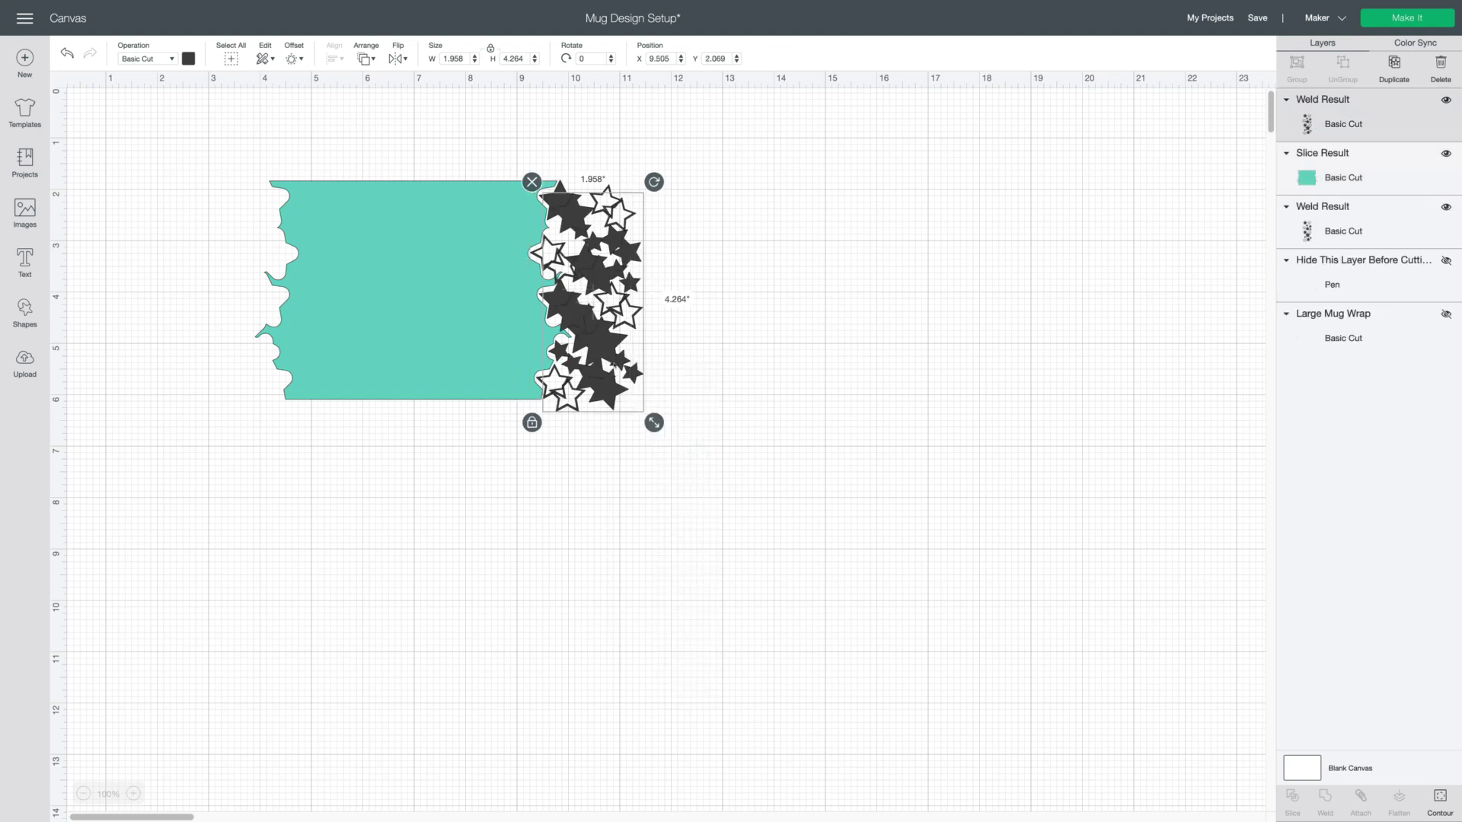
pyautogui.moveTo(531, 338); pyautogui.dragTo(316, 388)
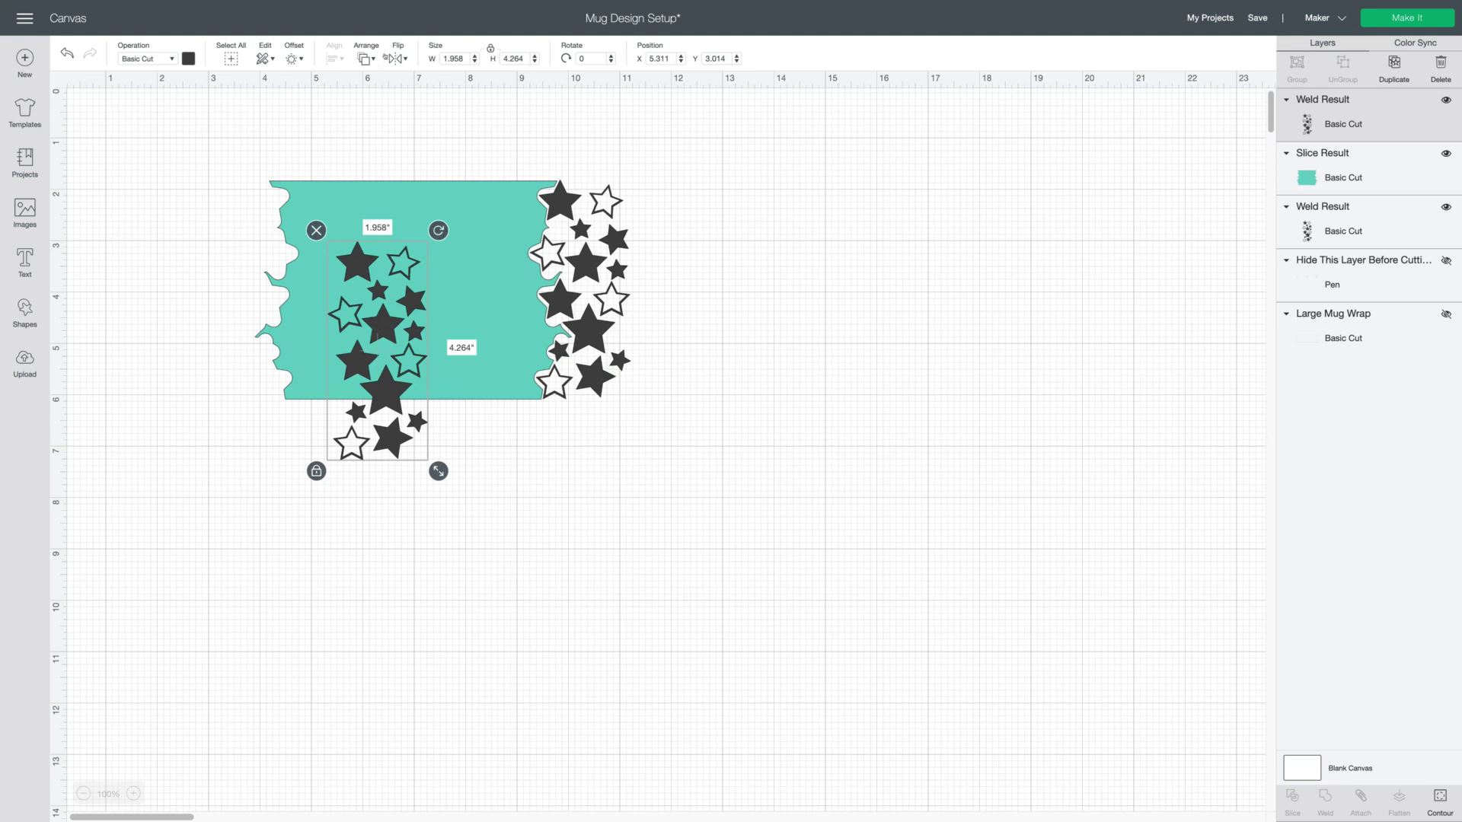
pyautogui.click(398, 59)
pyautogui.click(415, 78)
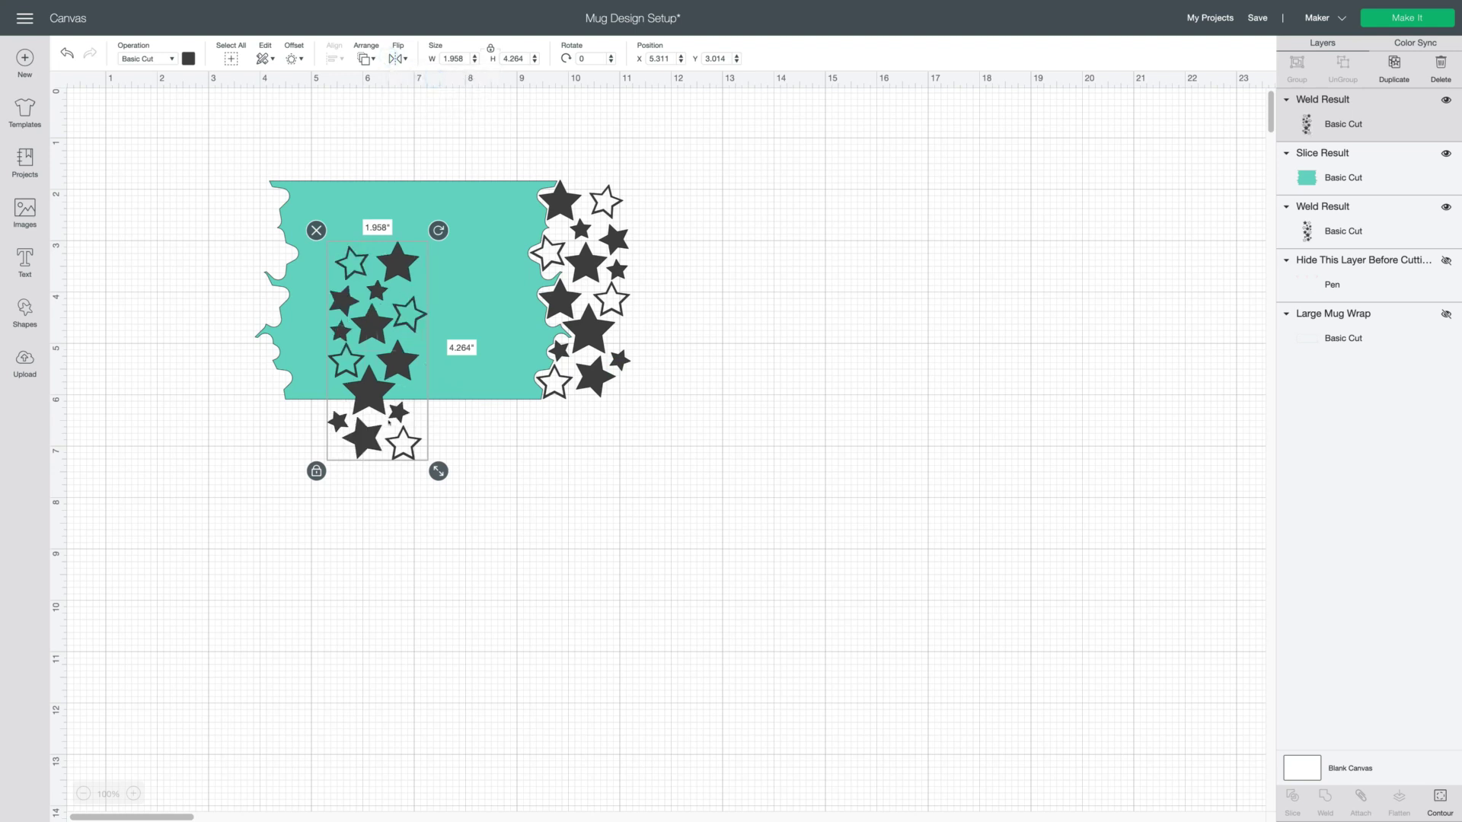
pyautogui.moveTo(389, 423); pyautogui.dragTo(257, 363)
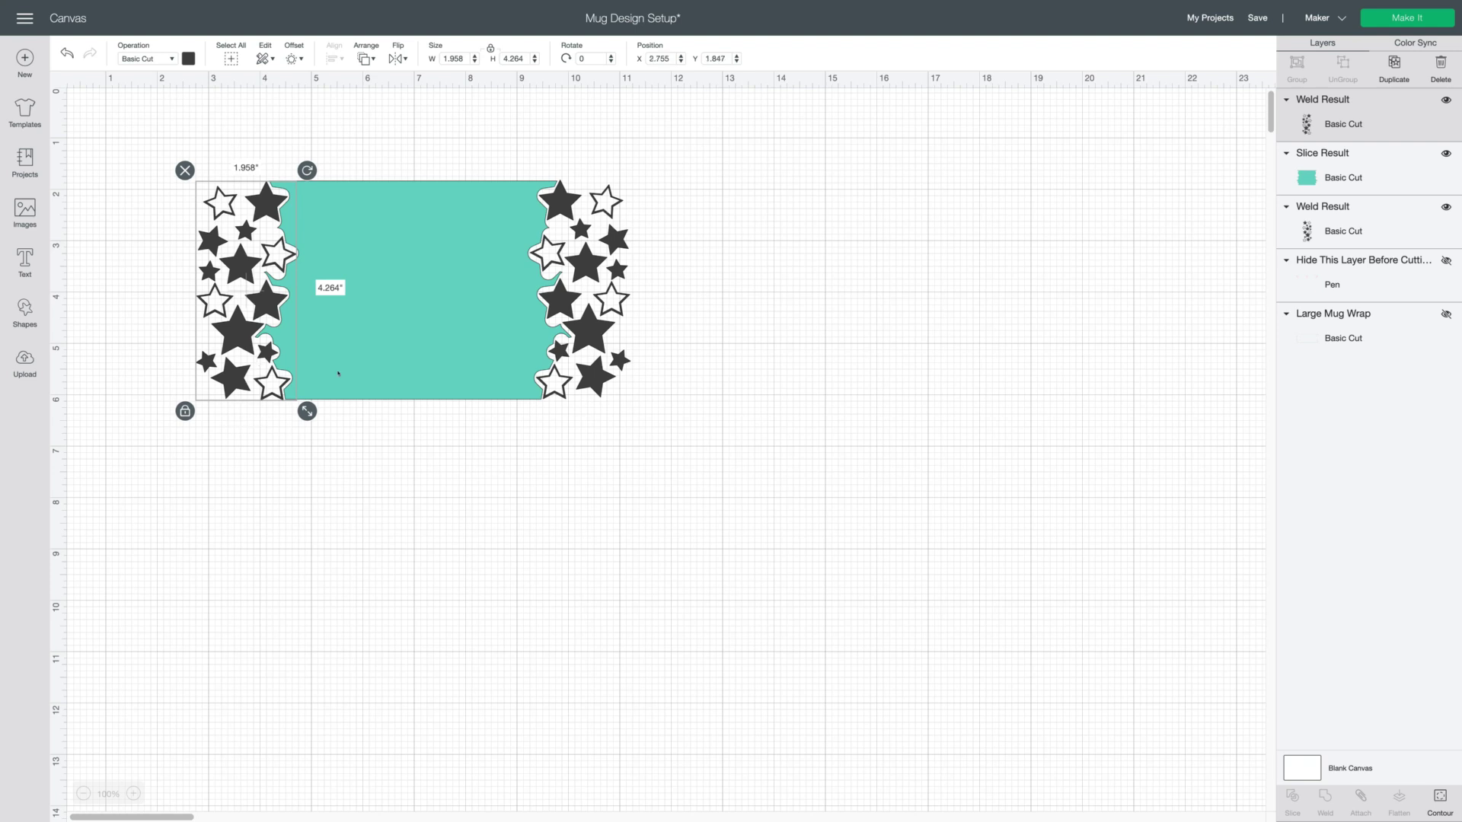
# Align the tops of the two star clusters and the teal wrap
pyautogui.click(805, 434)
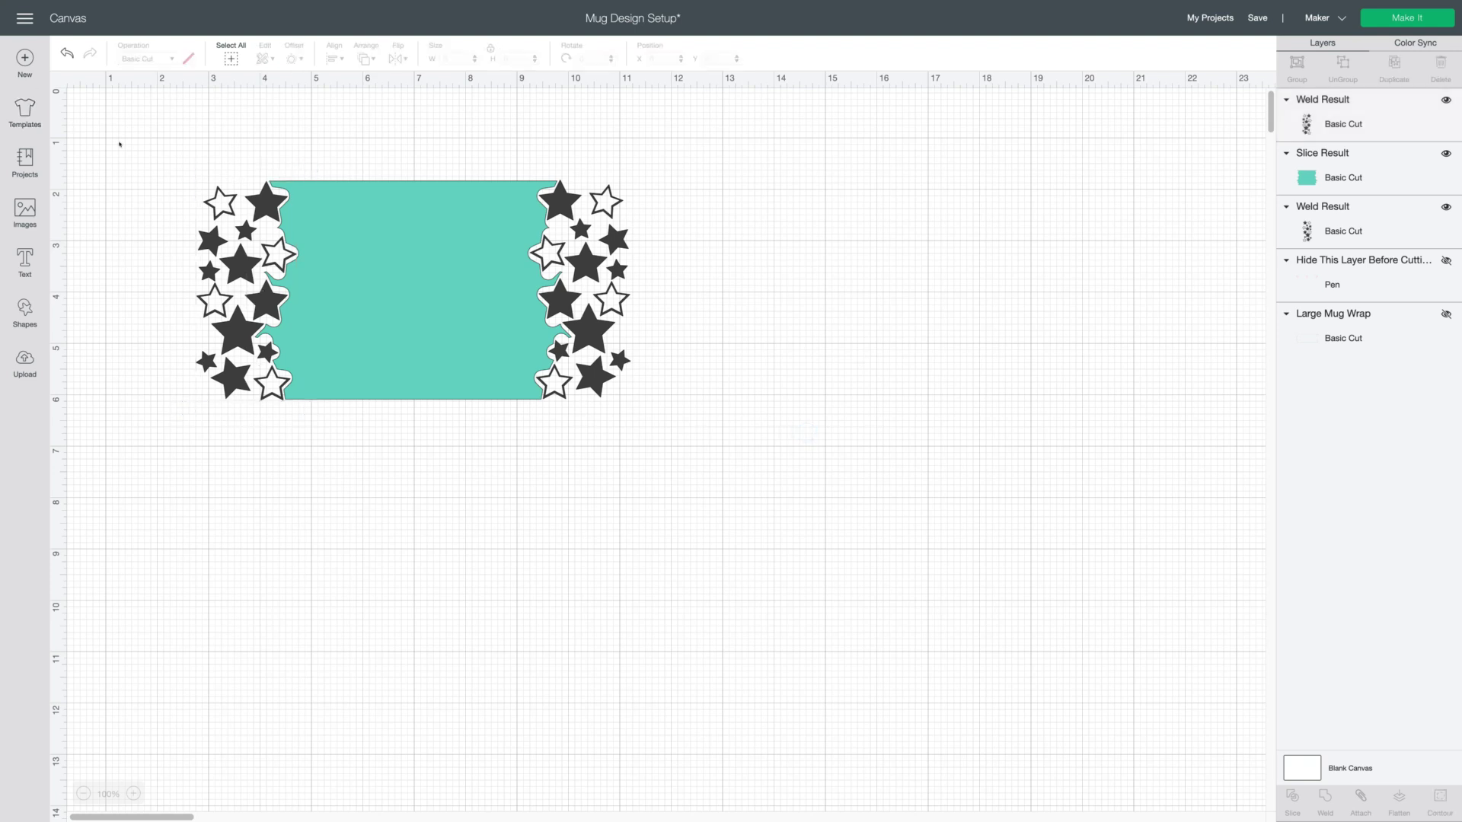
pyautogui.moveTo(119, 143); pyautogui.dragTo(737, 473)
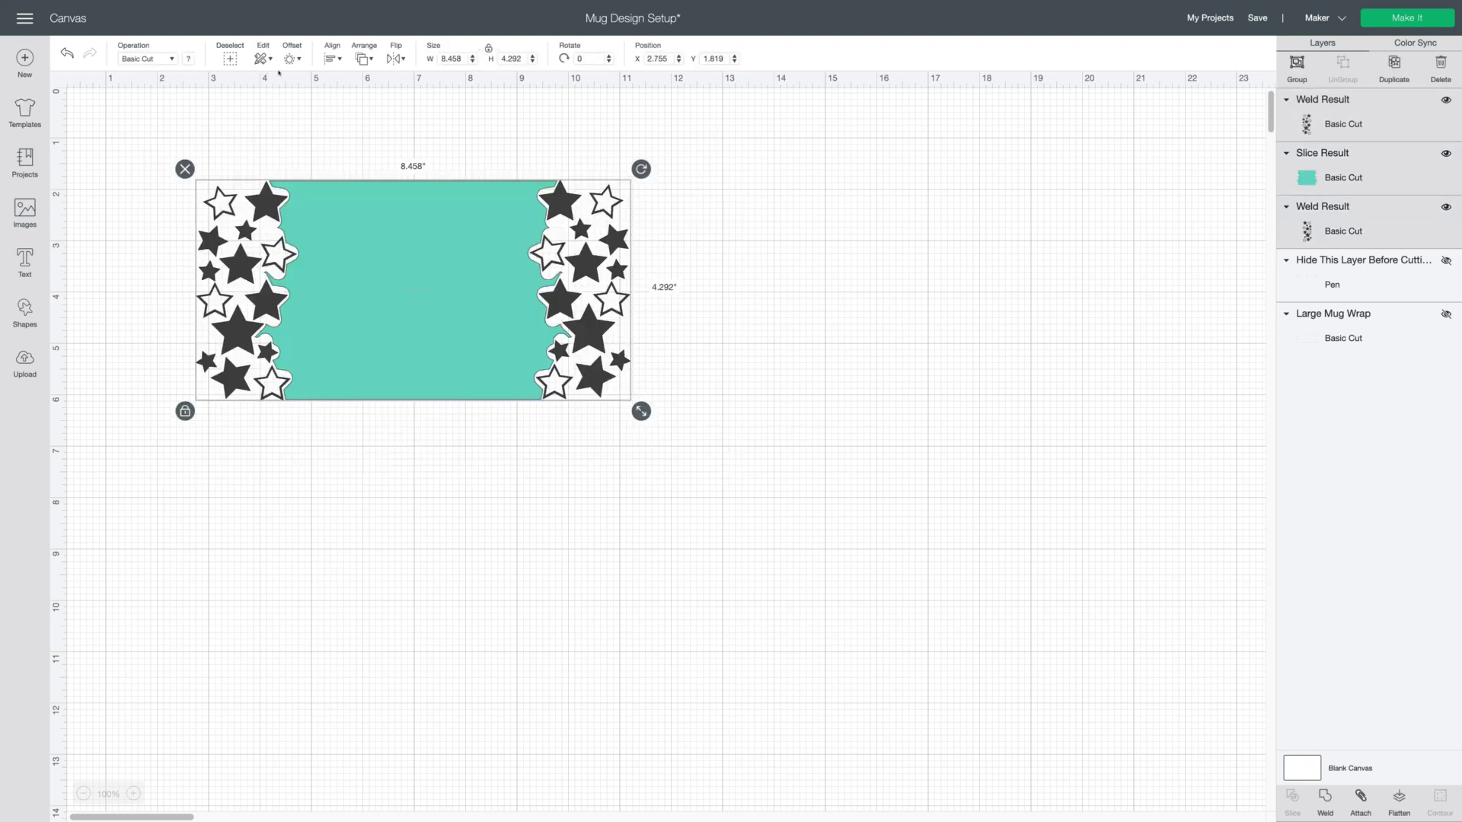
pyautogui.click(332, 58)
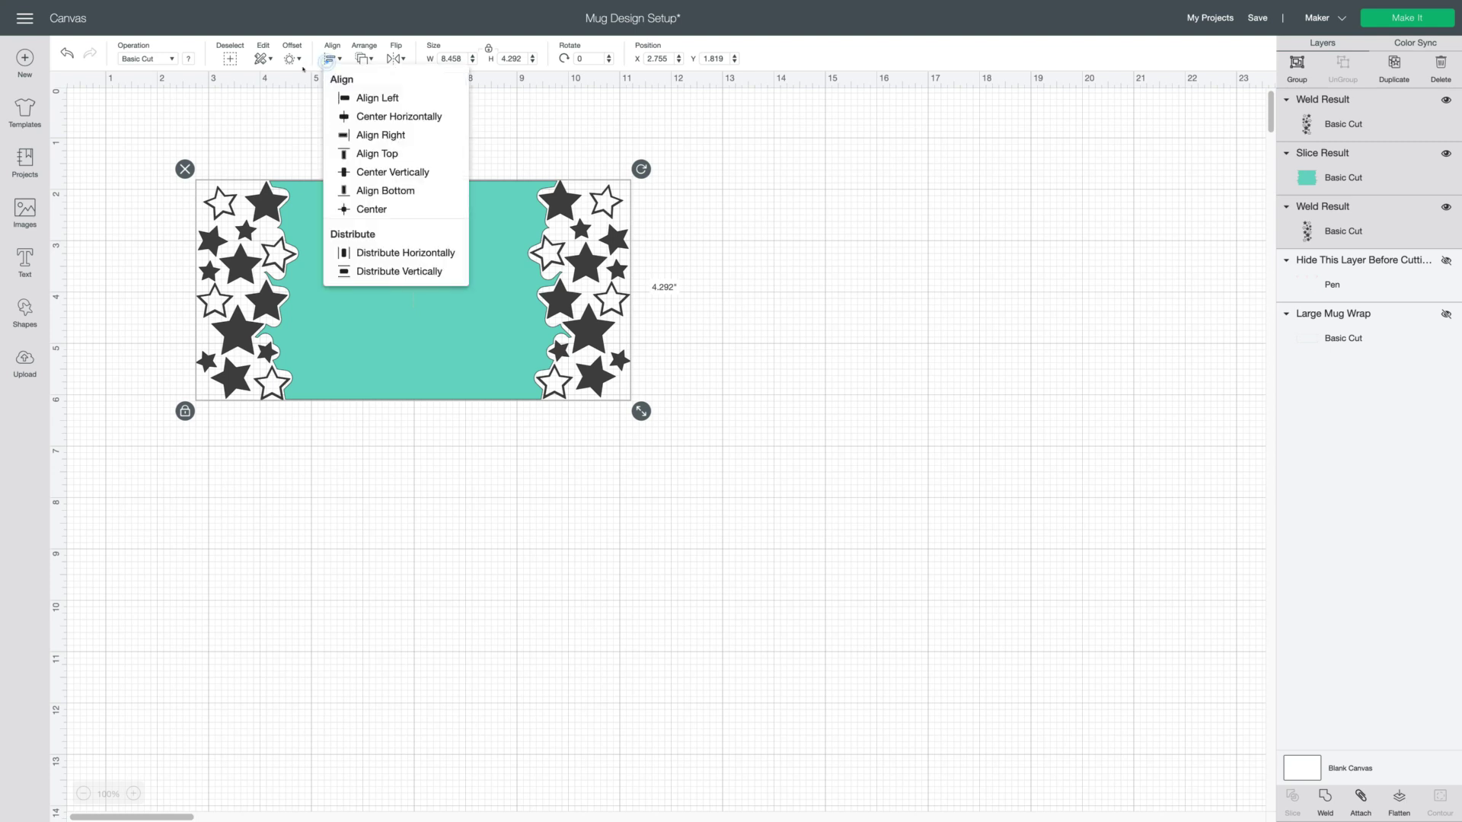
pyautogui.click(378, 153)
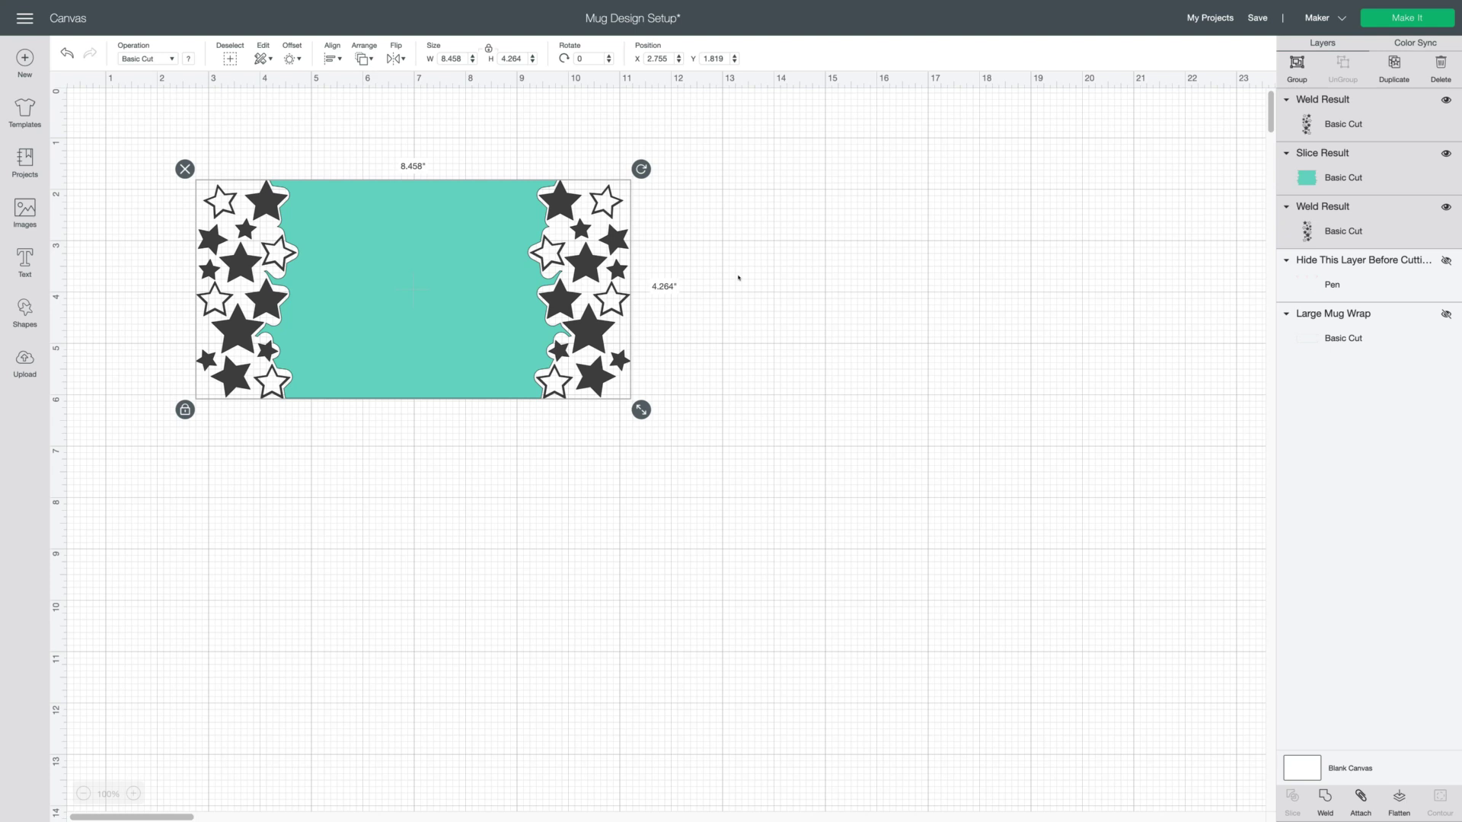
# Unlock the proportions of the combined stars and wrap and resize them to 8.75 in wide by 4.25 in high
pyautogui.click(486, 48)
pyautogui.click(455, 59)
pyautogui.write('8.4')
pyautogui.write('7')
pyautogui.write('5')
pyautogui.press('Return')
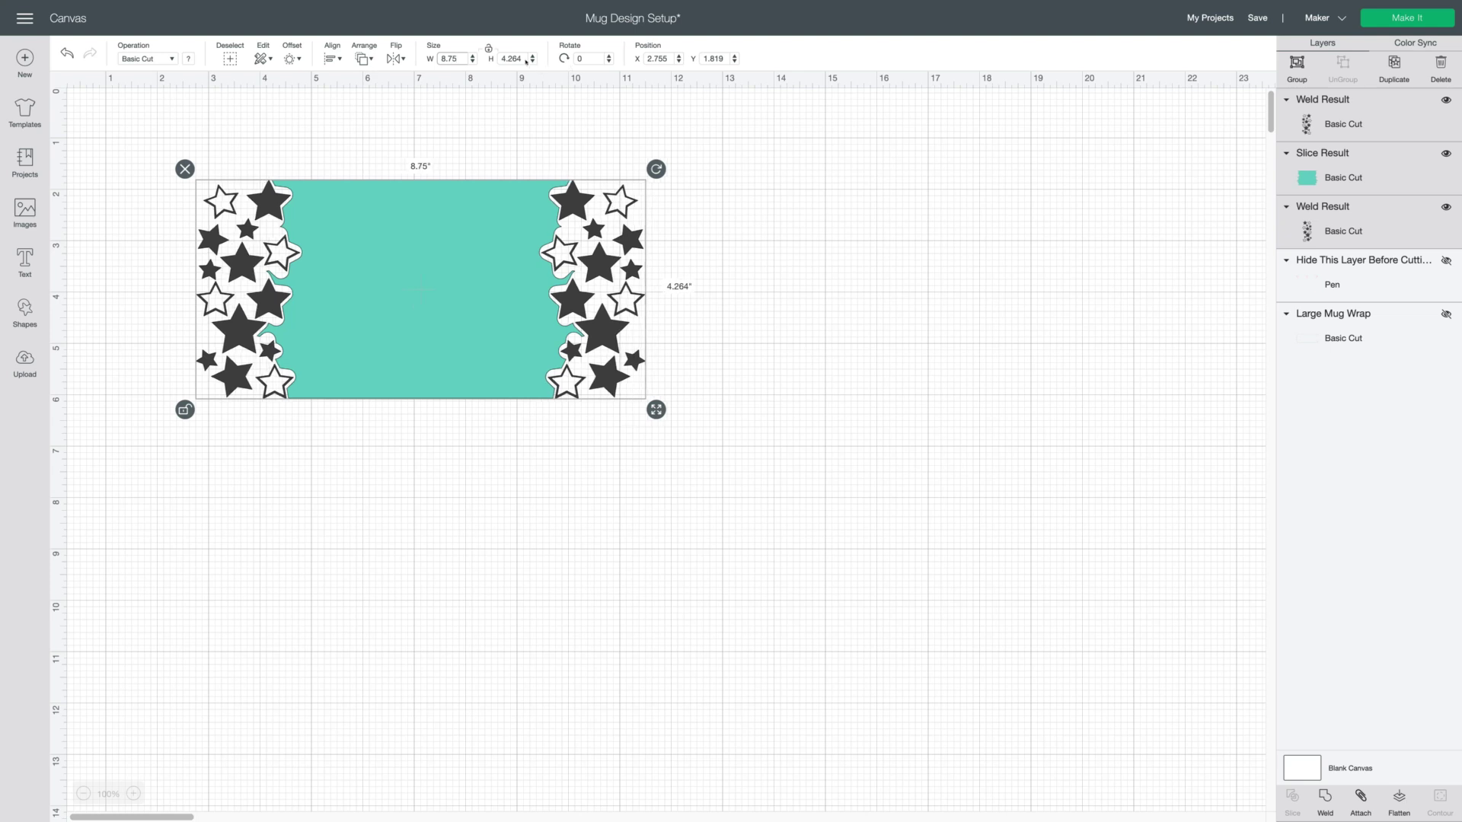
pyautogui.click(526, 59)
pyautogui.press('BackSpace')
pyautogui.press('BackSpace')
pyautogui.press('Return')
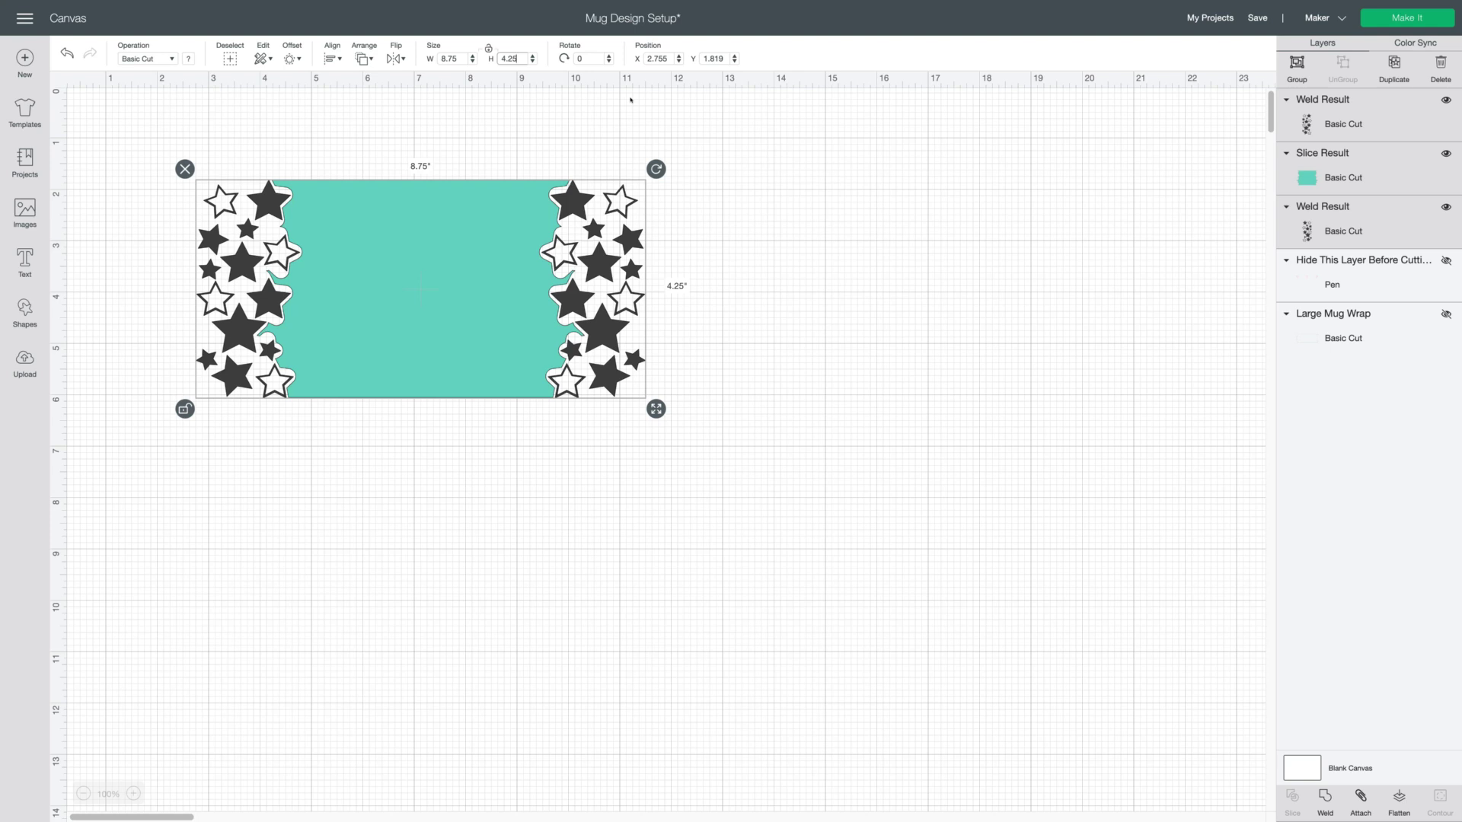
pyautogui.click(822, 202)
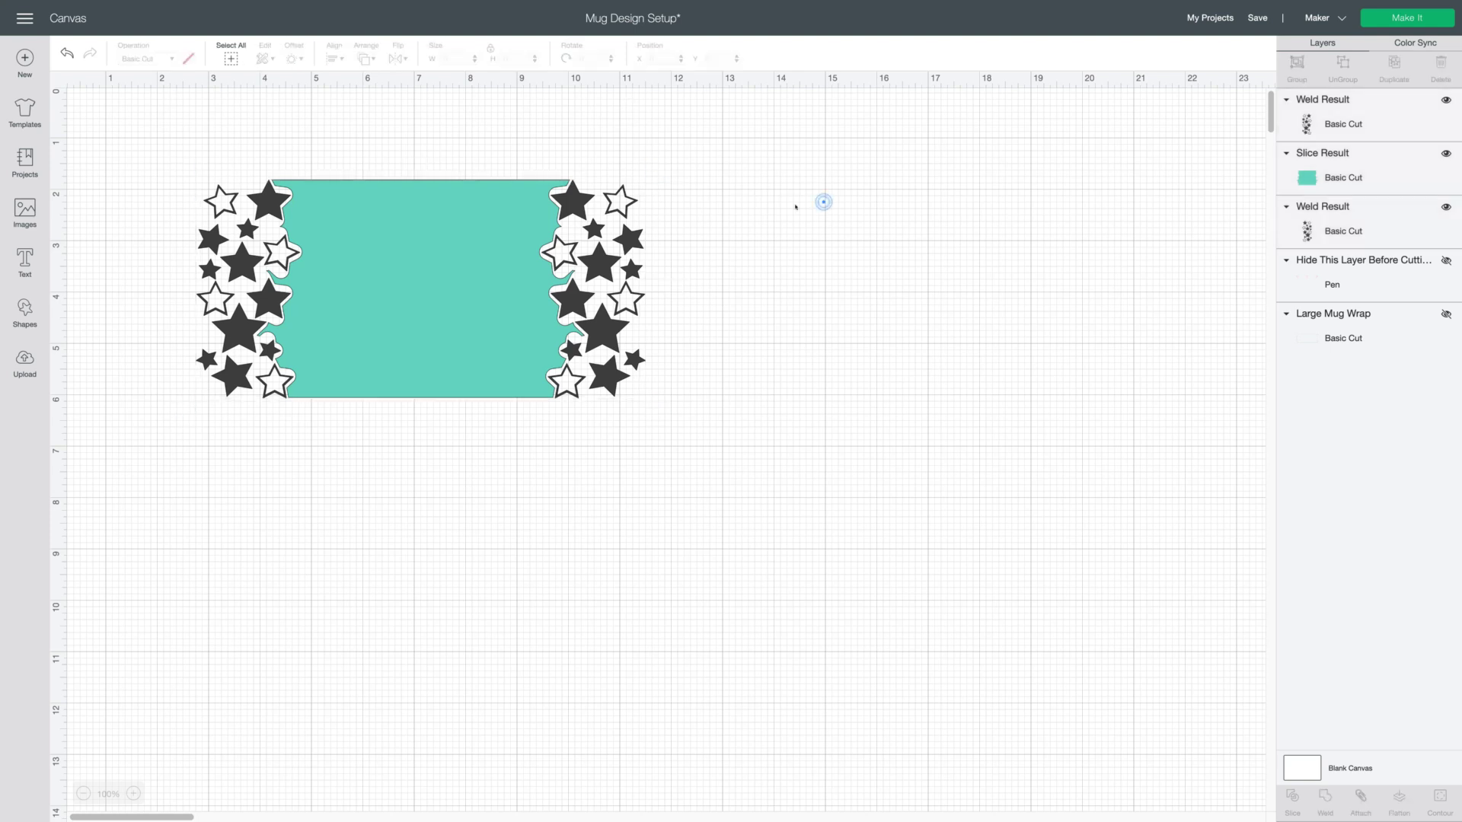
# Recolor both star clusters dark red
pyautogui.click(608, 332)
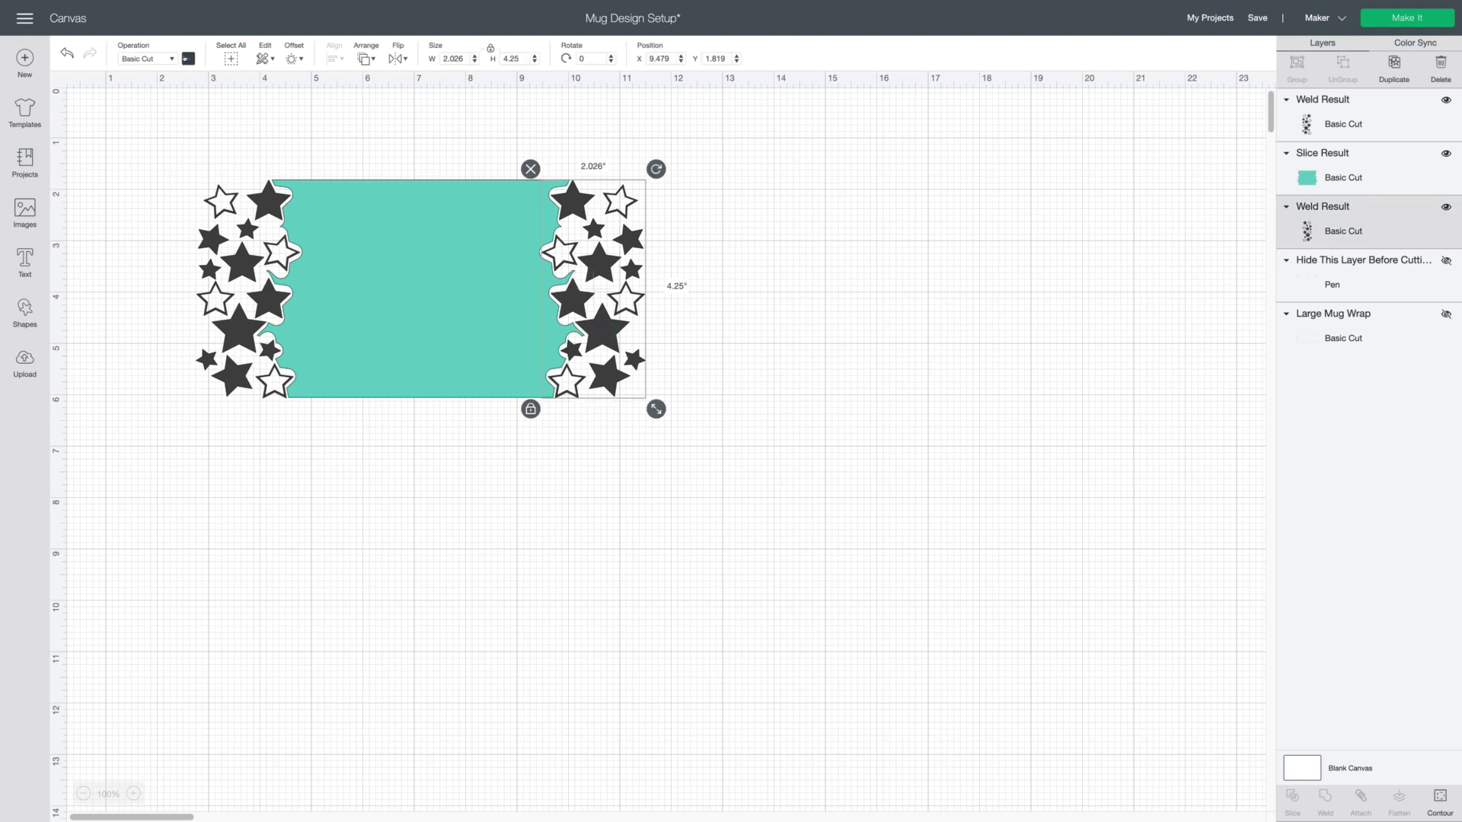
pyautogui.click(187, 58)
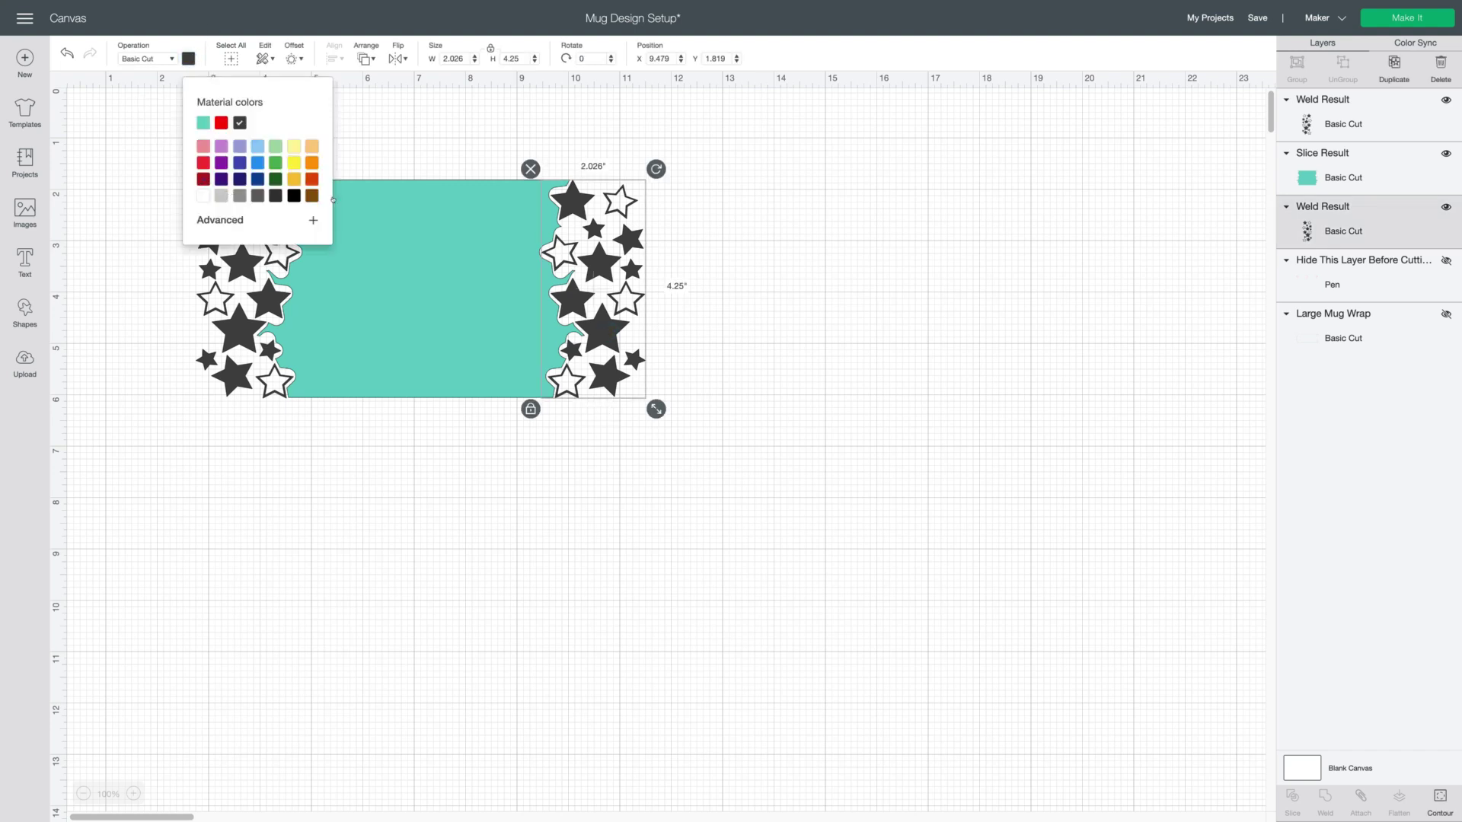
pyautogui.click(203, 179)
pyautogui.click(921, 248)
pyautogui.click(231, 272)
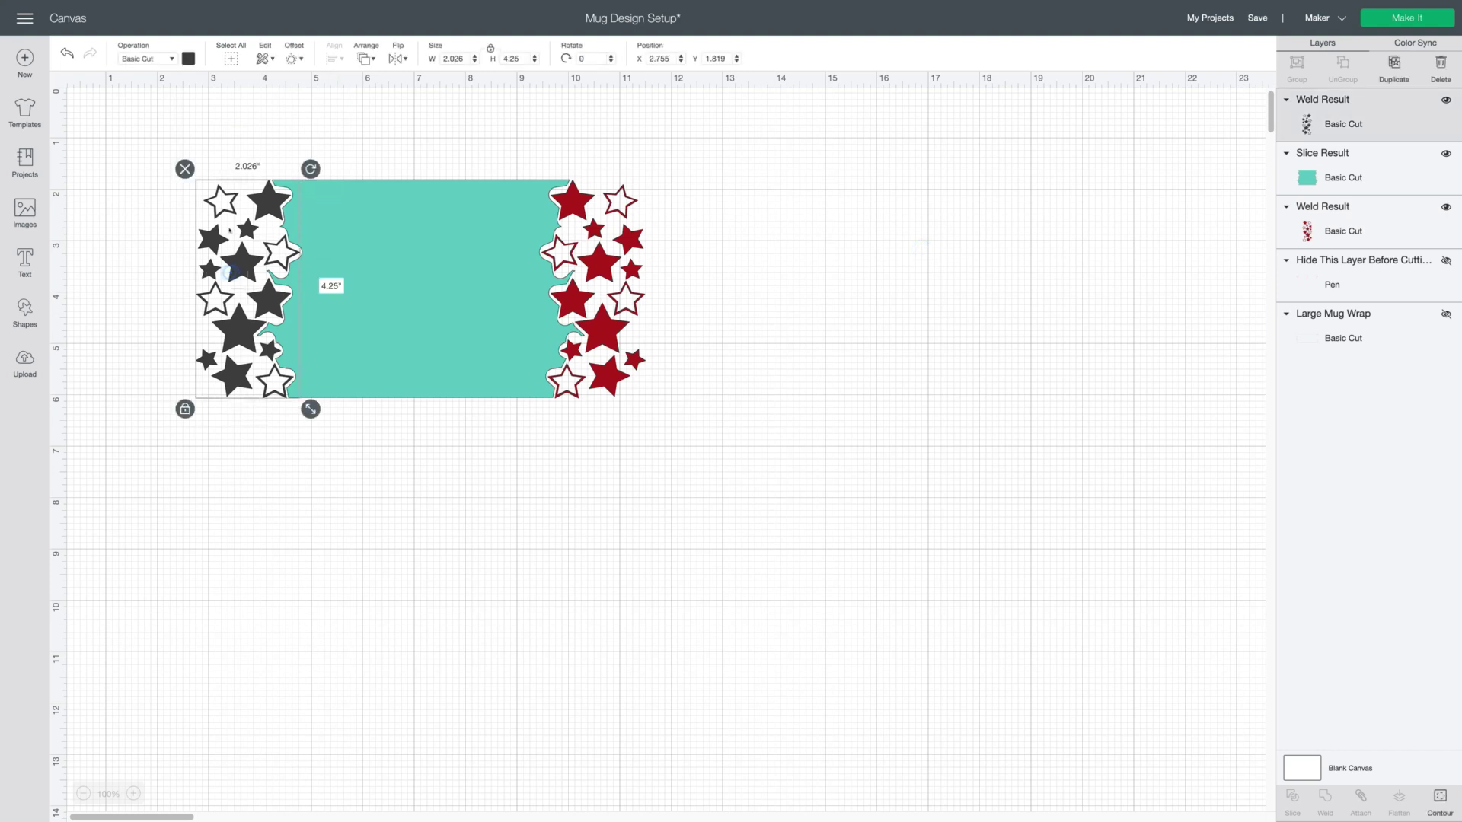
pyautogui.click(188, 59)
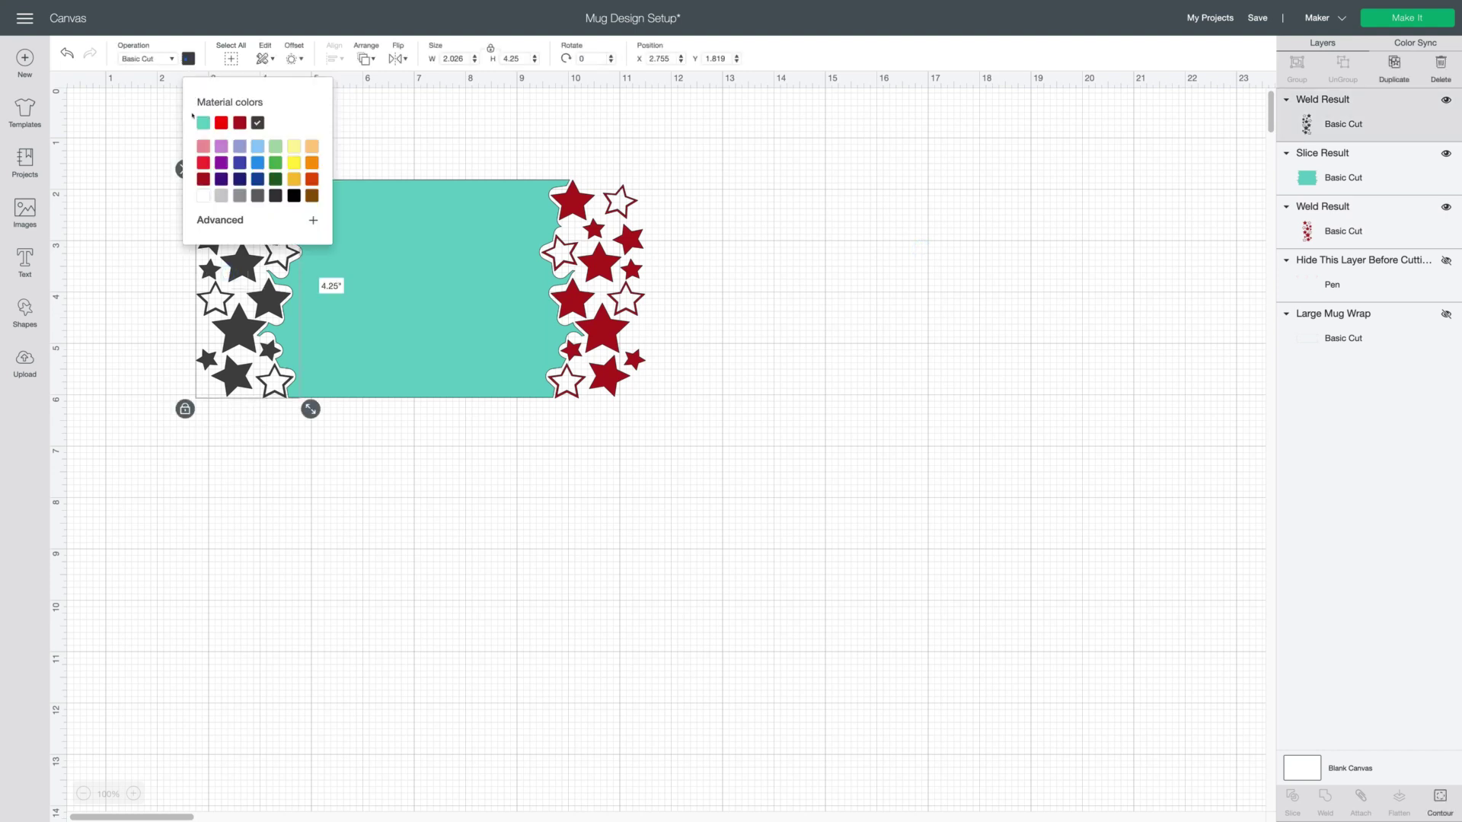
pyautogui.click(203, 178)
pyautogui.click(967, 207)
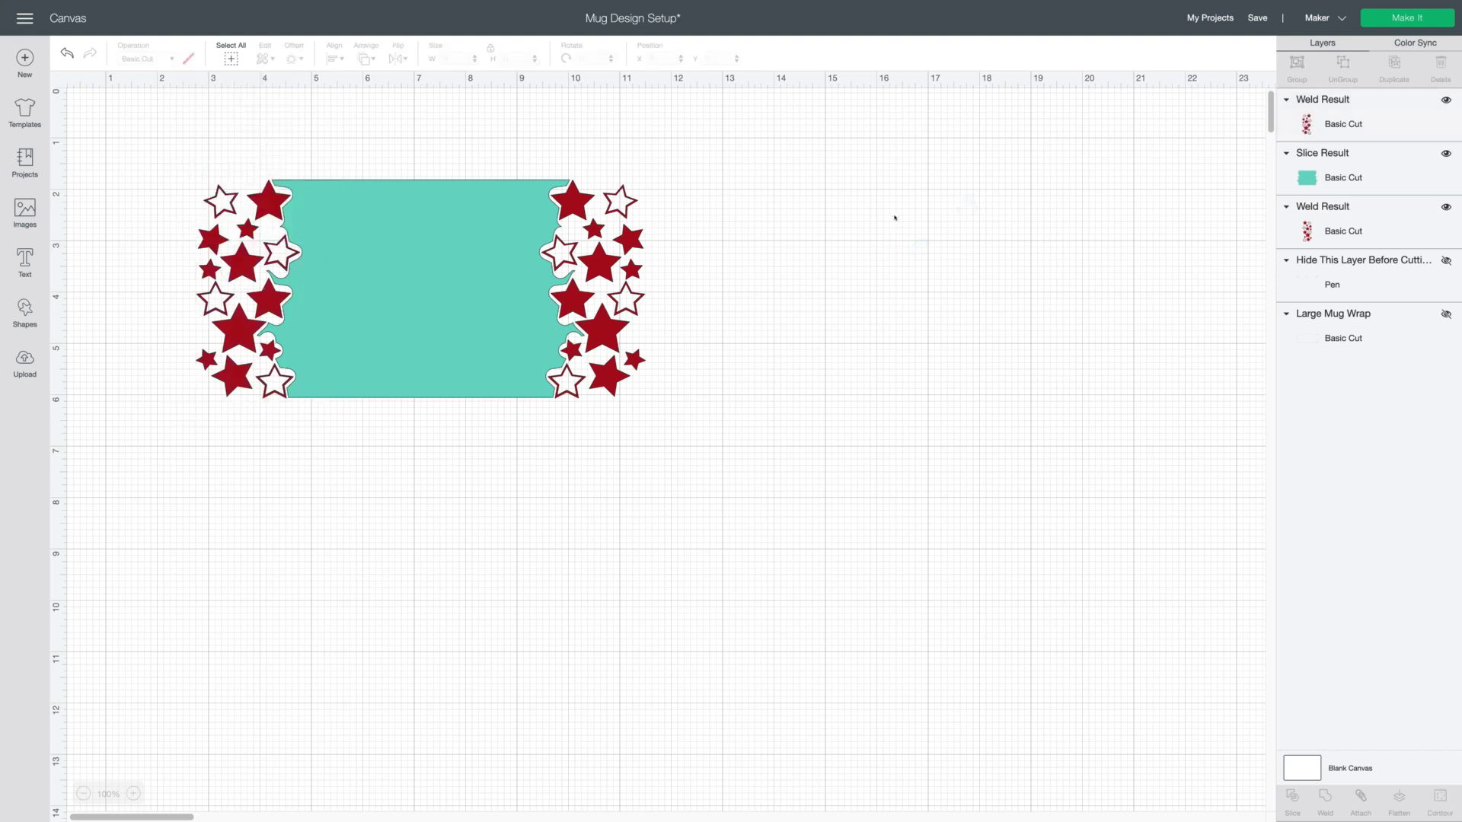
# Recolor the teal center wrap dark blue
pyautogui.click(504, 256)
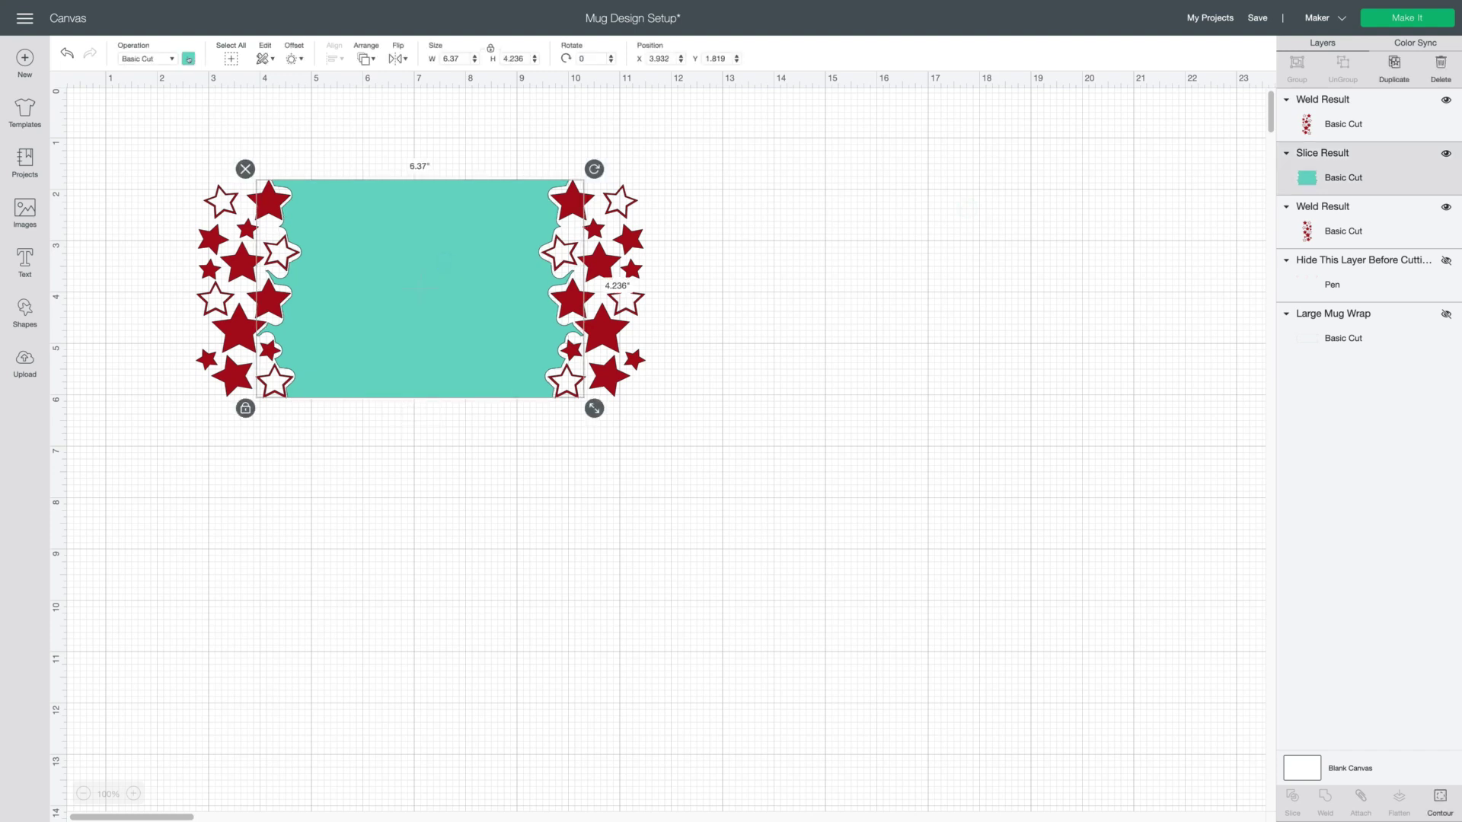
pyautogui.click(188, 58)
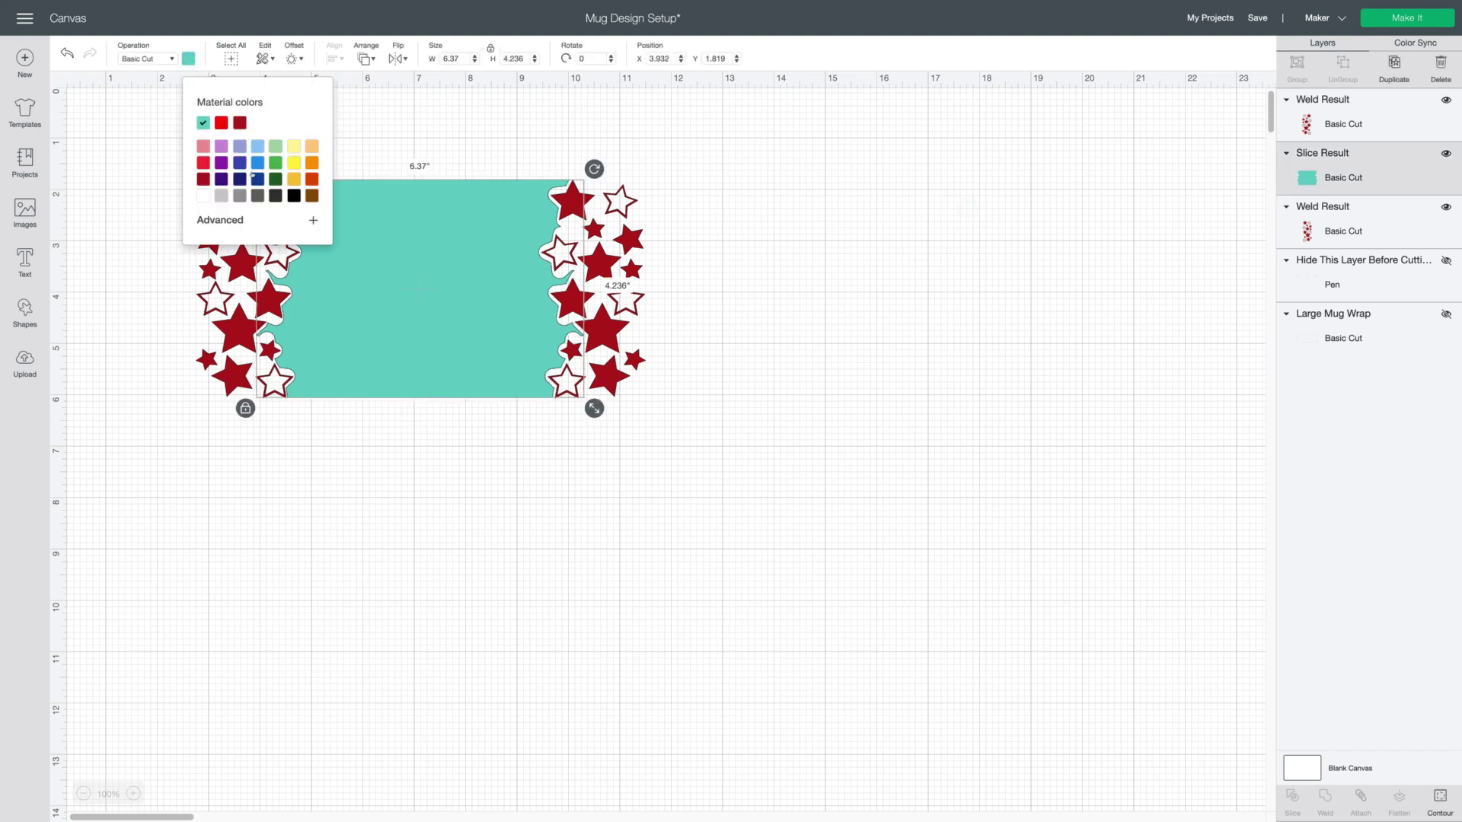
pyautogui.click(988, 188)
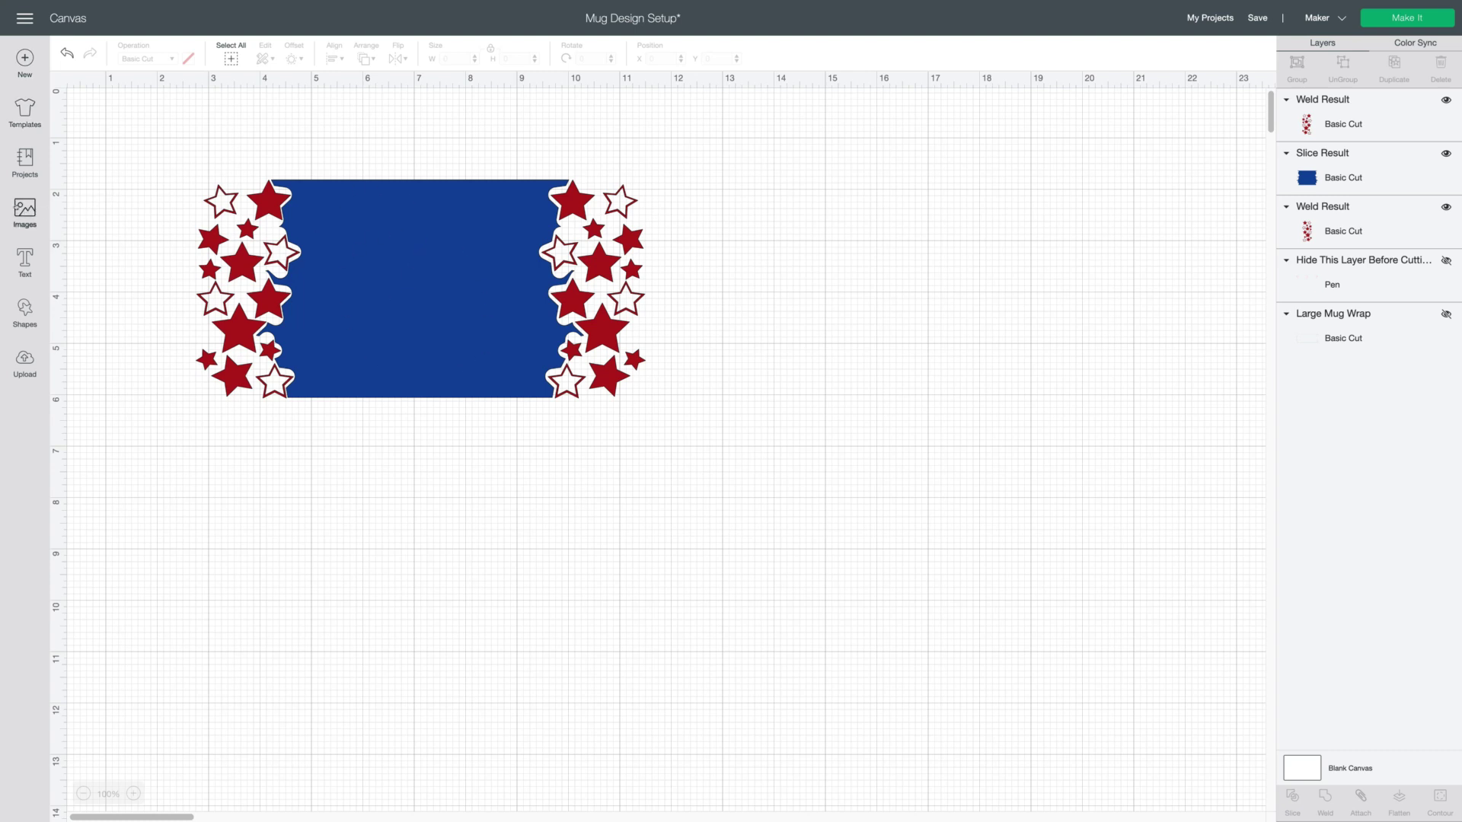
# Search the image library for "stars and stripes" and insert the layered Stars and Stripes lettering with light blue backing and red-outlined stars
pyautogui.click(24, 211)
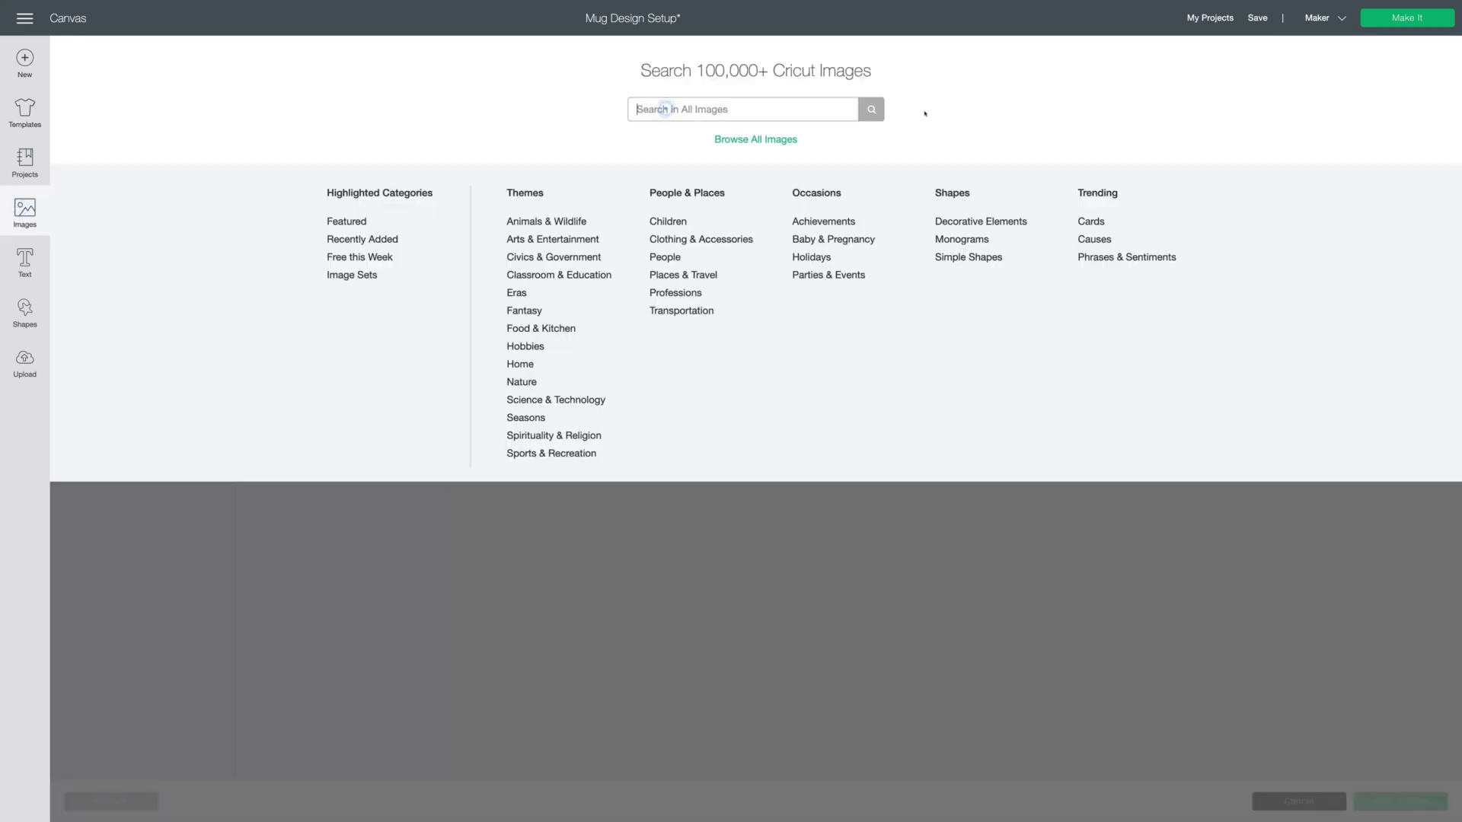
pyautogui.write('stars a')
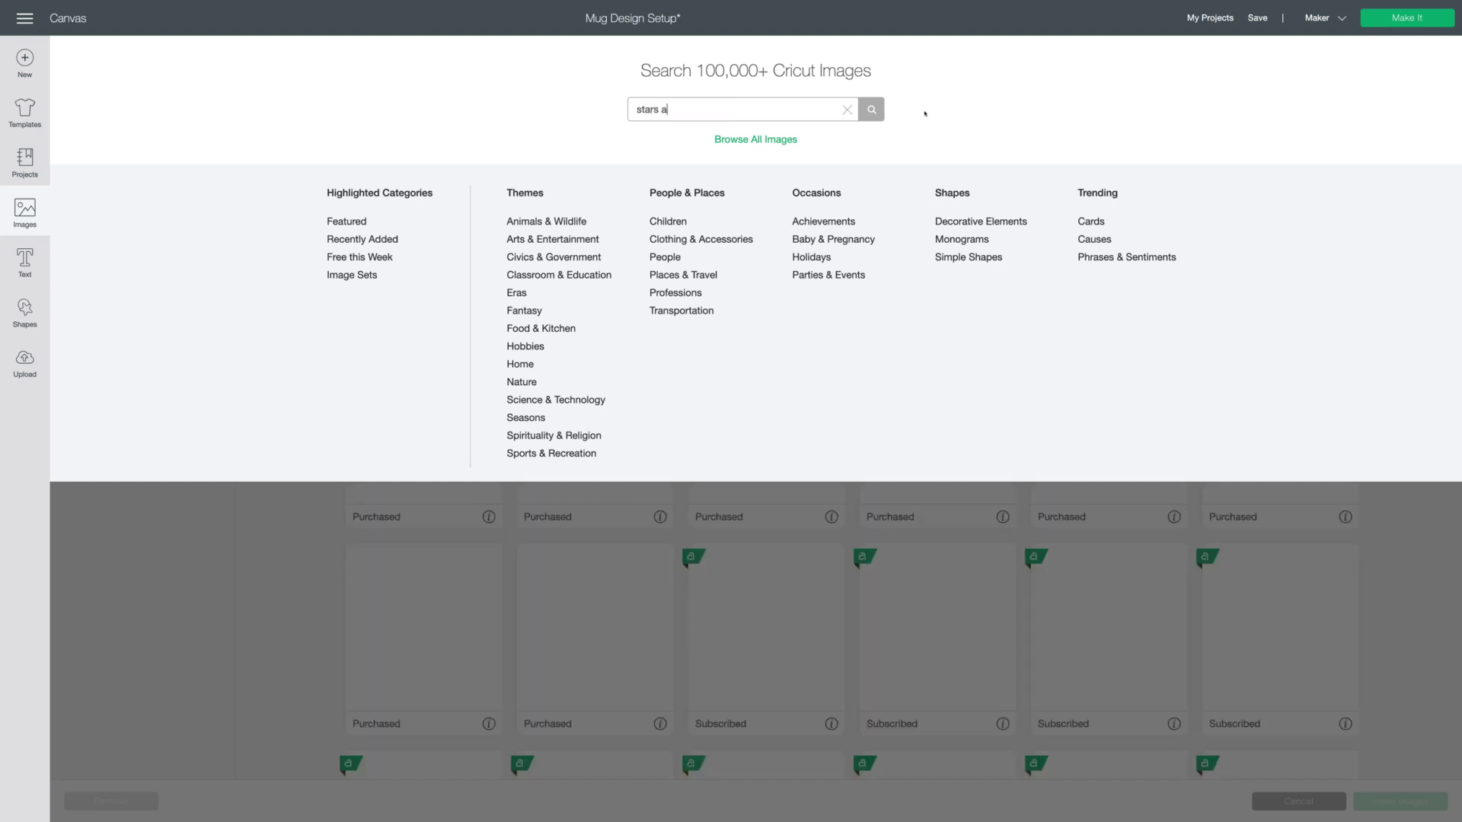
pyautogui.write('nd strip')
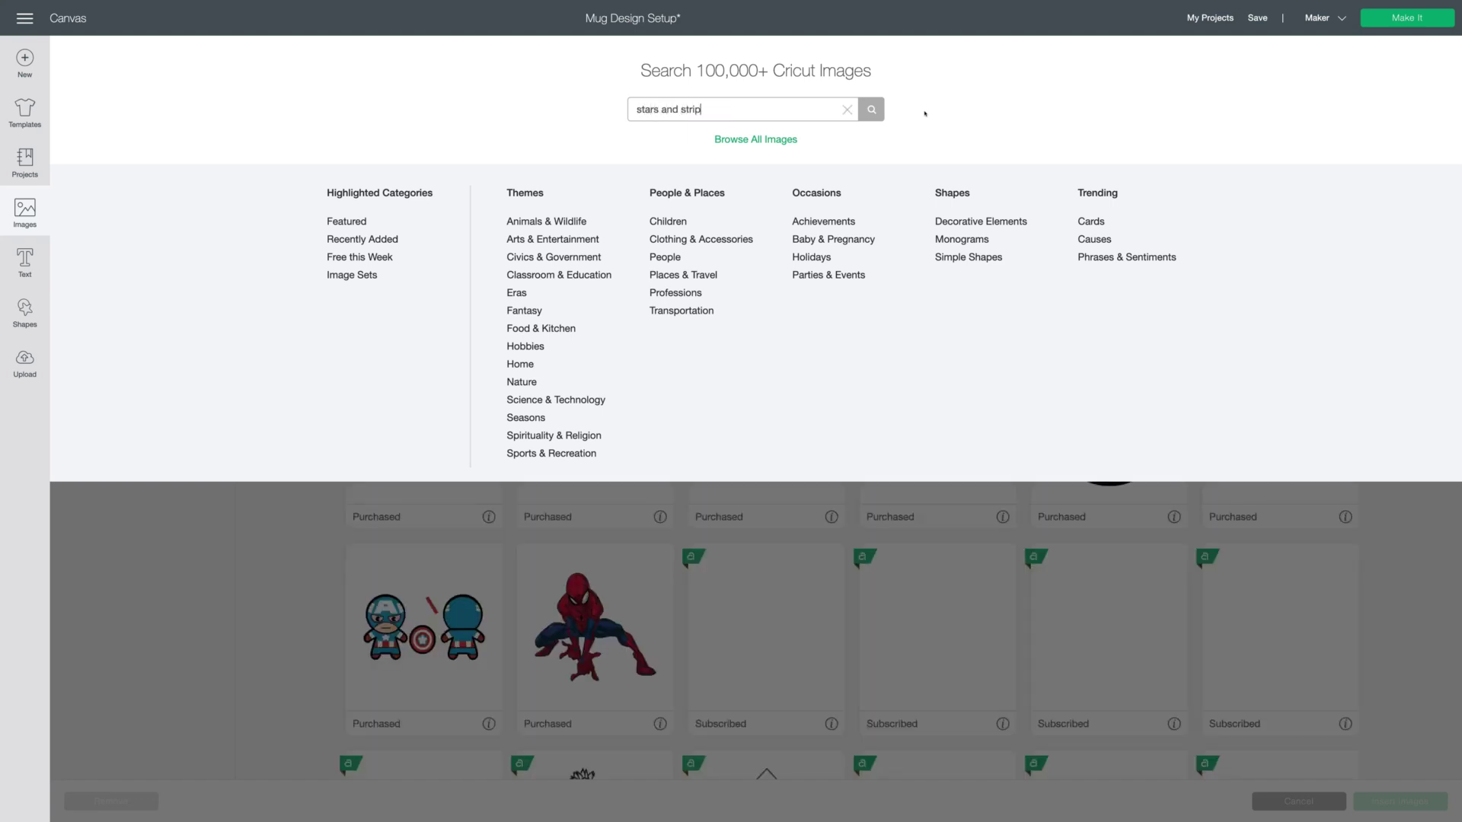
pyautogui.write('es')
pyautogui.press('Return')
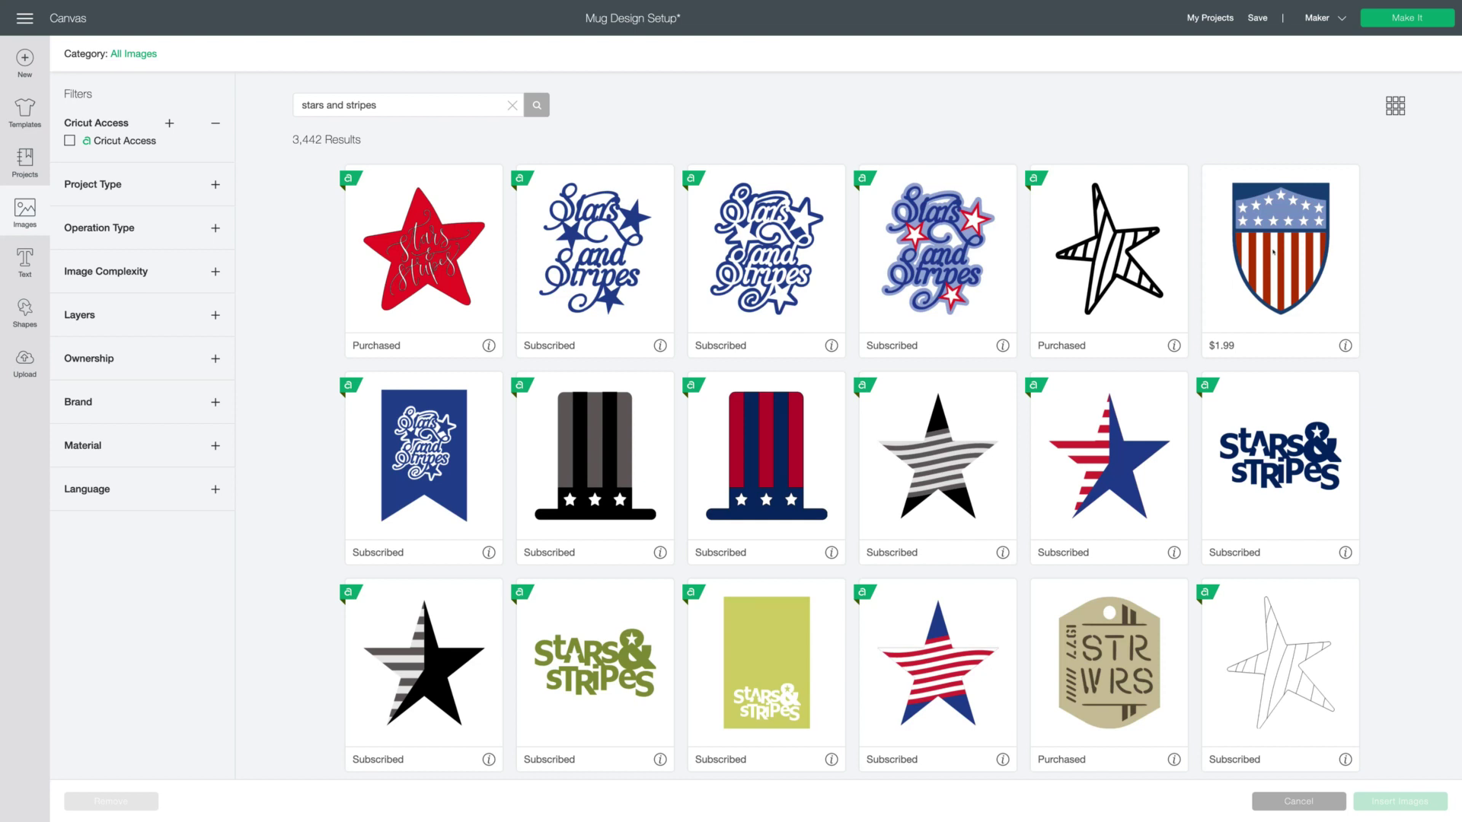
pyautogui.click(937, 259)
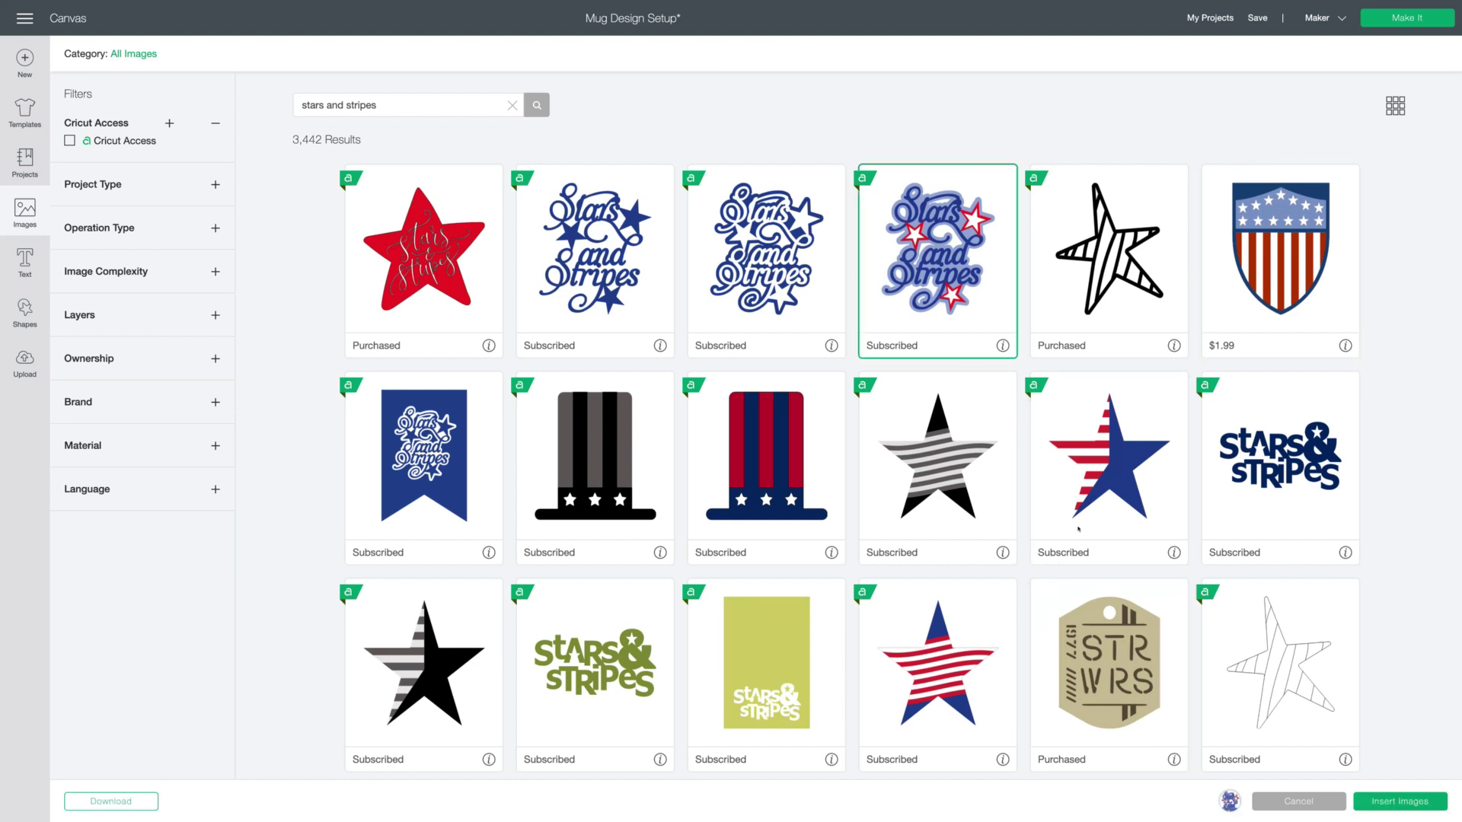
pyautogui.click(1389, 802)
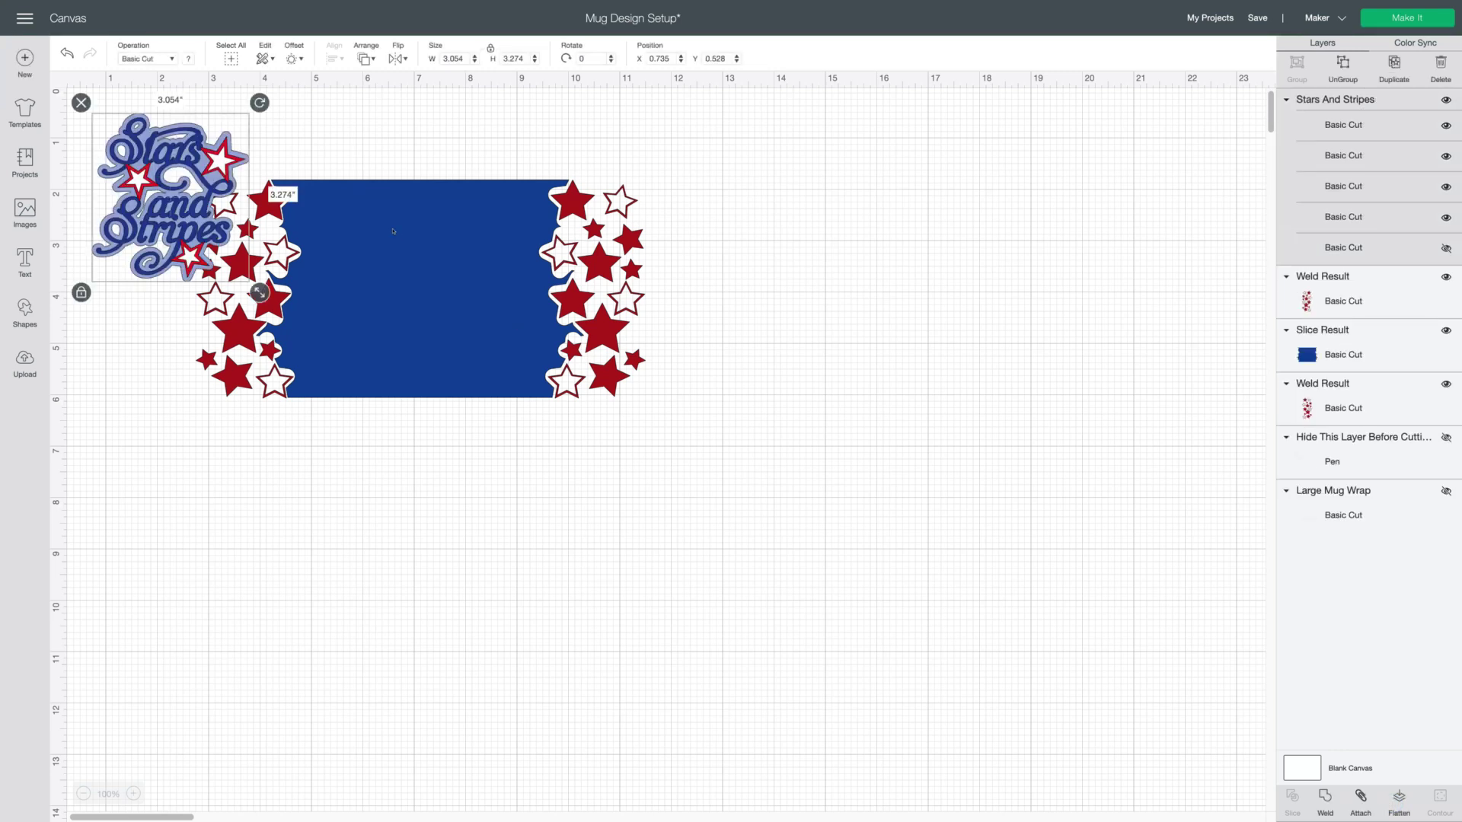
# Delete the light blue backing layer of the Stars and Stripes image and place the image beside the wrap at about X 12.8, Y 3.1 in
pyautogui.moveTo(172, 197); pyautogui.dragTo(440, 341)
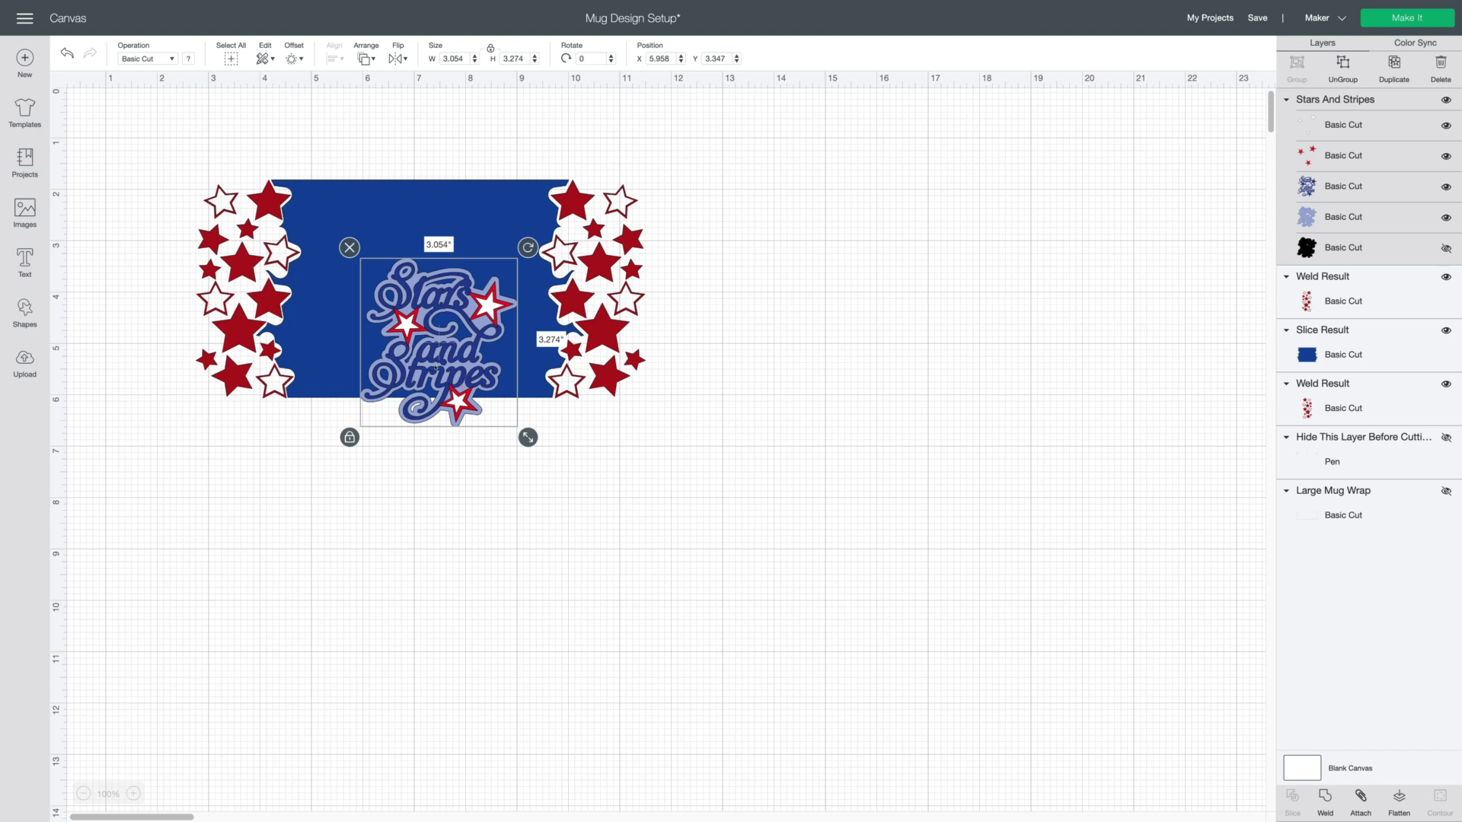
pyautogui.click(1363, 219)
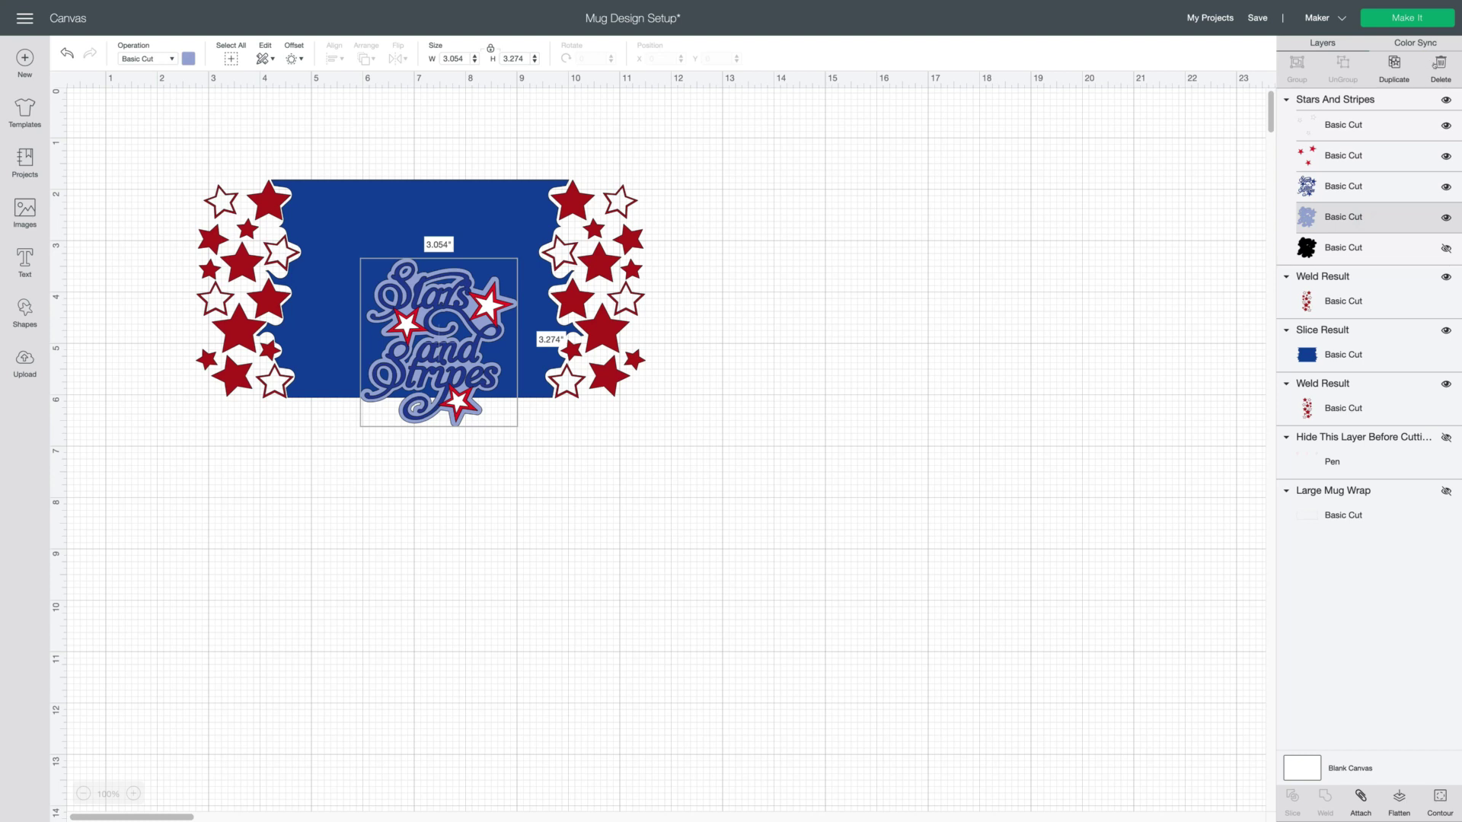
pyautogui.click(1440, 64)
pyautogui.moveTo(463, 356); pyautogui.dragTo(813, 338)
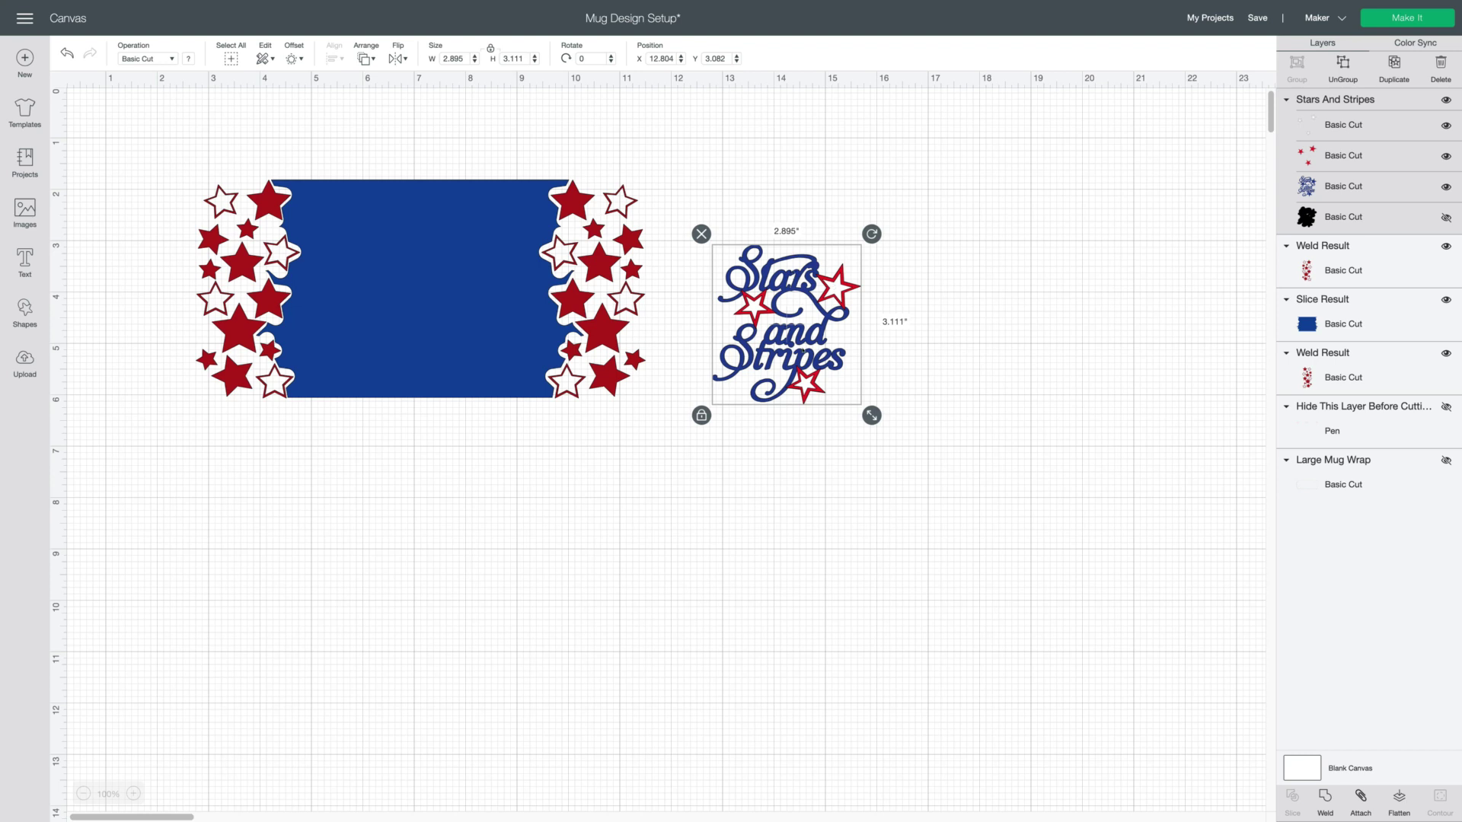
# Delete the white star inset layer of the Stars and Stripes image so its three stars are solid
pyautogui.click(924, 268)
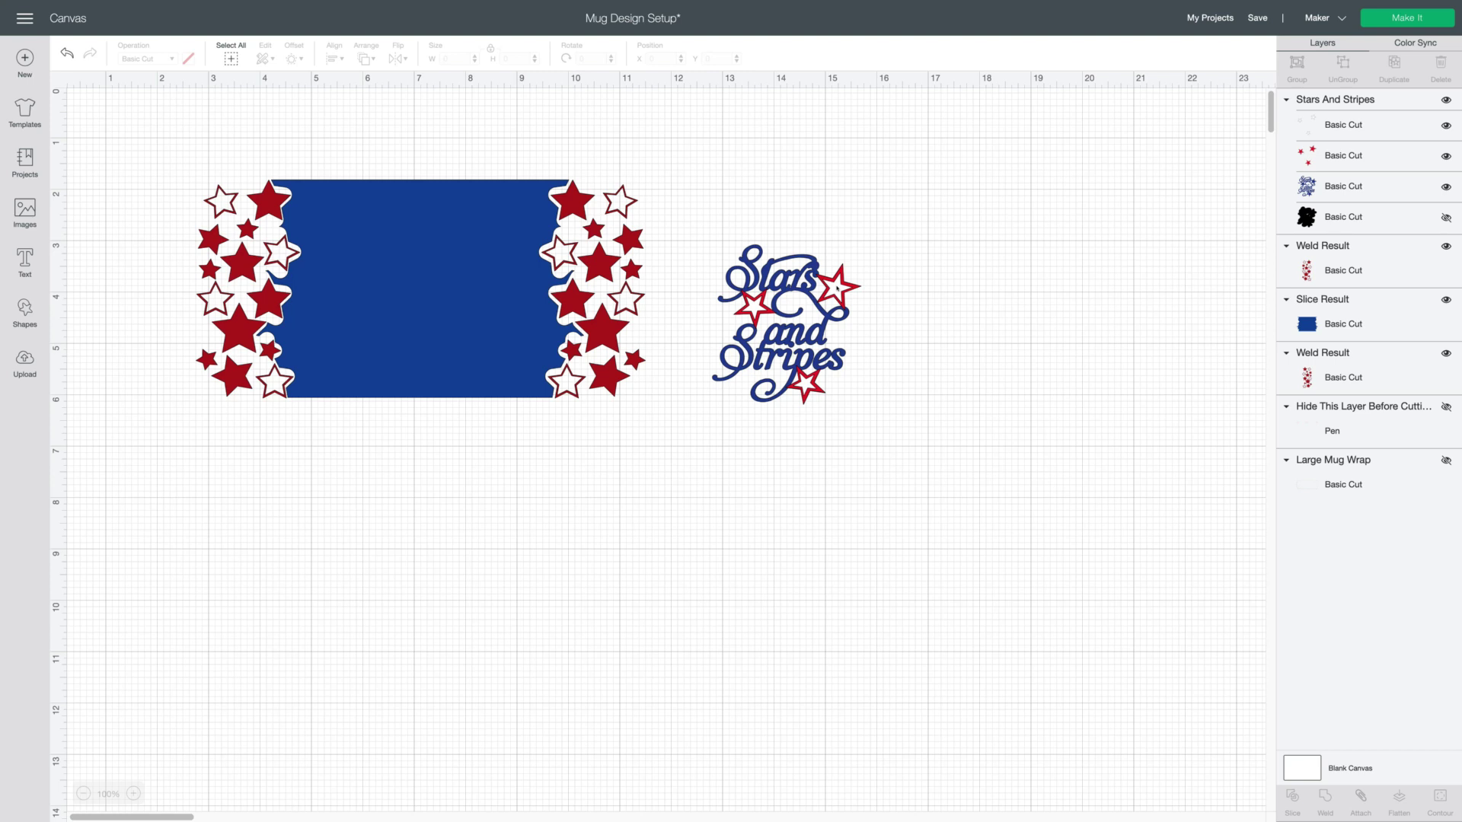
pyautogui.click(1377, 130)
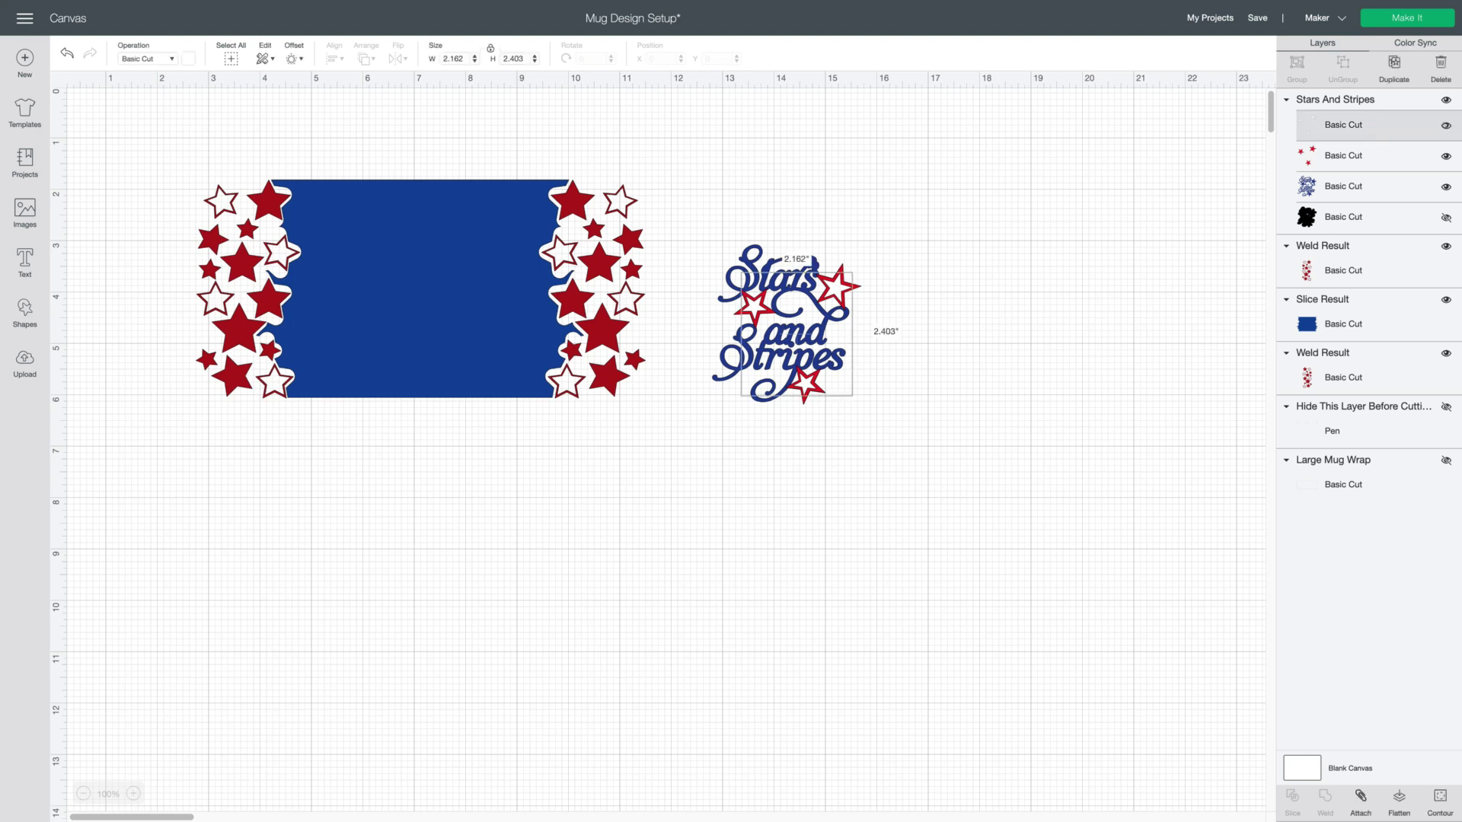
pyautogui.click(1440, 67)
pyautogui.click(909, 473)
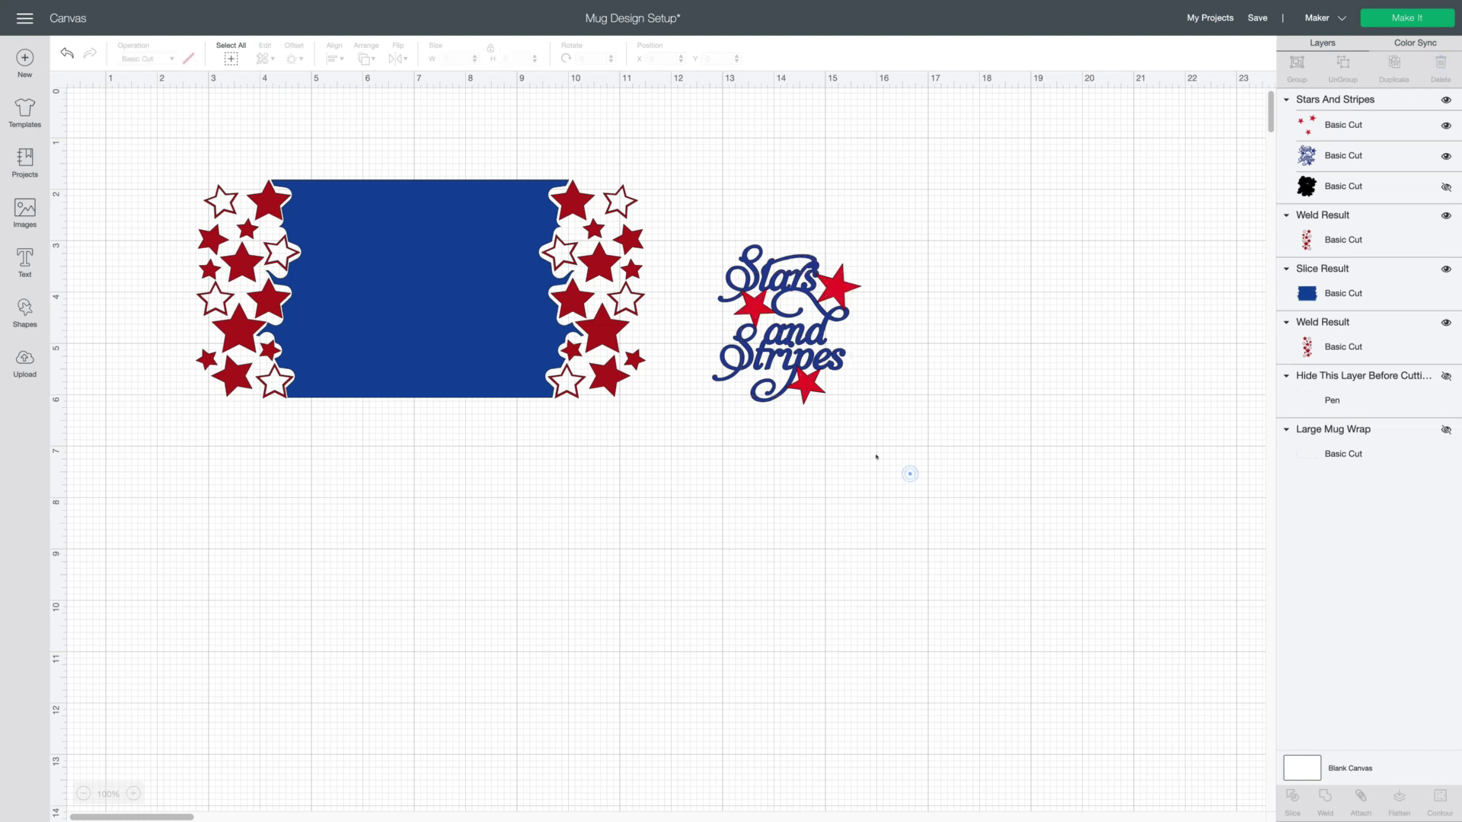
# Recolor the star layer of the Stars and Stripes image dark red and delete its hidden black backing layer
pyautogui.click(800, 387)
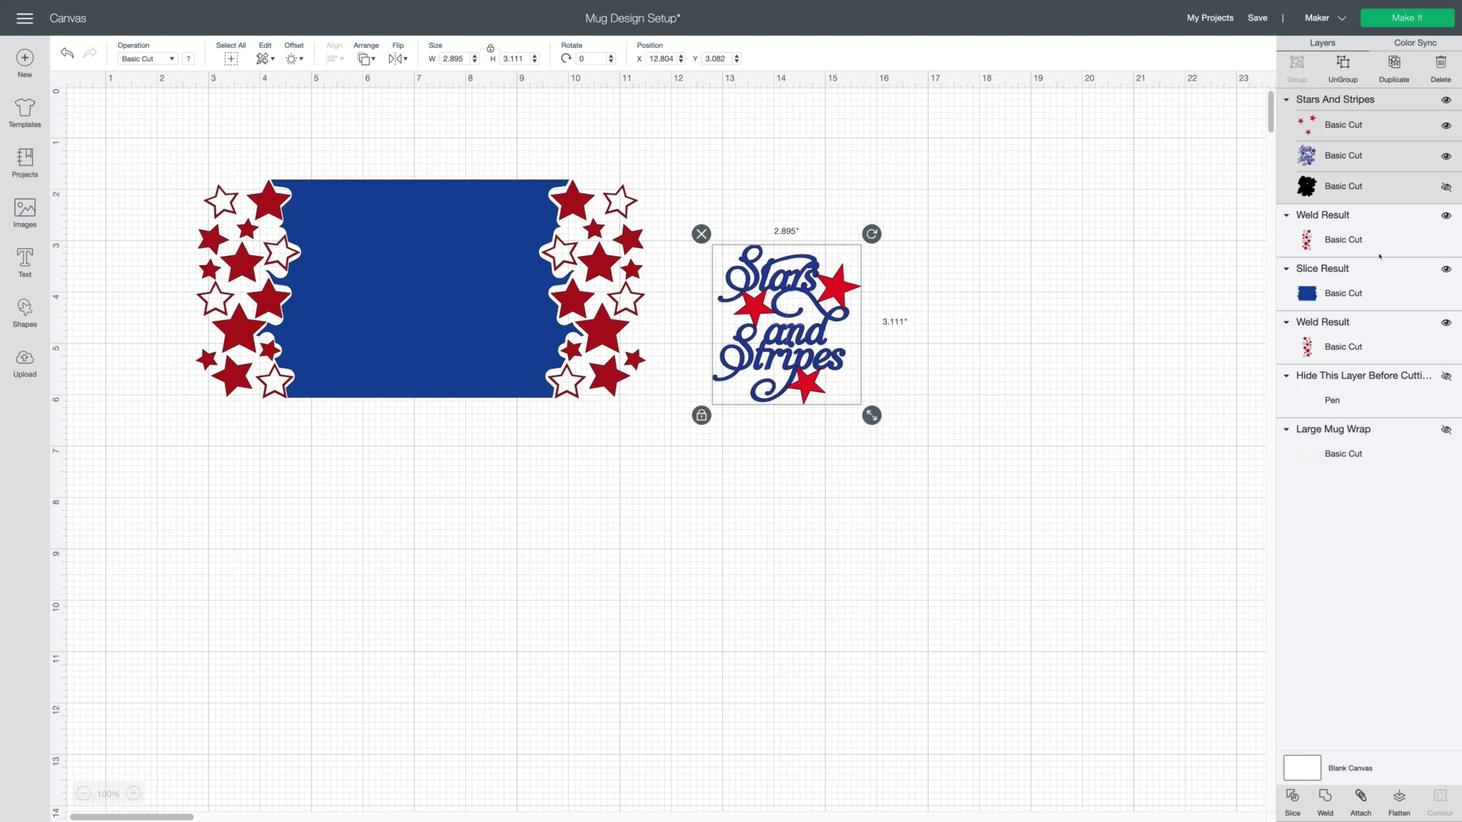
pyautogui.click(1350, 125)
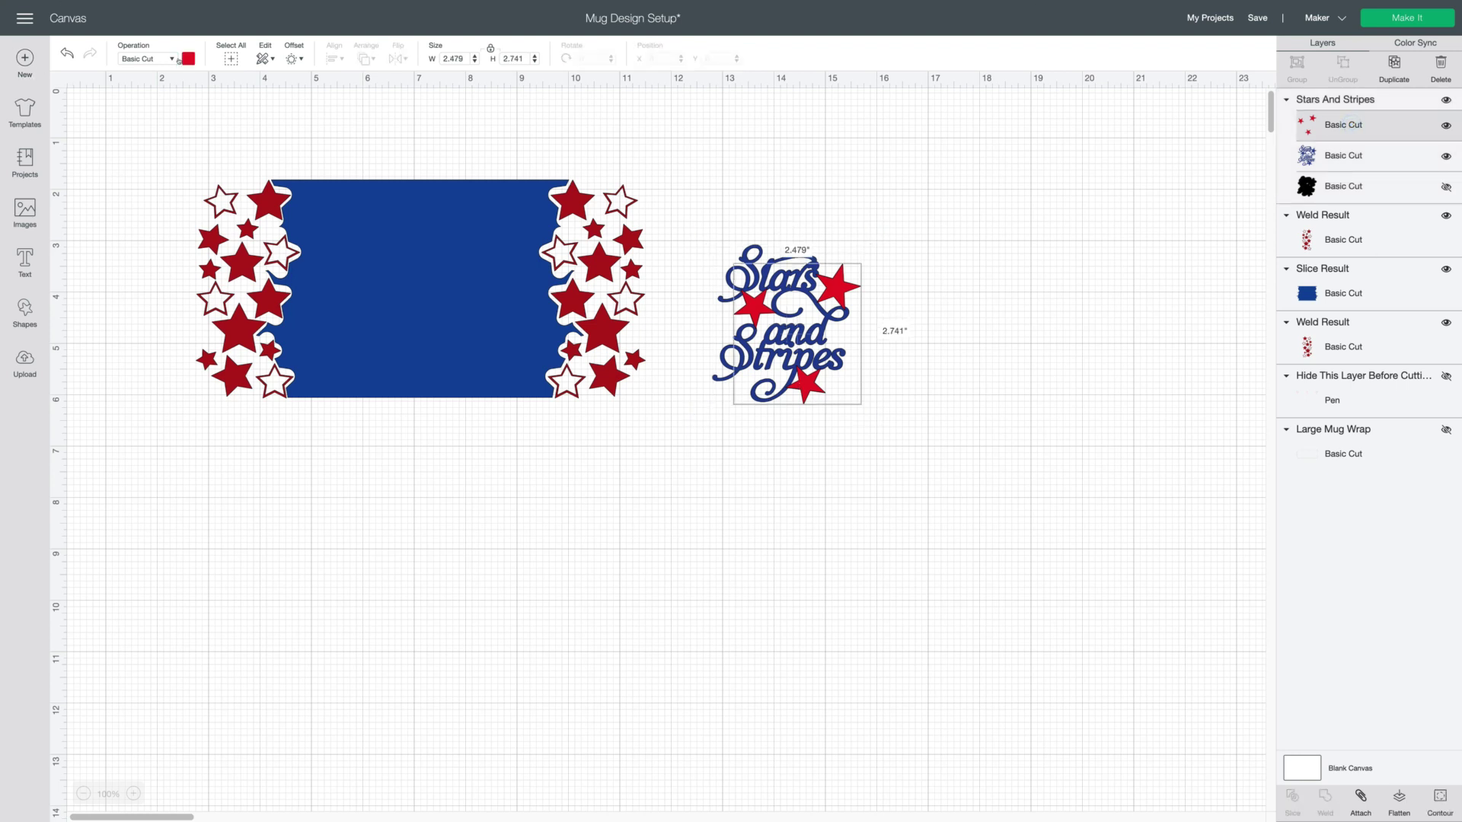
pyautogui.click(181, 60)
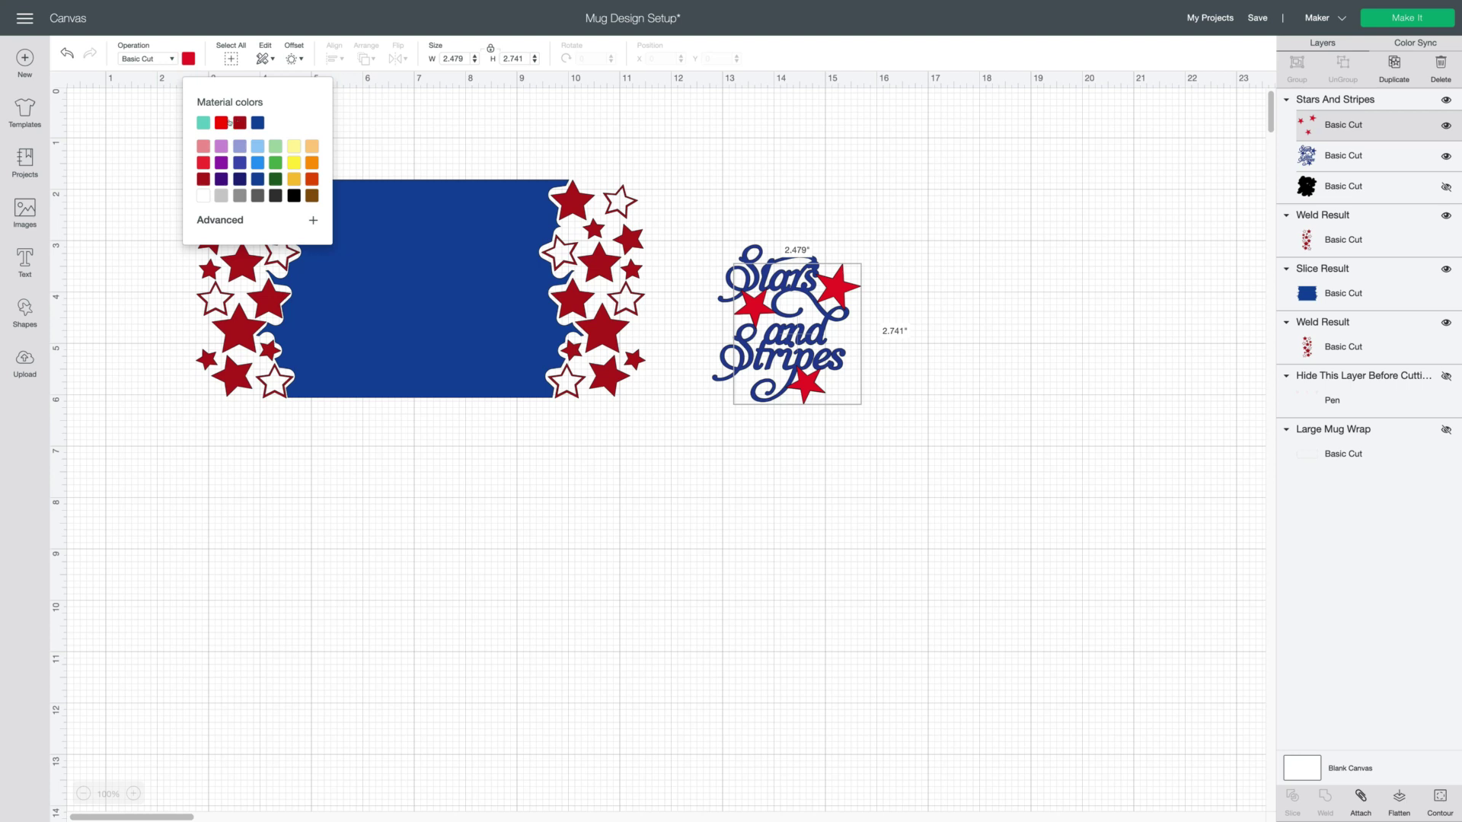
pyautogui.click(959, 444)
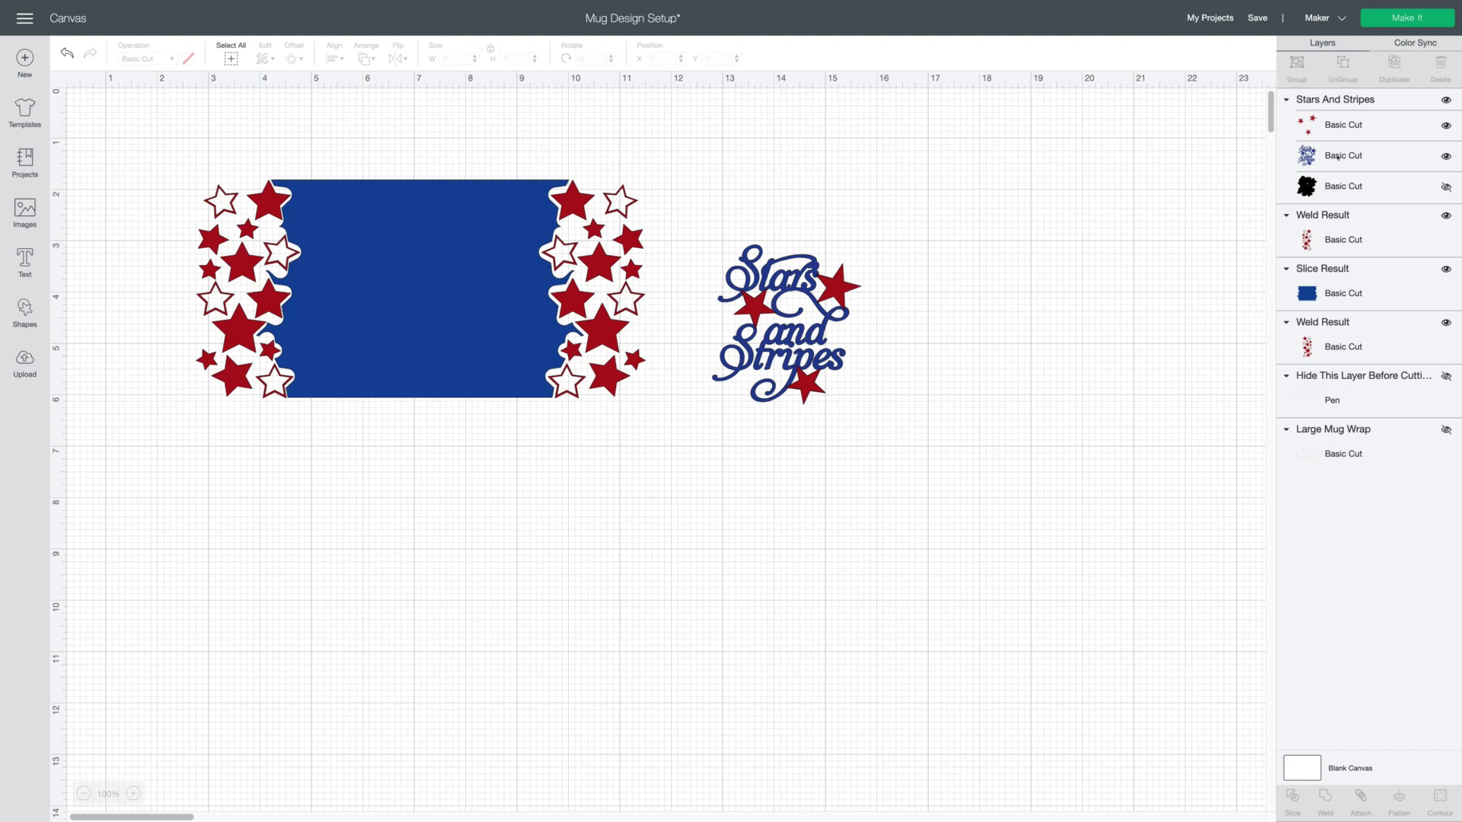
pyautogui.click(1361, 184)
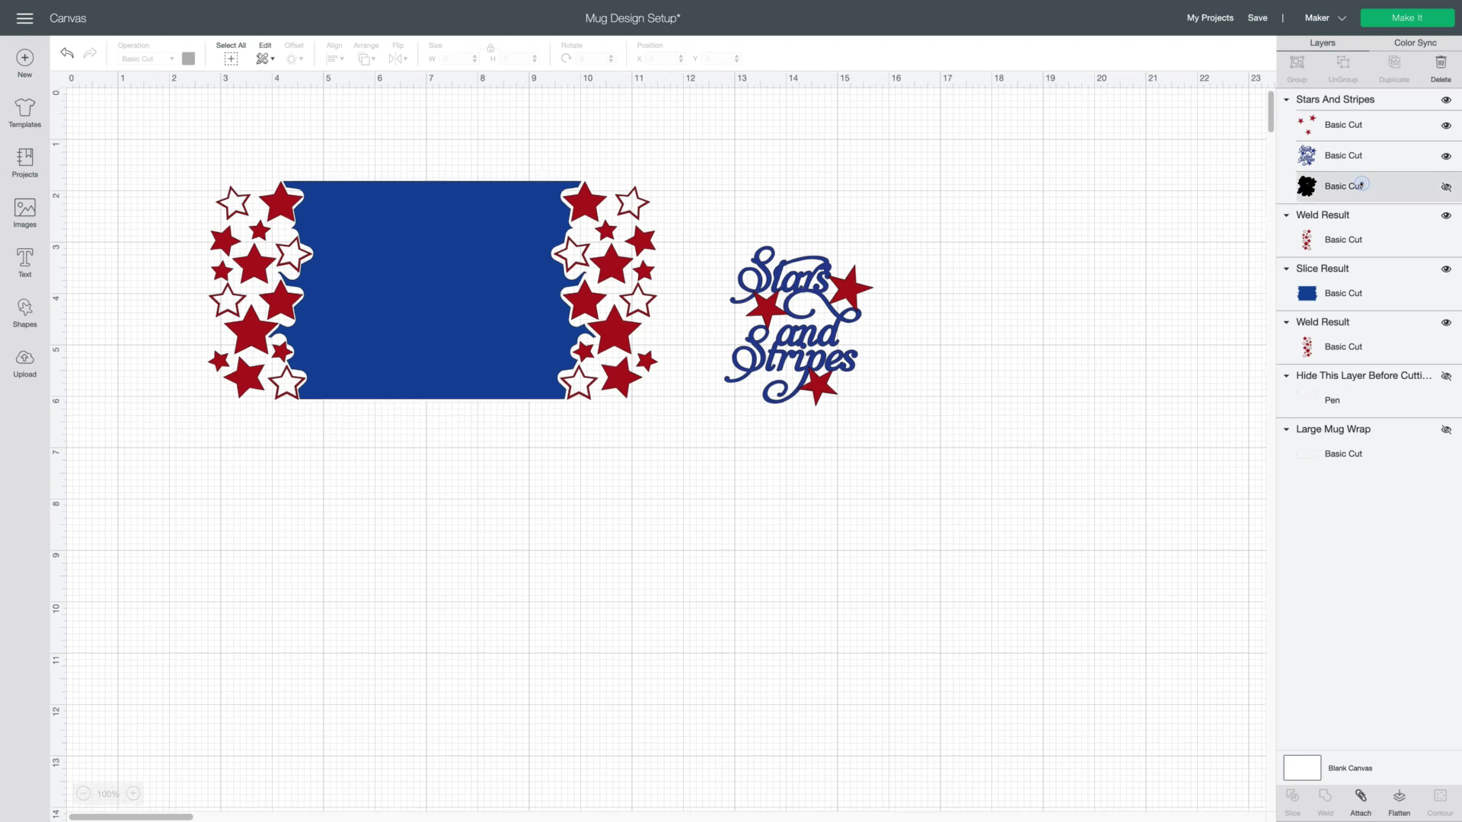
pyautogui.click(1438, 65)
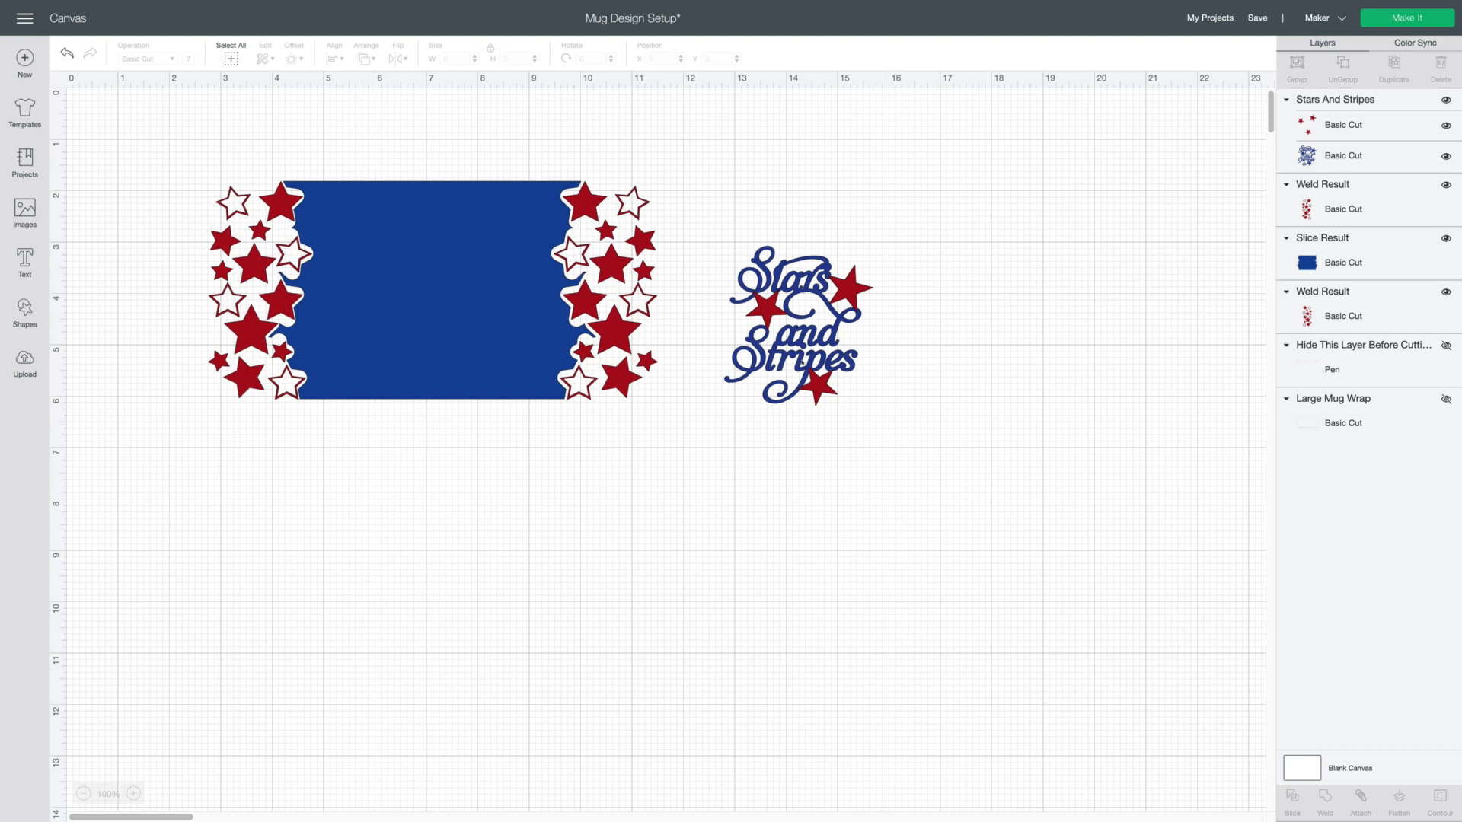
# Move the Stars and Stripes image onto the blue wrap at about X 5.47, Y 2.39 in and ungroup it
pyautogui.click(798, 325)
pyautogui.moveTo(801, 351); pyautogui.dragTo(425, 312)
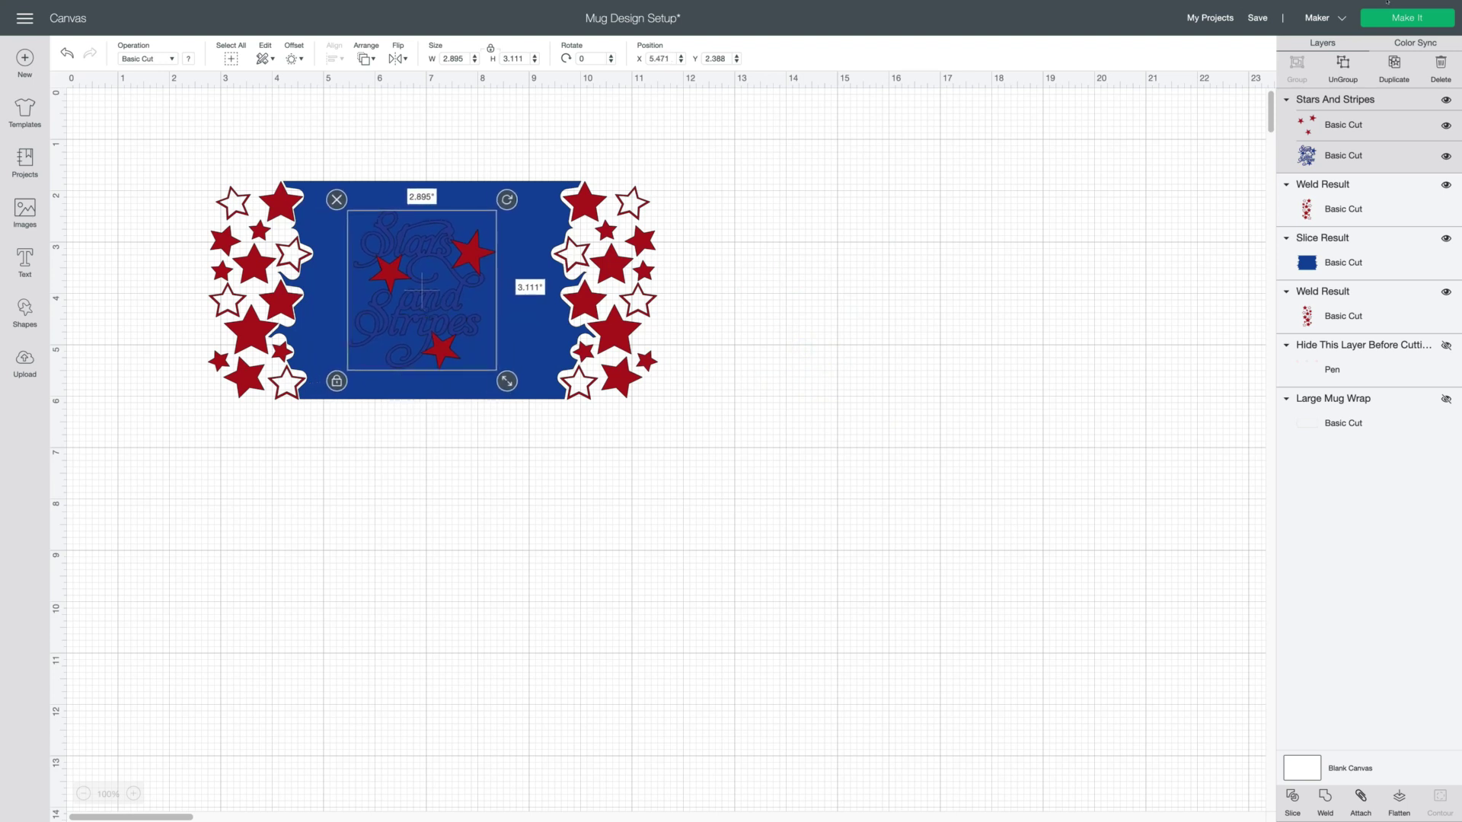
pyautogui.click(1334, 67)
pyautogui.click(887, 444)
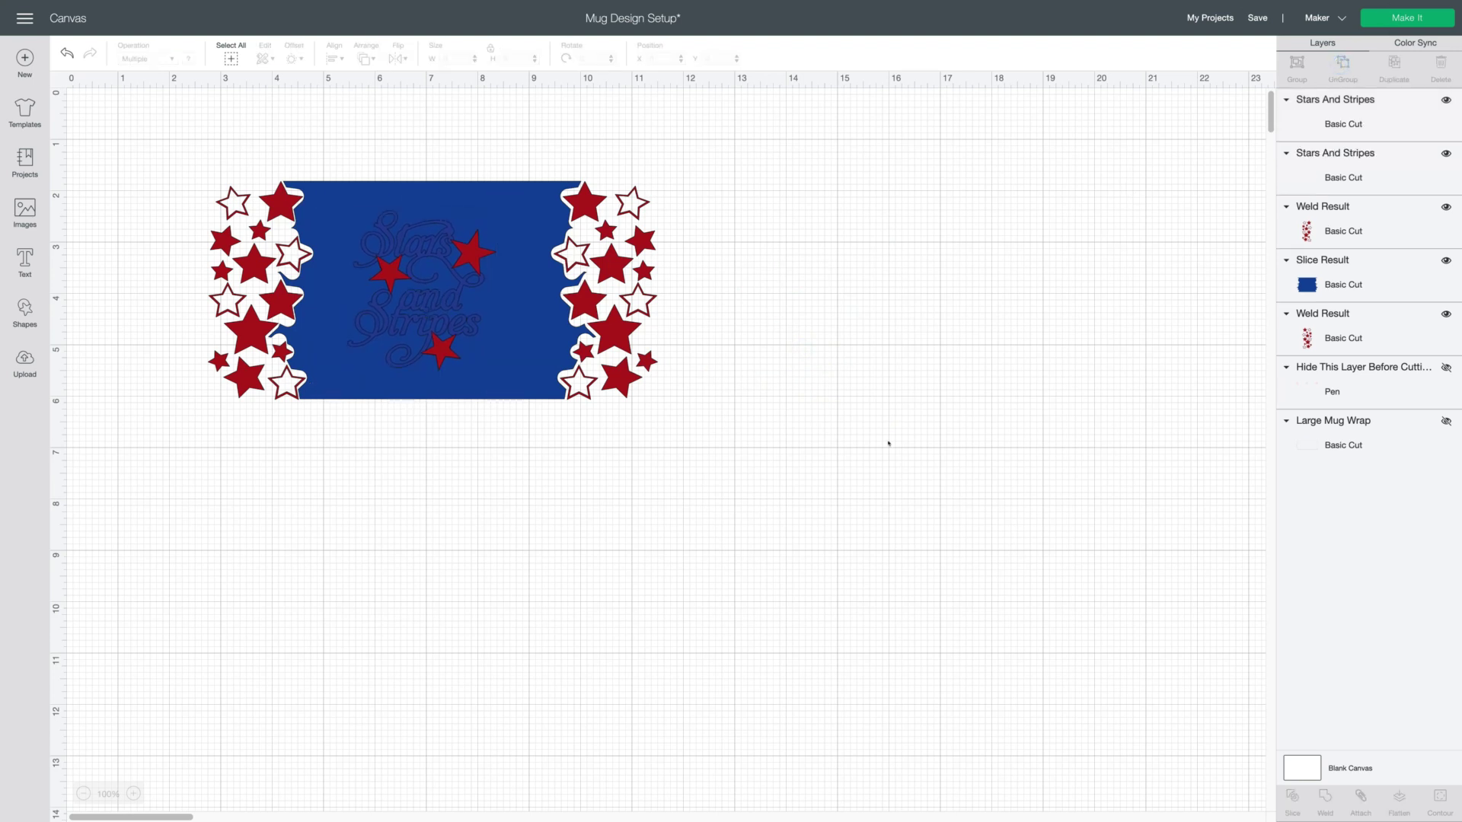
# Hide the three separate red lettering stars and both red star clusters, leaving only the lettering and blue wrap visible
pyautogui.click(1343, 124)
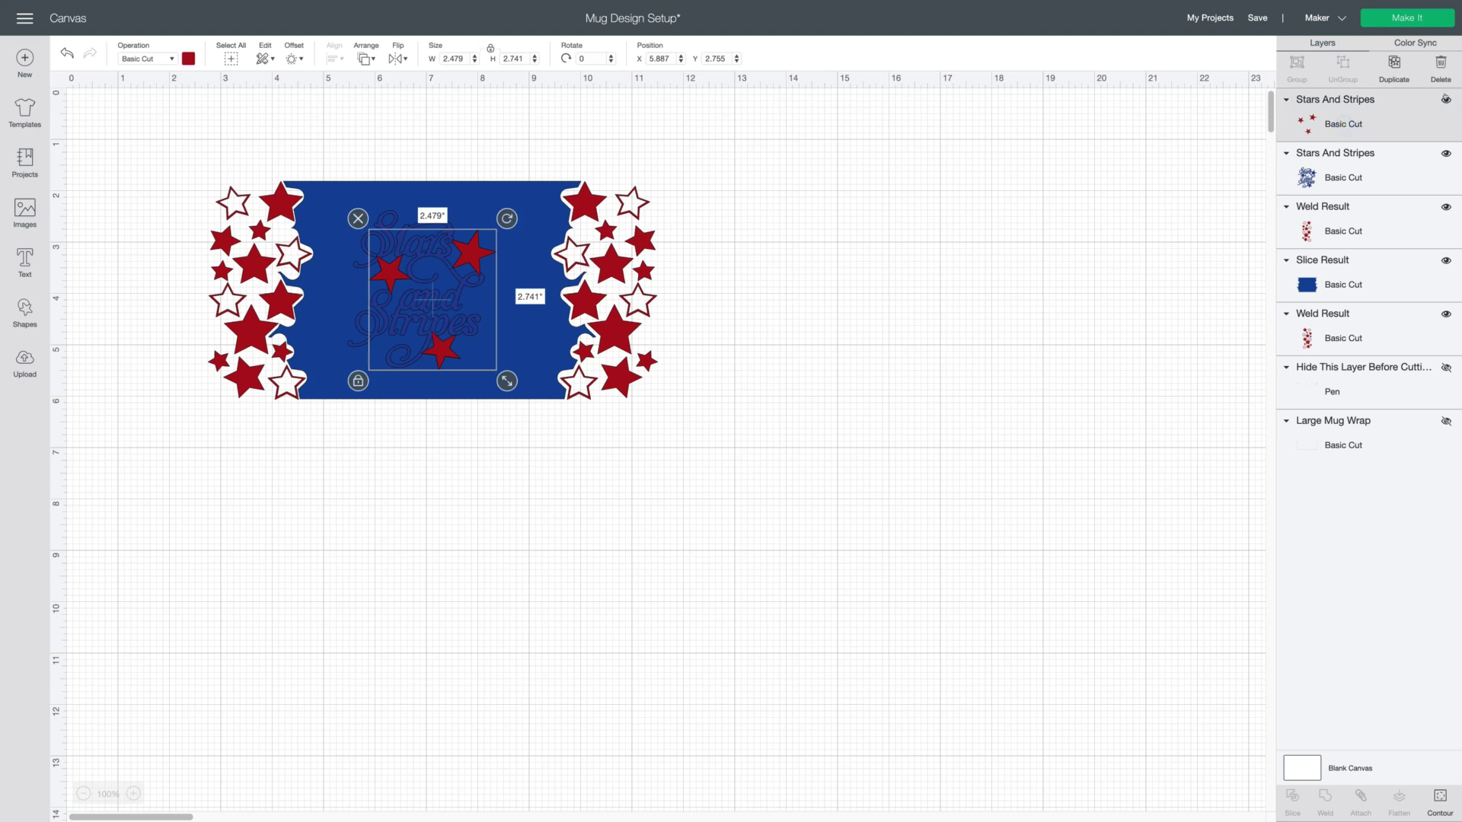
pyautogui.click(1446, 99)
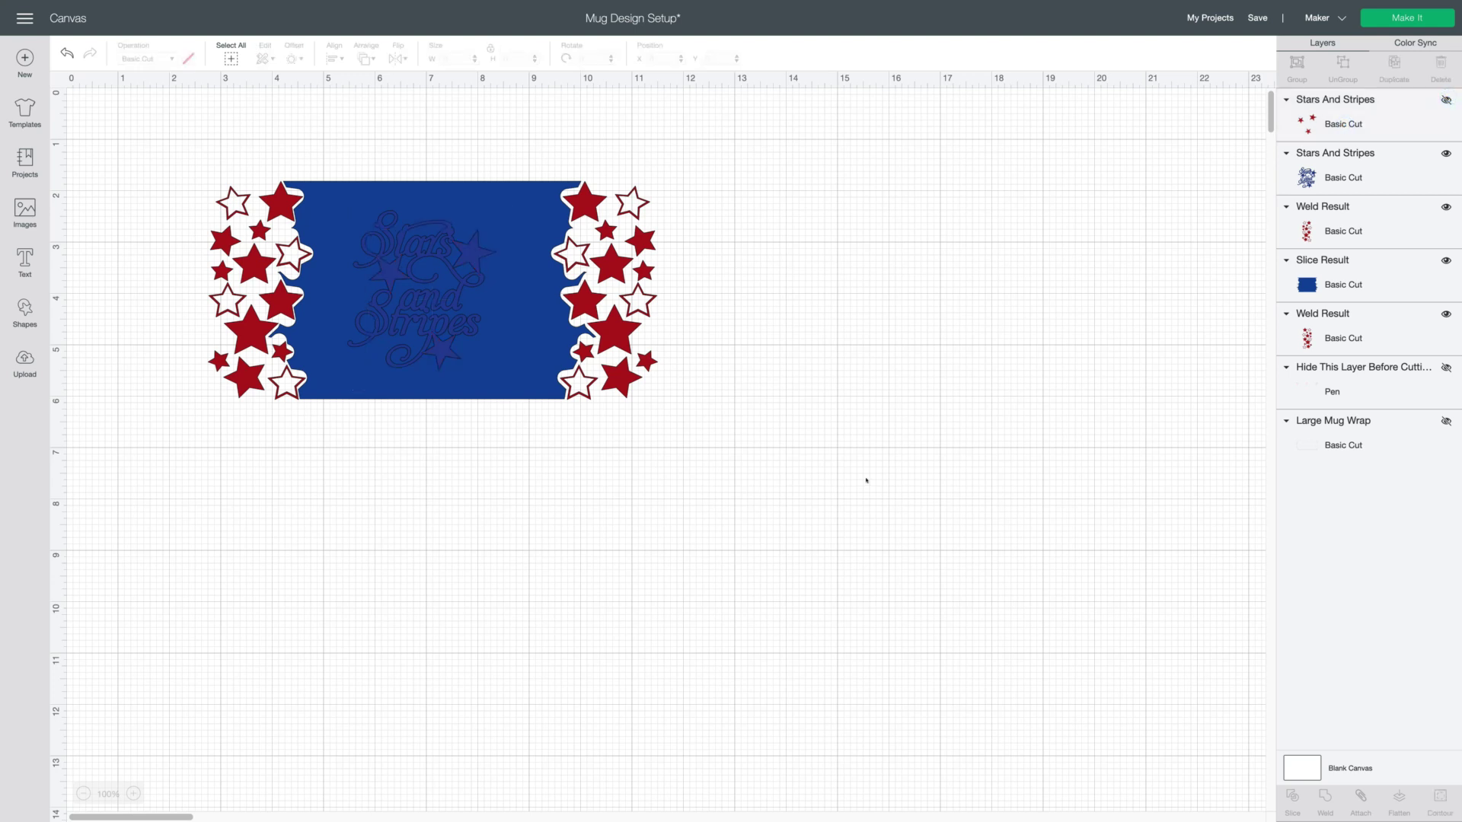
pyautogui.click(866, 479)
pyautogui.click(1446, 206)
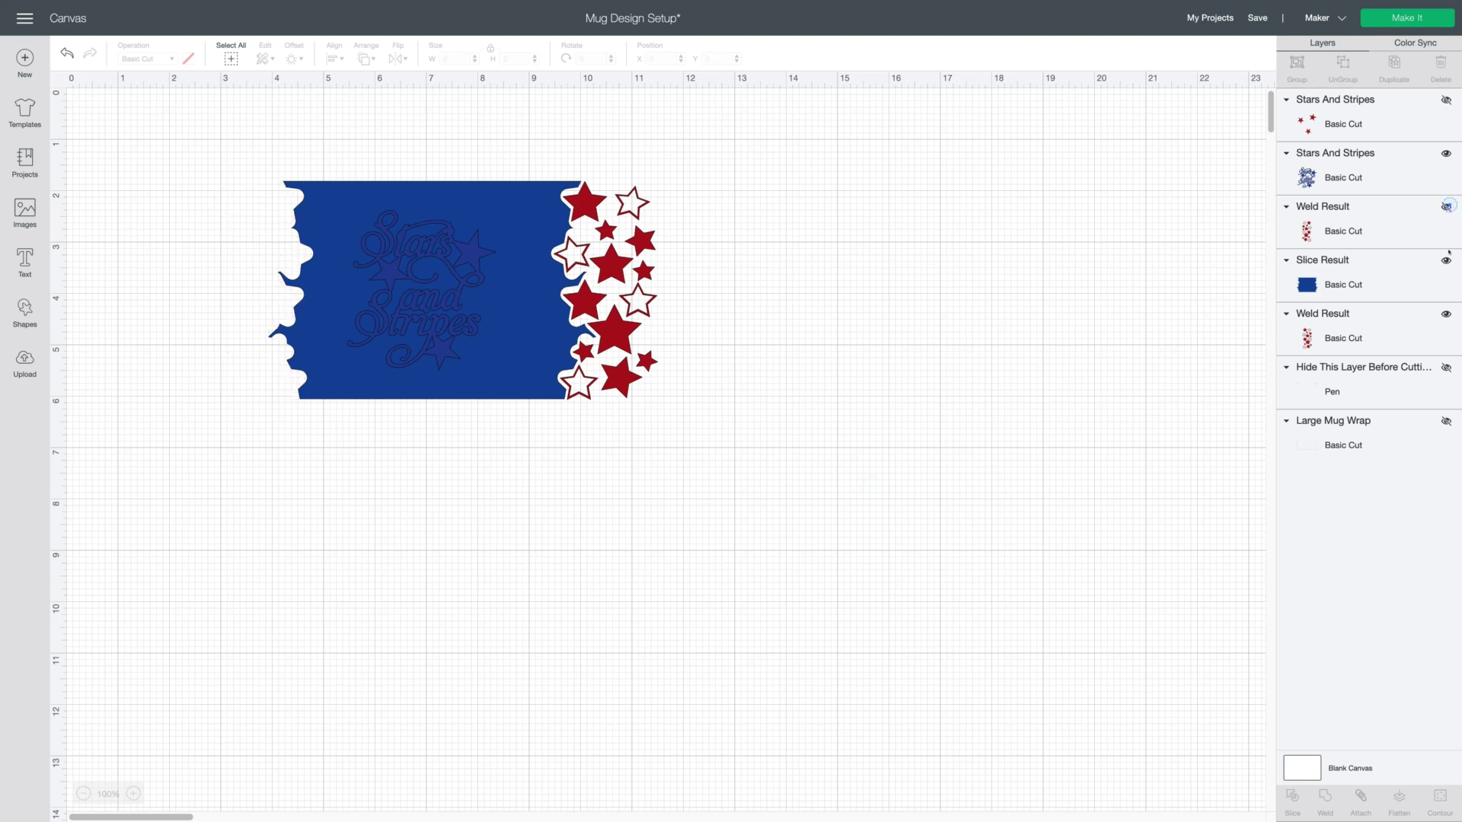
pyautogui.click(1445, 314)
pyautogui.click(527, 427)
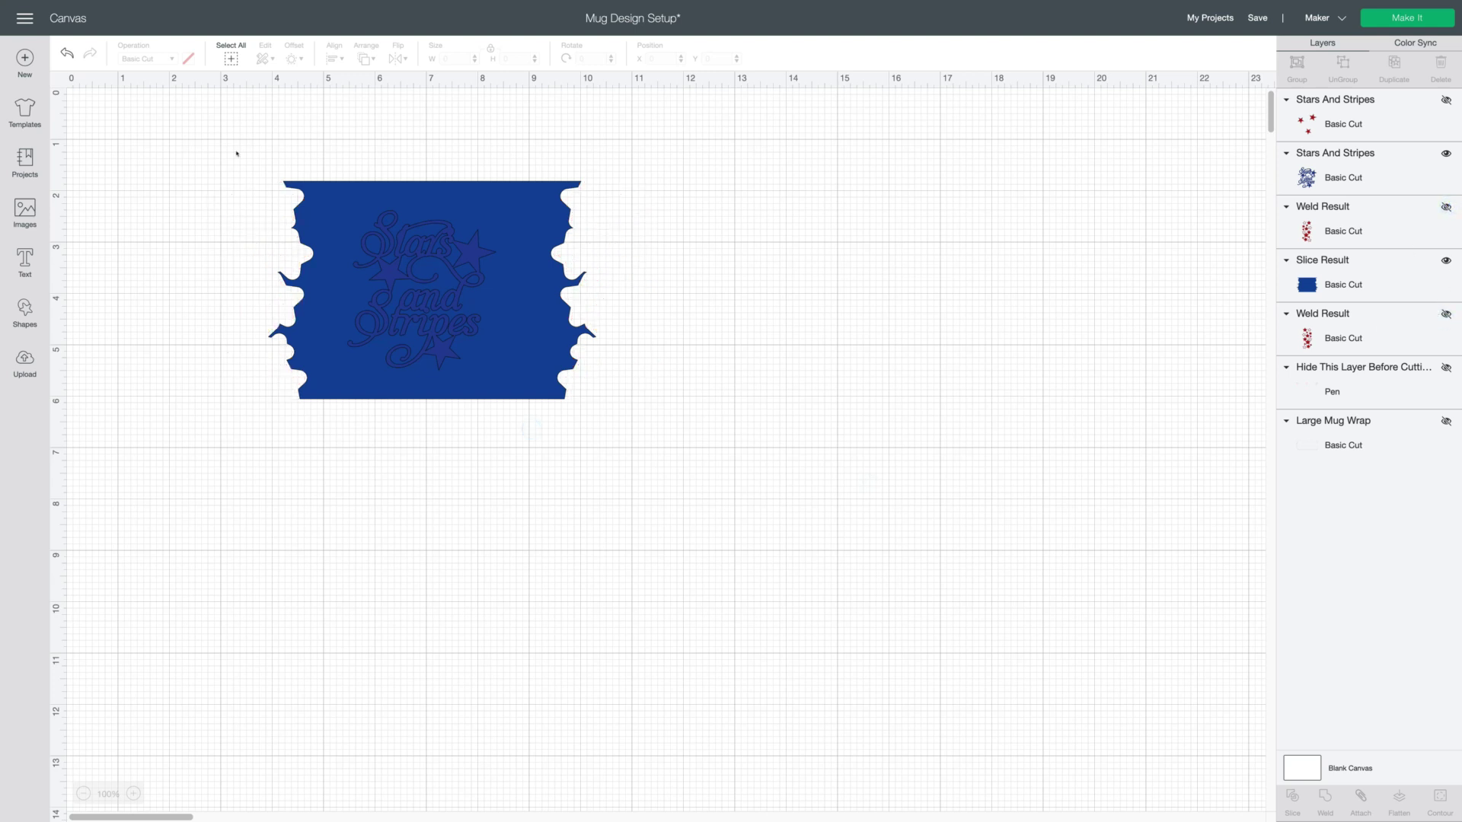
# Slice the Stars and Stripes lettering out of the blue wrap
pyautogui.moveTo(230, 146); pyautogui.dragTo(626, 421)
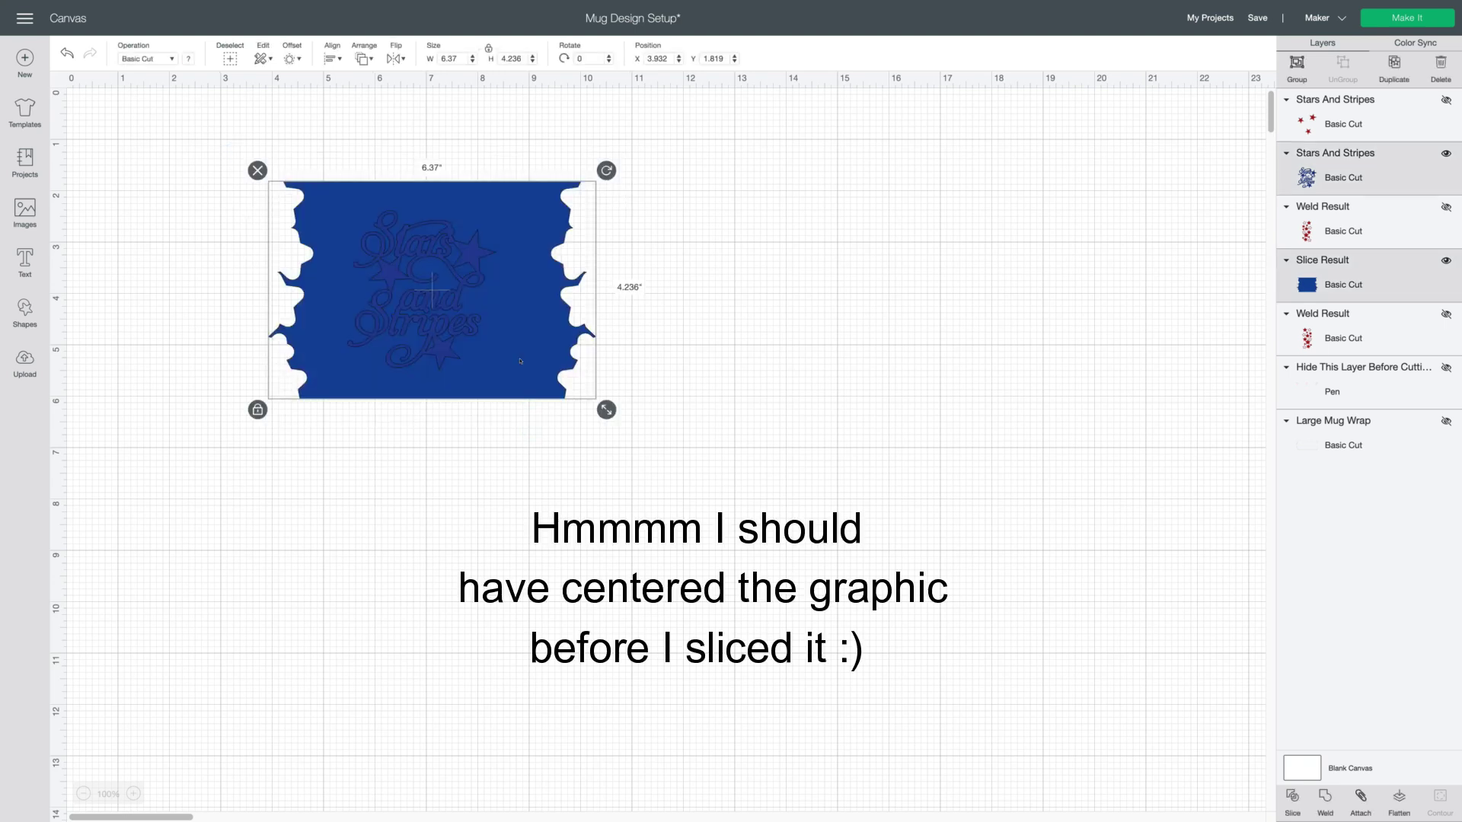
pyautogui.rightClick(520, 361)
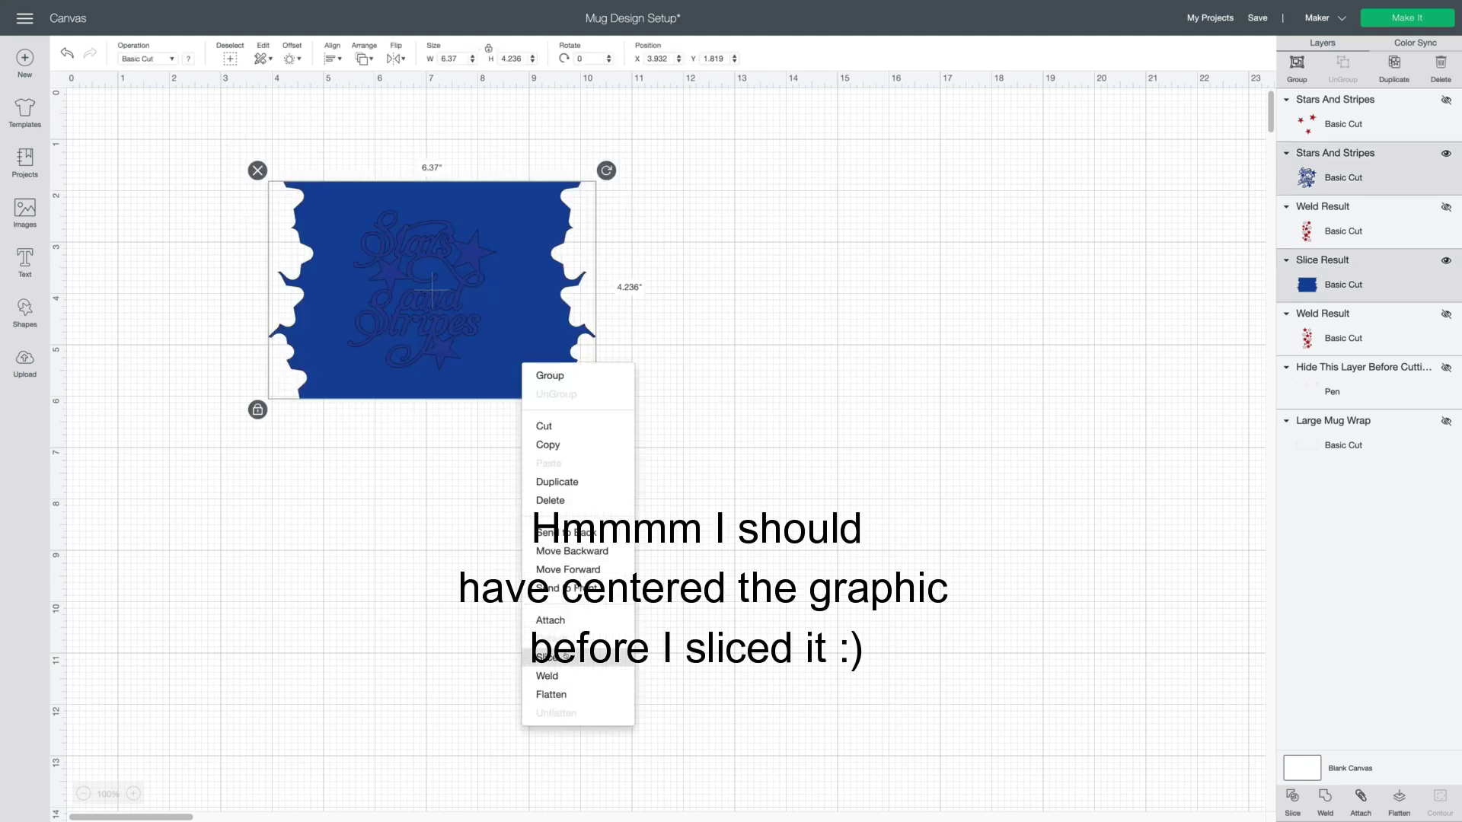
pyautogui.click(571, 656)
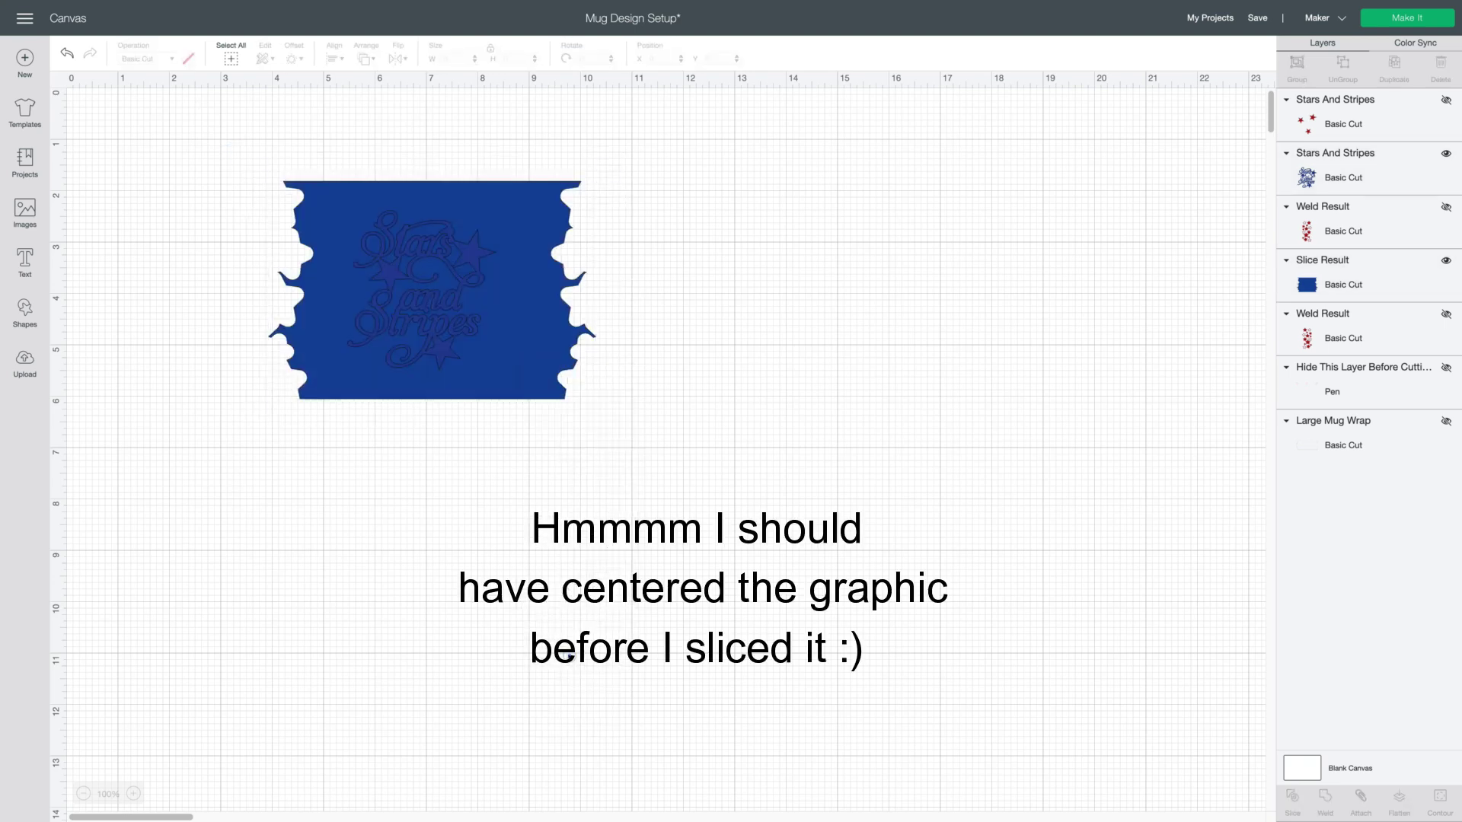
pyautogui.click(455, 281)
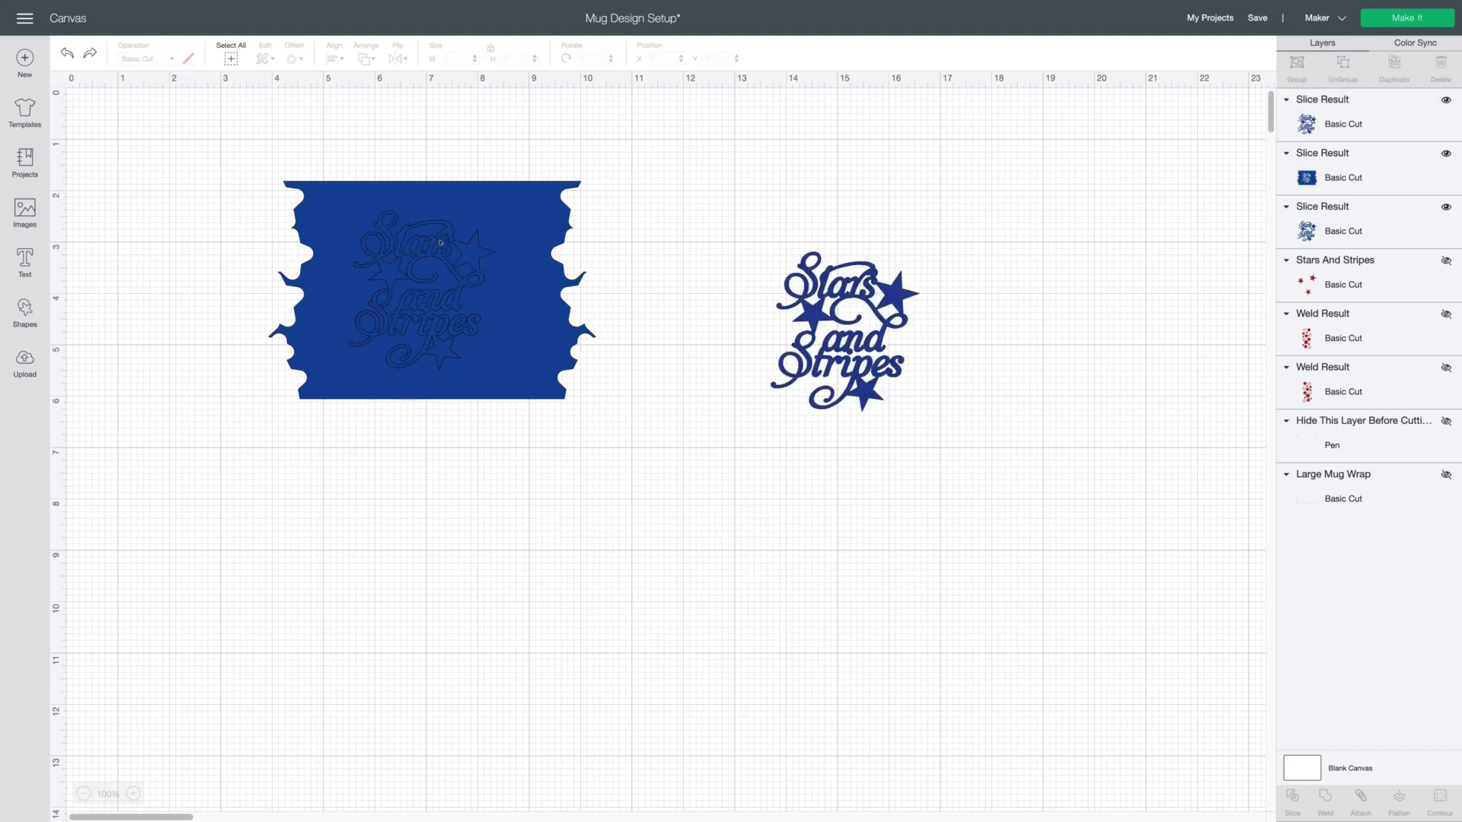
# Separate the two leftover lettering pieces from the sliced blue wrap and delete both
pyautogui.moveTo(471, 256); pyautogui.dragTo(471, 500)
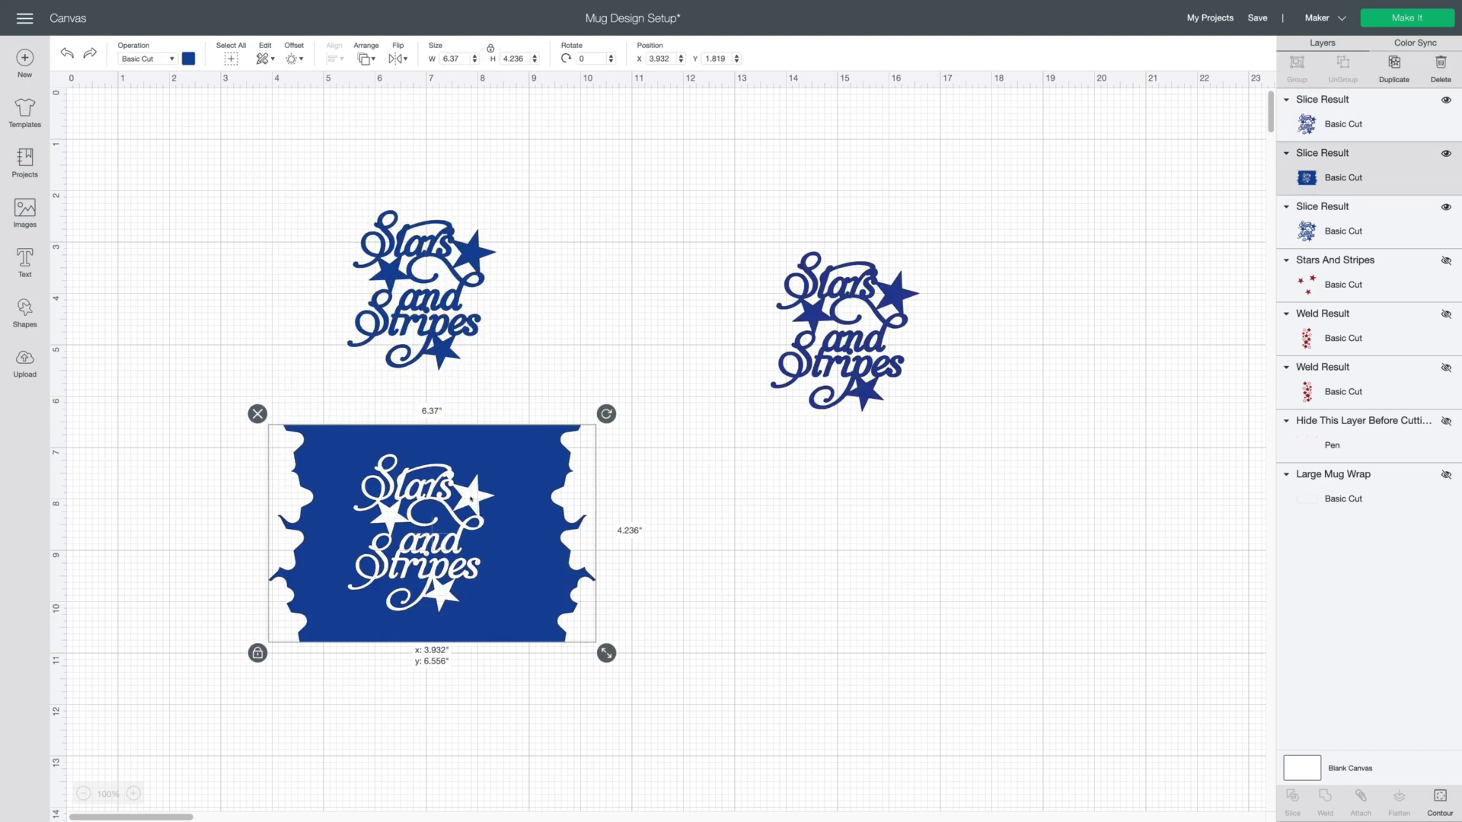
pyautogui.moveTo(432, 259); pyautogui.dragTo(868, 297)
pyautogui.moveTo(440, 617); pyautogui.dragTo(431, 377)
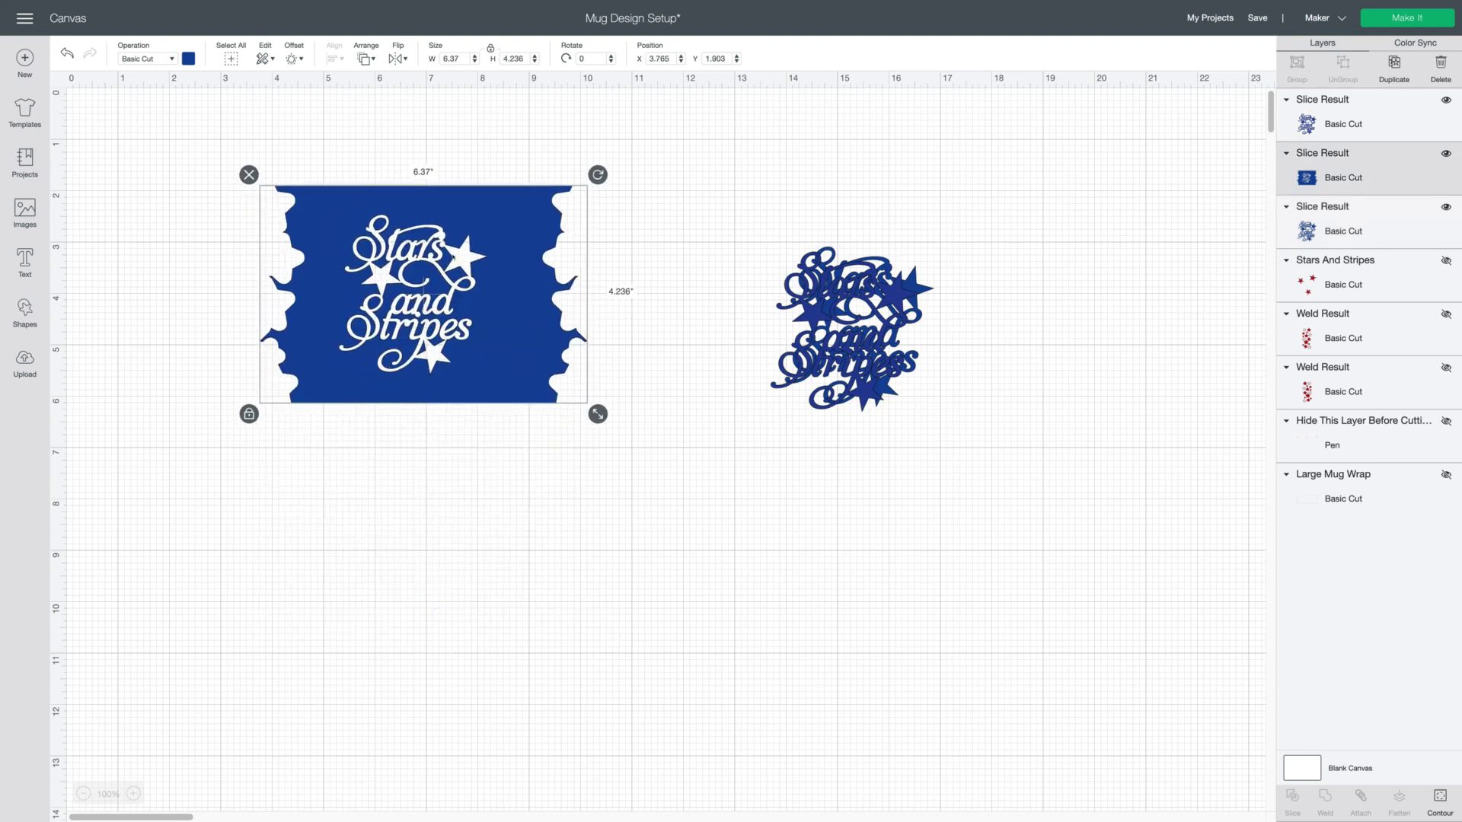
pyautogui.moveTo(771, 230); pyautogui.dragTo(969, 527)
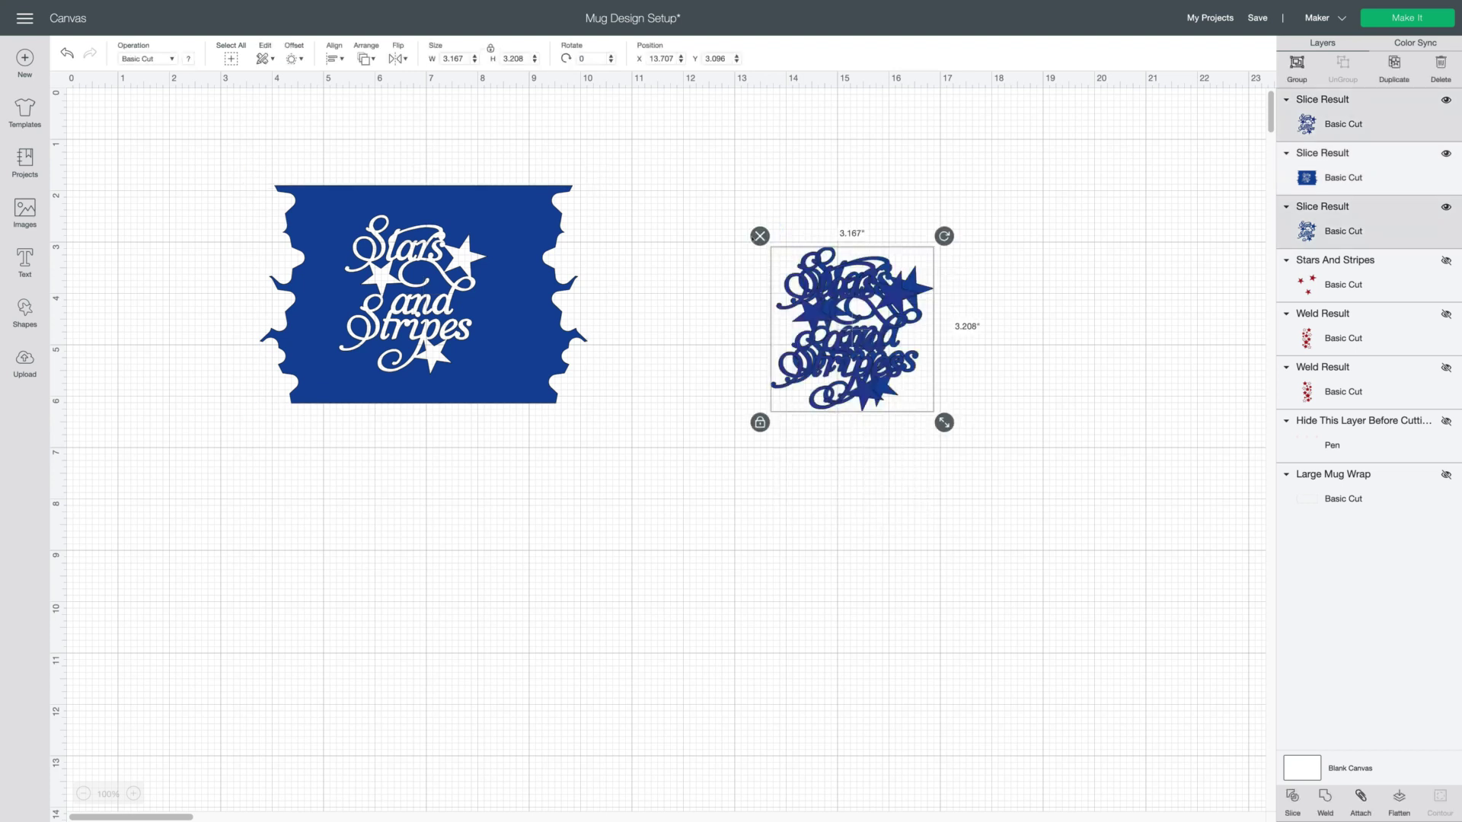
pyautogui.click(759, 236)
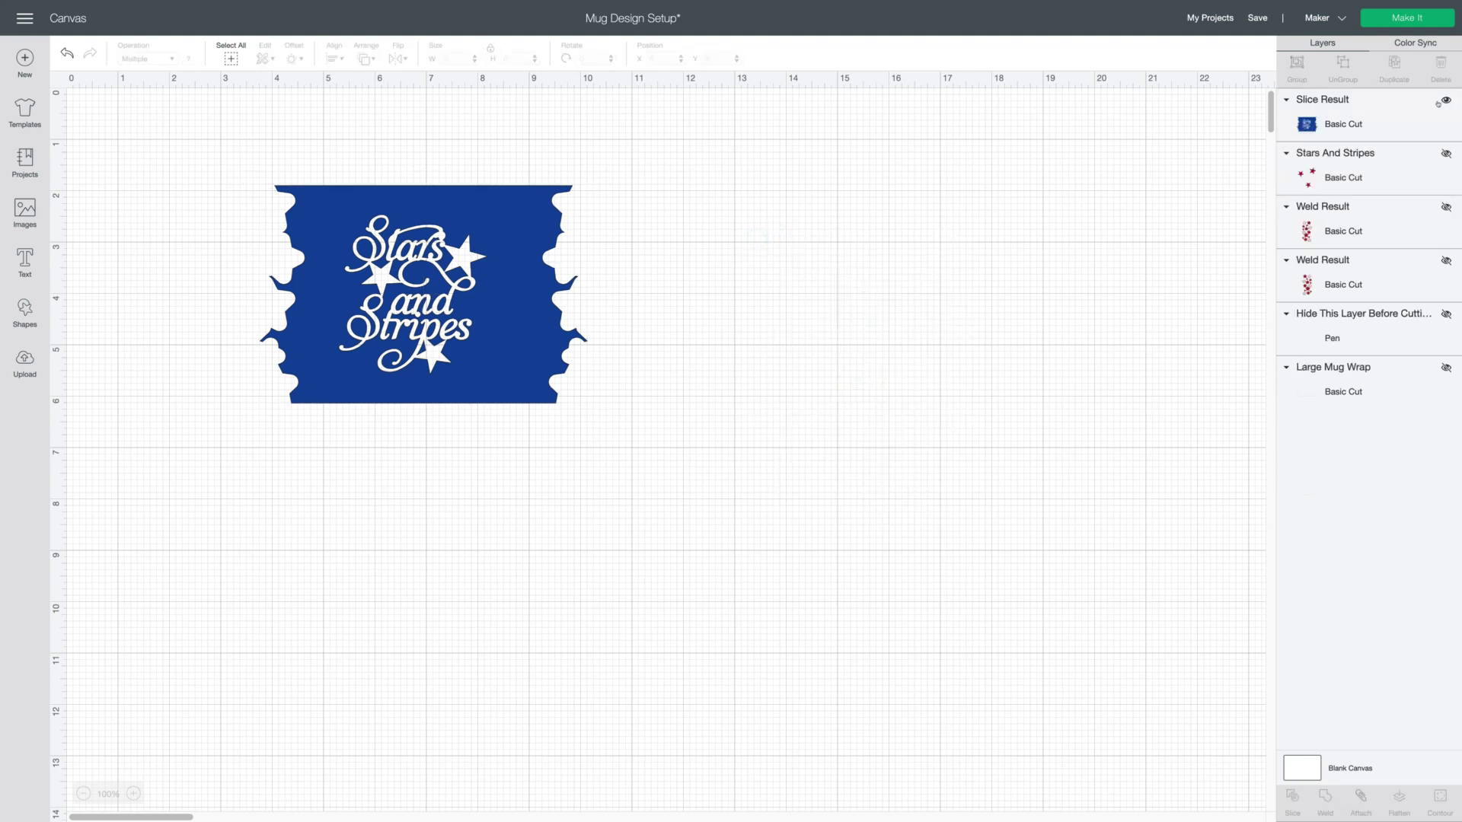
# Show the three red lettering stars and both star clusters again, and realign the wrap's star cutouts with the lettering stars
pyautogui.click(1445, 153)
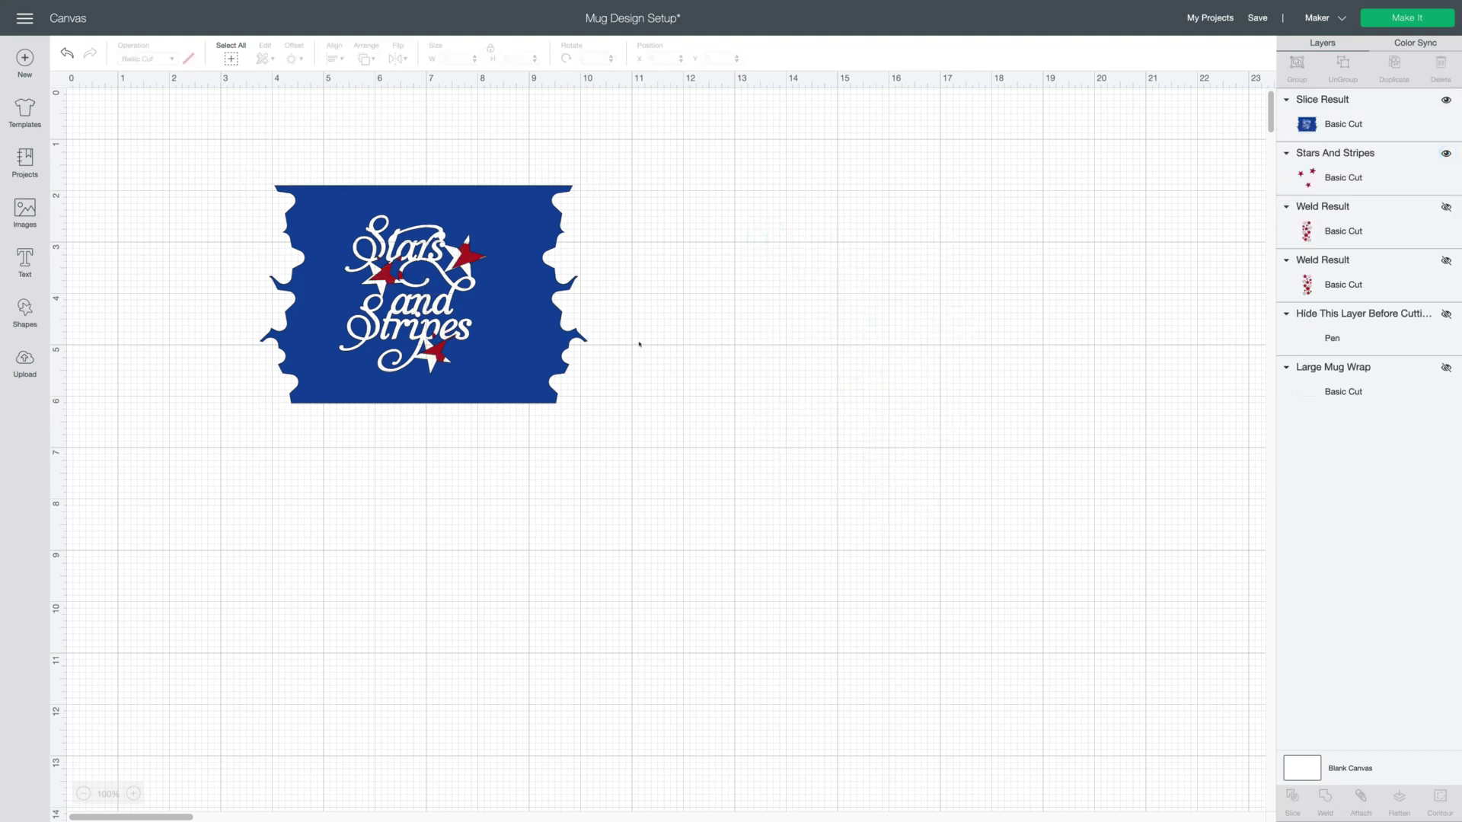
pyautogui.moveTo(525, 333)
pyautogui.mouseDown()
pyautogui.moveTo(538, 336)
pyautogui.moveTo(498, 328)
pyautogui.mouseUp()
pyautogui.click(950, 326)
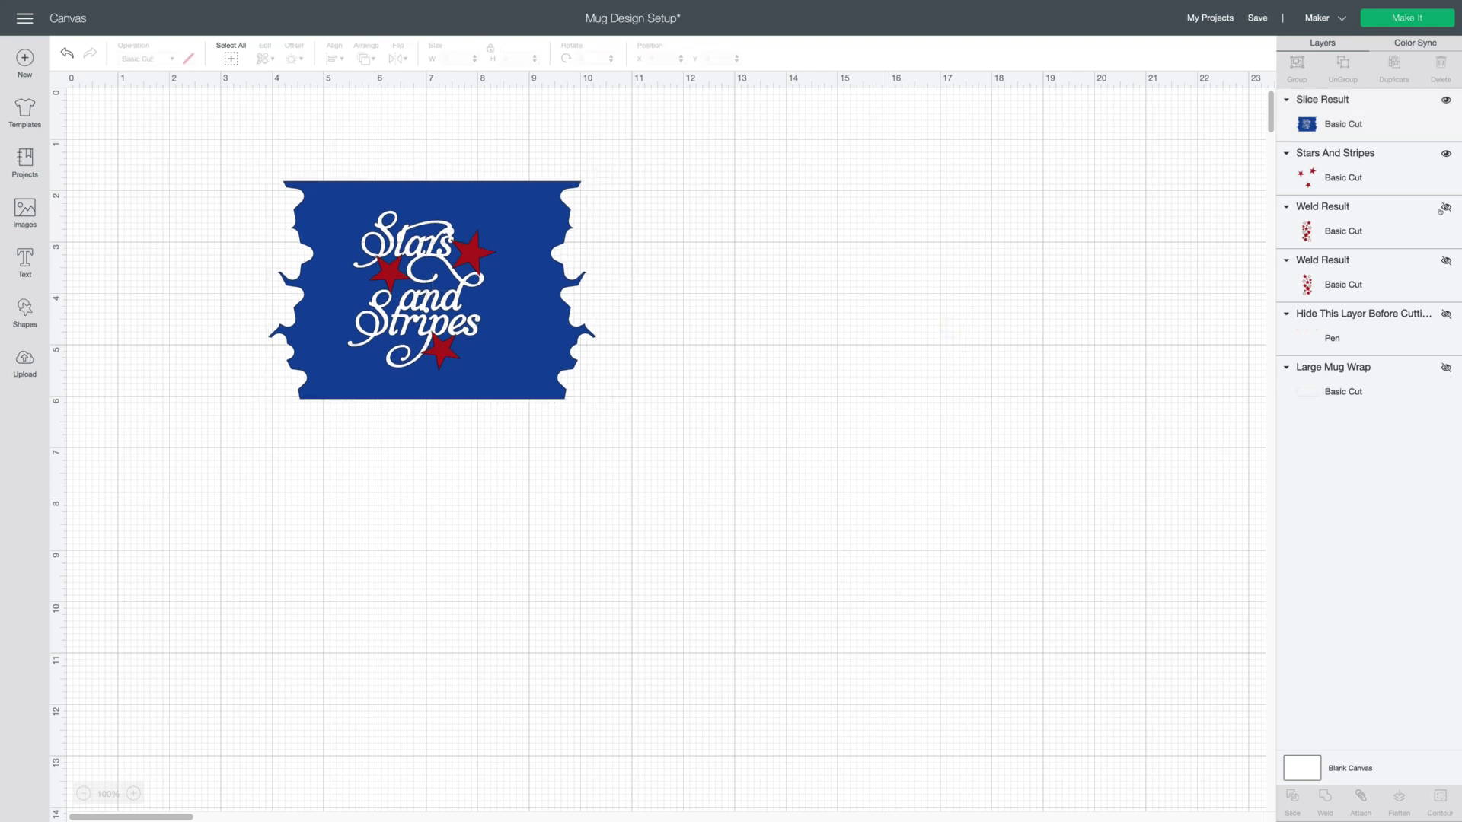
pyautogui.click(1444, 208)
pyautogui.click(1444, 260)
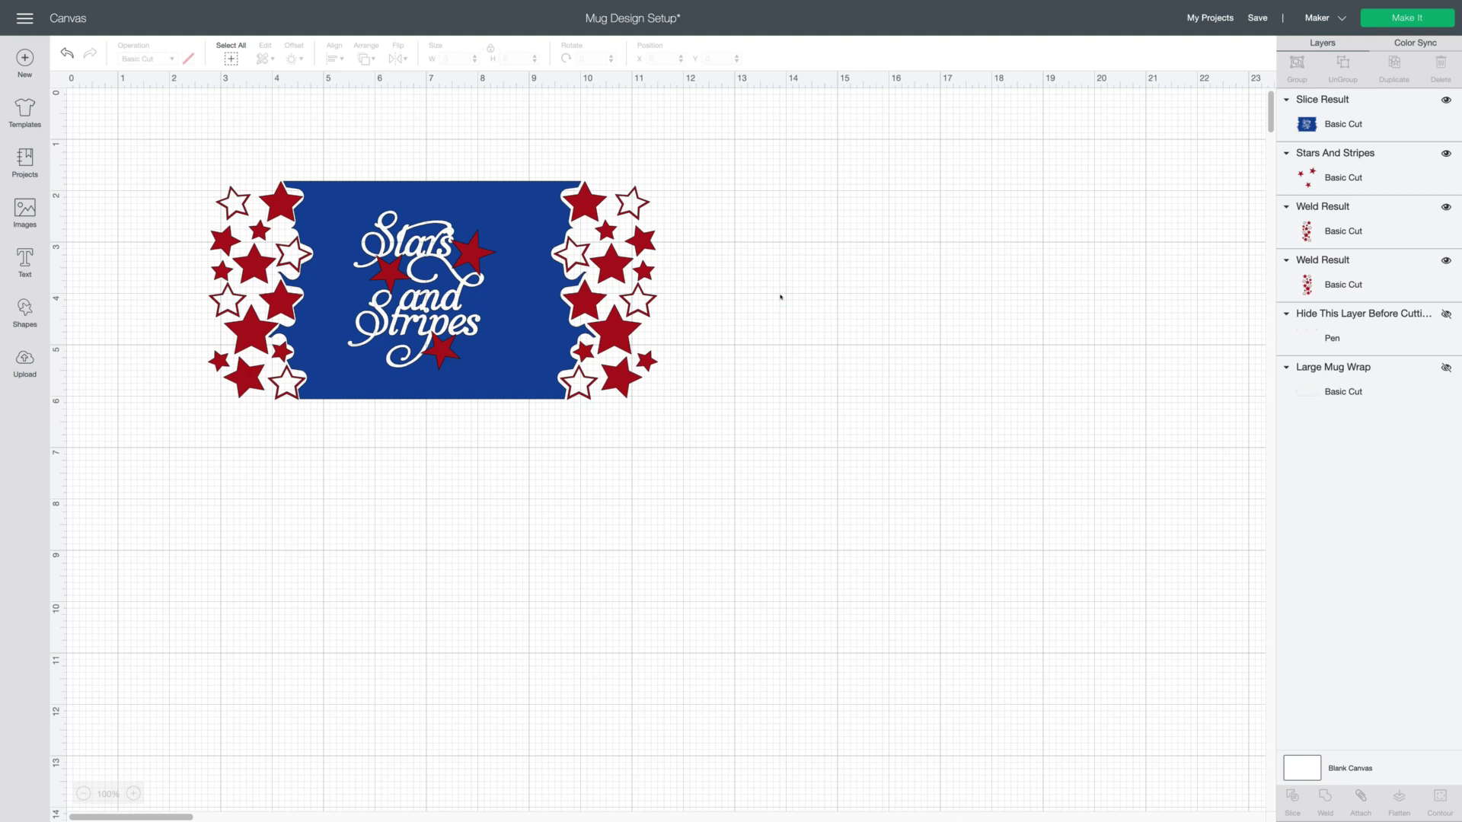
# Attach the three red lettering stars and both red star clusters to each other
pyautogui.click(1321, 276)
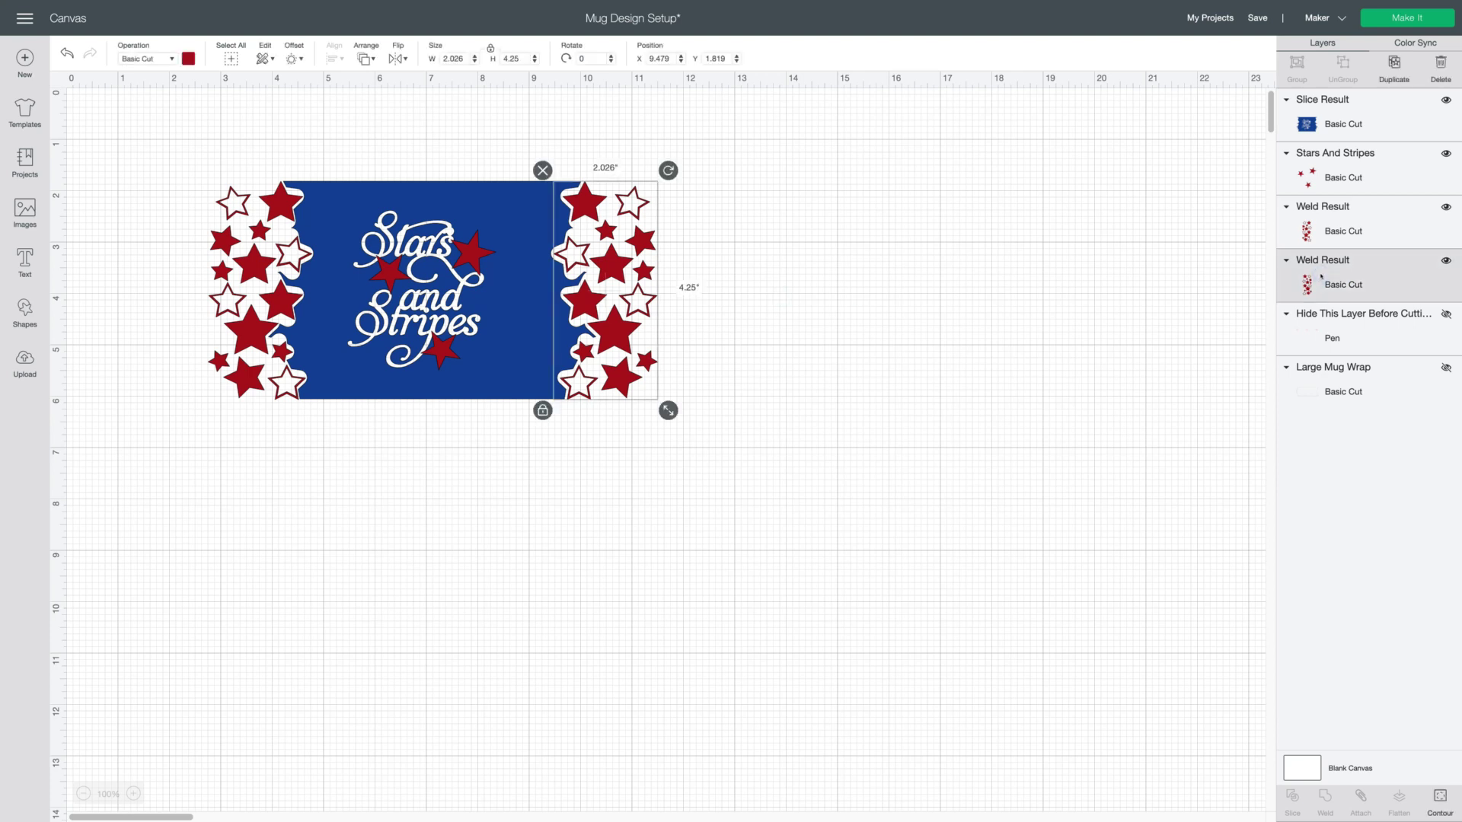
pyautogui.keyDown('shift'); pyautogui.click(1326, 220); pyautogui.keyUp('shift')
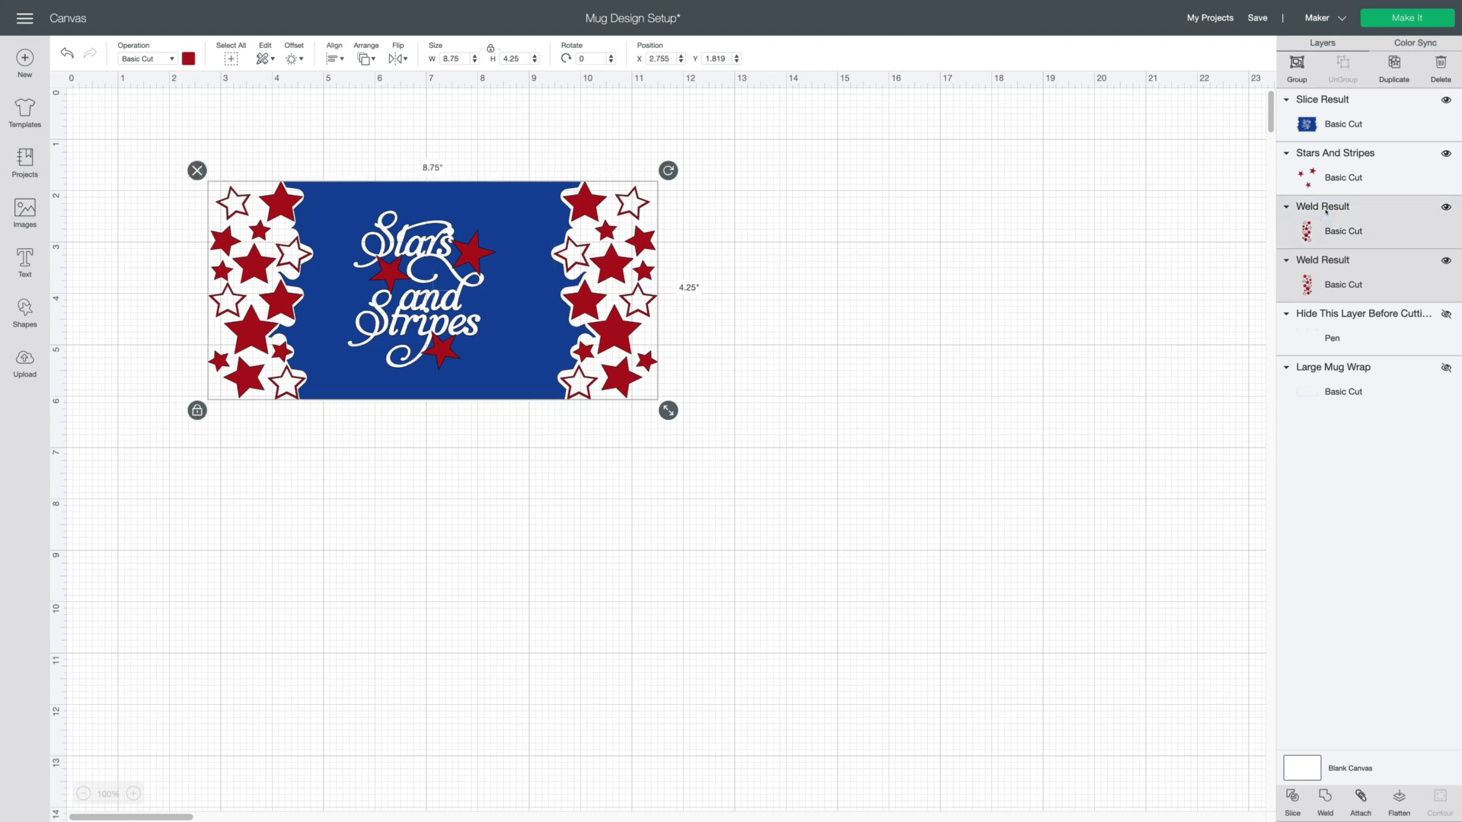
pyautogui.keyDown('shift'); pyautogui.click(1329, 173); pyautogui.keyUp('shift')
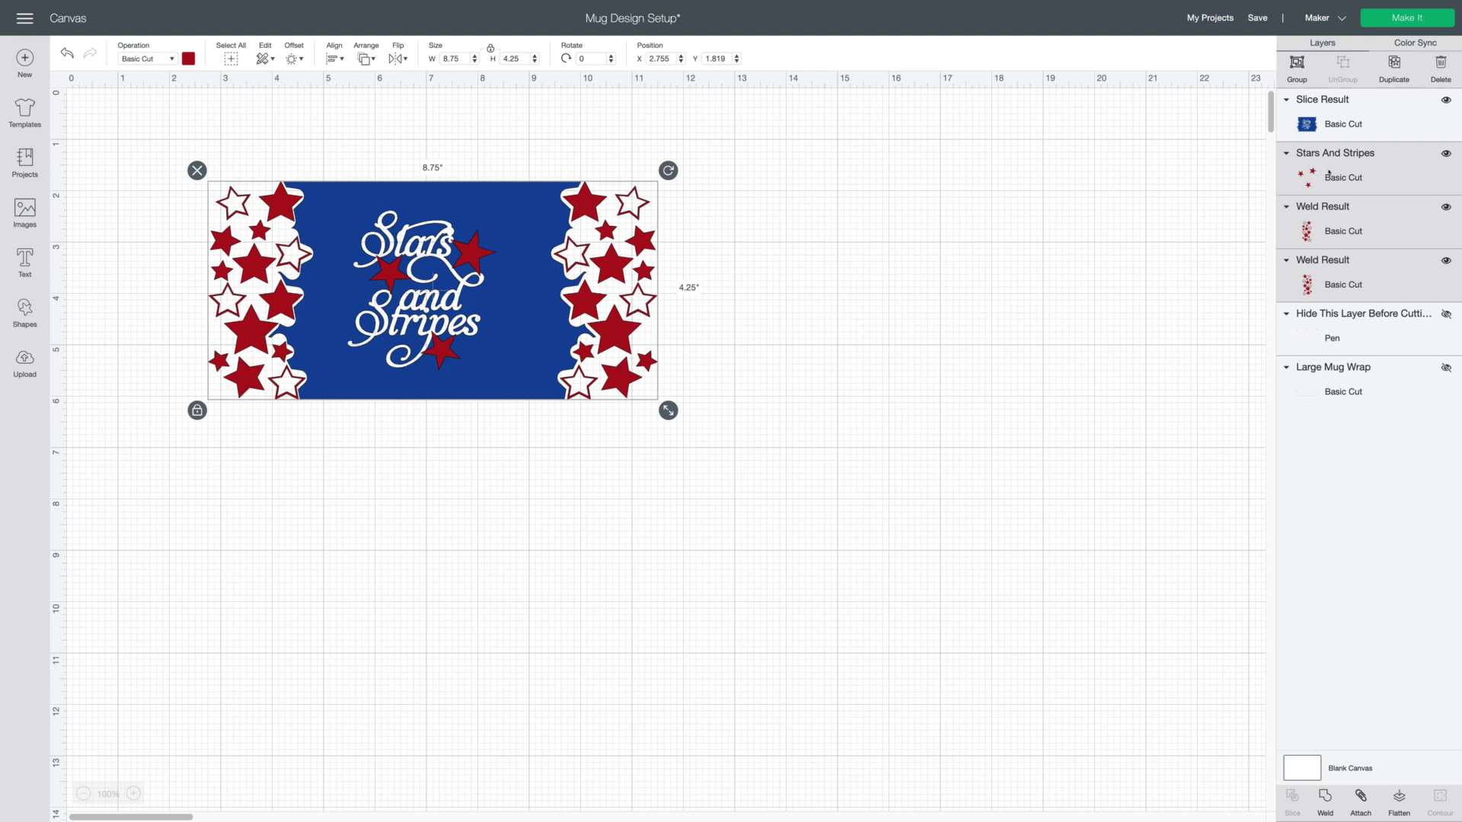
pyautogui.rightClick(1329, 173)
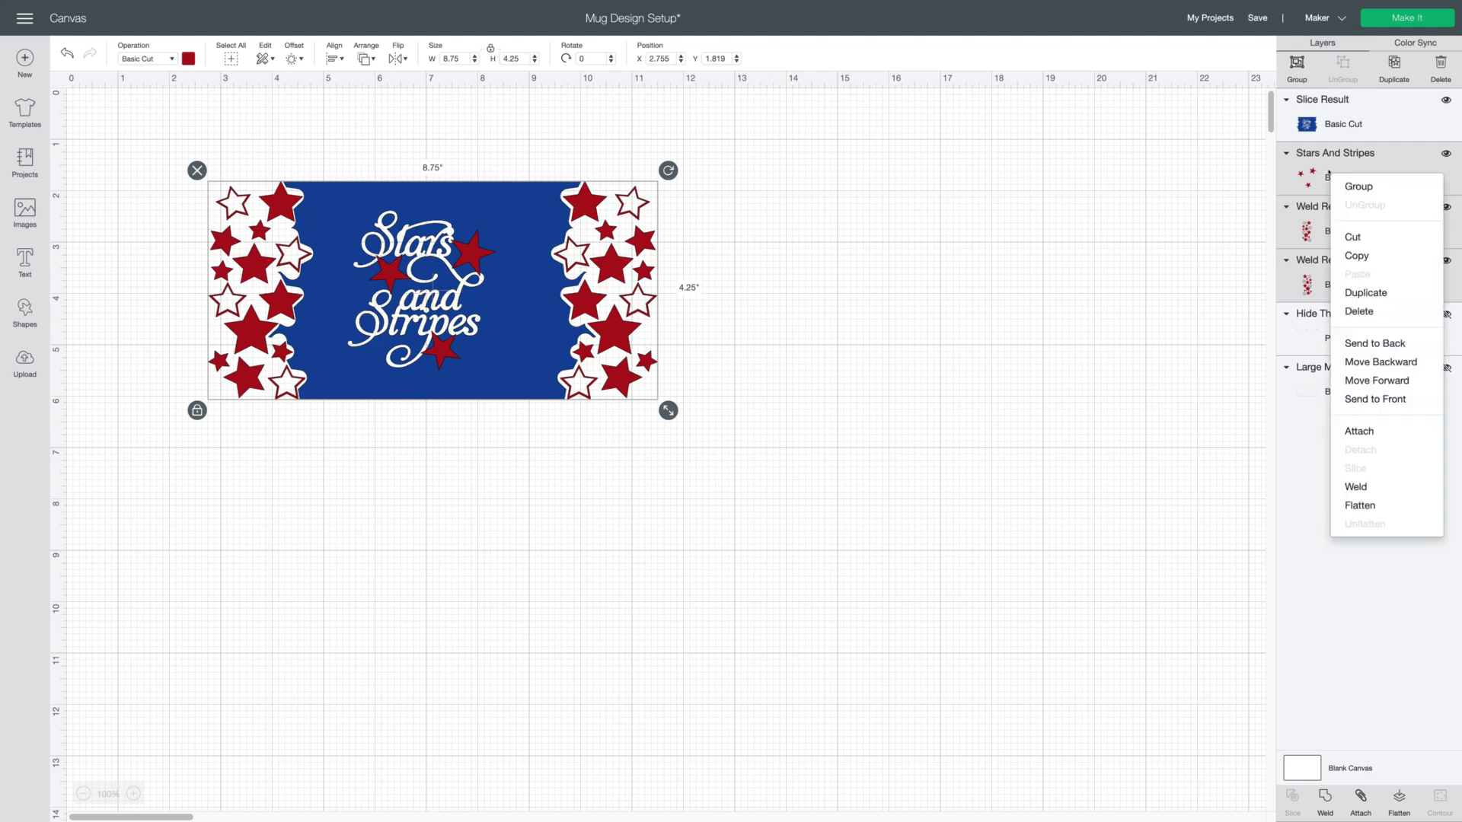
pyautogui.click(1359, 431)
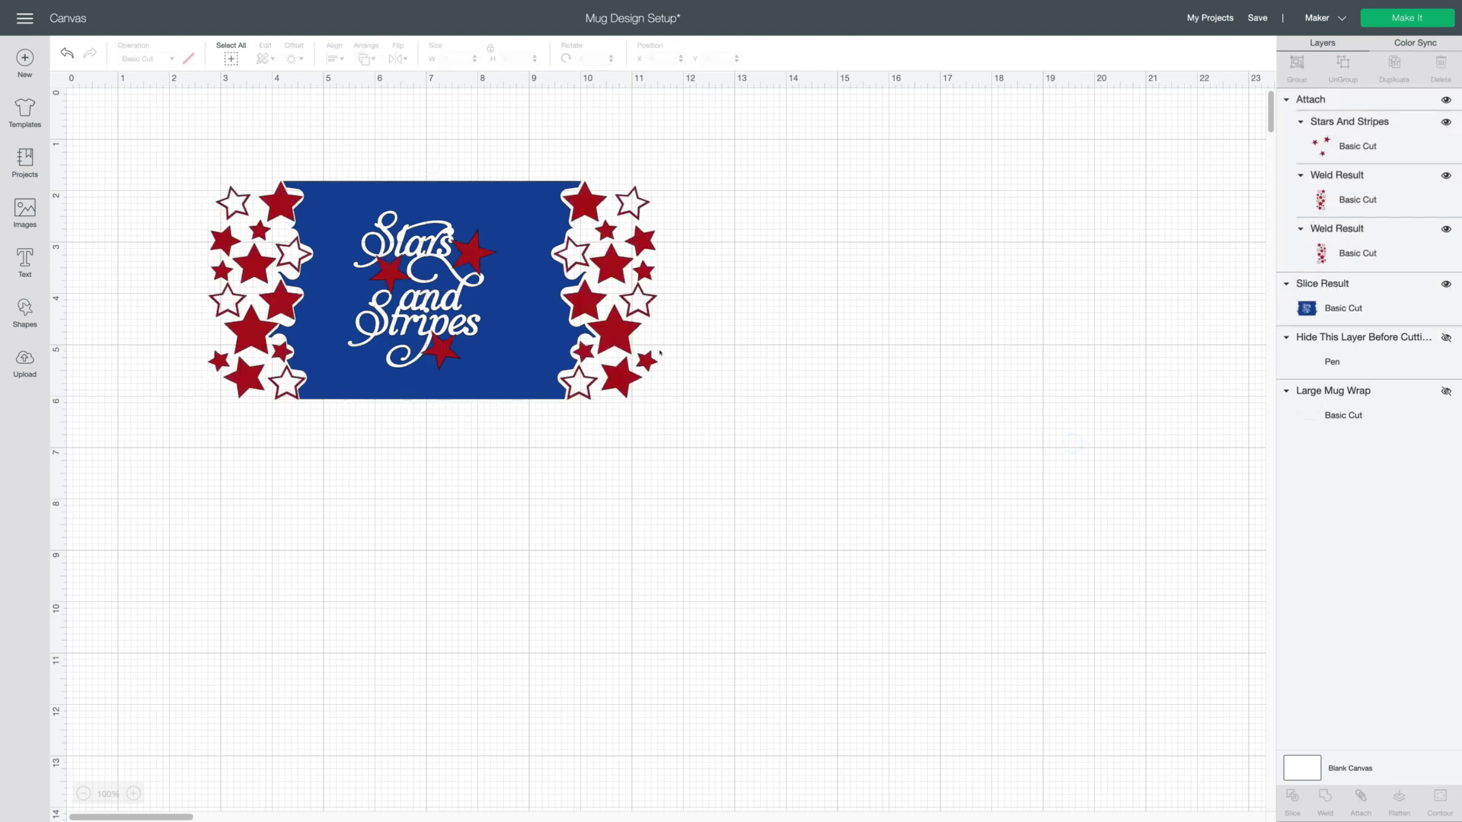
# Move the attached red stars below the blue wrap to check the pieces, and return them to X 2.755, Y 1.819 in
pyautogui.moveTo(596, 344); pyautogui.dragTo(601, 610)
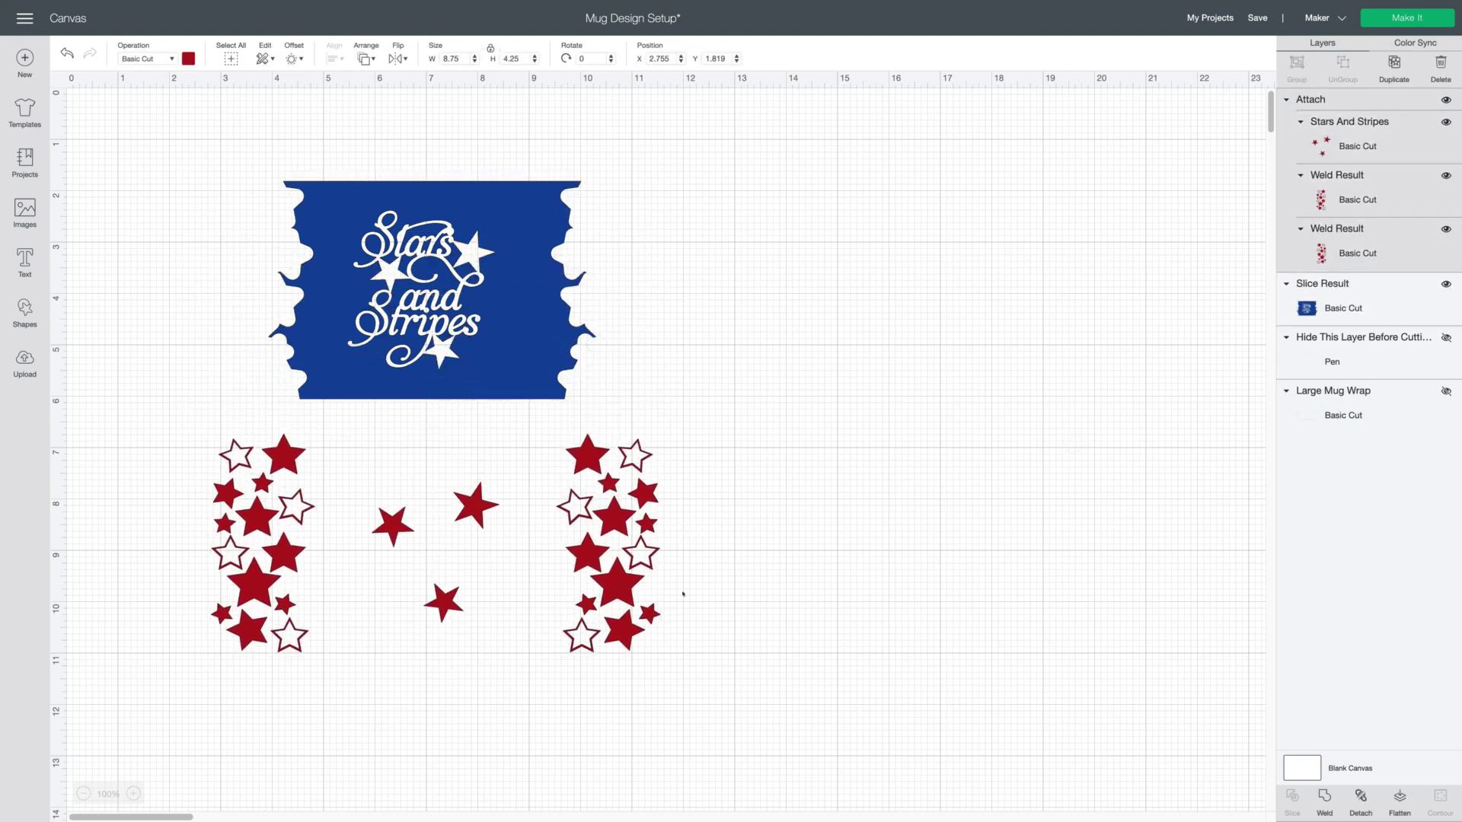
pyautogui.moveTo(605, 558); pyautogui.dragTo(603, 306)
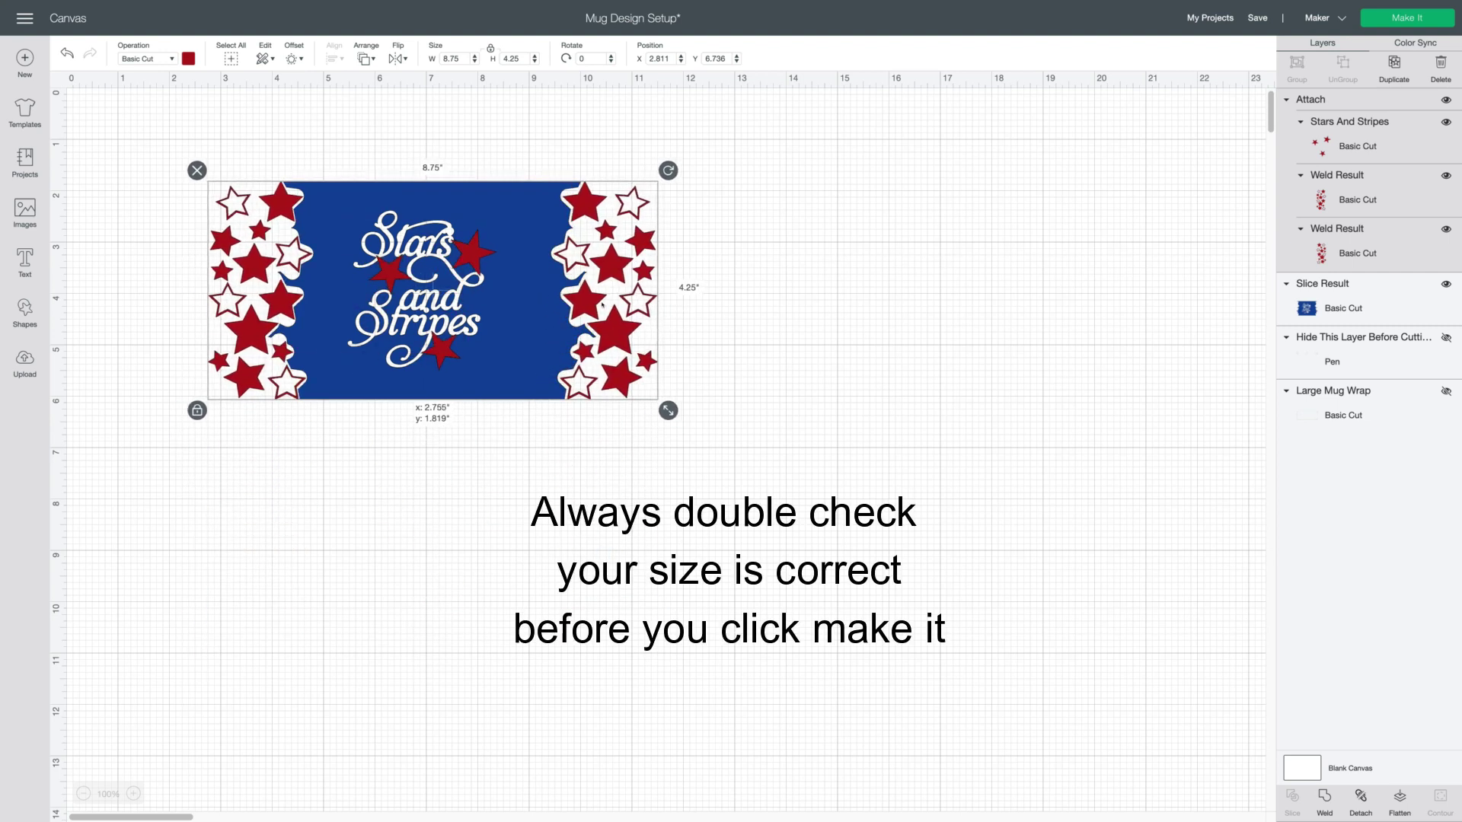
pyautogui.click(949, 332)
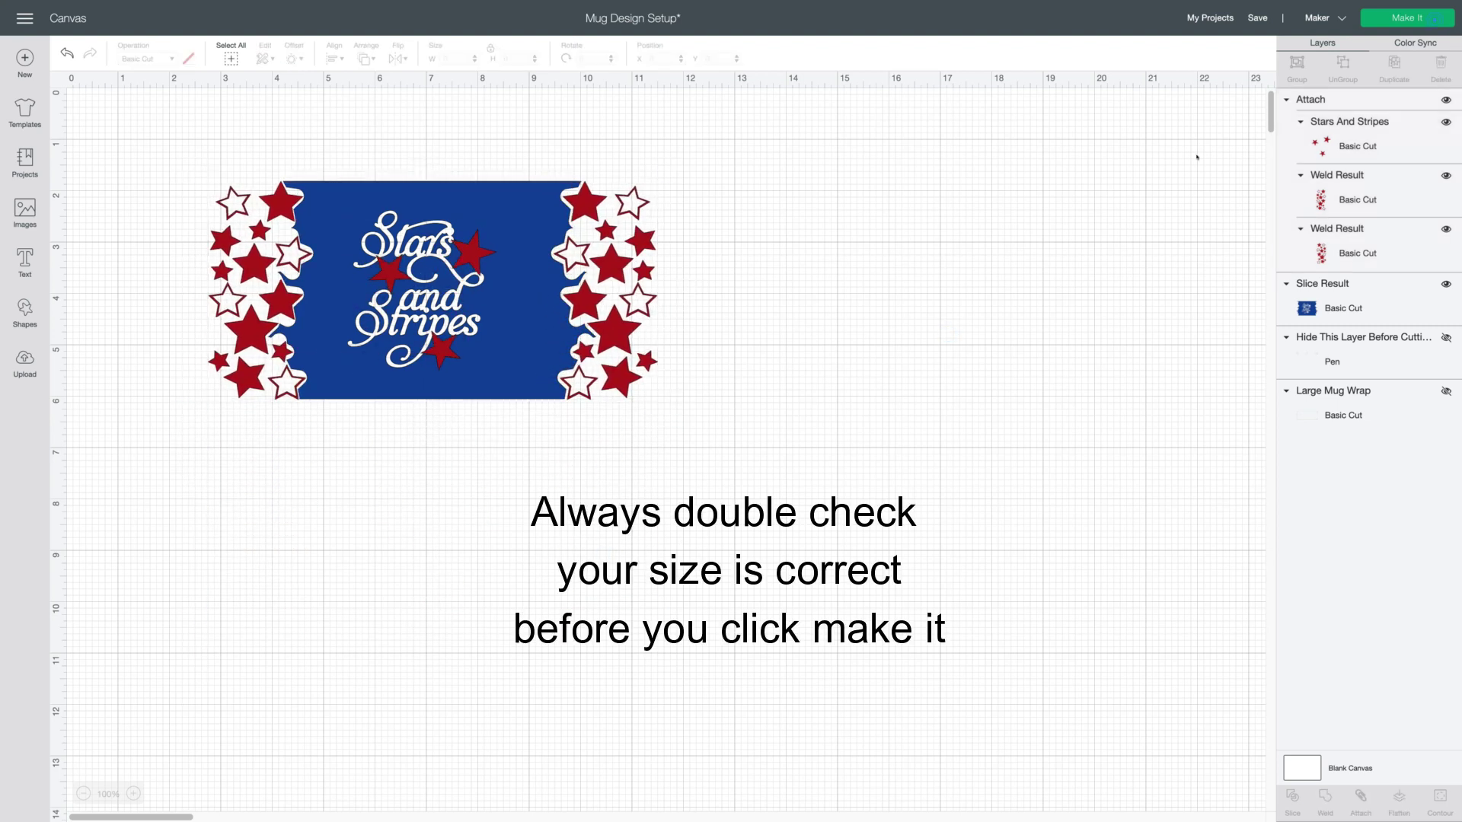
# Send the finished mug design to mat preparation for cutting
pyautogui.click(1432, 18)
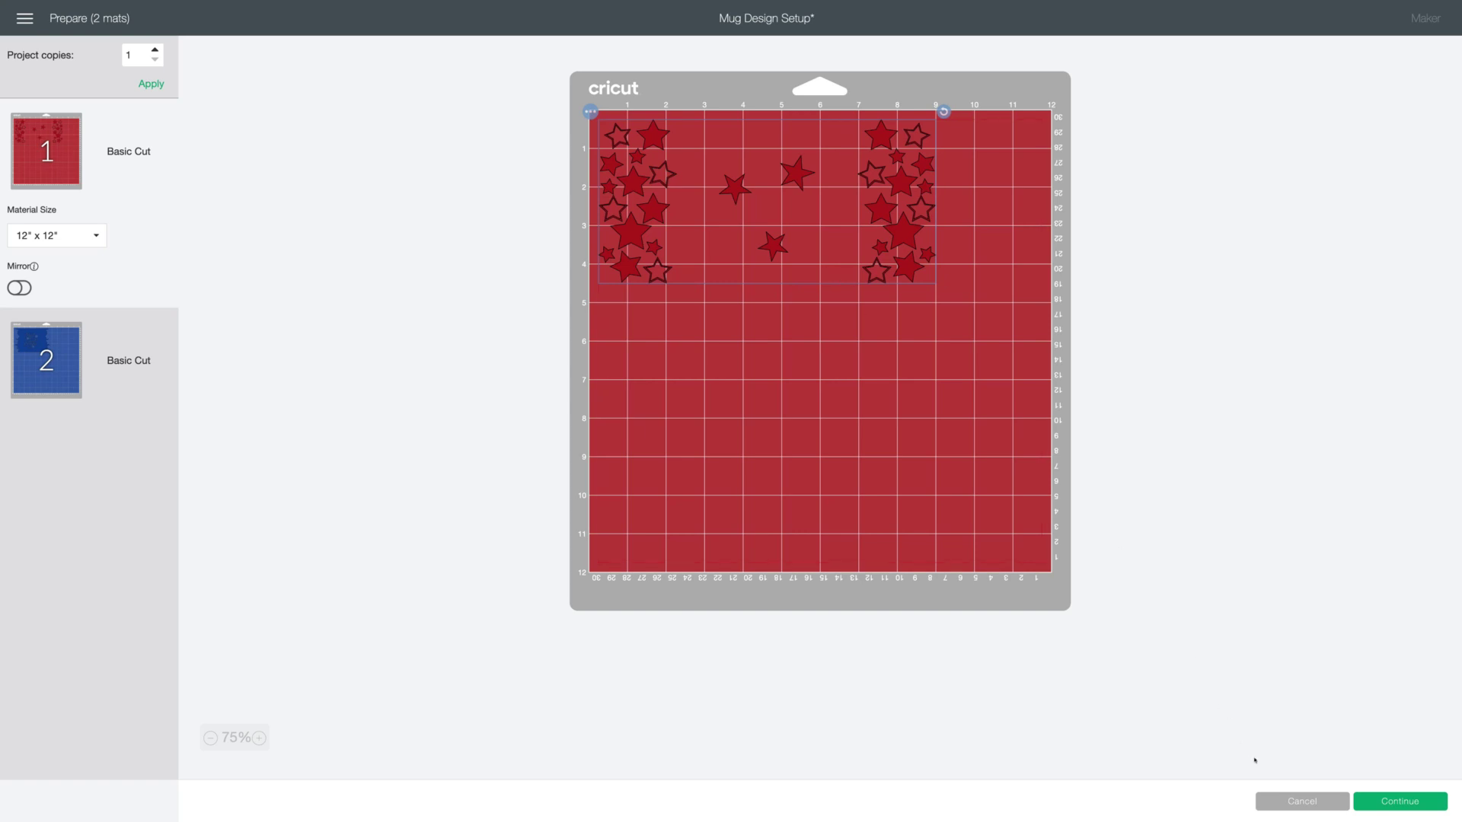
# Leave mat preparation and add a square in the empty area below the mug design
pyautogui.click(1274, 801)
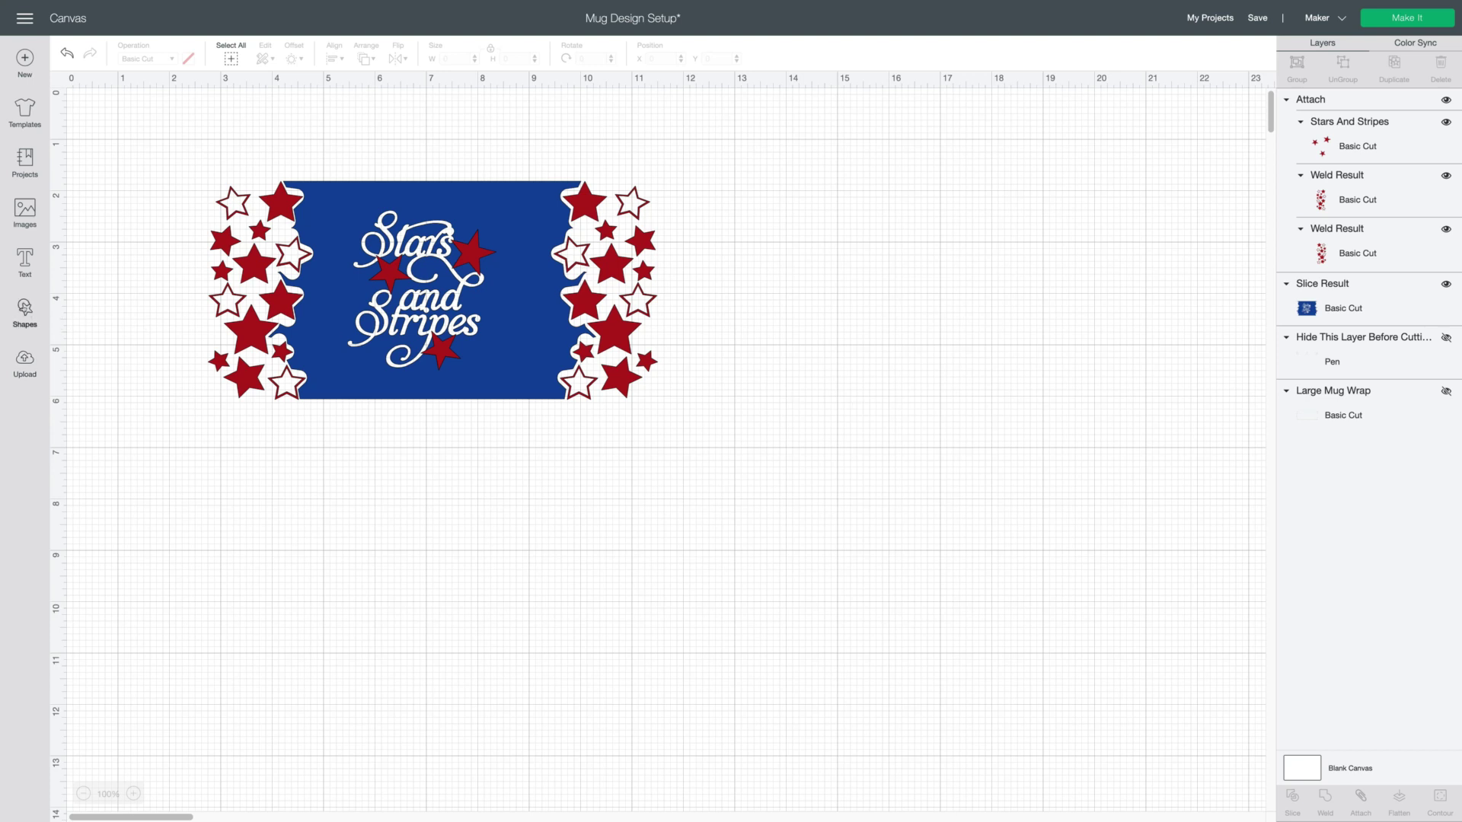
pyautogui.click(24, 308)
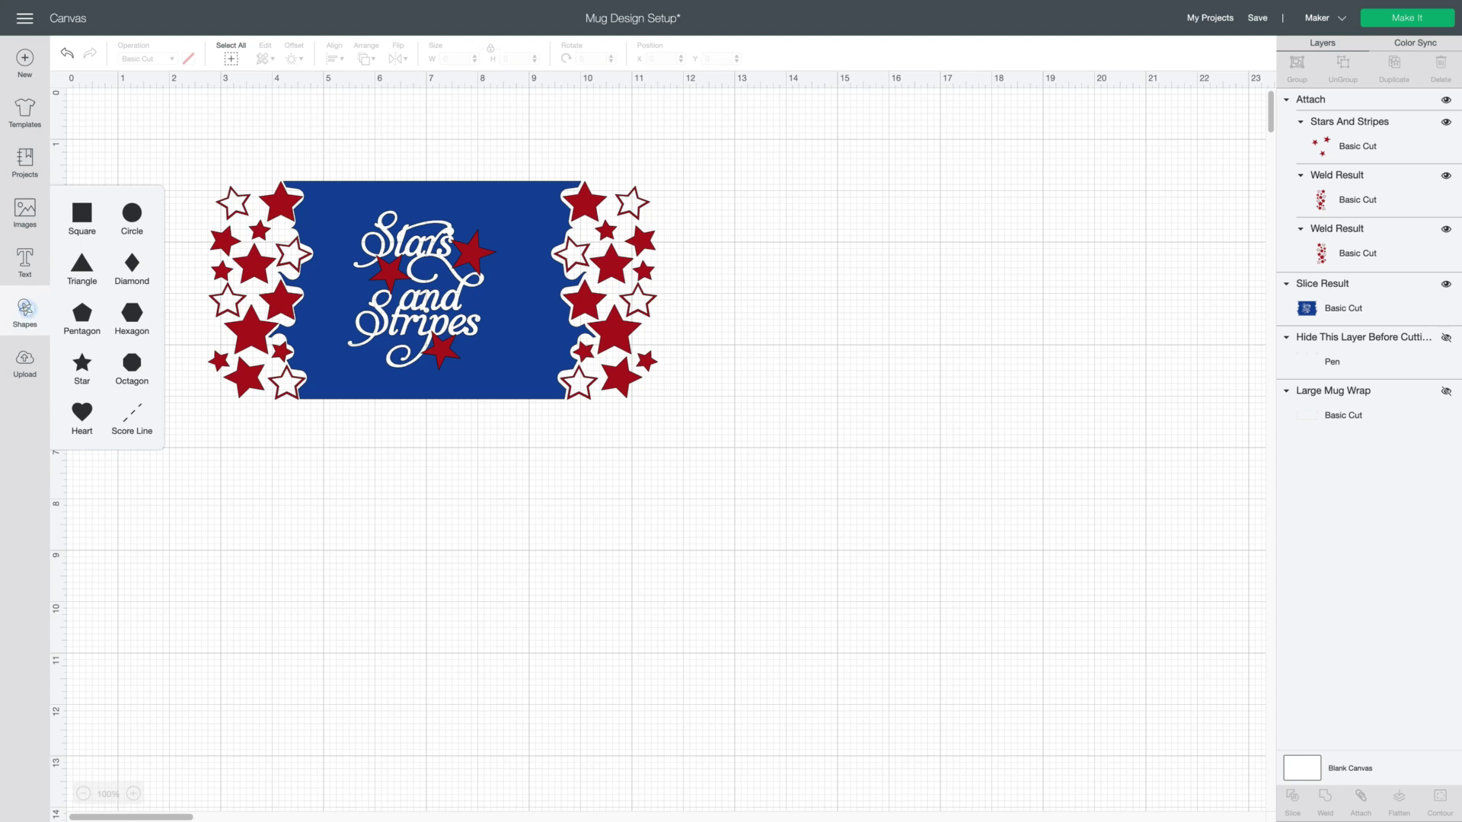
pyautogui.click(82, 214)
pyautogui.moveTo(198, 219); pyautogui.dragTo(387, 576)
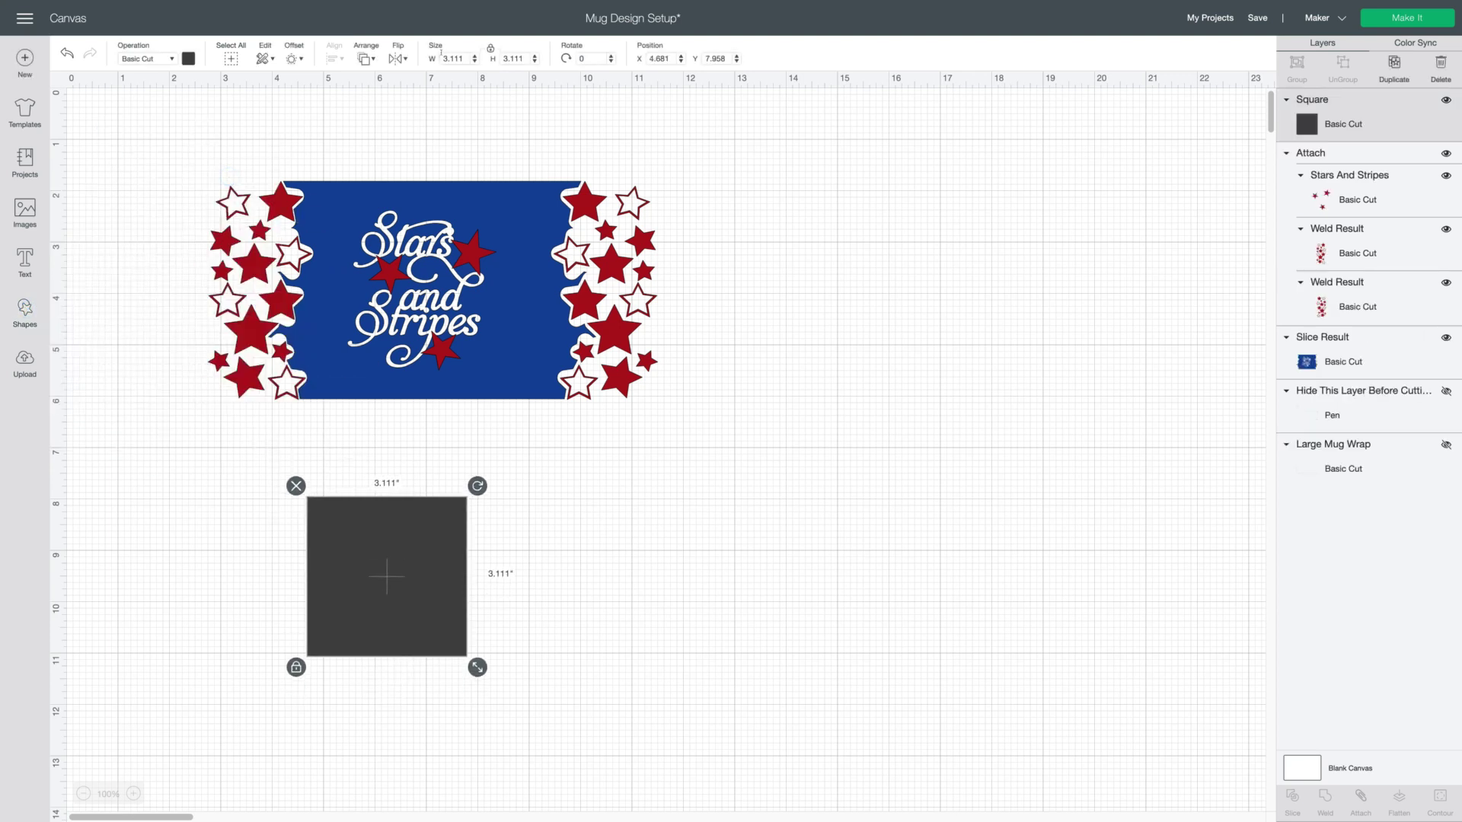
# Resize the square to 8.75 × 4.25 in with unlocked proportions and move it over the mug design
pyautogui.click(490, 48)
pyautogui.click(461, 59)
pyautogui.write('8.75')
pyautogui.press('Return')
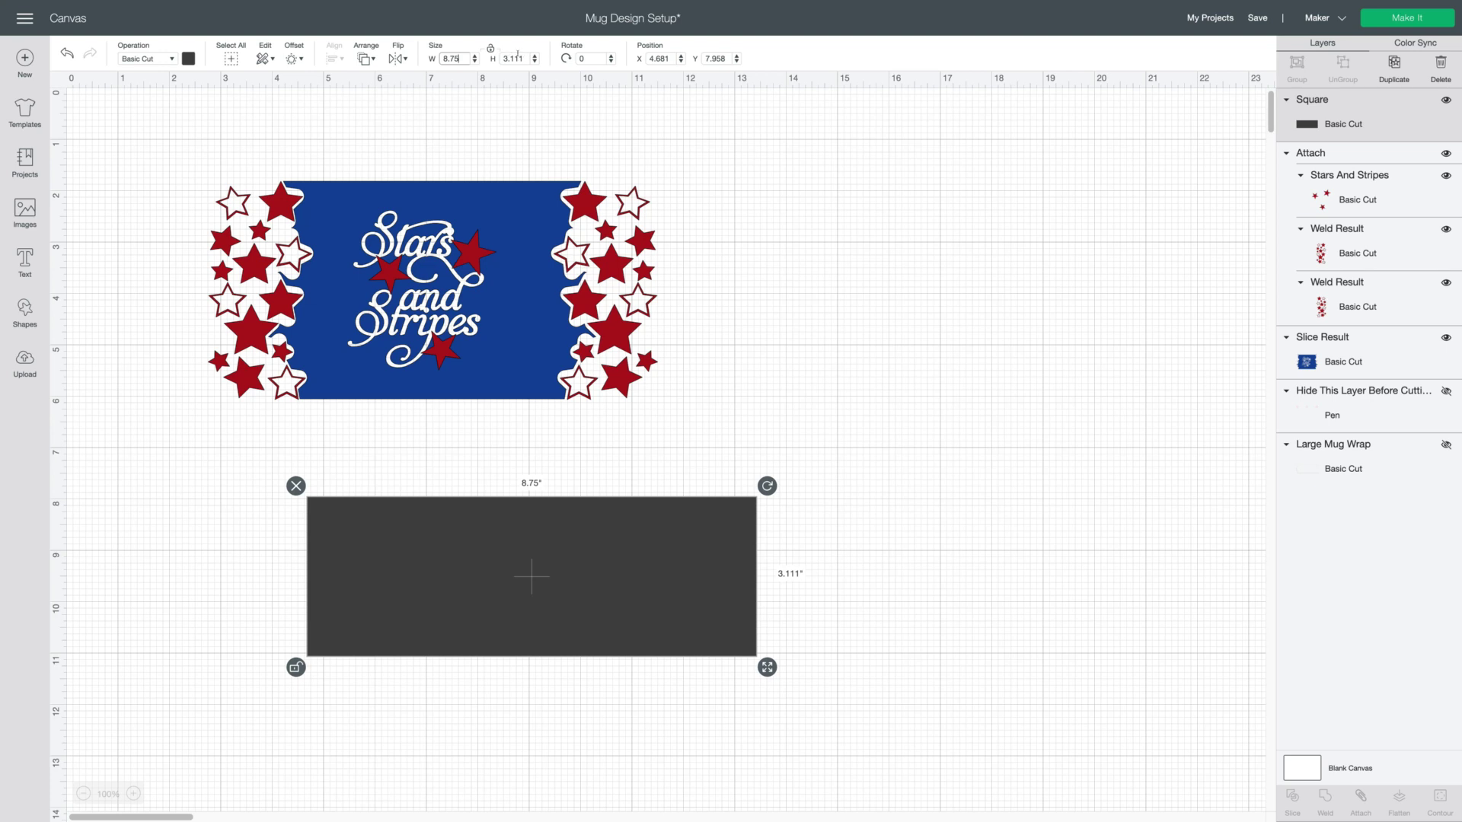
pyautogui.click(519, 58)
pyautogui.write('4.25')
pyautogui.press('Return')
pyautogui.moveTo(599, 675); pyautogui.dragTo(500, 358)
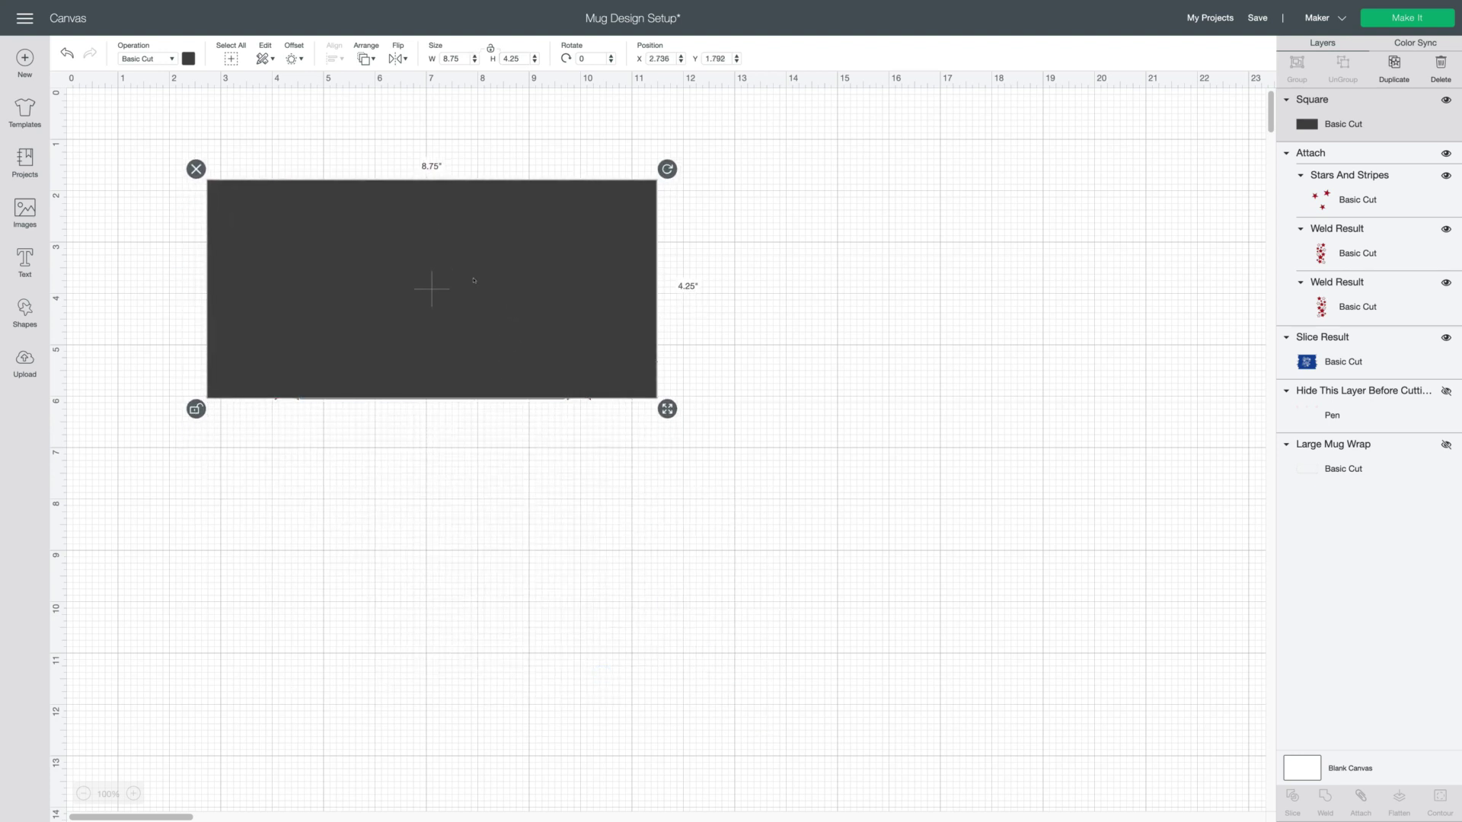
# Color the rectangle white and send it behind the mug design
pyautogui.click(188, 59)
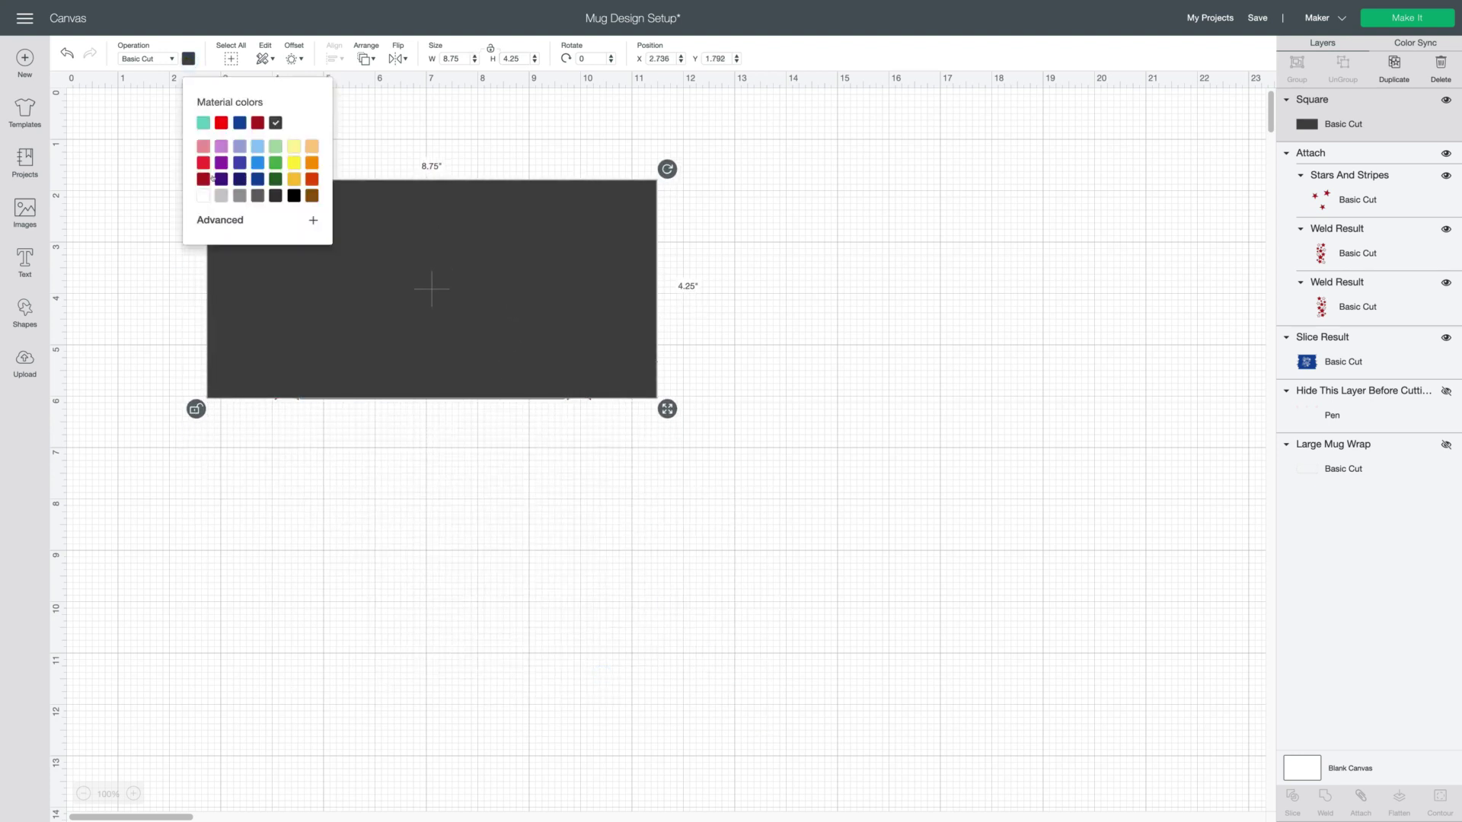
pyautogui.click(202, 195)
pyautogui.rightClick(442, 331)
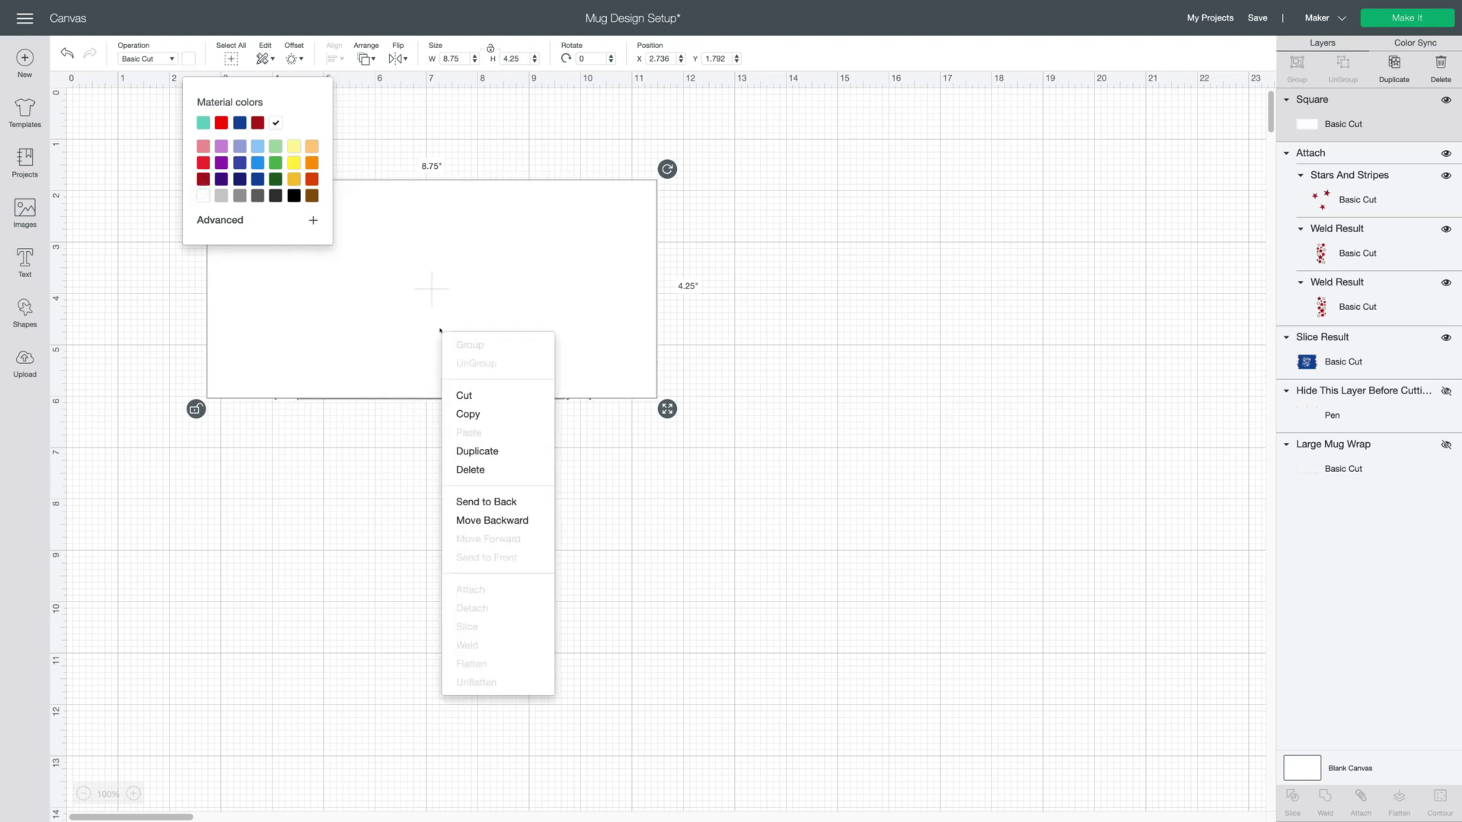
pyautogui.click(519, 500)
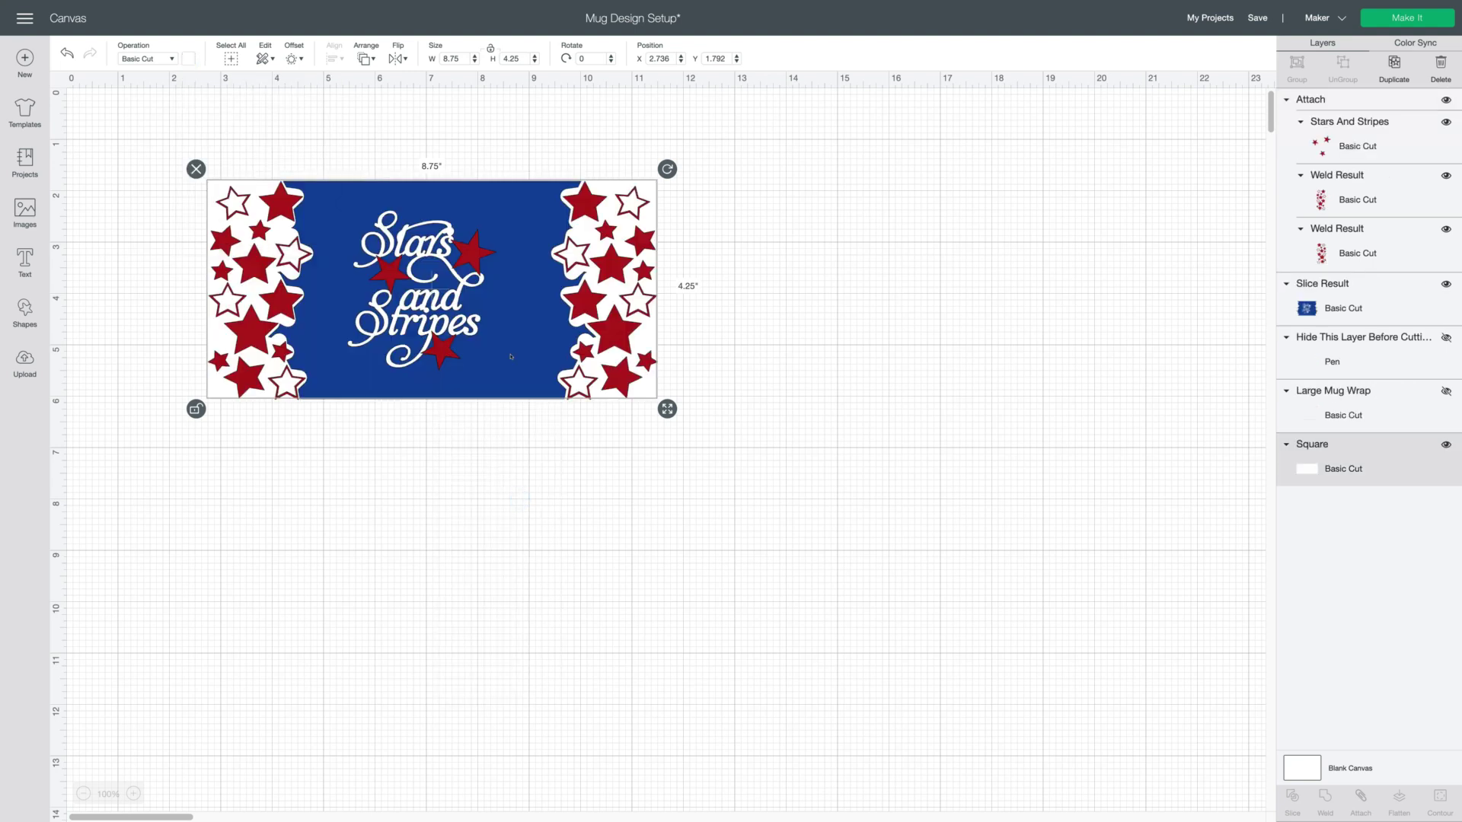
# Center the white rectangle, the blue wrap and the attached red stars on one another
pyautogui.click(706, 296)
pyautogui.moveTo(177, 130); pyautogui.dragTo(708, 447)
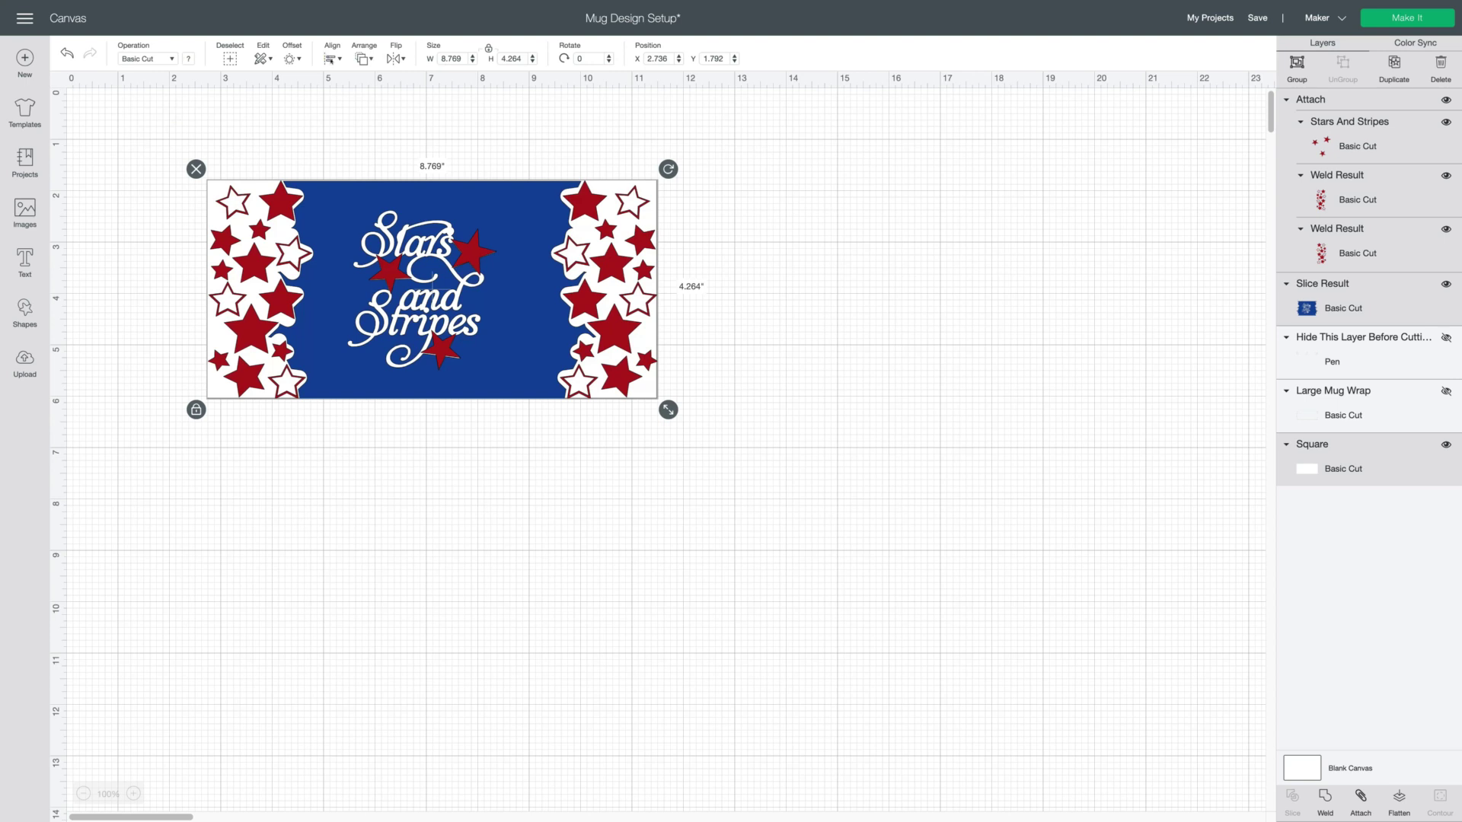
pyautogui.click(332, 59)
pyautogui.click(419, 152)
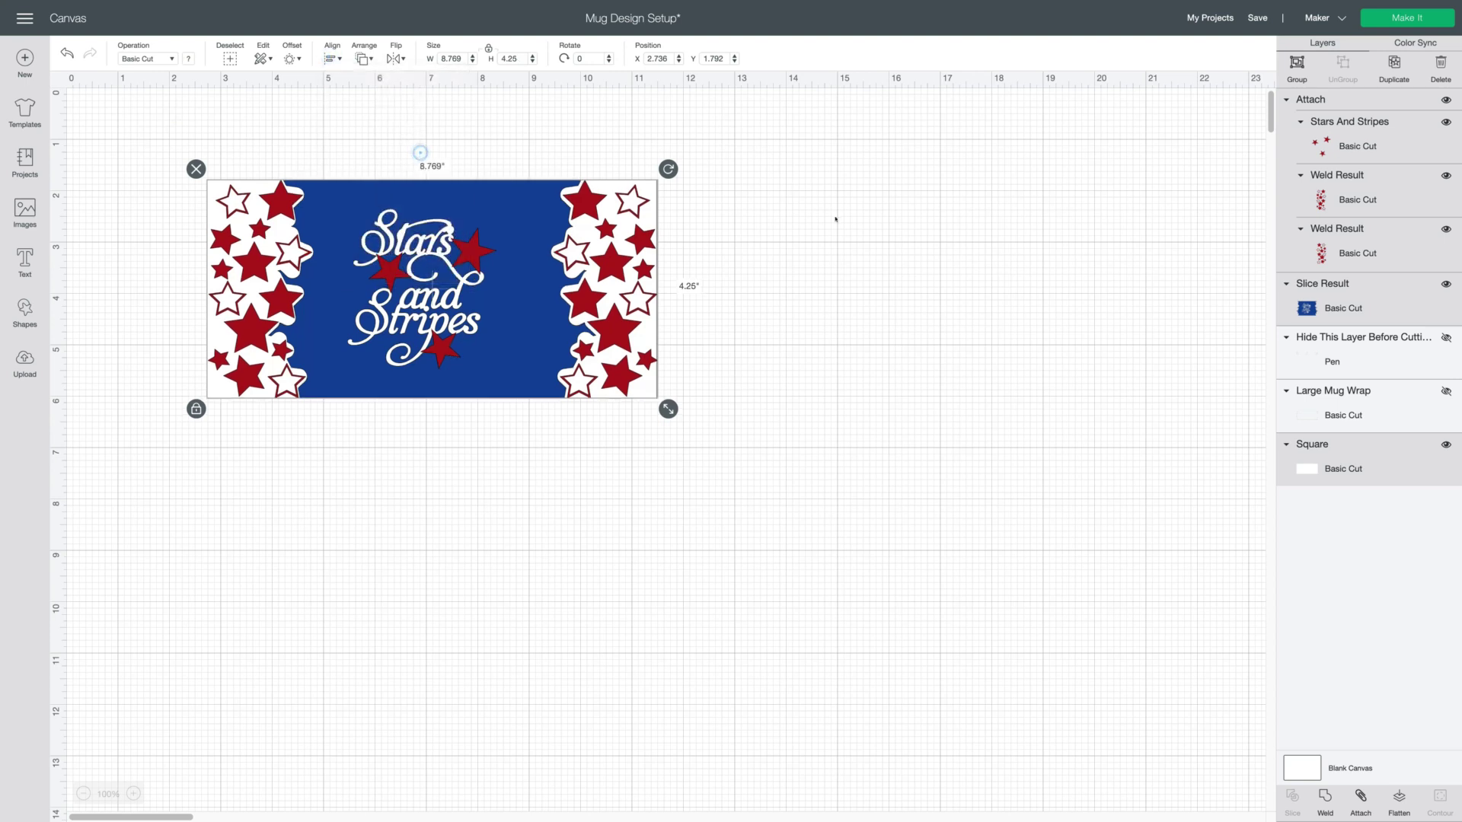
pyautogui.click(826, 220)
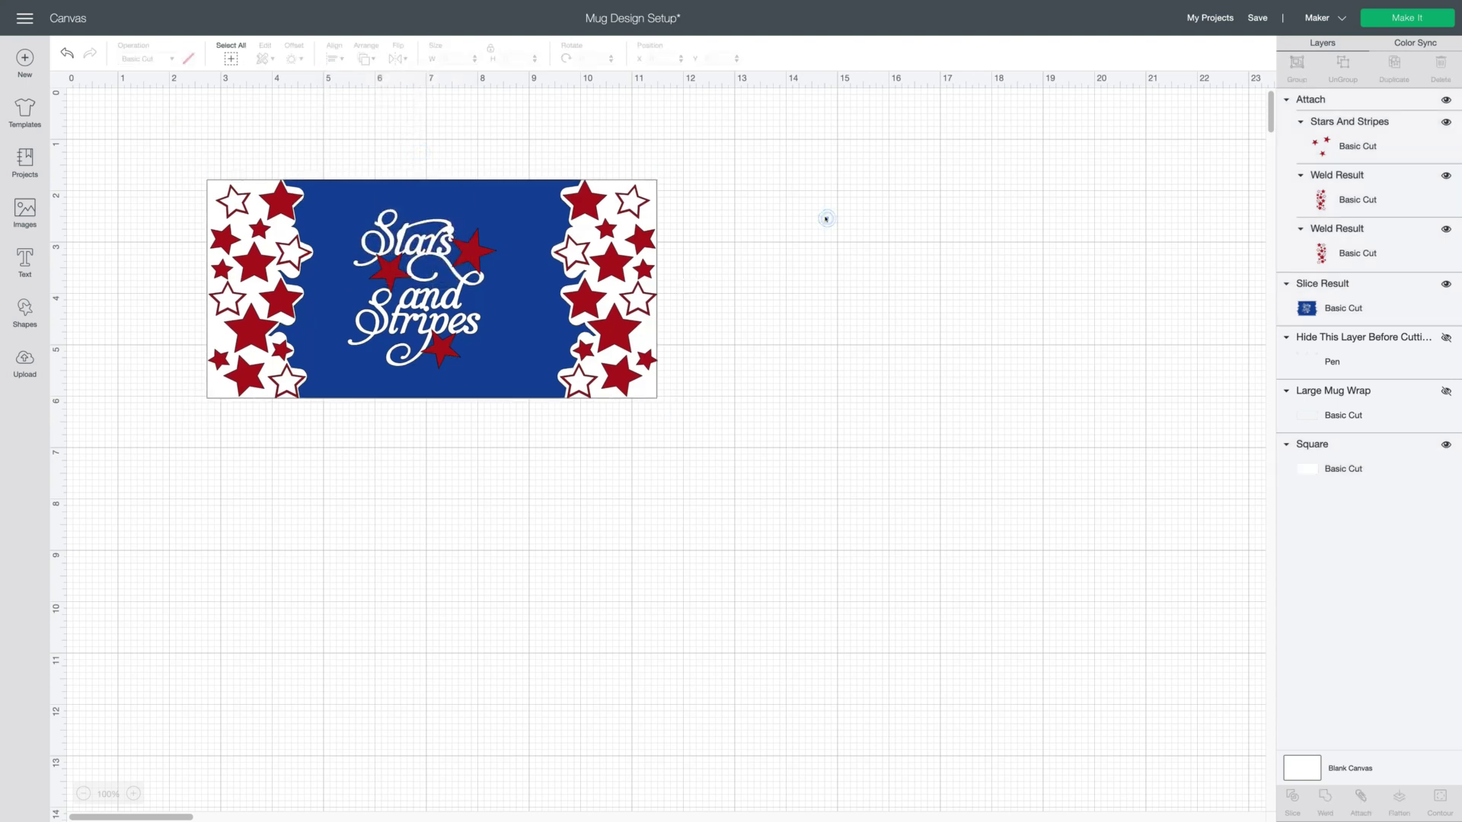
# Flatten the complete mug design and its white background into one Print Then Cut image
pyautogui.moveTo(157, 135); pyautogui.dragTo(765, 431)
pyautogui.rightClick(509, 292)
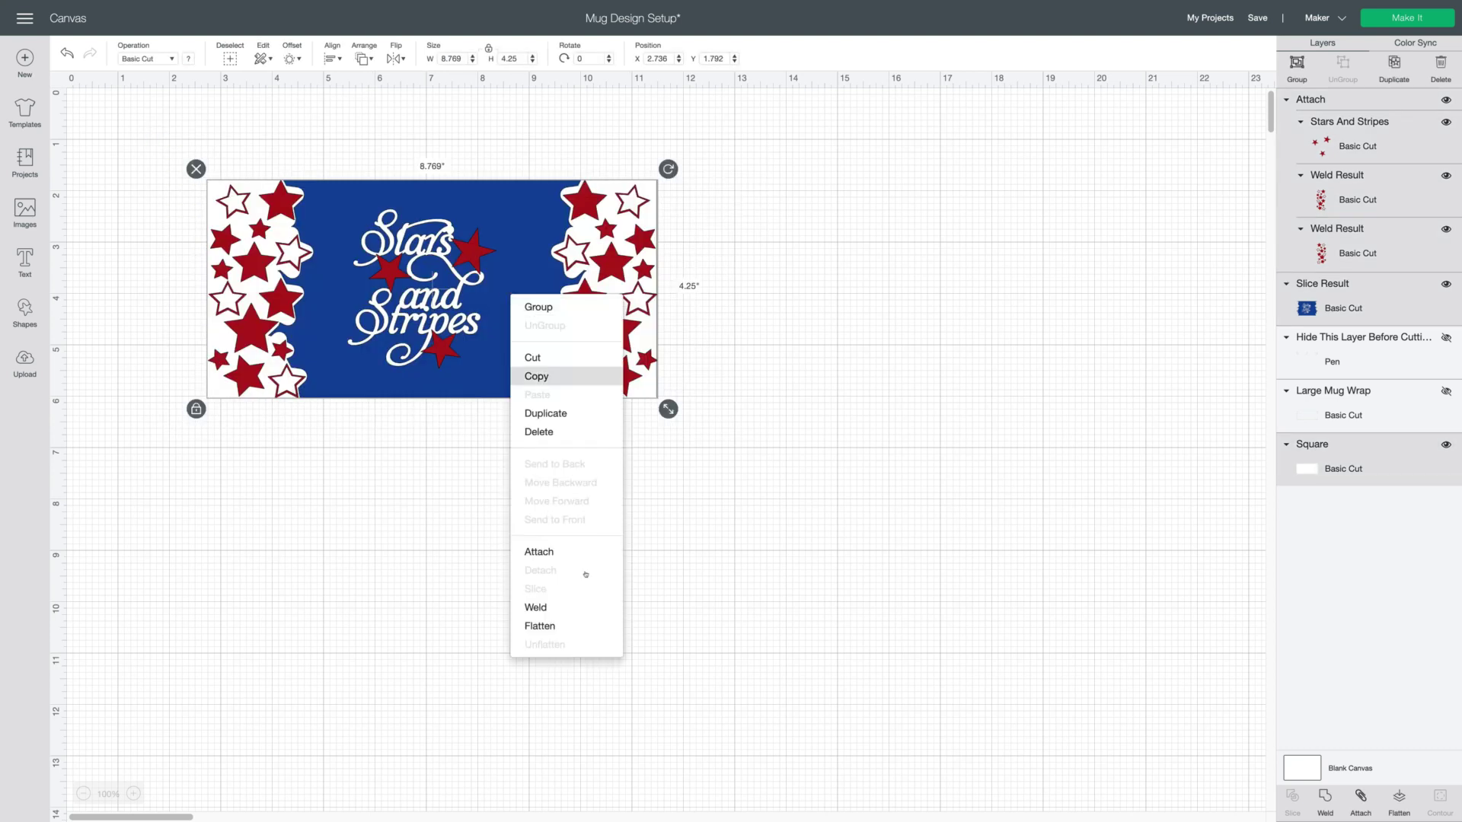
pyautogui.click(568, 626)
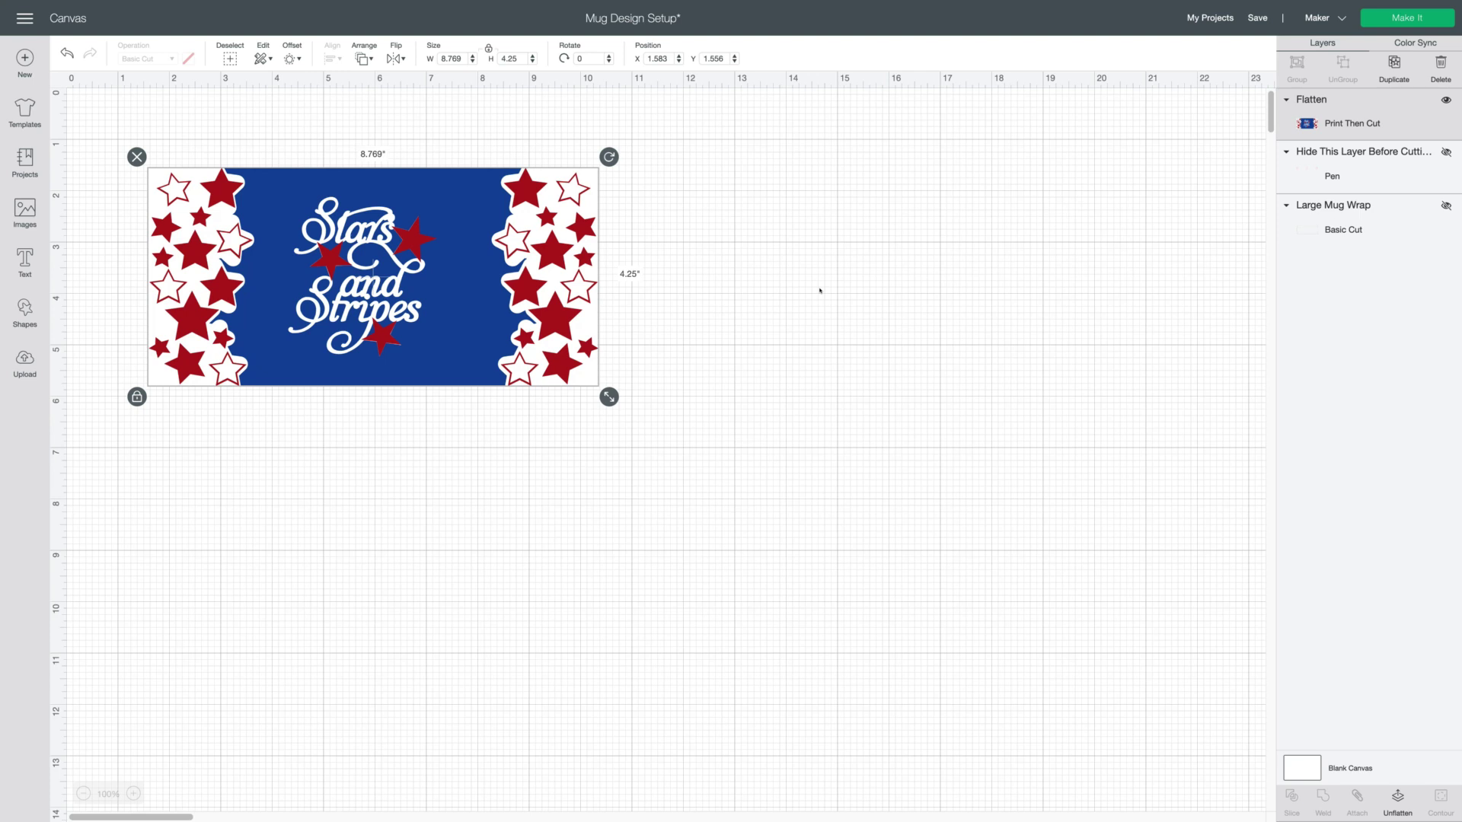
pyautogui.click(700, 296)
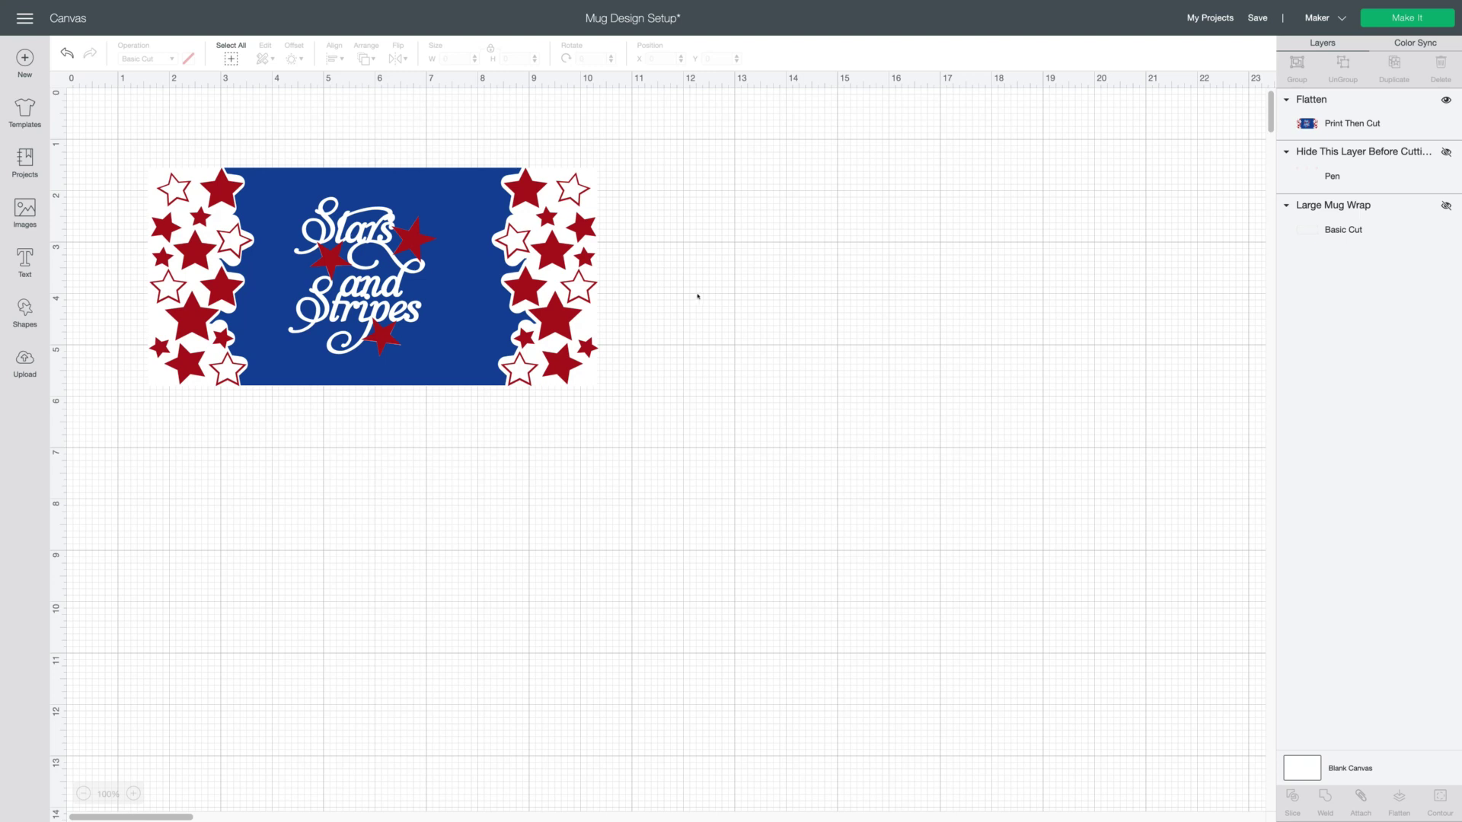
# Duplicate the flattened mug design and place the copy below the original
pyautogui.click(250, 266)
pyautogui.rightClick(360, 268)
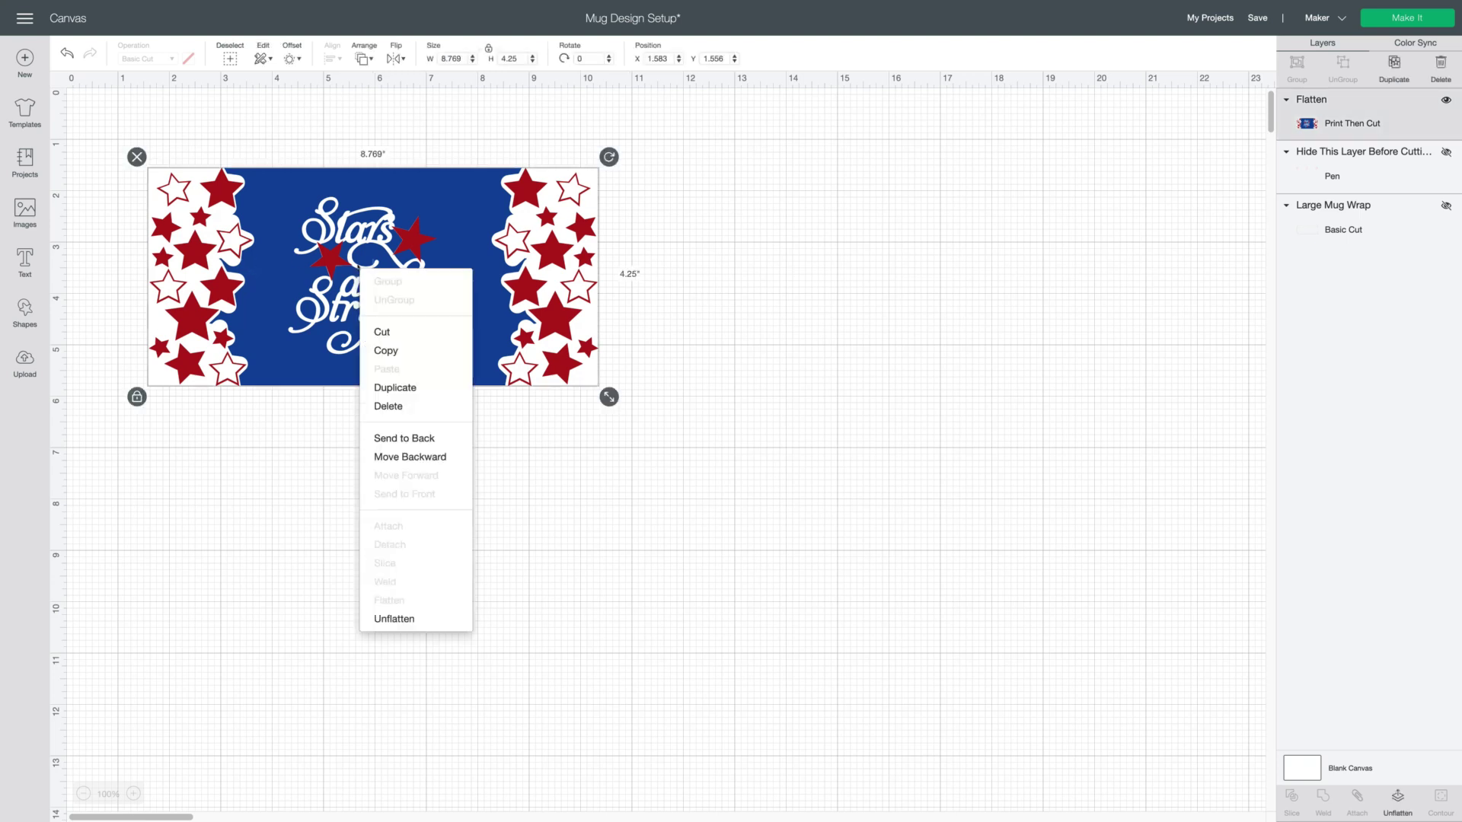
pyautogui.click(430, 393)
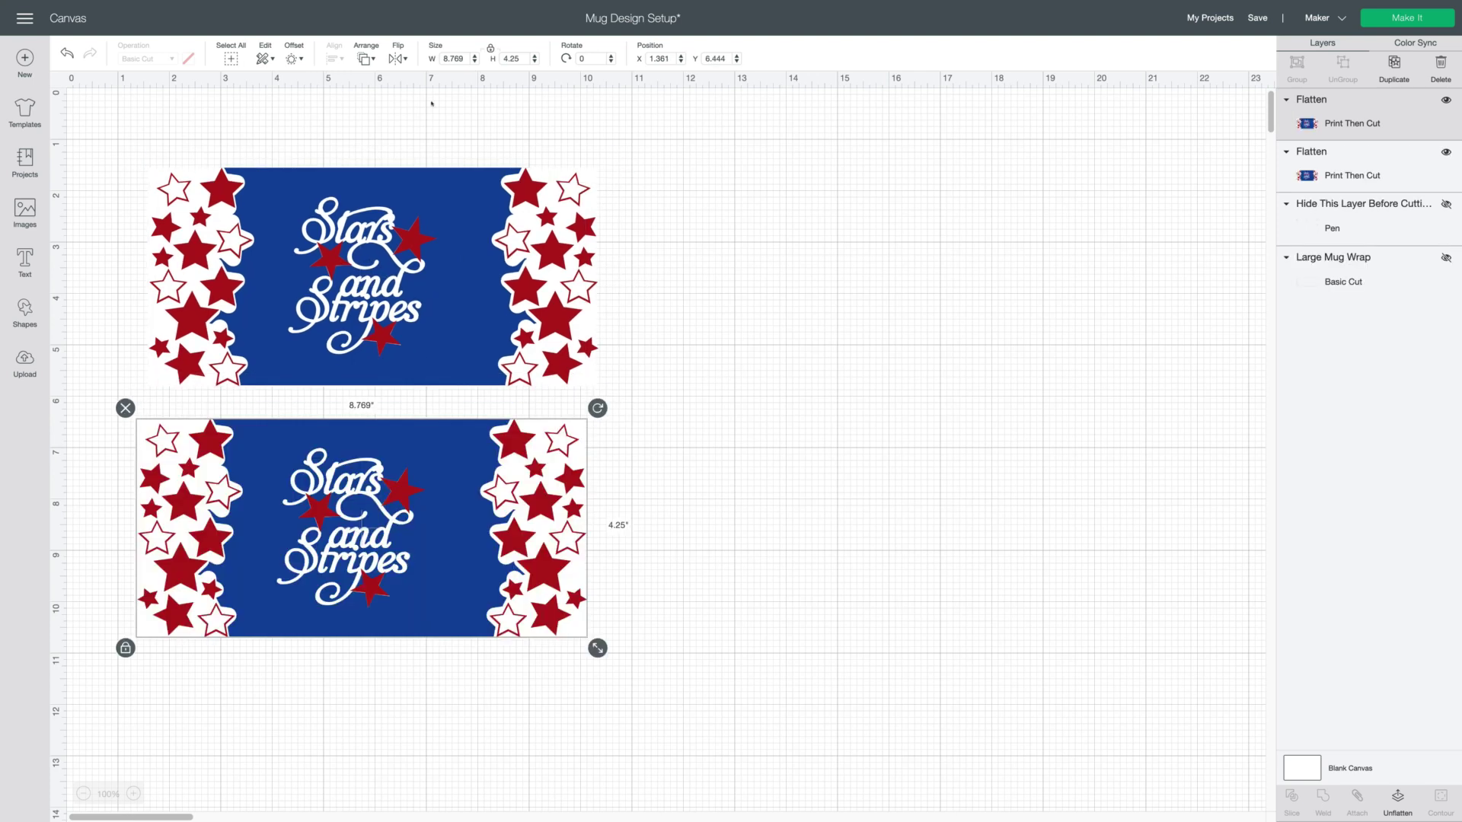
# Resize the lower copy to 8.75 in wide and 3.79 in high with its proportions unlocked
pyautogui.click(491, 48)
pyautogui.press('BackSpace')
pyautogui.press('BackSpace')
pyautogui.write('5')
pyautogui.press('Return')
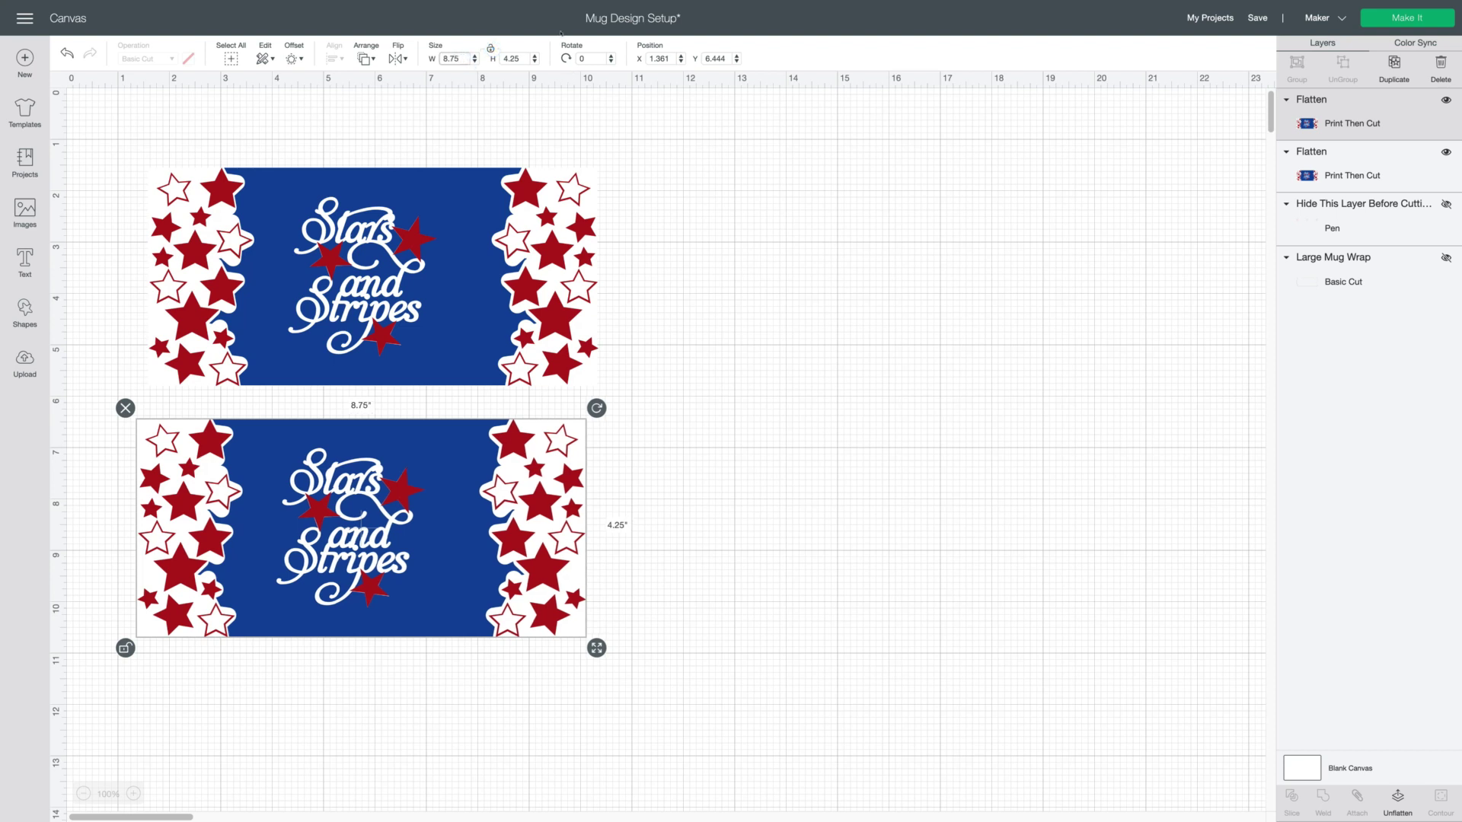
pyautogui.press('Tab')
pyautogui.write('3.79')
pyautogui.click(767, 405)
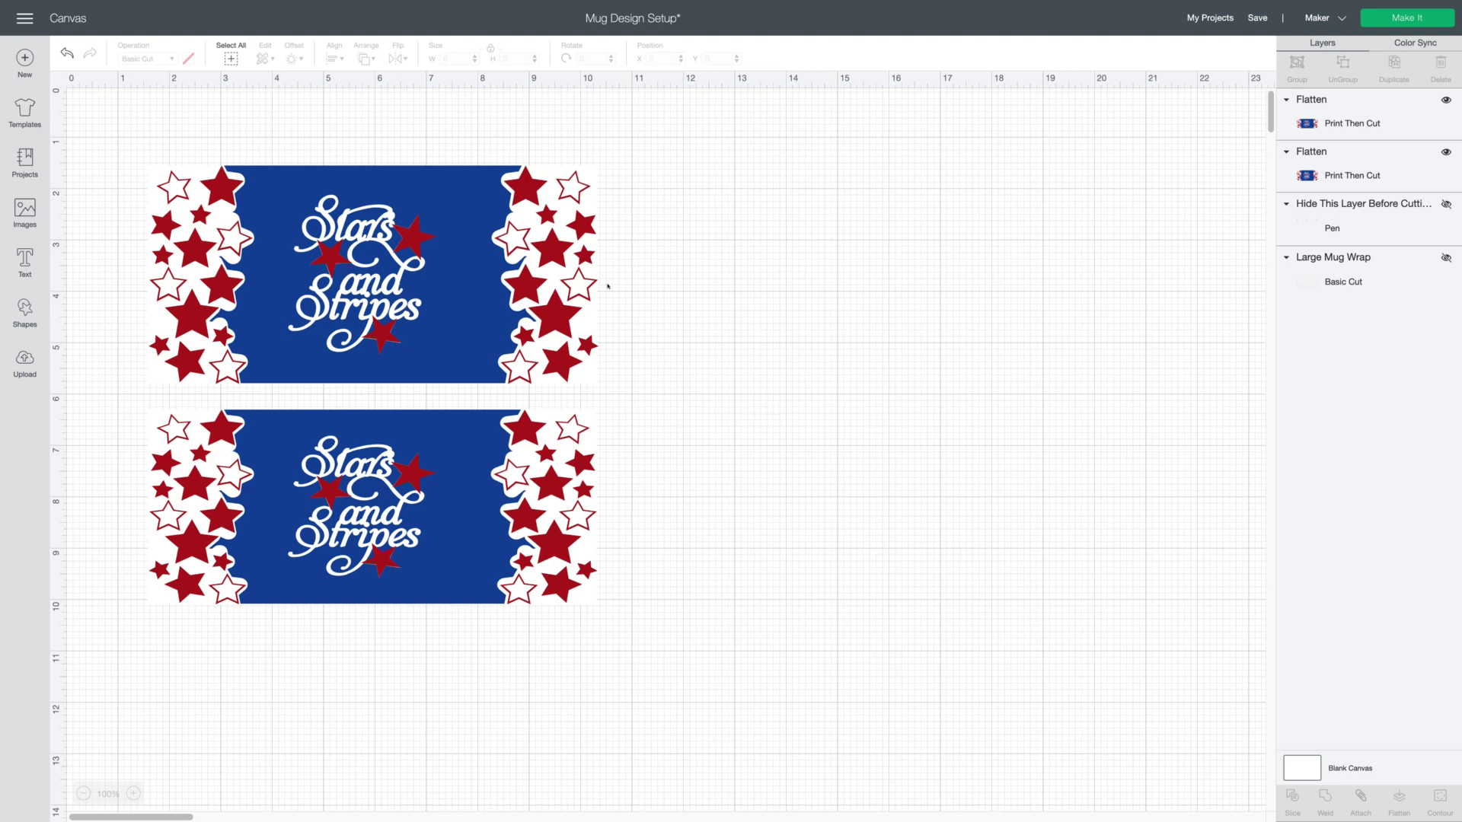
# Unlock the upper flattened design's proportions and match its width to the lower copy's 8.75 in
pyautogui.click(440, 252)
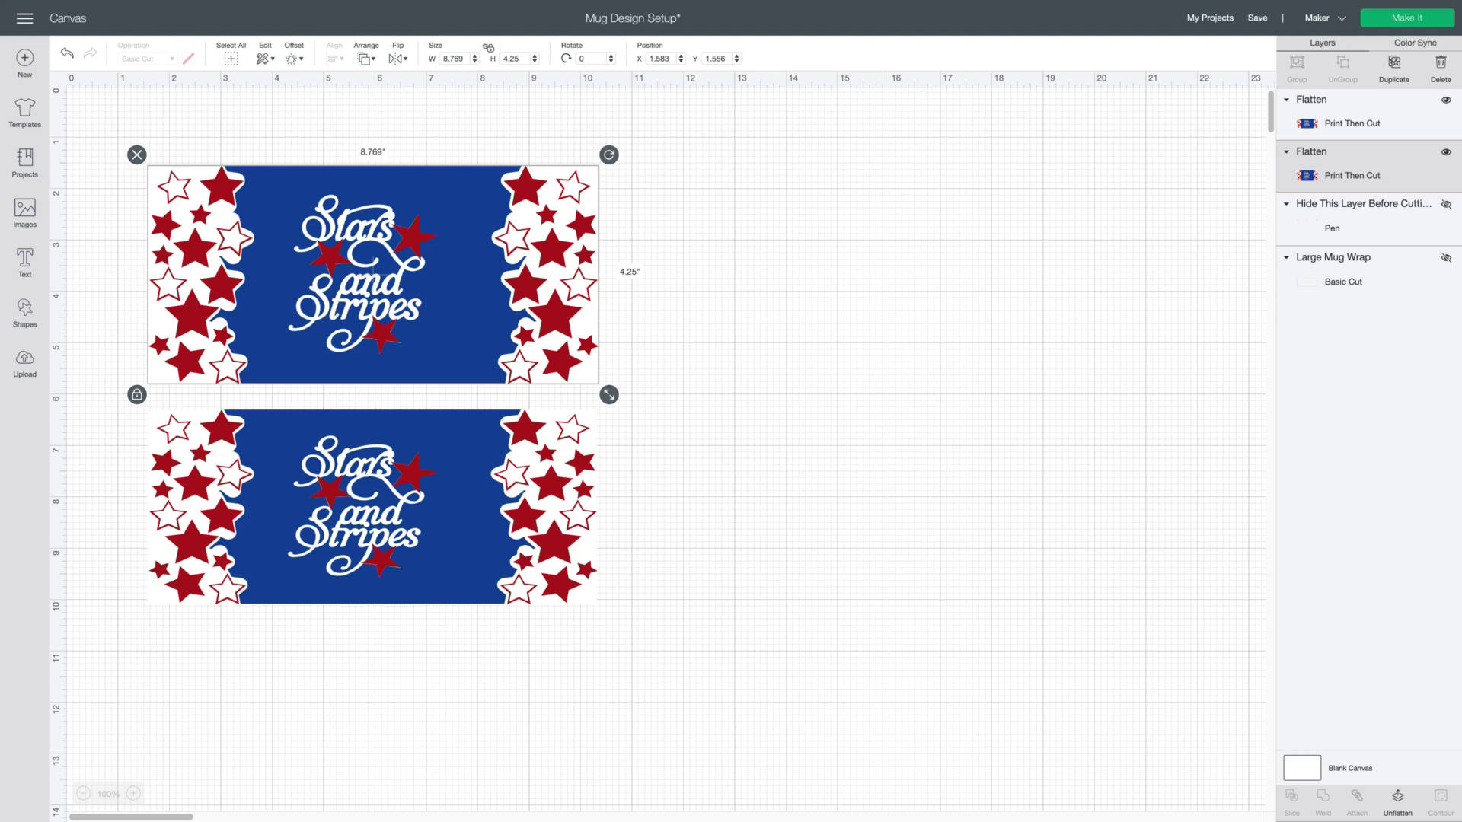
pyautogui.click(491, 48)
pyautogui.click(464, 59)
pyautogui.press('Return')
pyautogui.click(933, 349)
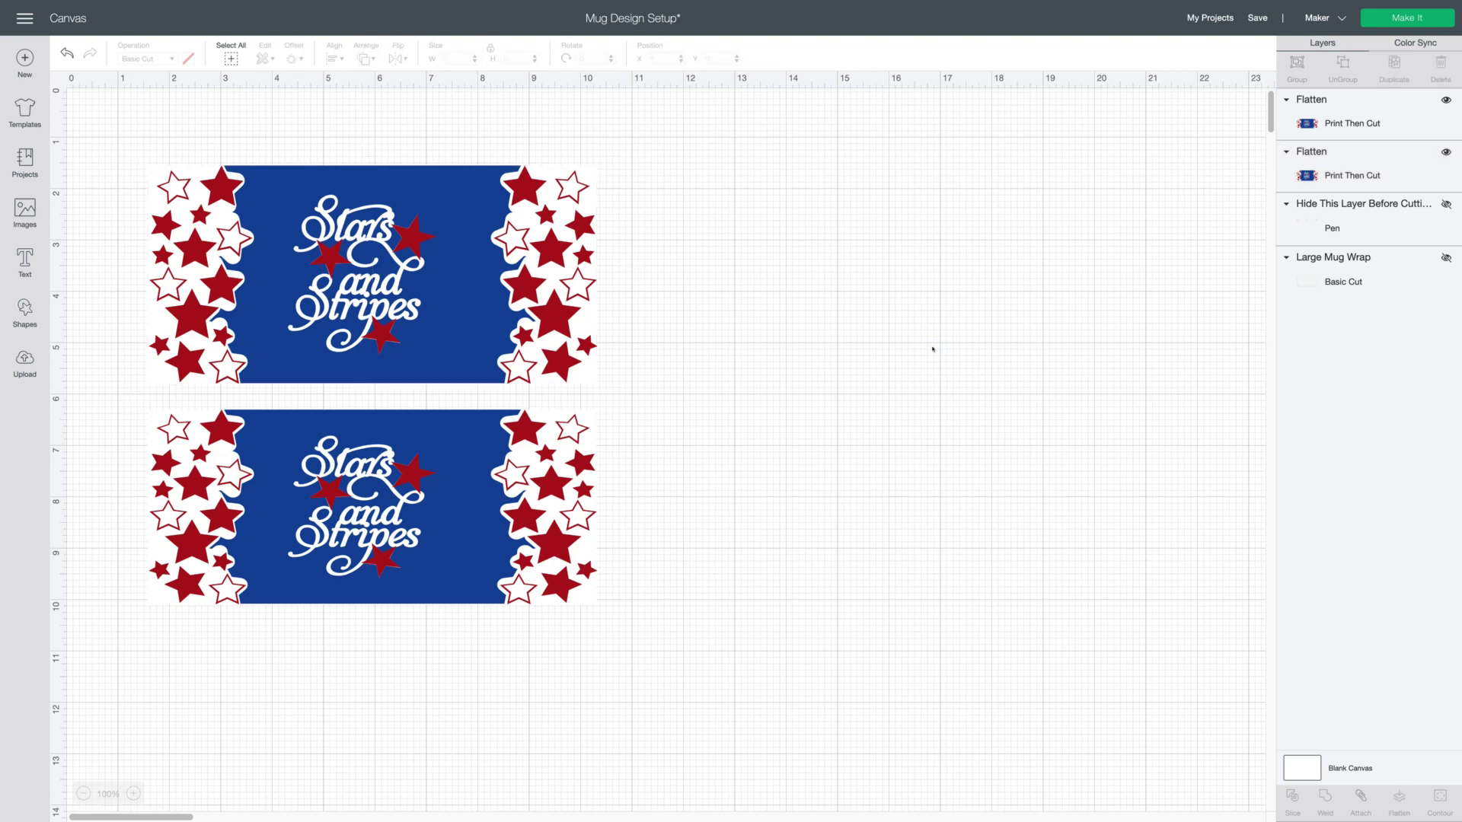